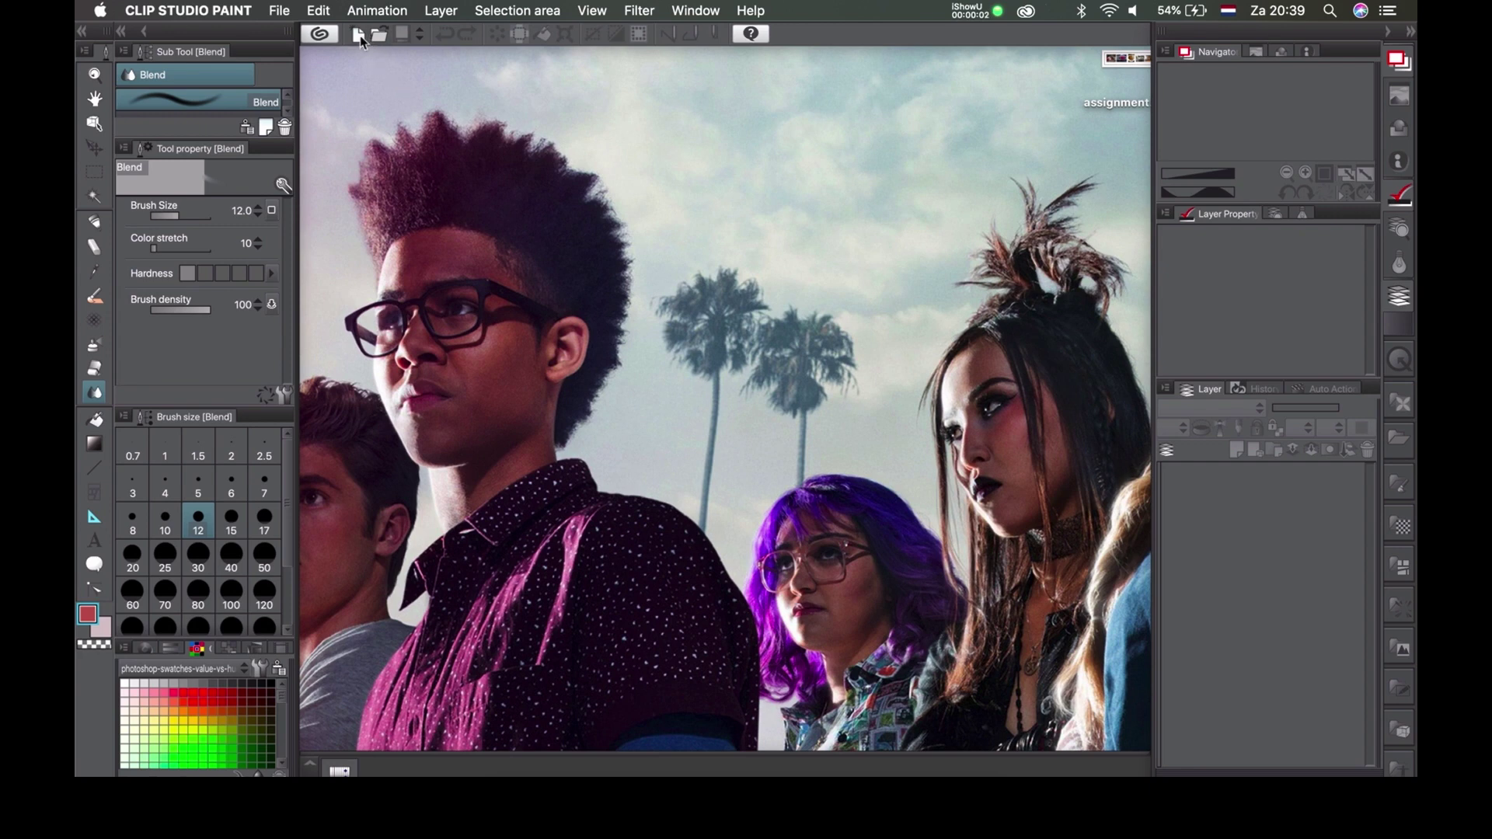
Open the New dialog from the File menu to start a canvas
{"action": "left_click", "coordinate": [278, 10]}
{"action": "left_click", "coordinate": [287, 35]}
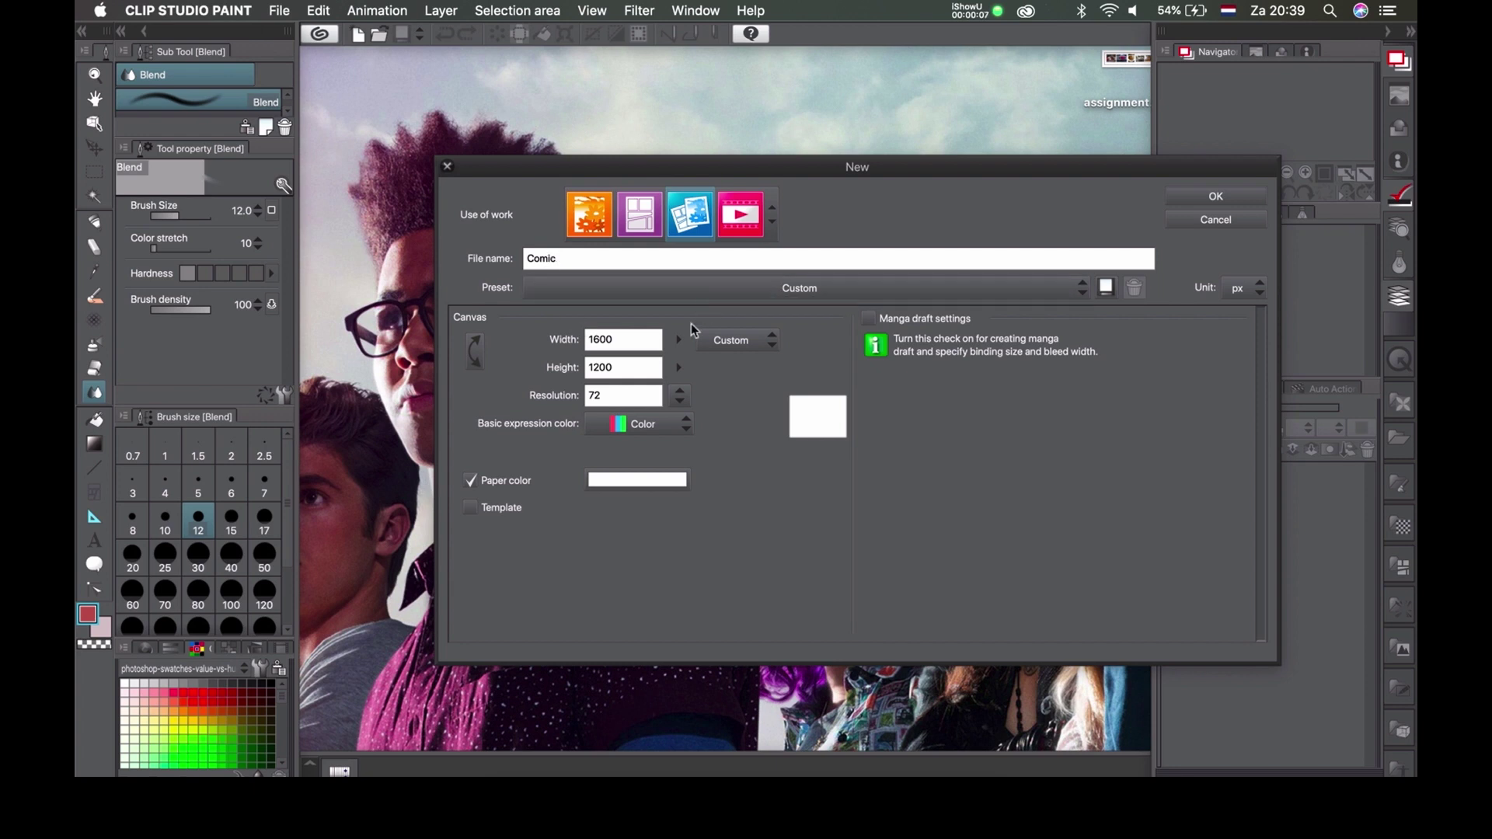
Create a canvas from the 1024x768 preset with resolution changed to 96
{"action": "left_click", "coordinate": [664, 287]}
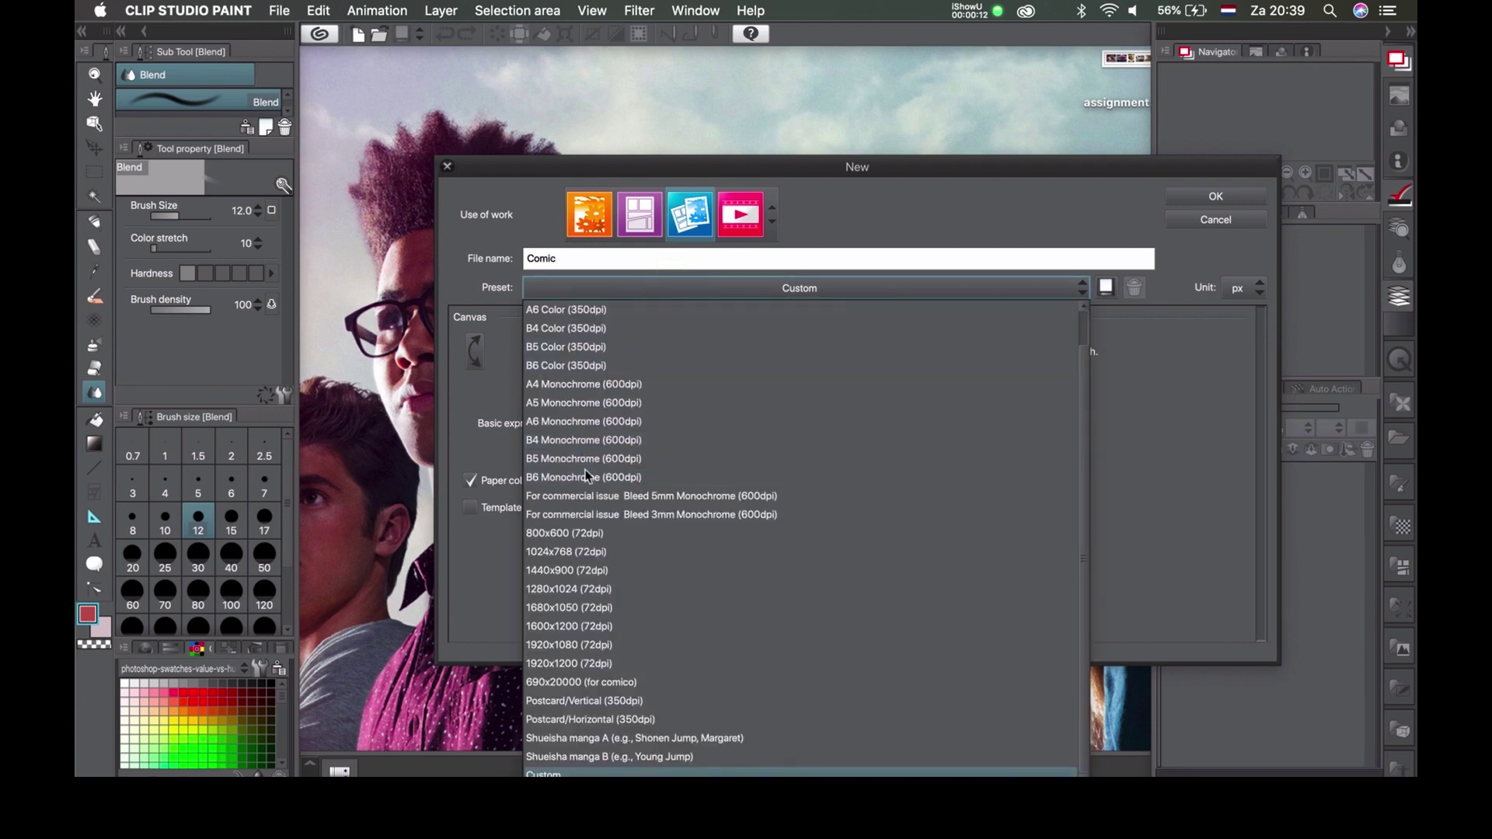
{"action": "left_click", "coordinate": [579, 553]}
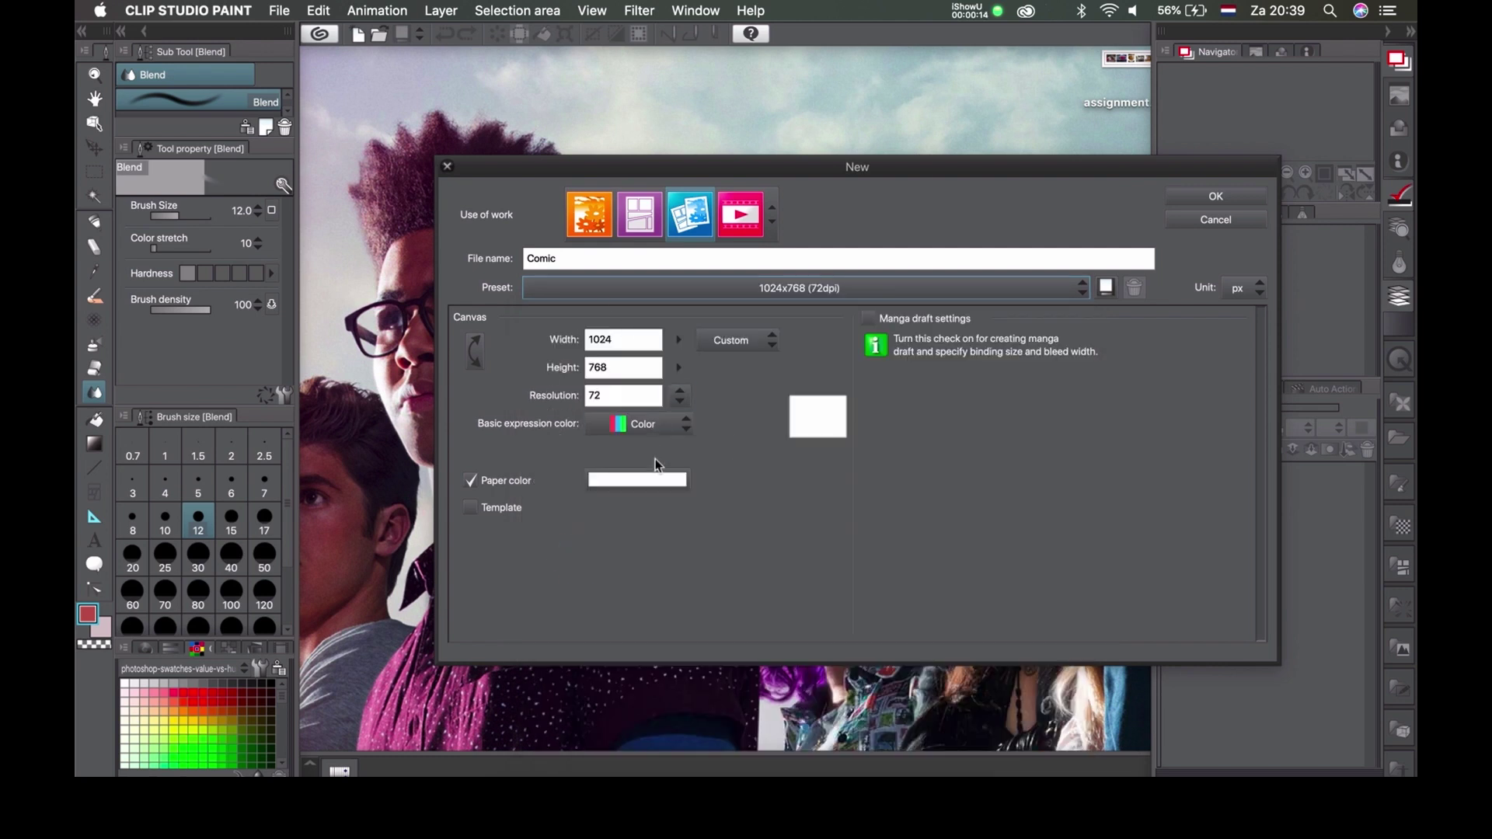
{"action": "double_click", "coordinate": [611, 396]}
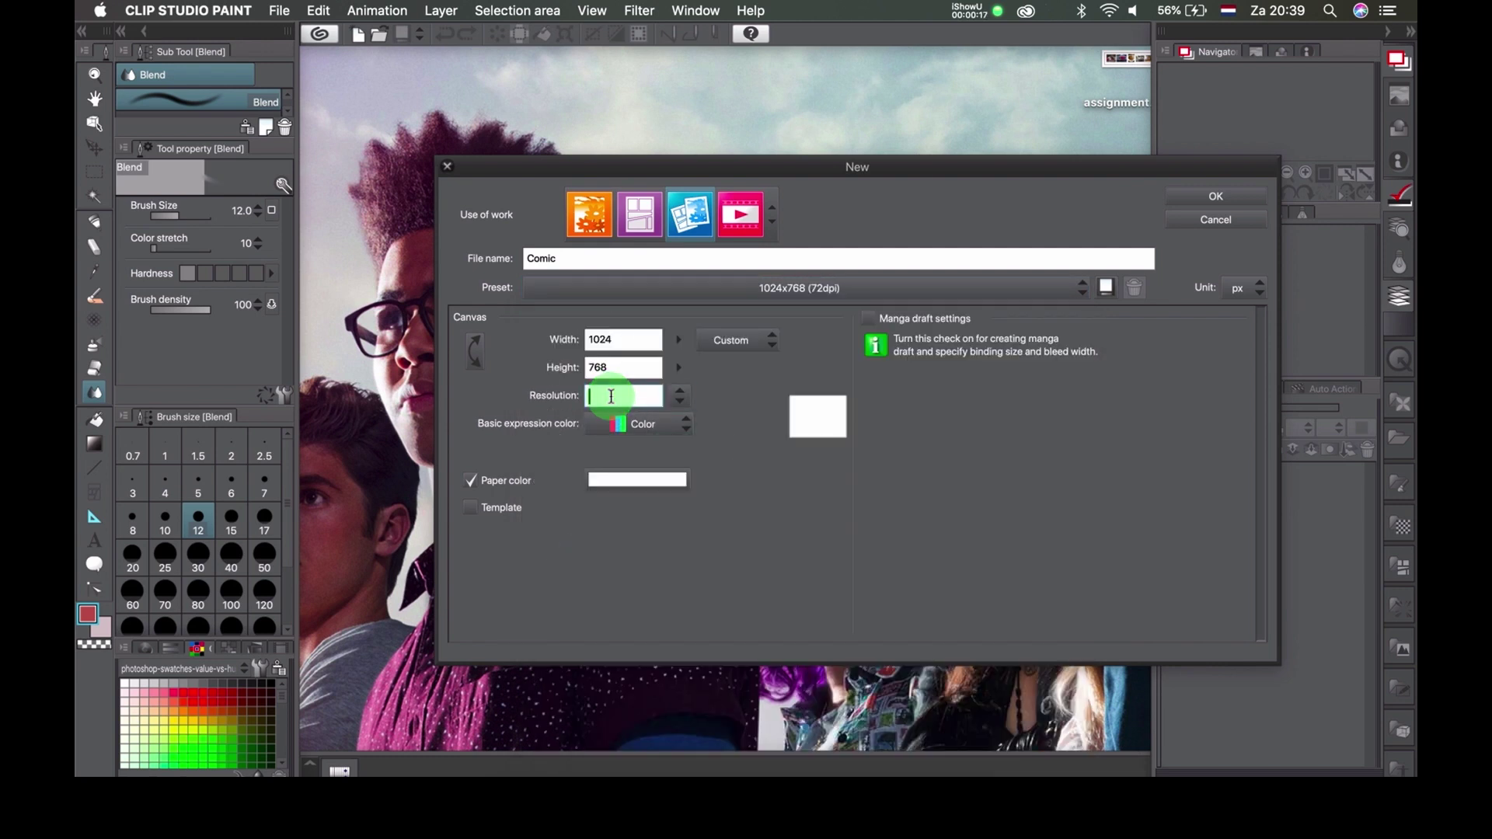
{"action": "key", "text": "BackSpace"}
{"action": "type", "text": "96"}
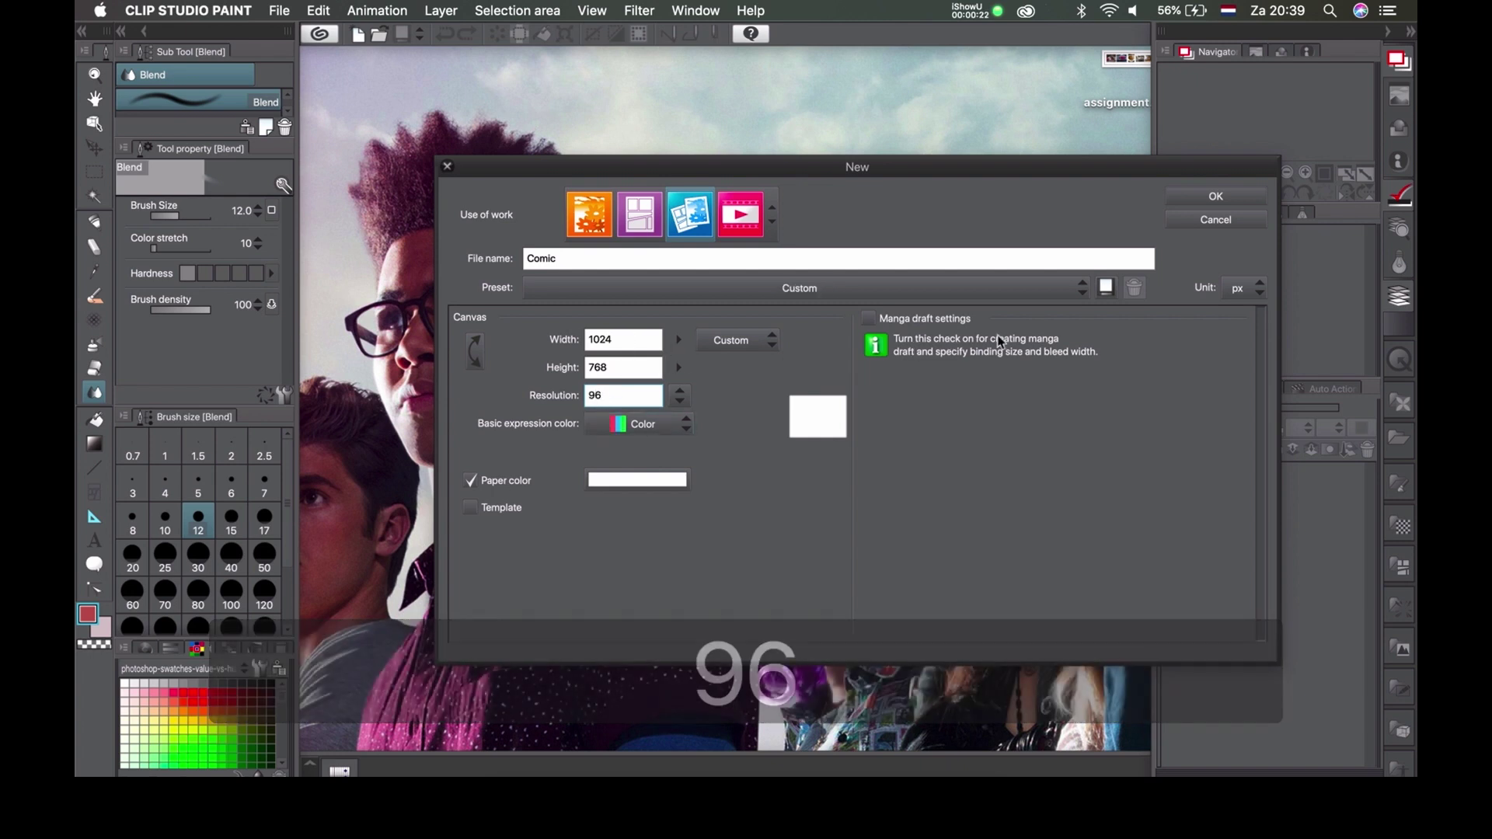
{"action": "left_click", "coordinate": [1216, 196]}
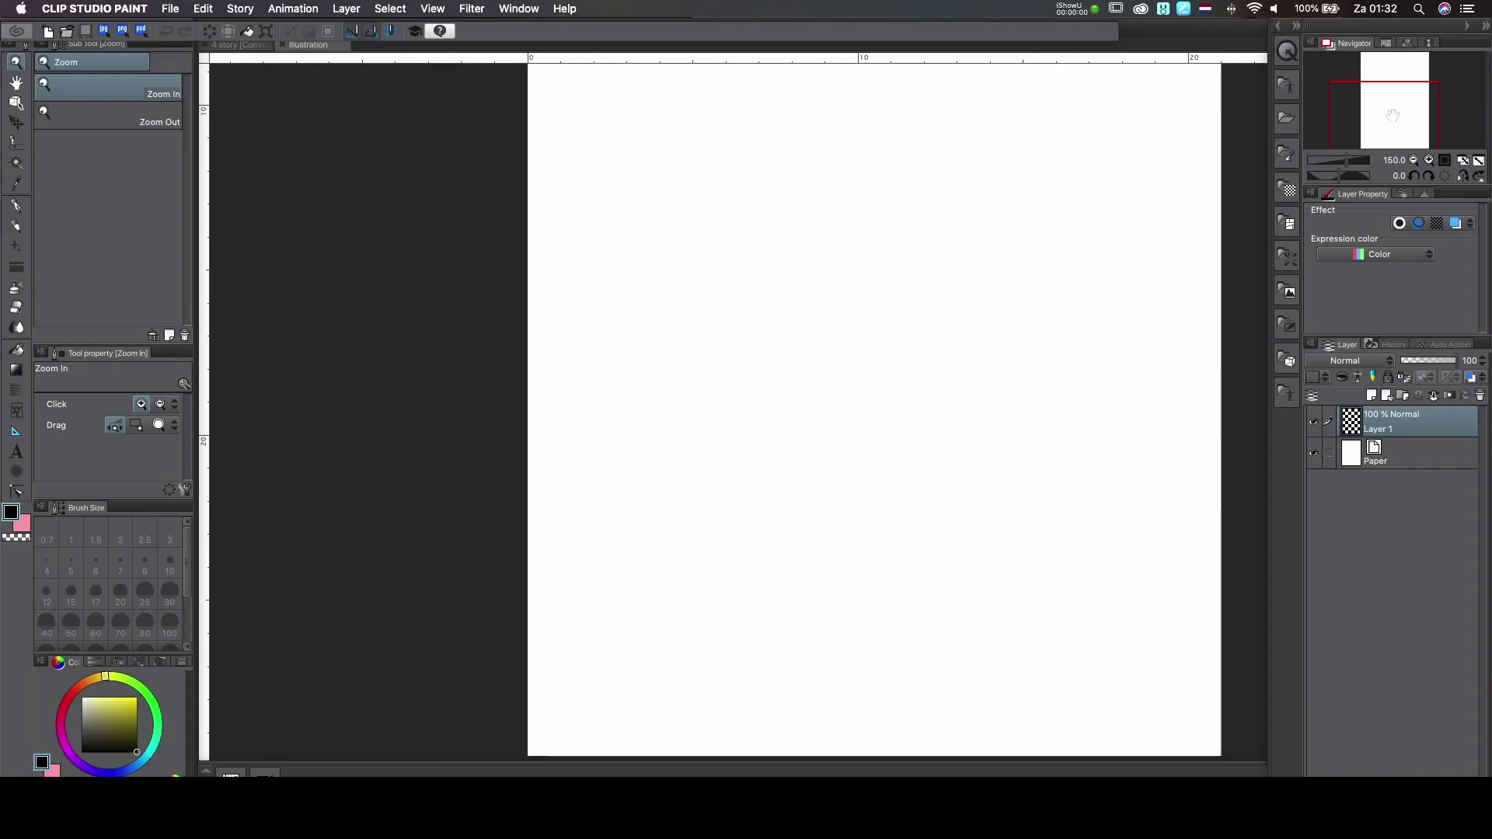
{"action": "left_click_drag", "start_coordinate": [1393, 115], "coordinate": [1408, 83]}
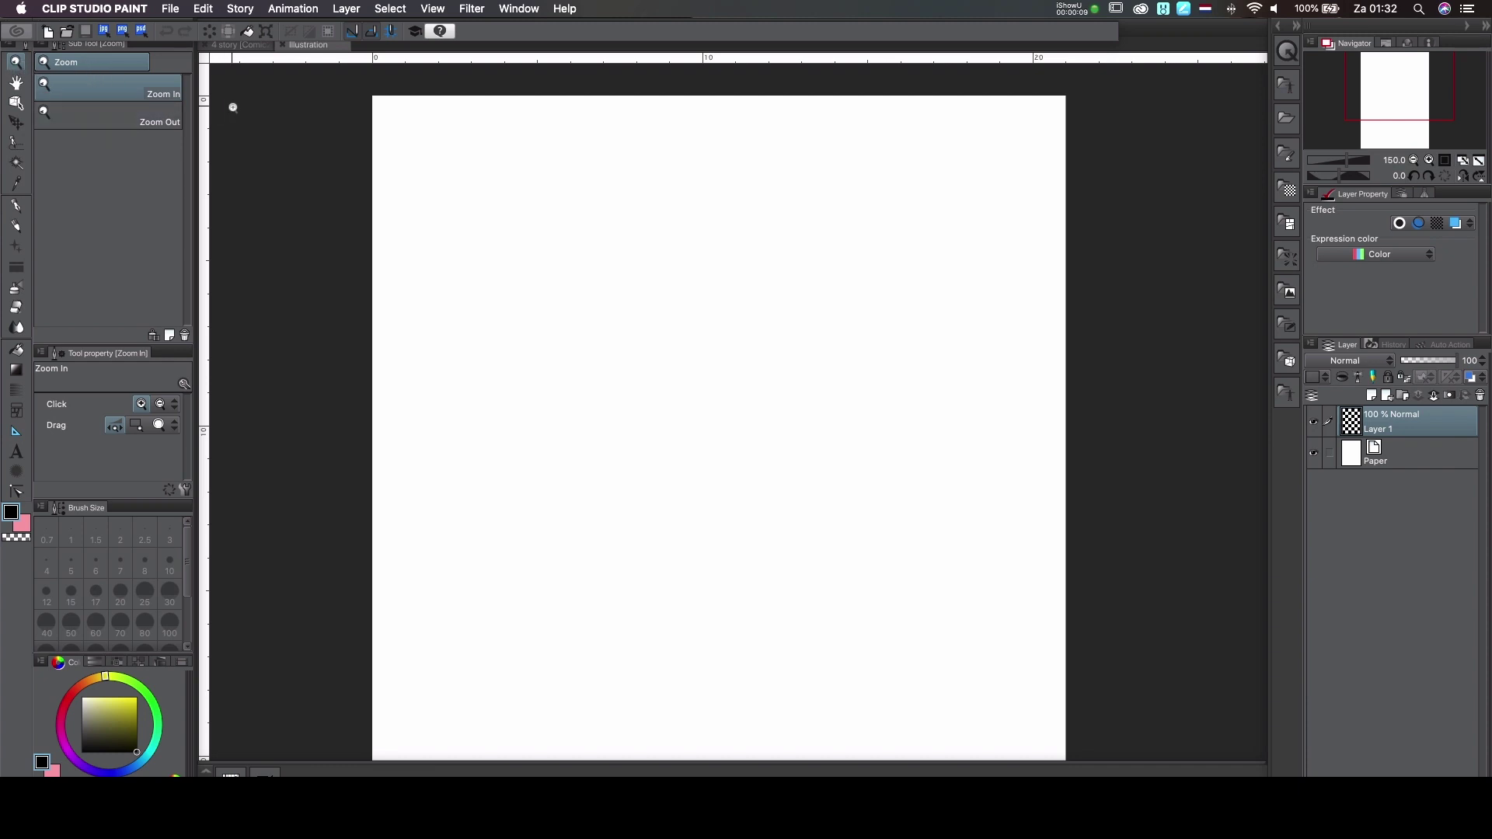
{"action": "left_click", "coordinate": [589, 245]}
{"action": "left_click", "coordinate": [589, 245], "text": "alt"}
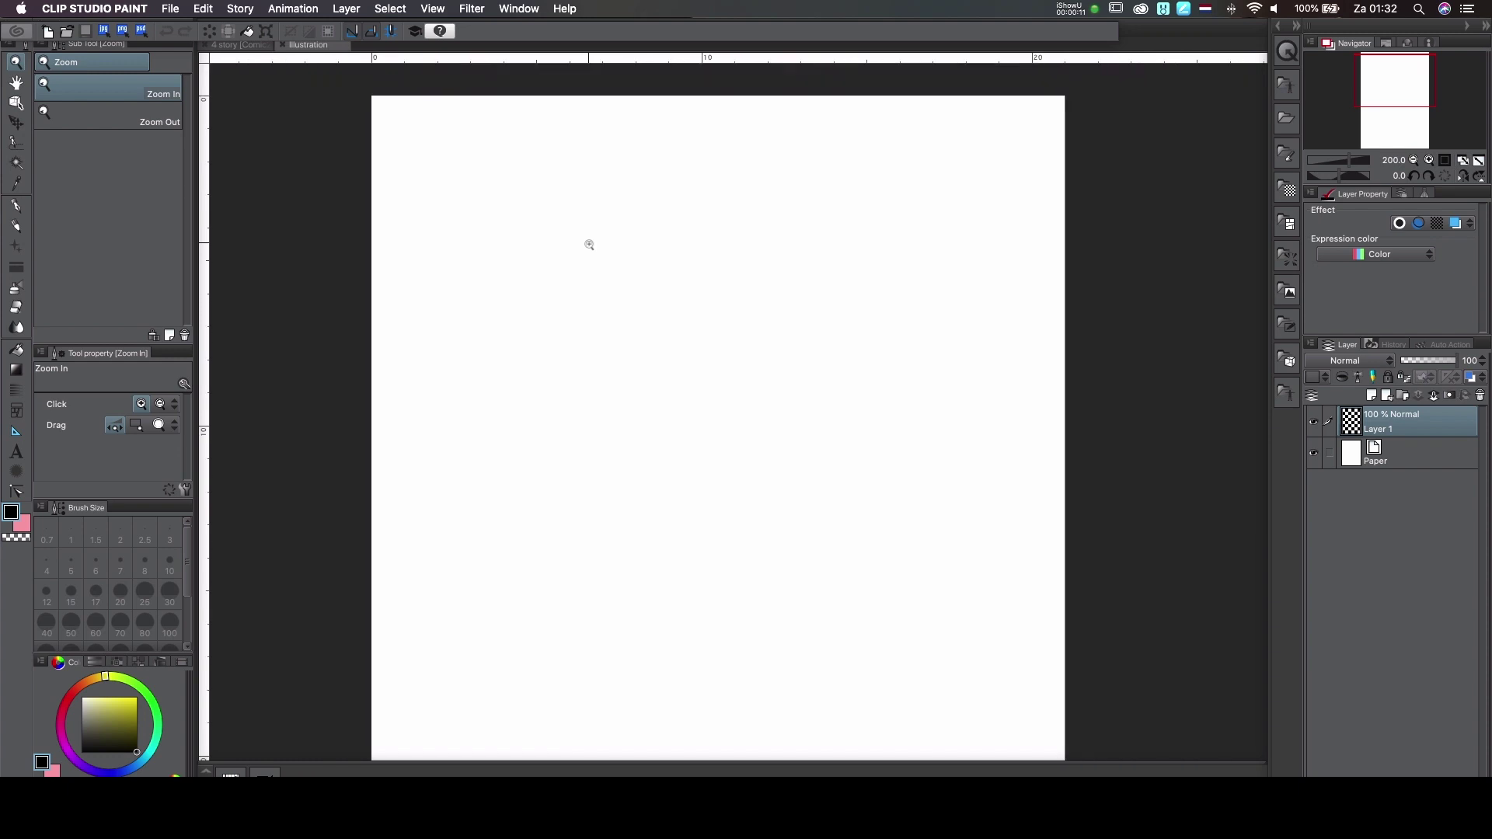
{"action": "left_click", "coordinate": [133, 123]}
{"action": "left_click", "coordinate": [558, 214]}
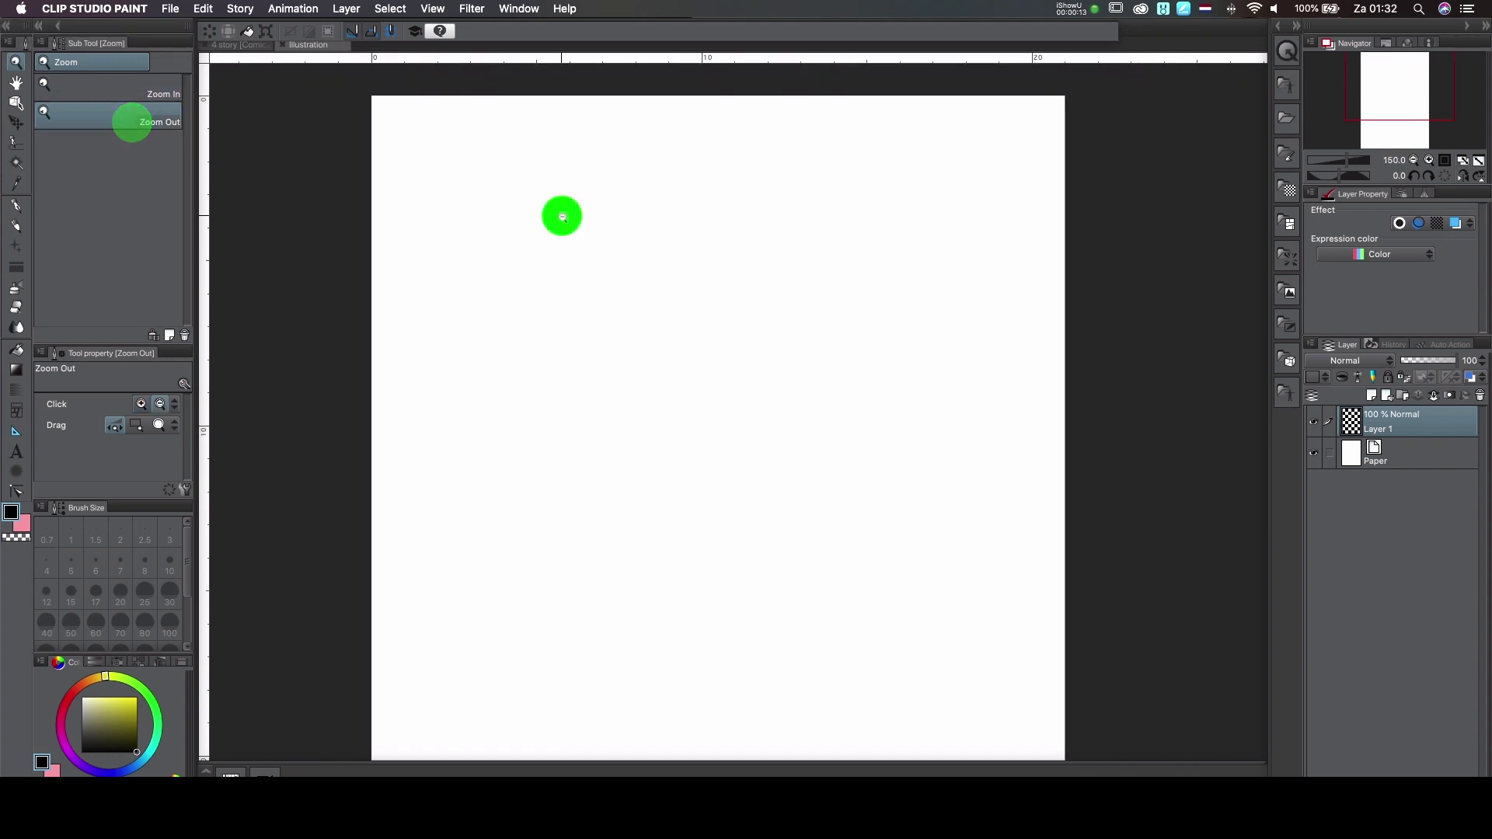
{"action": "left_click", "coordinate": [562, 218]}
{"action": "left_click", "coordinate": [145, 91]}
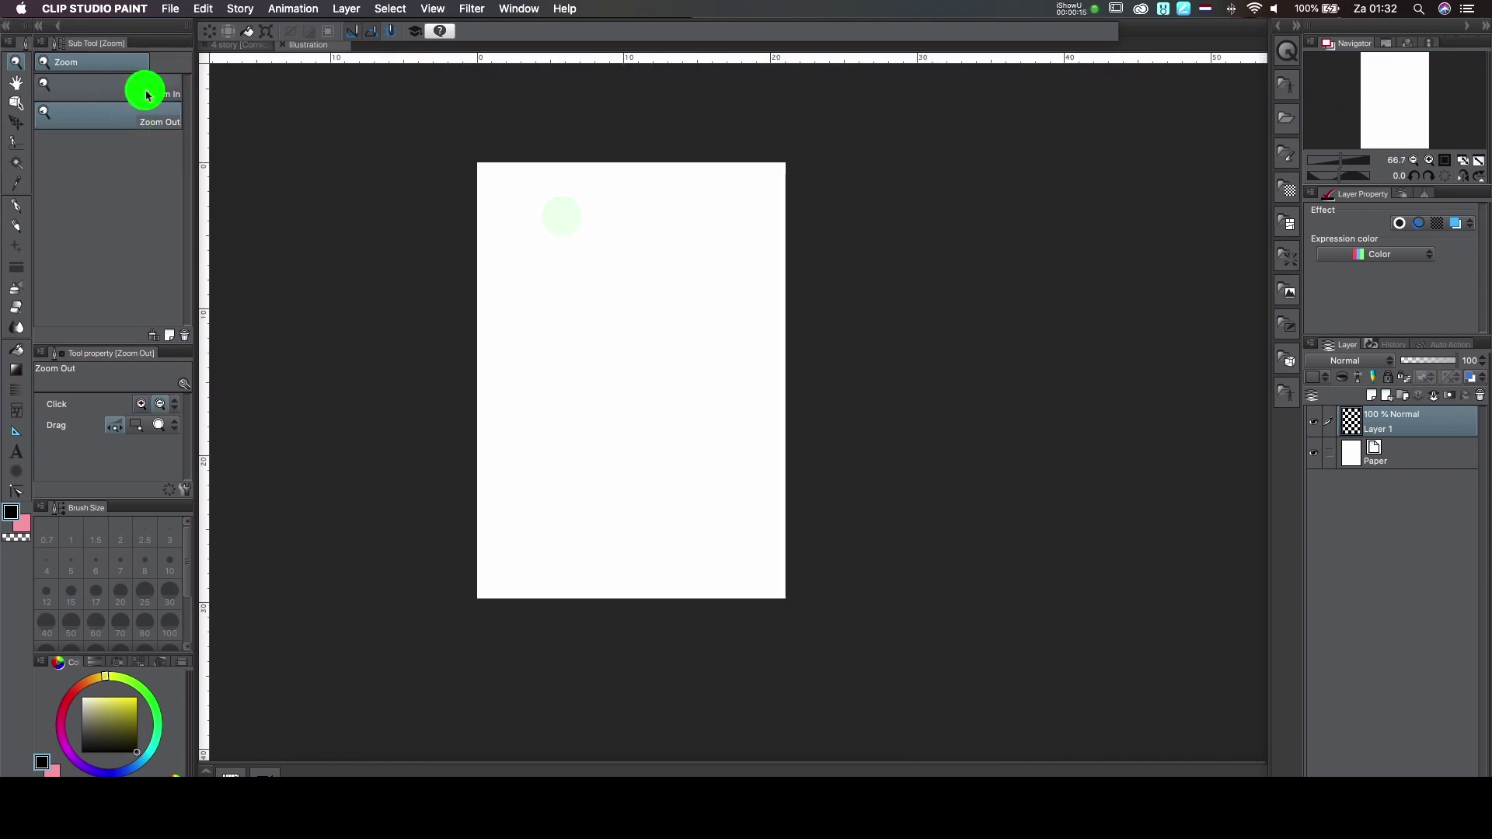
{"action": "left_click", "coordinate": [612, 261]}
{"action": "left_click", "coordinate": [612, 261]}
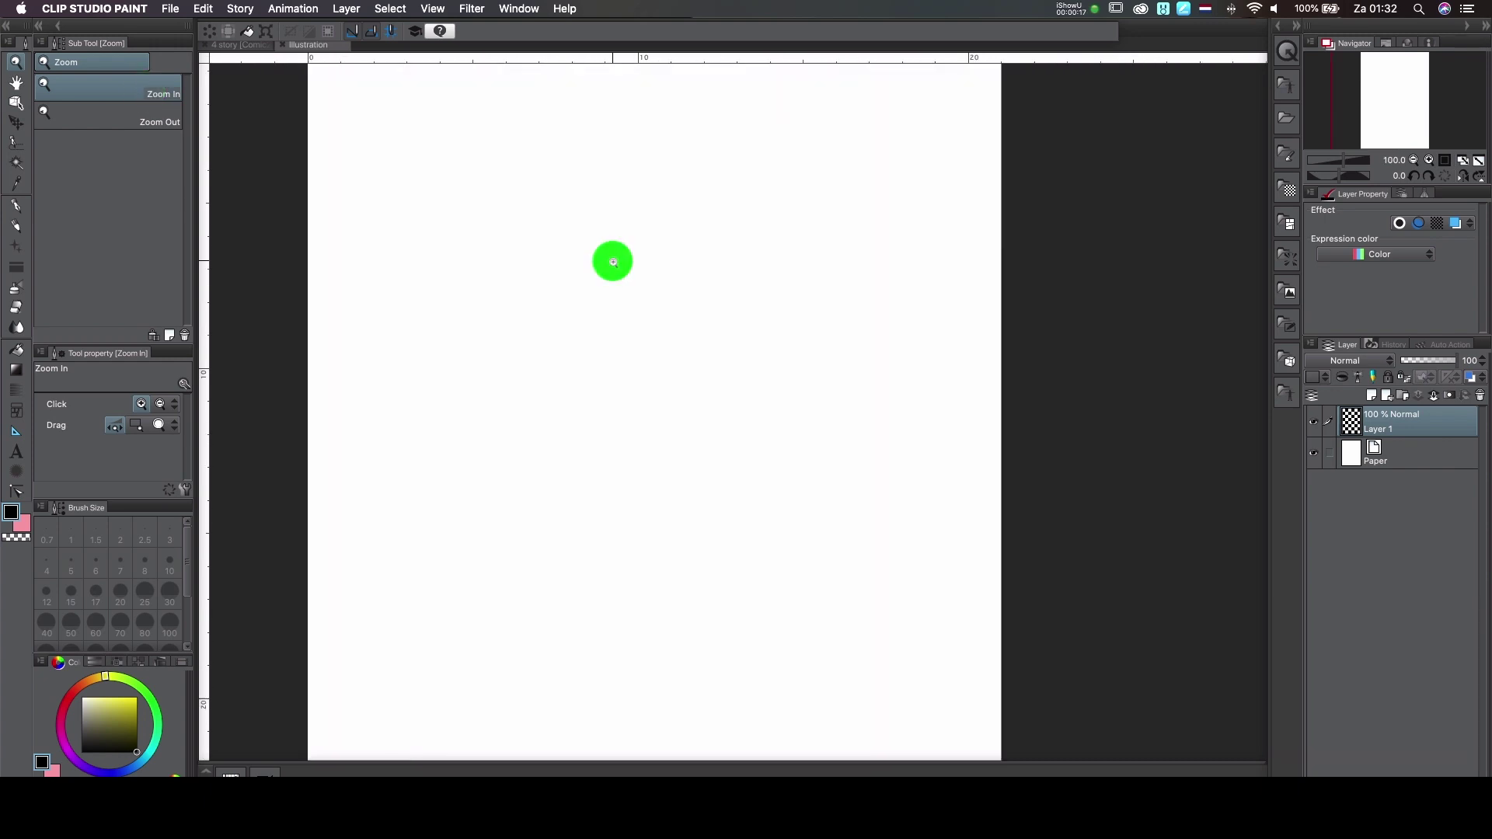
{"action": "left_click", "coordinate": [15, 84]}
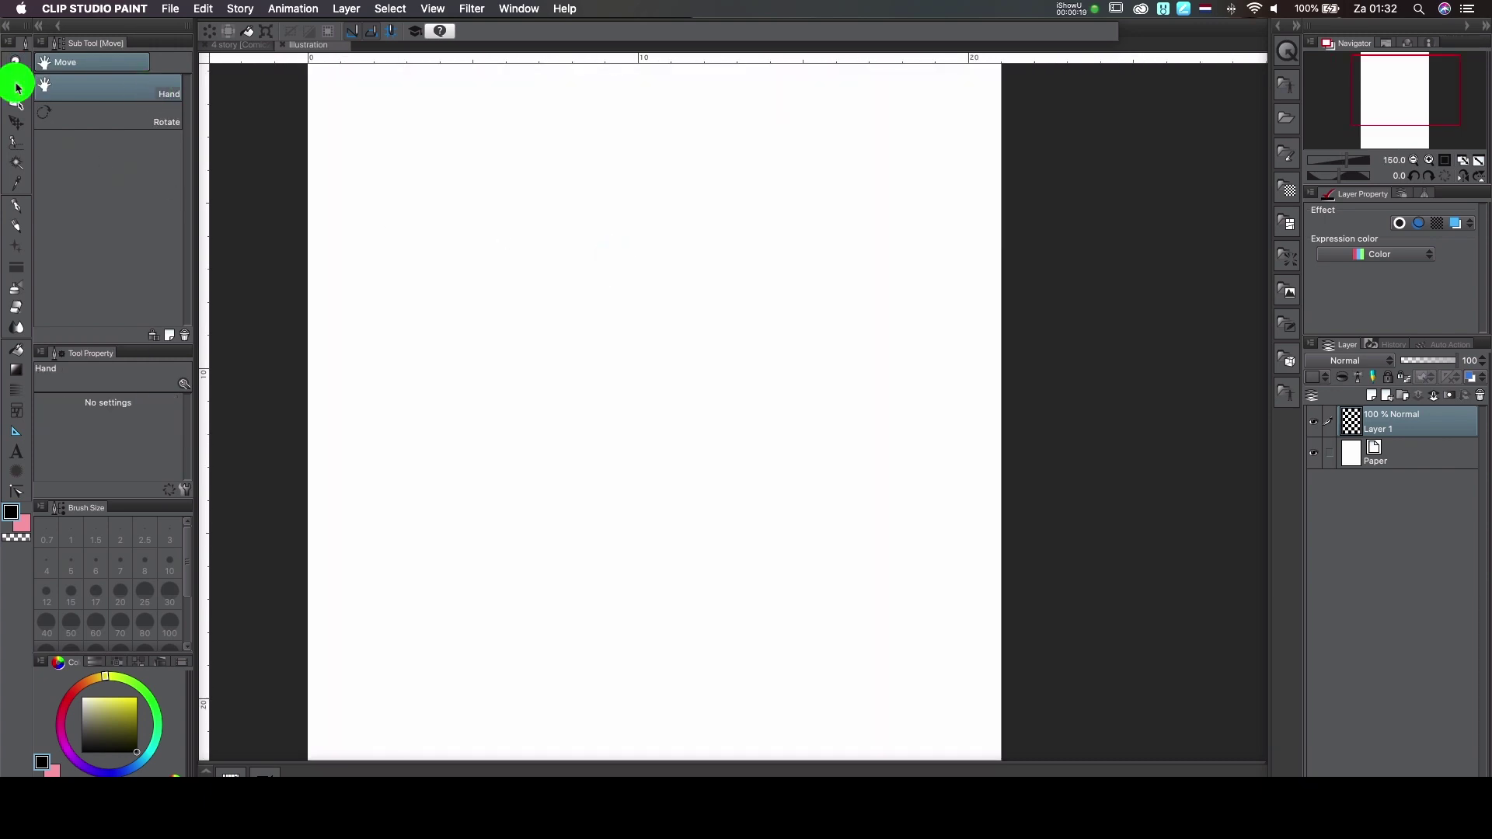
{"action": "left_click_drag", "start_coordinate": [483, 186], "coordinate": [479, 269]}
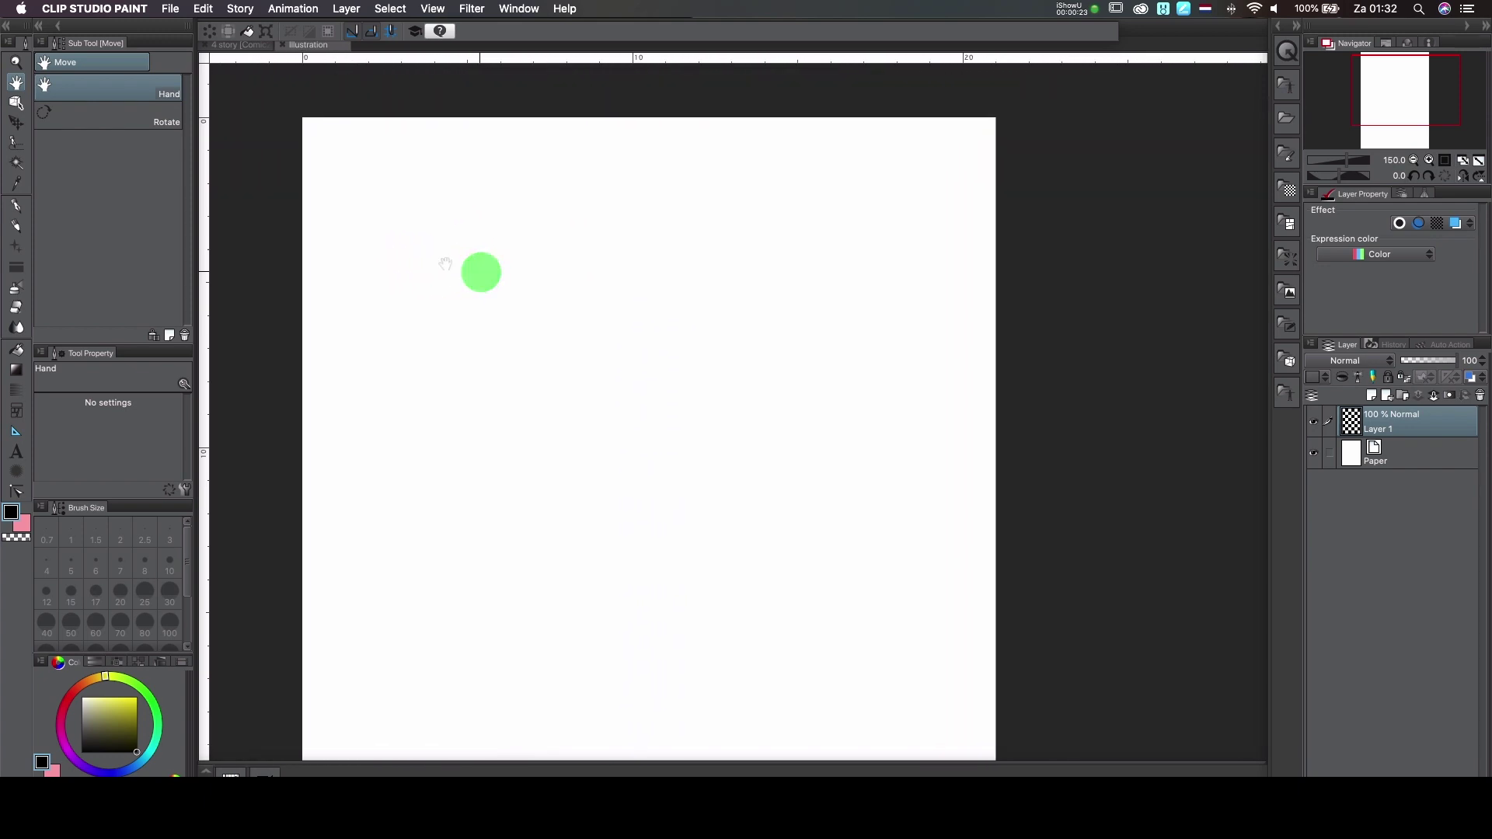
{"action": "left_click", "coordinate": [94, 119]}
{"action": "mouse_move", "coordinate": [595, 236]}
{"action": "left_mouse_down"}
{"action": "mouse_move", "coordinate": [476, 223]}
{"action": "mouse_move", "coordinate": [603, 223]}
{"action": "mouse_move", "coordinate": [585, 223]}
{"action": "left_mouse_up"}
{"action": "left_click", "coordinate": [14, 101]}
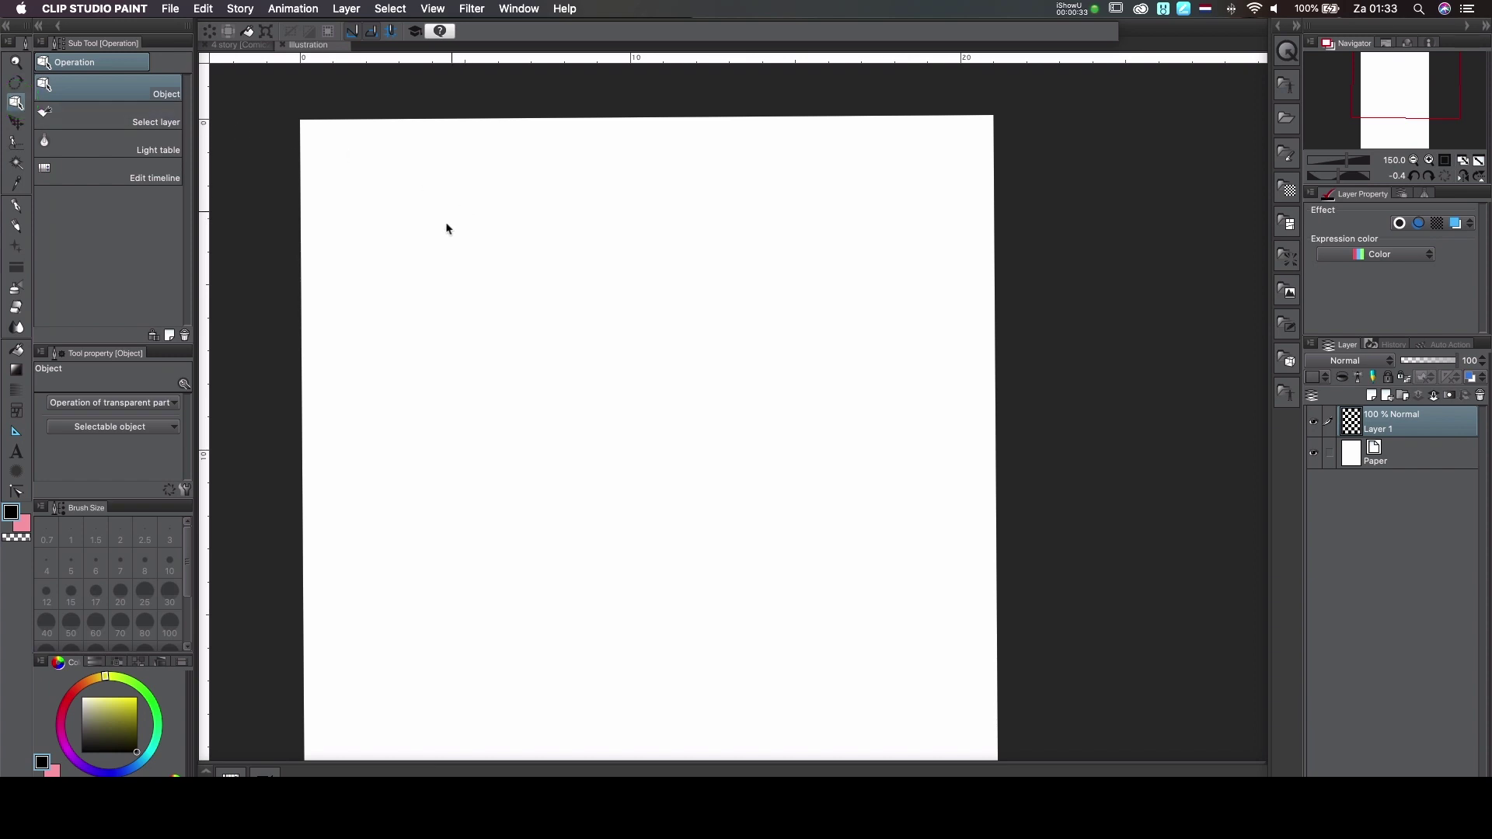
{"action": "mouse_move", "coordinate": [497, 257]}
{"action": "left_mouse_down"}
{"action": "mouse_move", "coordinate": [464, 194]}
{"action": "mouse_move", "coordinate": [402, 230]}
{"action": "left_mouse_up"}
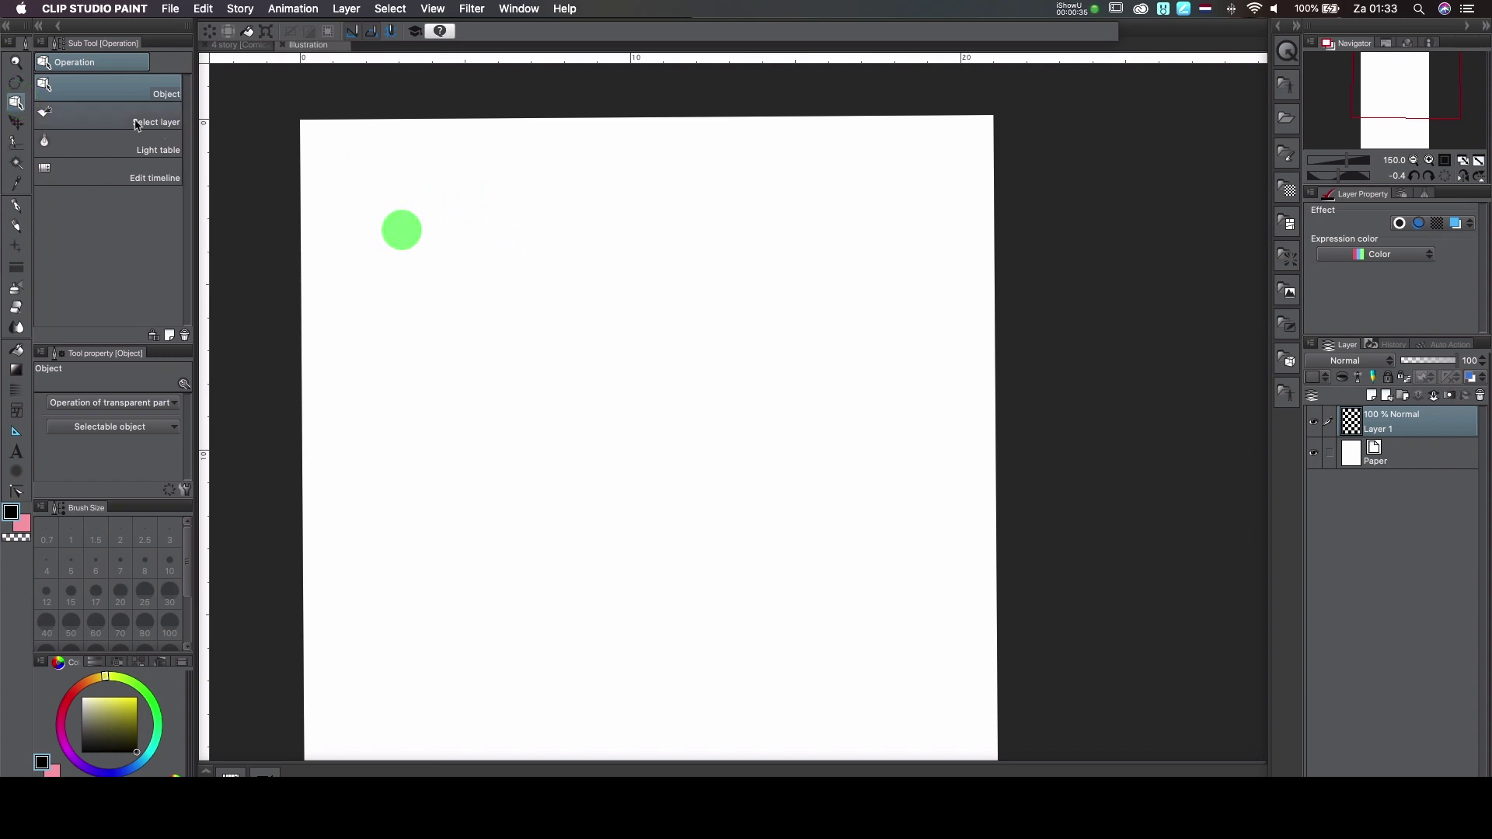
{"action": "left_click", "coordinate": [136, 123]}
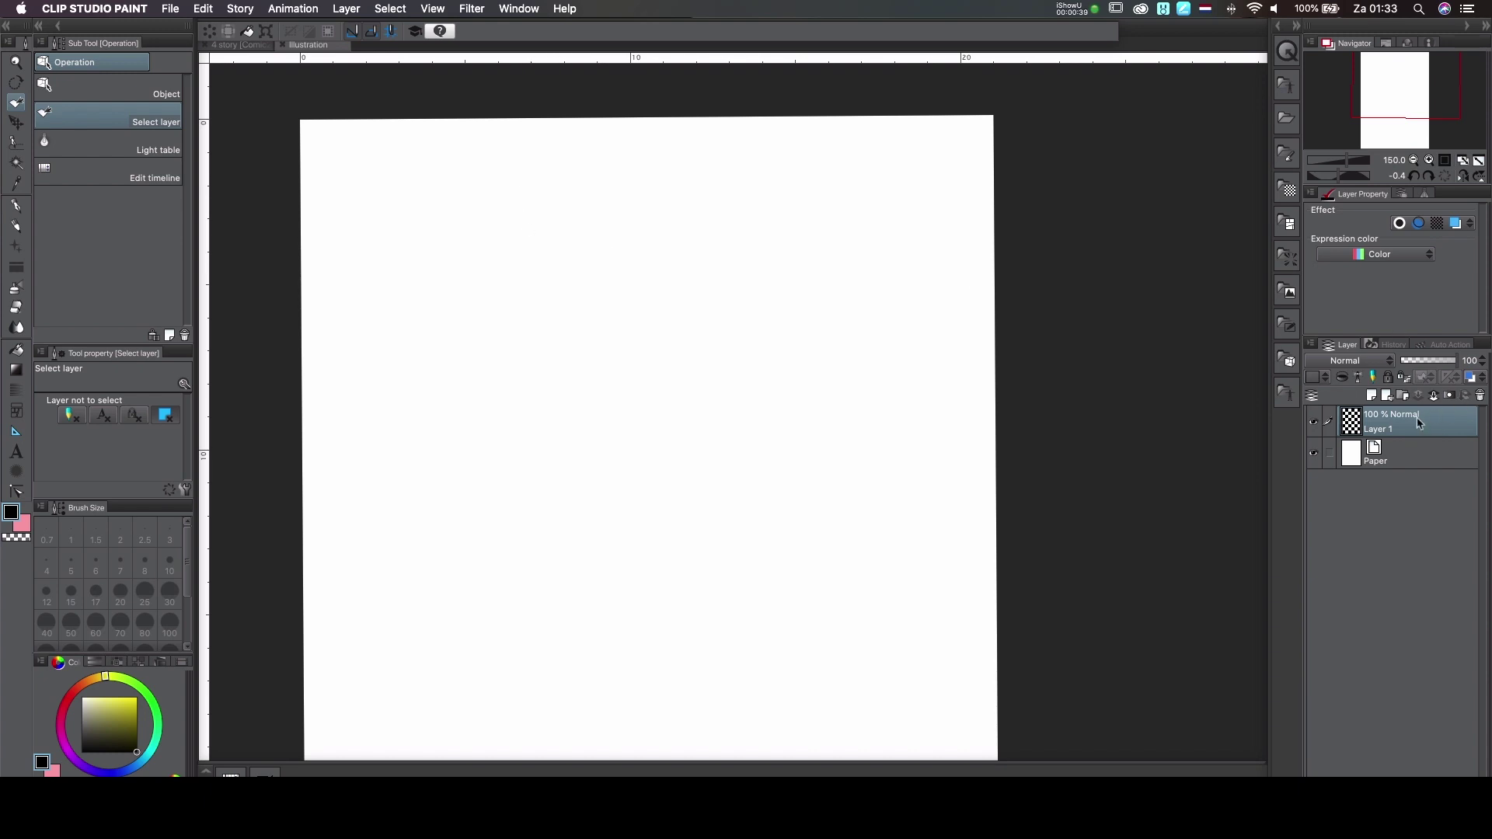
{"action": "mouse_move", "coordinate": [678, 366]}
{"action": "left_mouse_down"}
{"action": "mouse_move", "coordinate": [689, 357]}
{"action": "mouse_move", "coordinate": [670, 333]}
{"action": "left_mouse_up"}
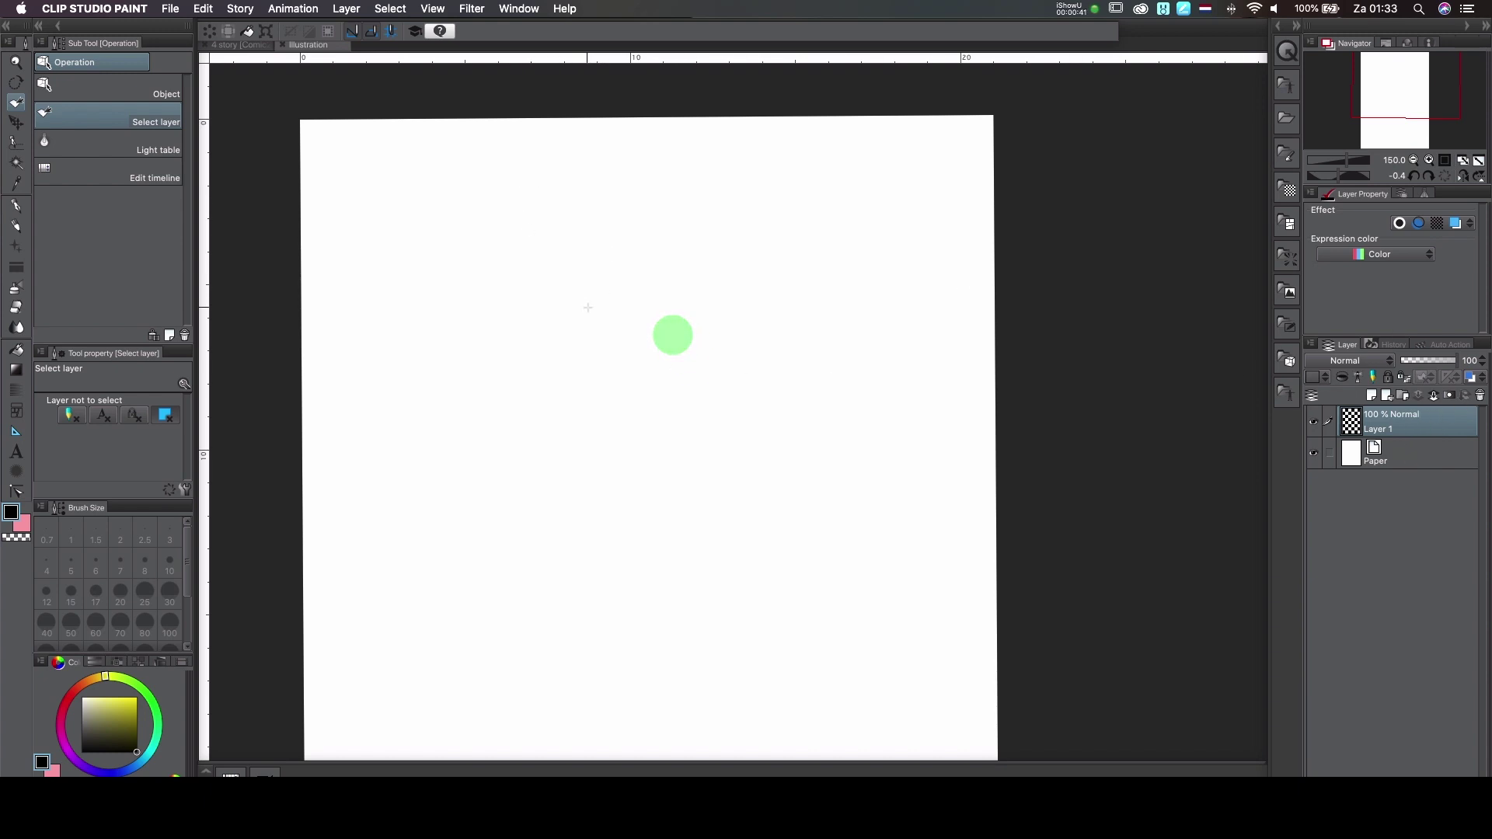
{"action": "left_click", "coordinate": [74, 140]}
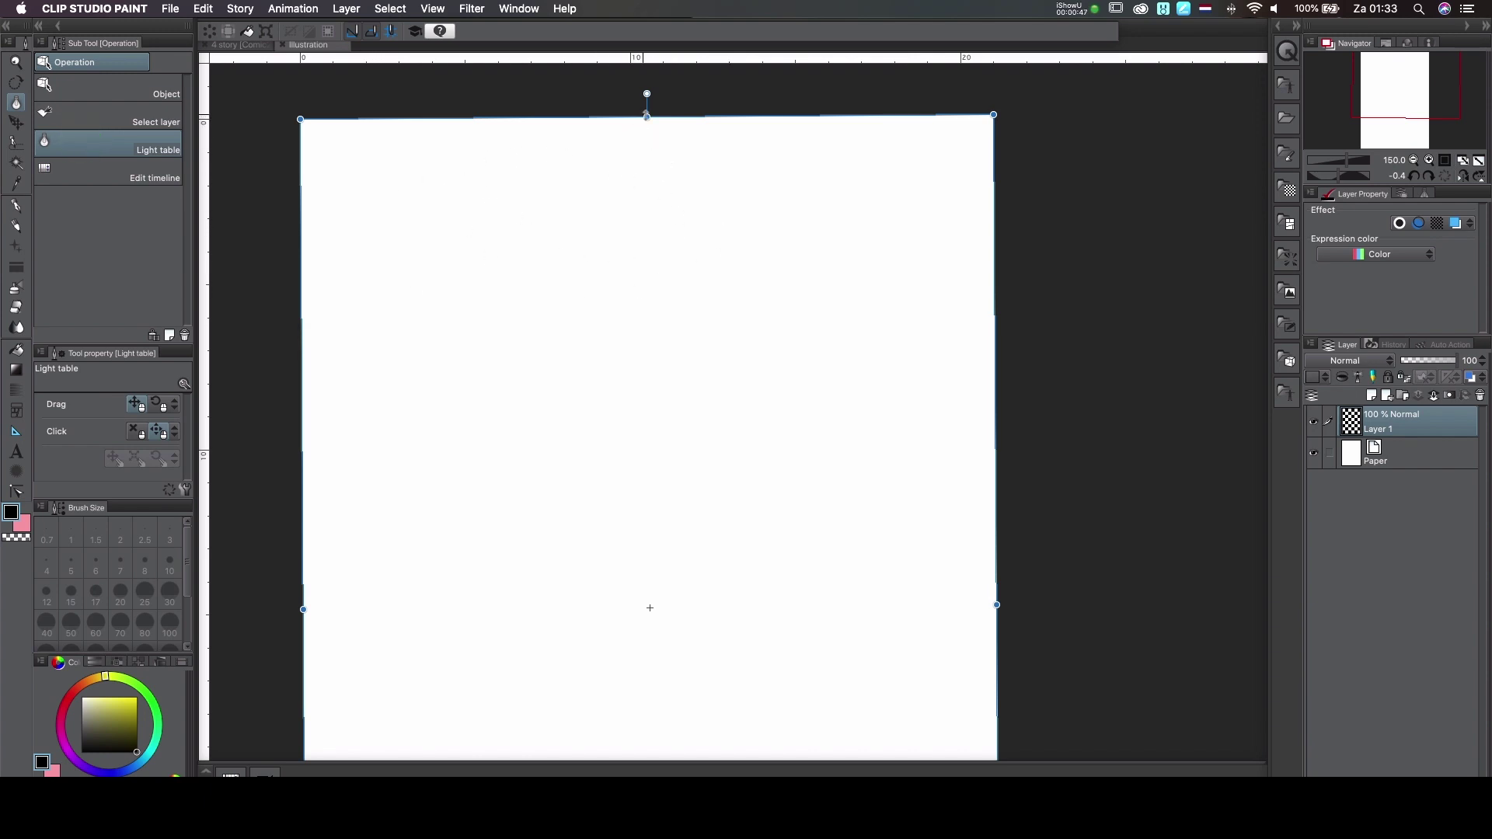
{"action": "mouse_move", "coordinate": [645, 94]}
{"action": "left_mouse_down"}
{"action": "mouse_move", "coordinate": [616, 93]}
{"action": "mouse_move", "coordinate": [649, 94]}
{"action": "left_mouse_up"}
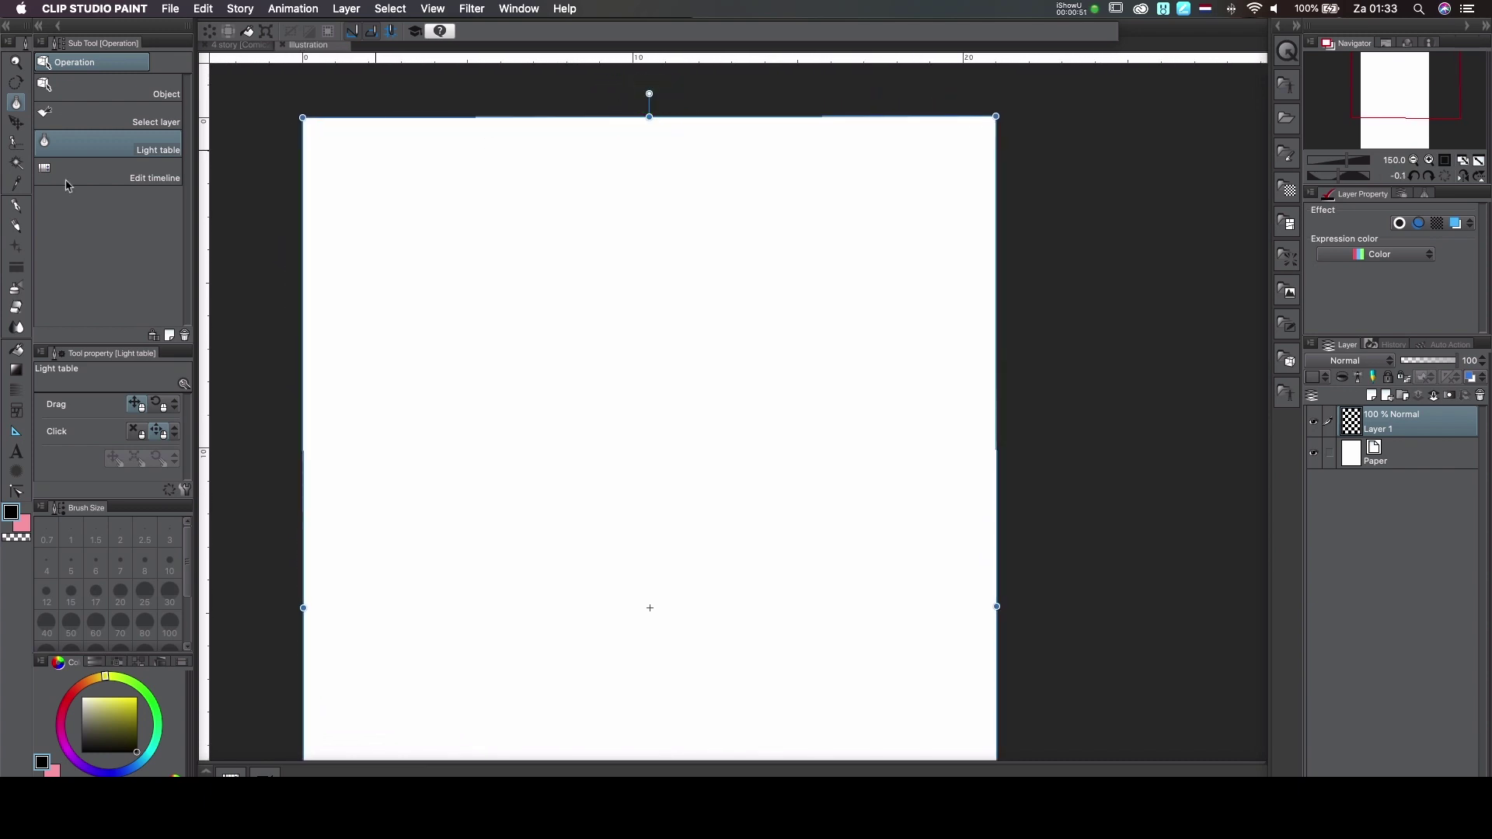
{"action": "left_click", "coordinate": [114, 177]}
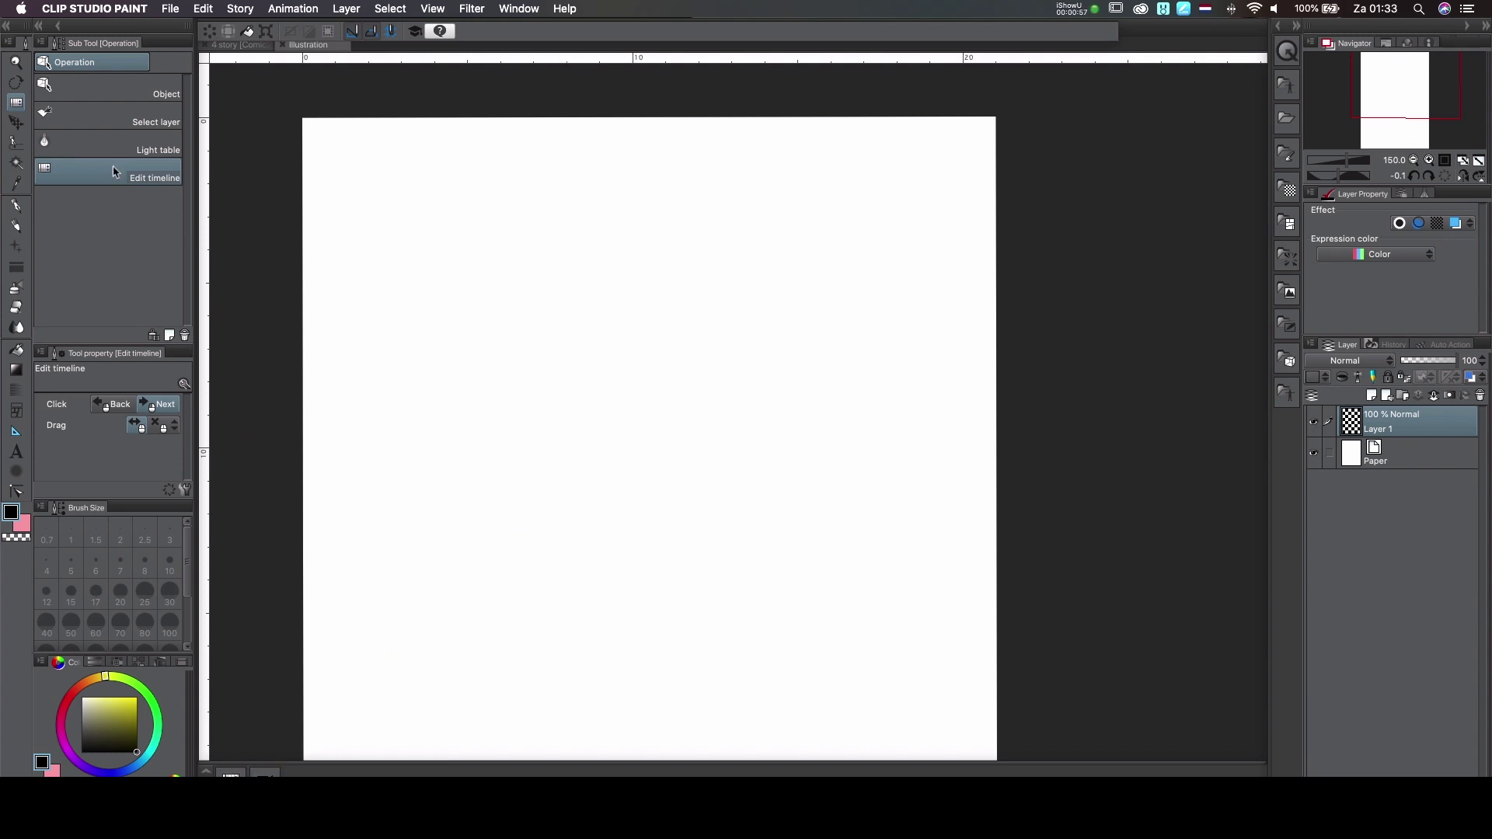
{"action": "left_click", "coordinate": [16, 123]}
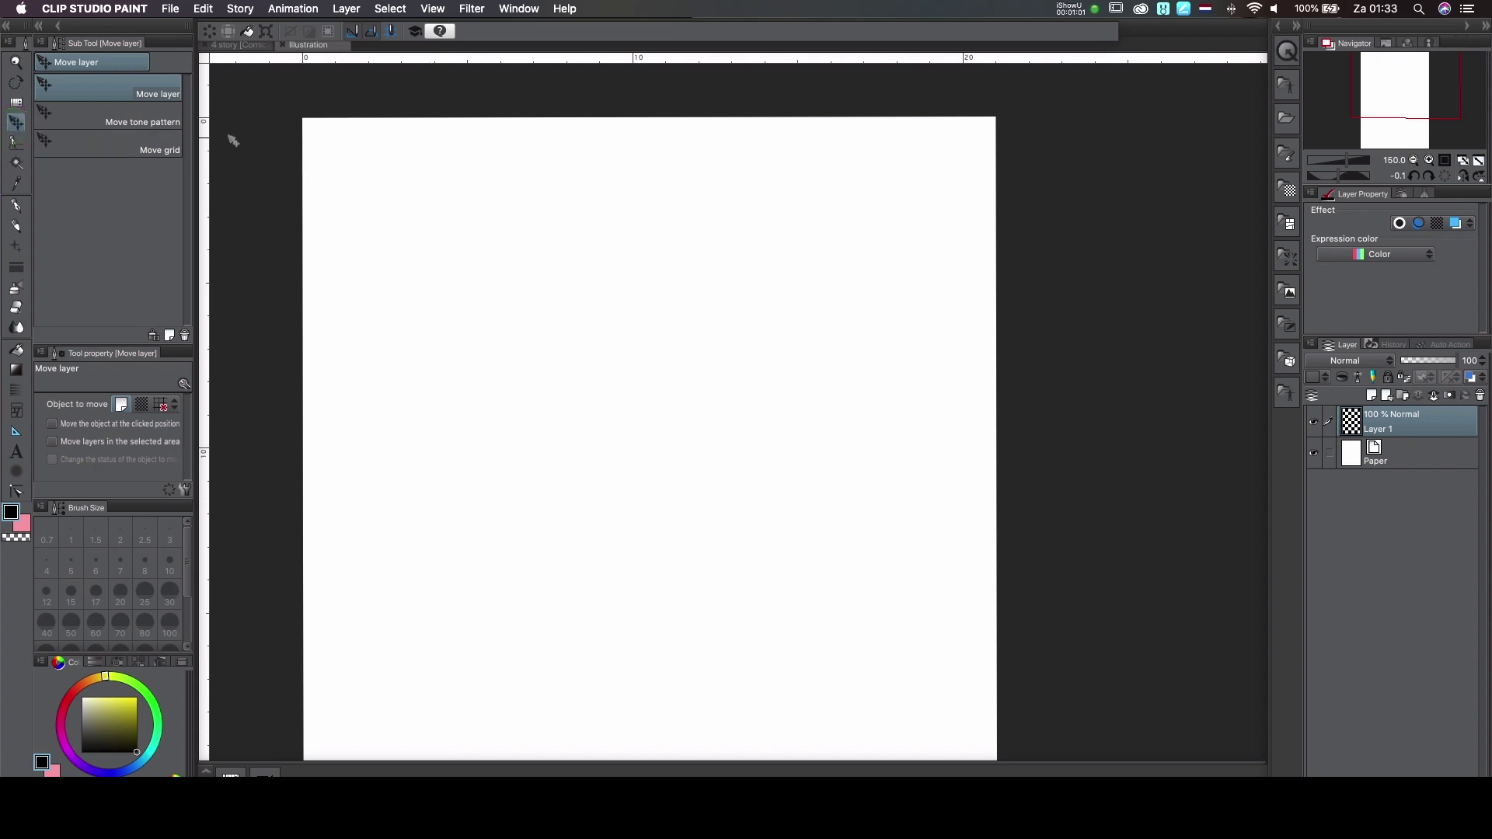
{"action": "left_click", "coordinate": [159, 120]}
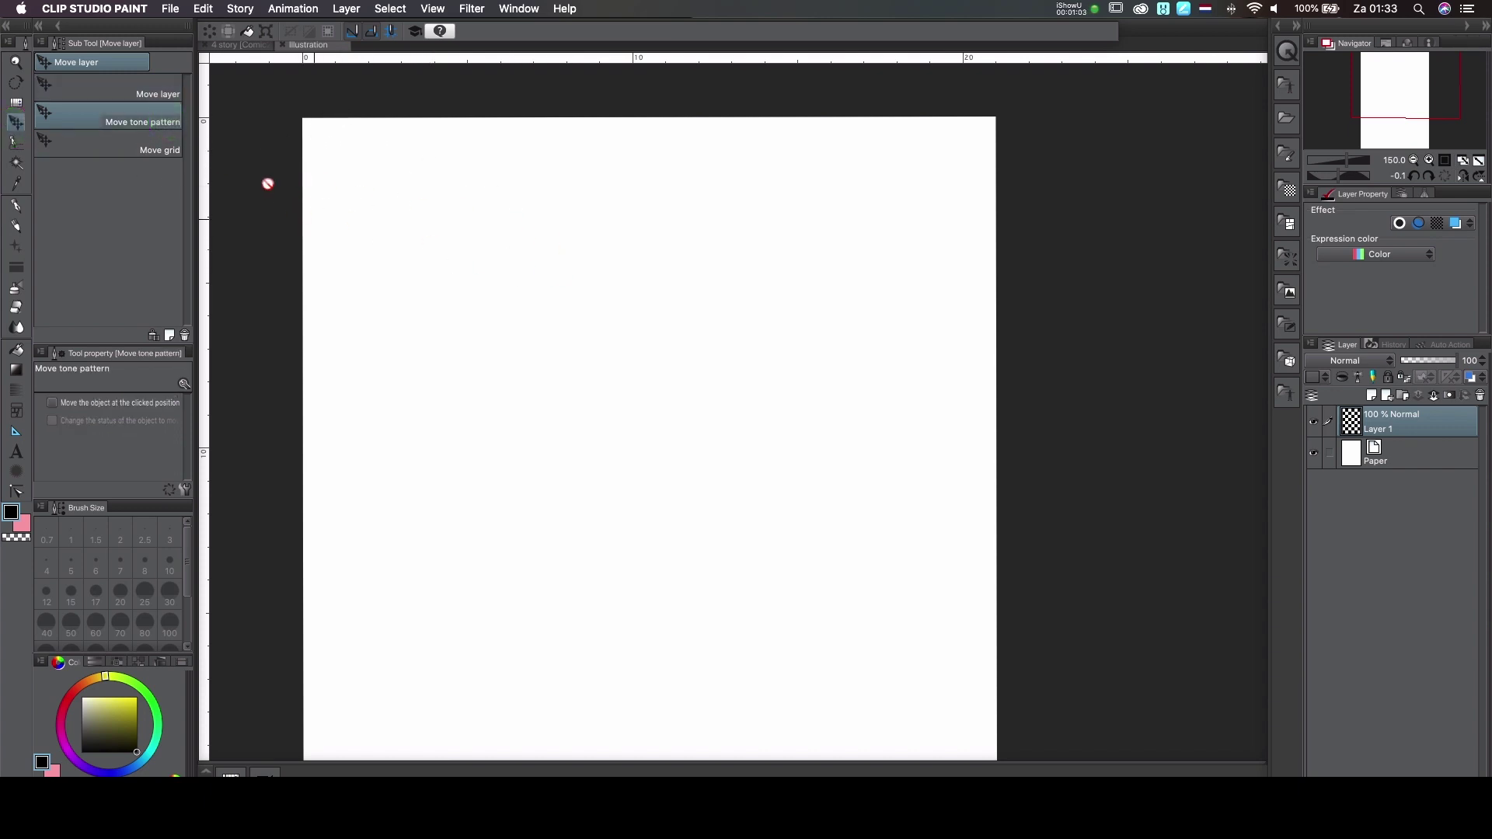
{"action": "left_click", "coordinate": [152, 148]}
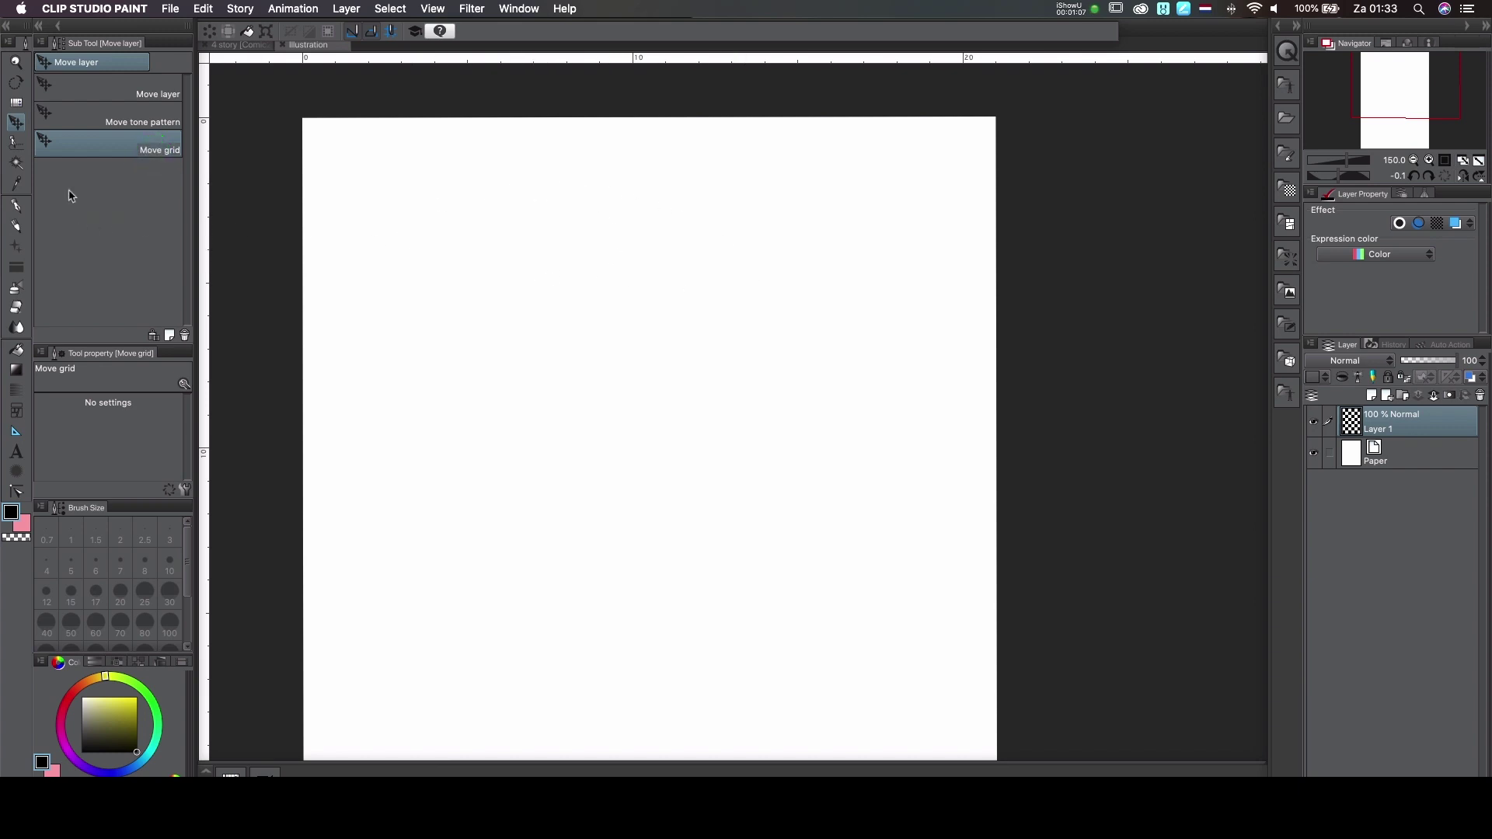
Select a wide rectangle across the upper page and fill it with black
{"action": "left_click", "coordinate": [16, 142]}
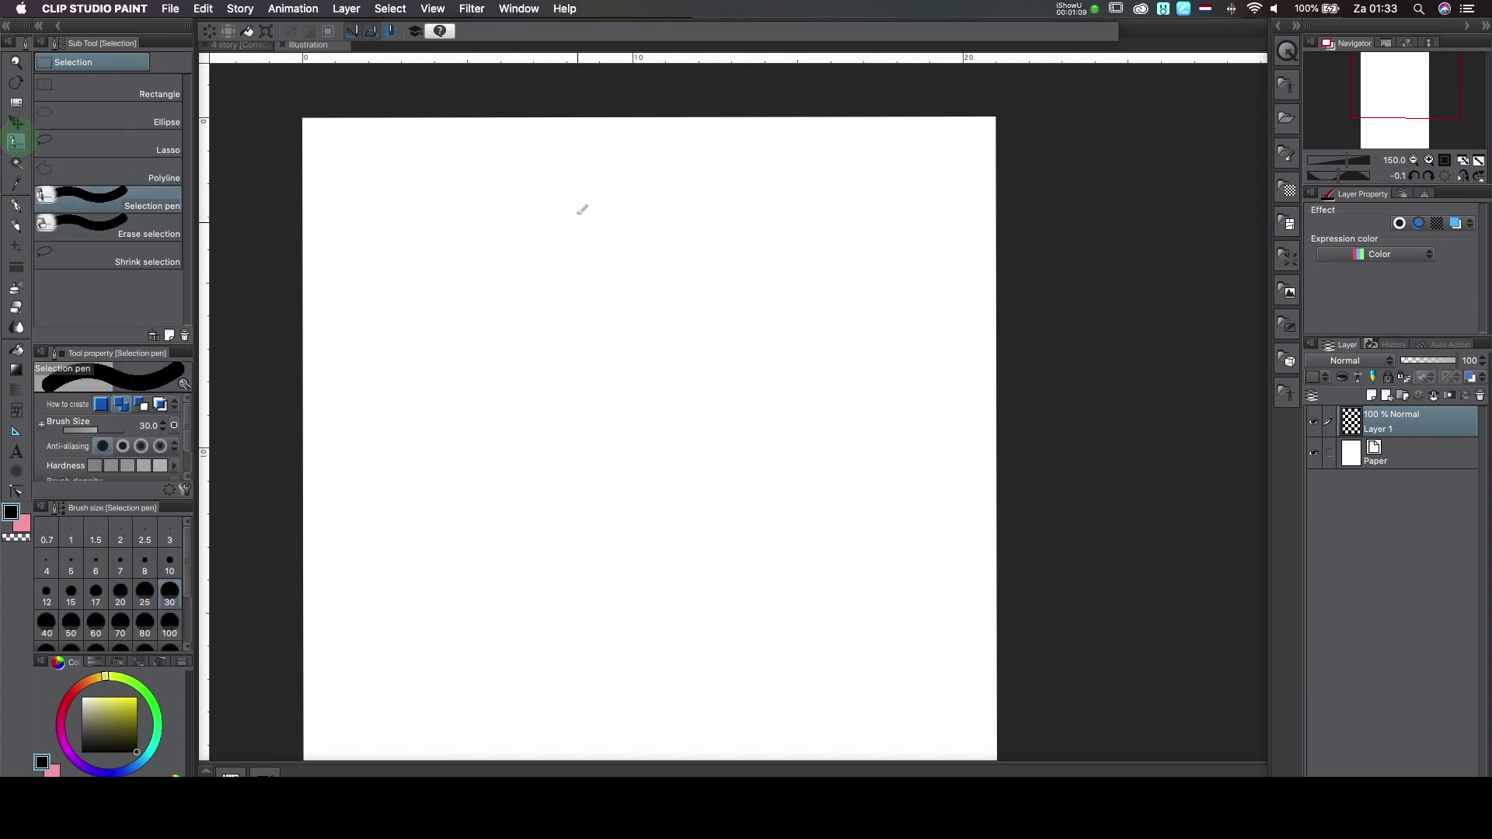
{"action": "left_click", "coordinate": [129, 88]}
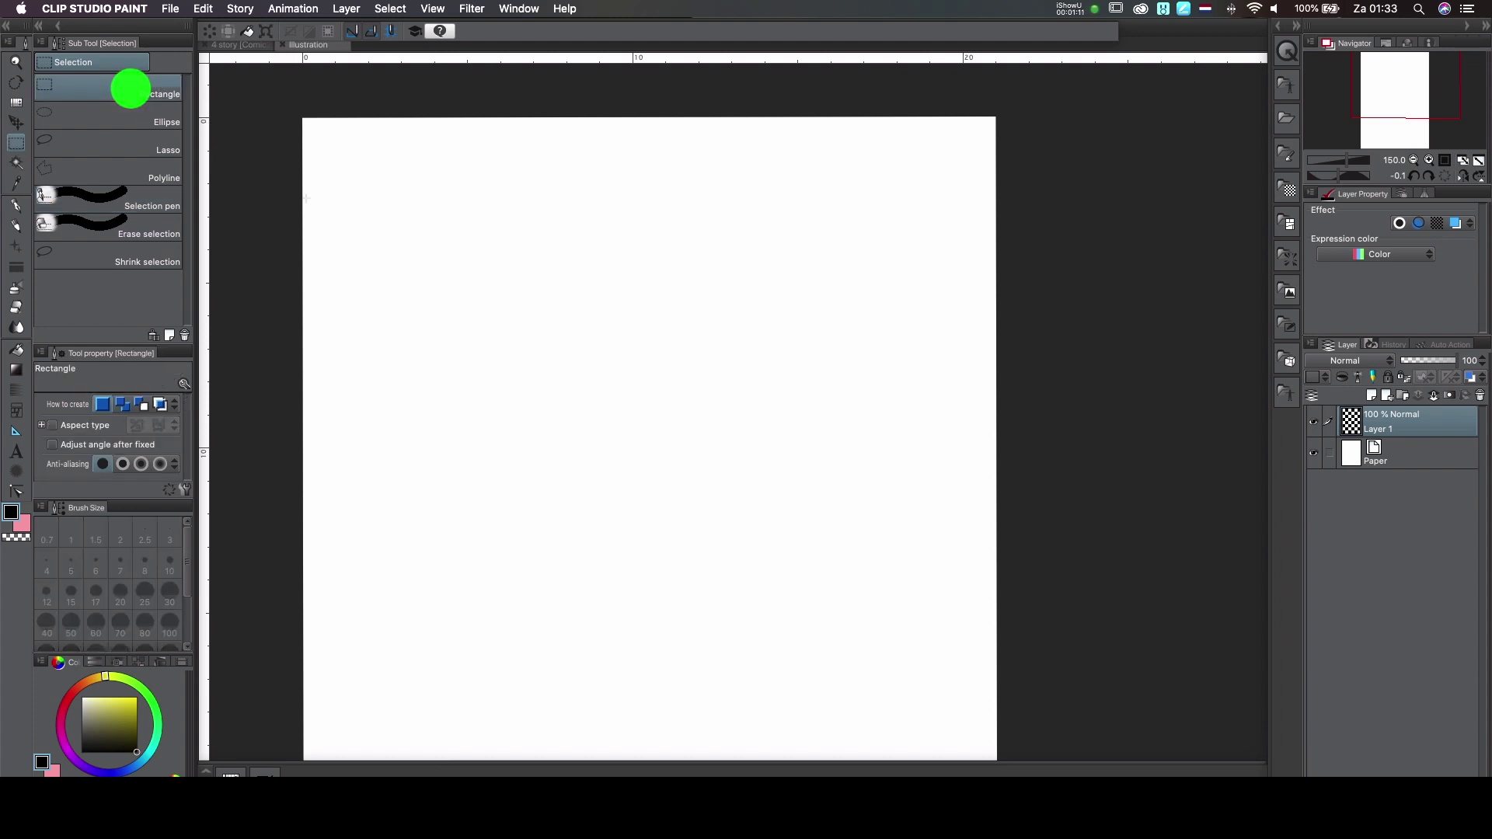
{"action": "left_click", "coordinate": [342, 180]}
{"action": "left_click_drag", "start_coordinate": [336, 175], "coordinate": [872, 427]}
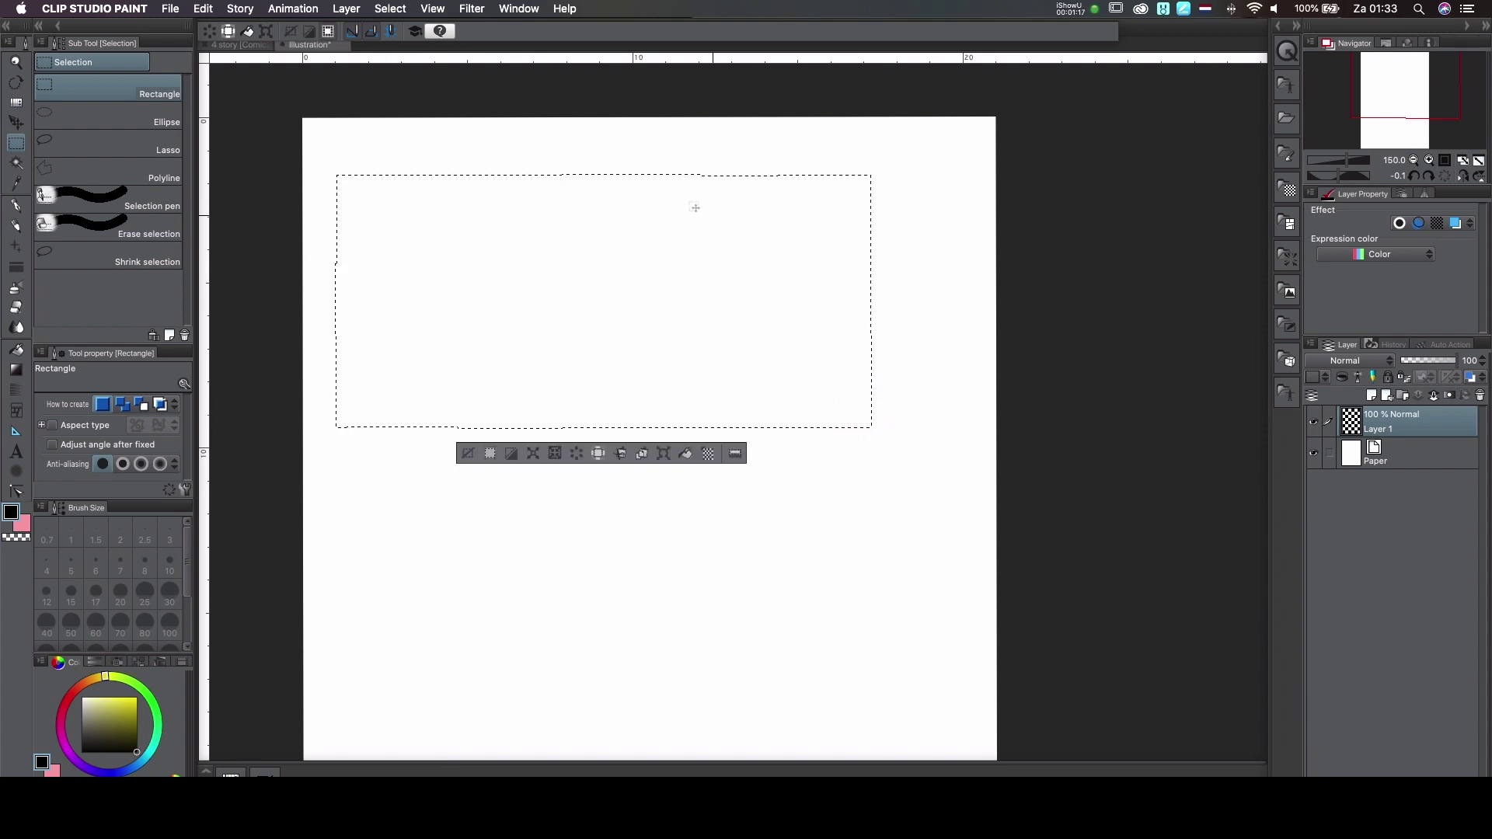
{"action": "left_click", "coordinate": [685, 453]}
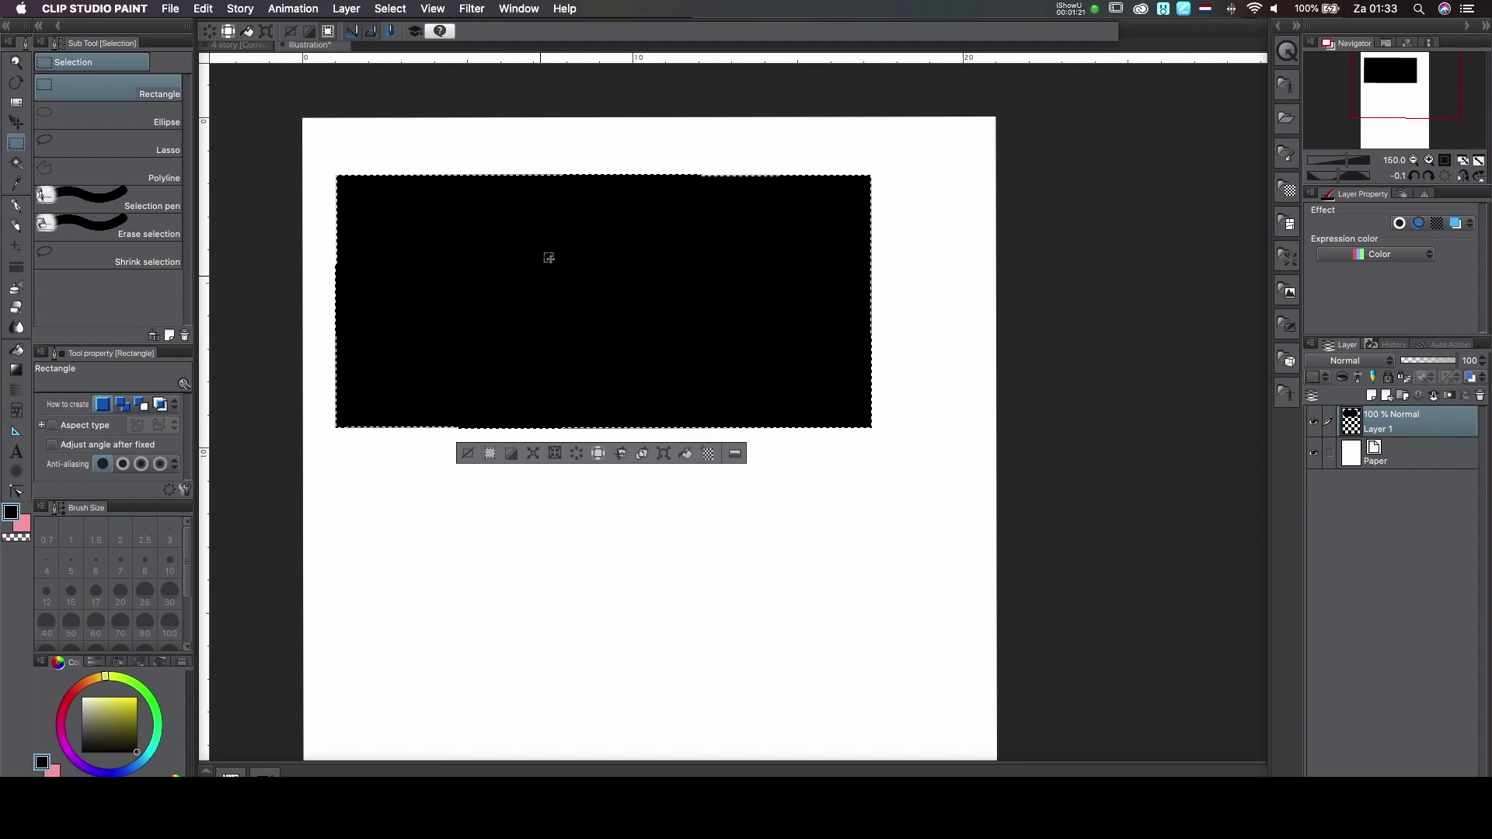
Fill an elliptical selection over the rectangle's upper-left area with black
{"action": "left_click", "coordinate": [141, 114]}
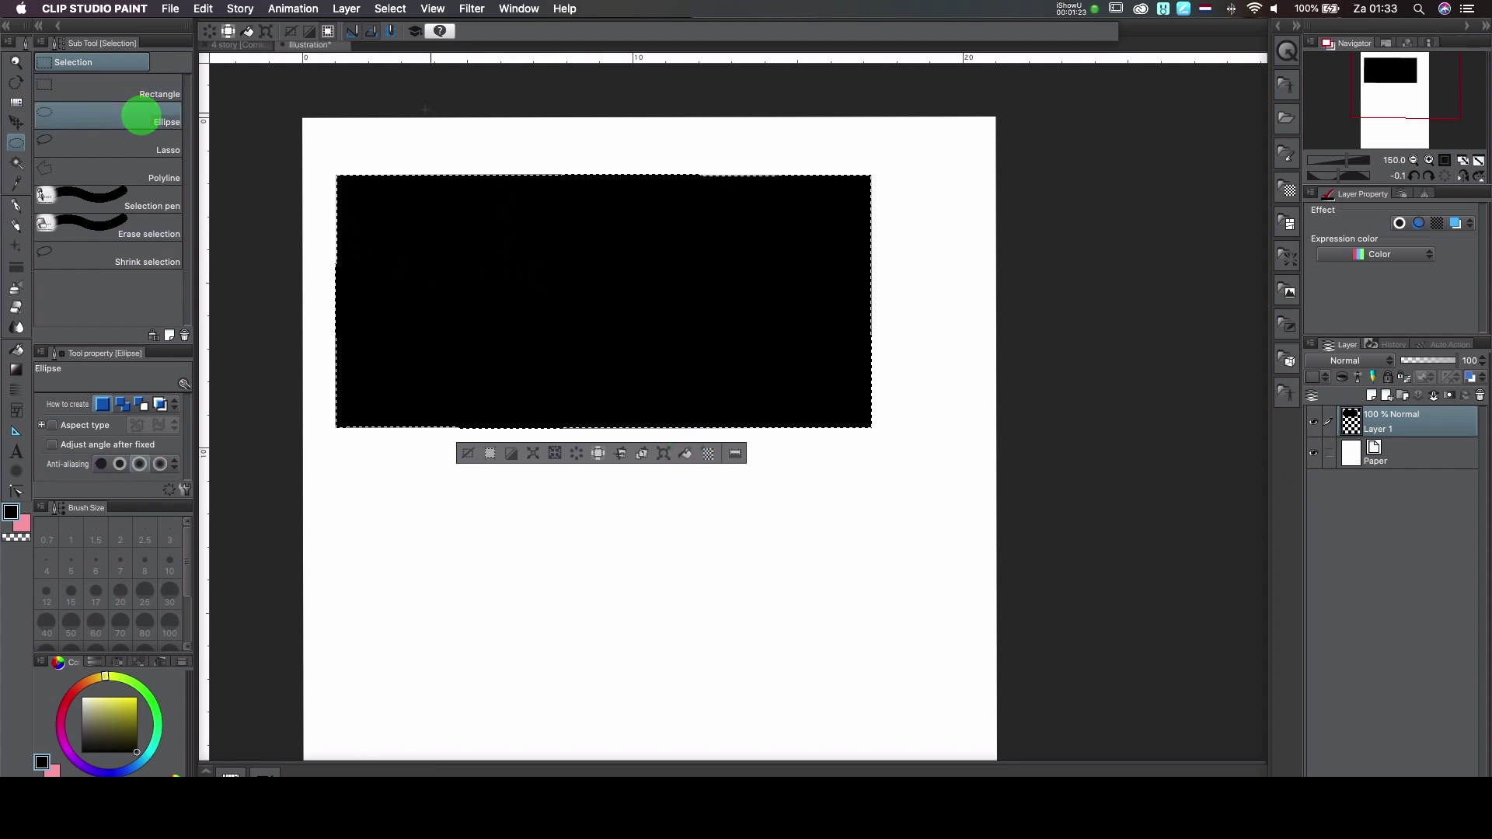
{"action": "left_click_drag", "start_coordinate": [397, 118], "coordinate": [587, 350]}
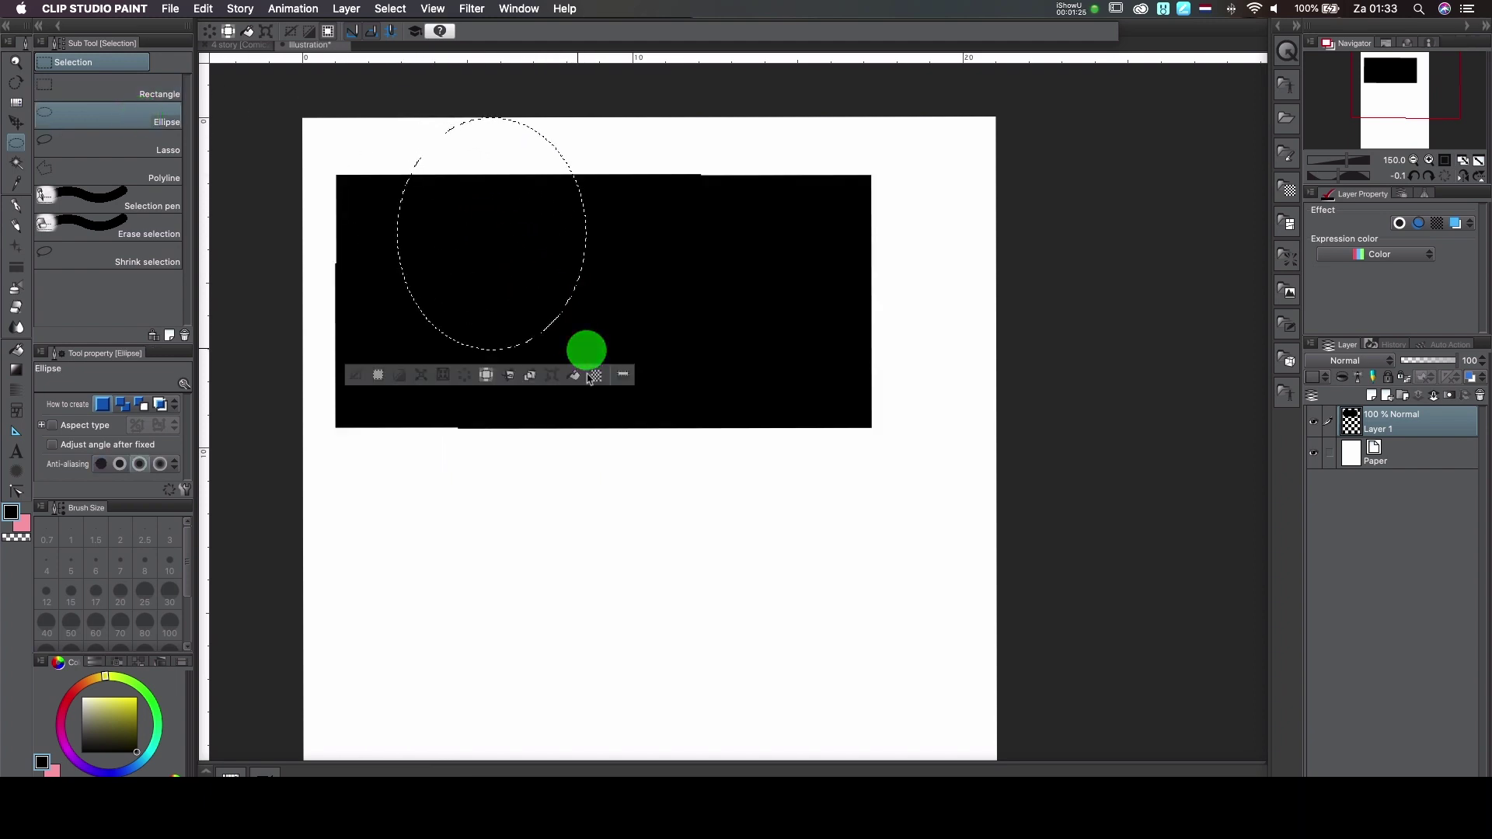
{"action": "left_click", "coordinate": [575, 376]}
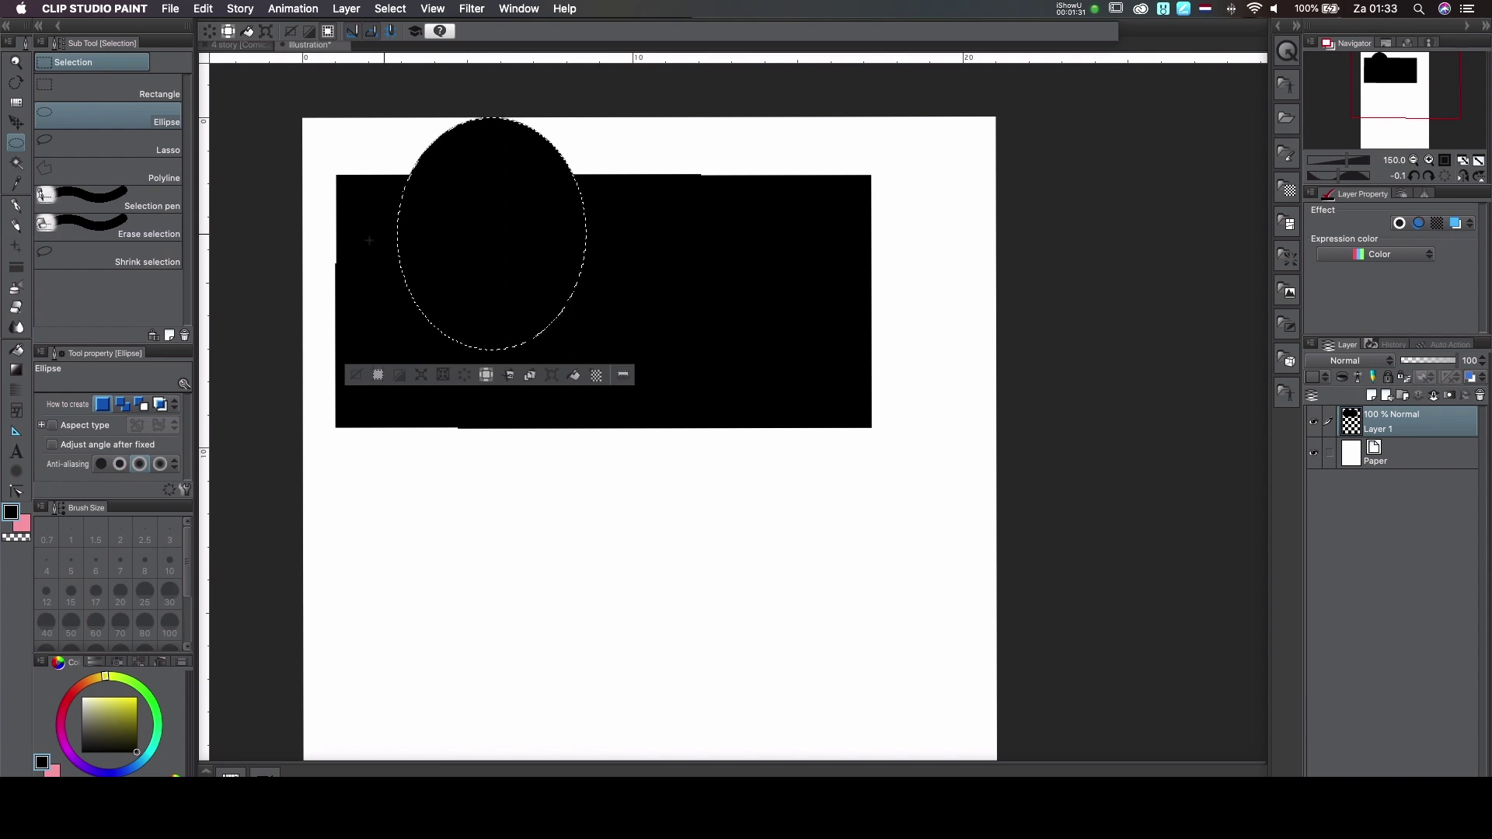
Lasso a long leaf shape below the rectangle and fill it black
{"action": "left_click", "coordinate": [122, 145]}
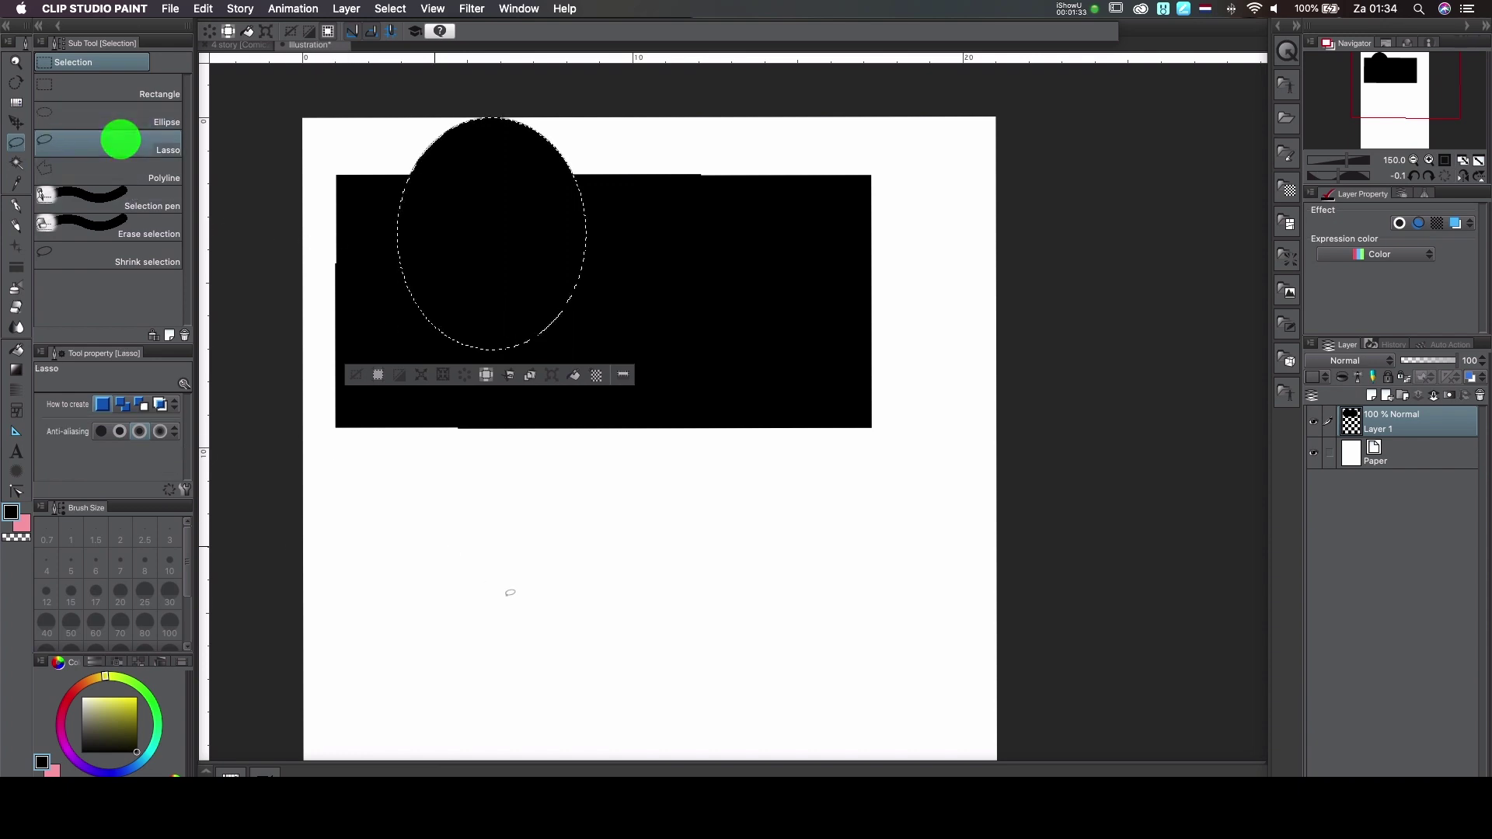
{"action": "mouse_move", "coordinate": [386, 480]}
{"action": "left_mouse_down"}
{"action": "mouse_move", "coordinate": [521, 565]}
{"action": "mouse_move", "coordinate": [681, 633]}
{"action": "mouse_move", "coordinate": [817, 643]}
{"action": "mouse_move", "coordinate": [808, 589]}
{"action": "mouse_move", "coordinate": [693, 510]}
{"action": "mouse_move", "coordinate": [379, 480]}
{"action": "left_mouse_up"}
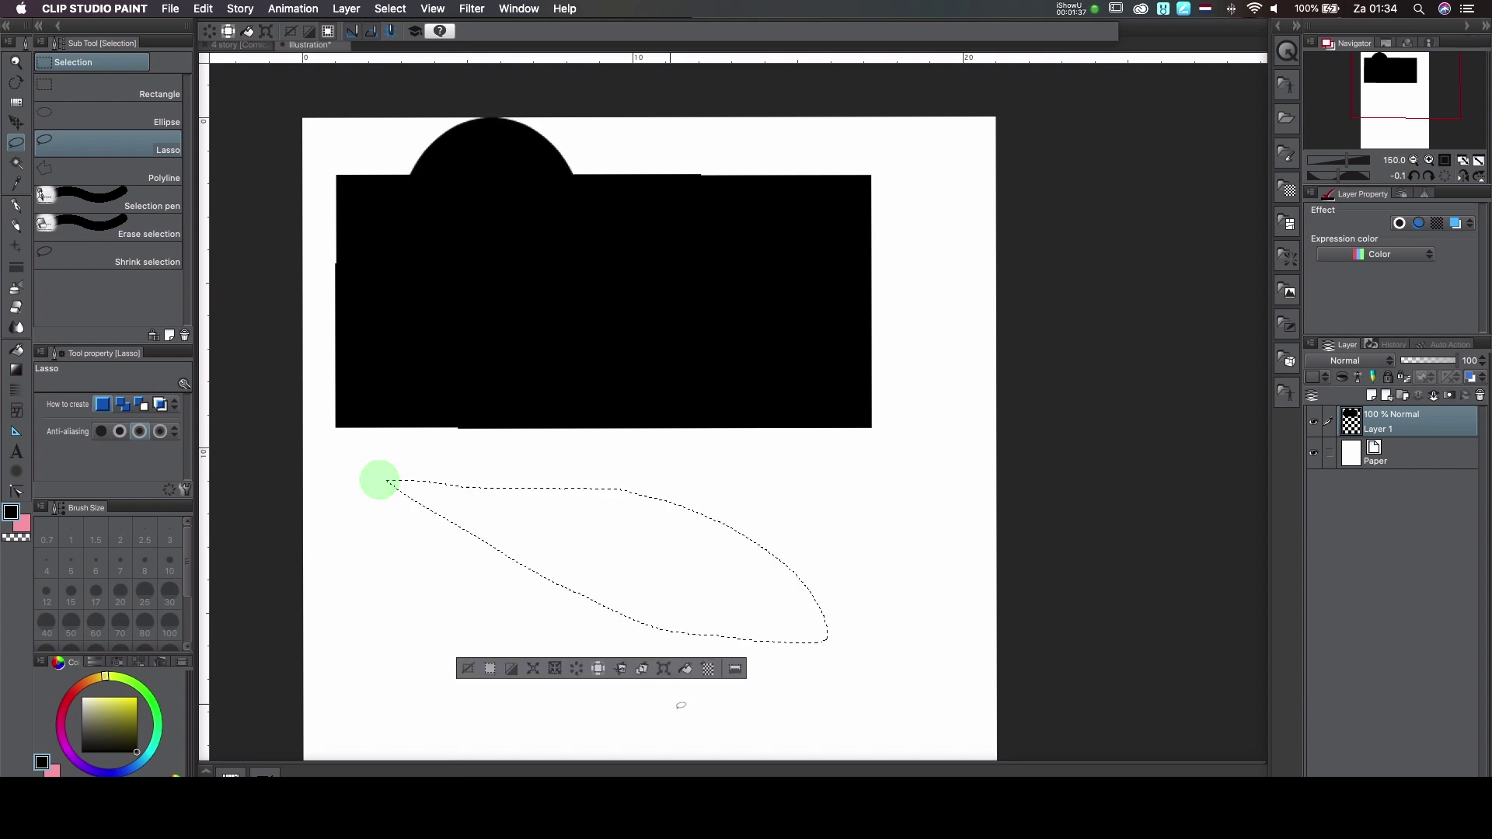
{"action": "left_click", "coordinate": [686, 668]}
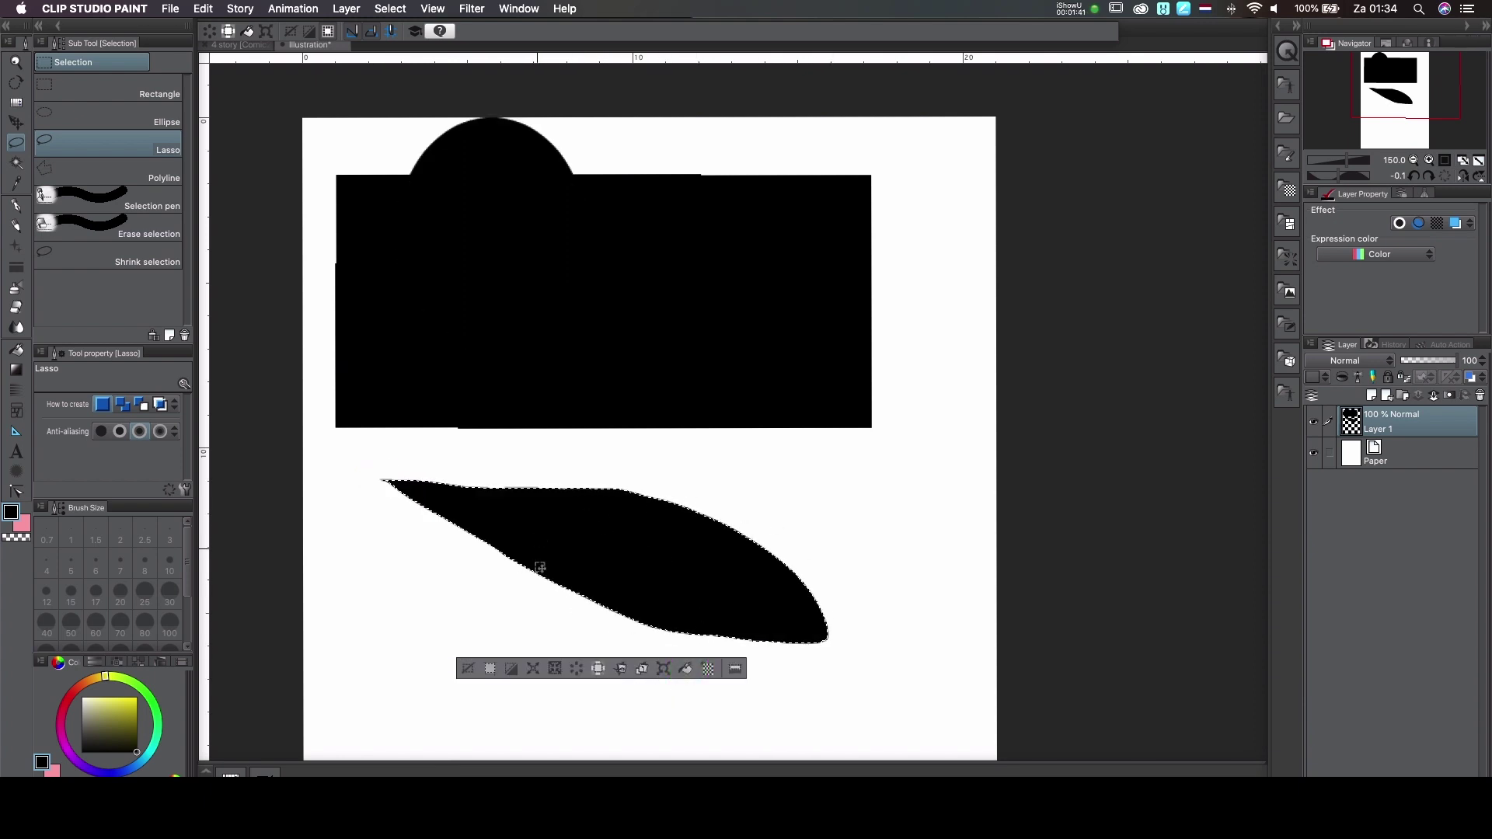
Draw a polyline triangle overlapping the leaf's left end and fill it black
{"action": "left_click", "coordinate": [153, 186]}
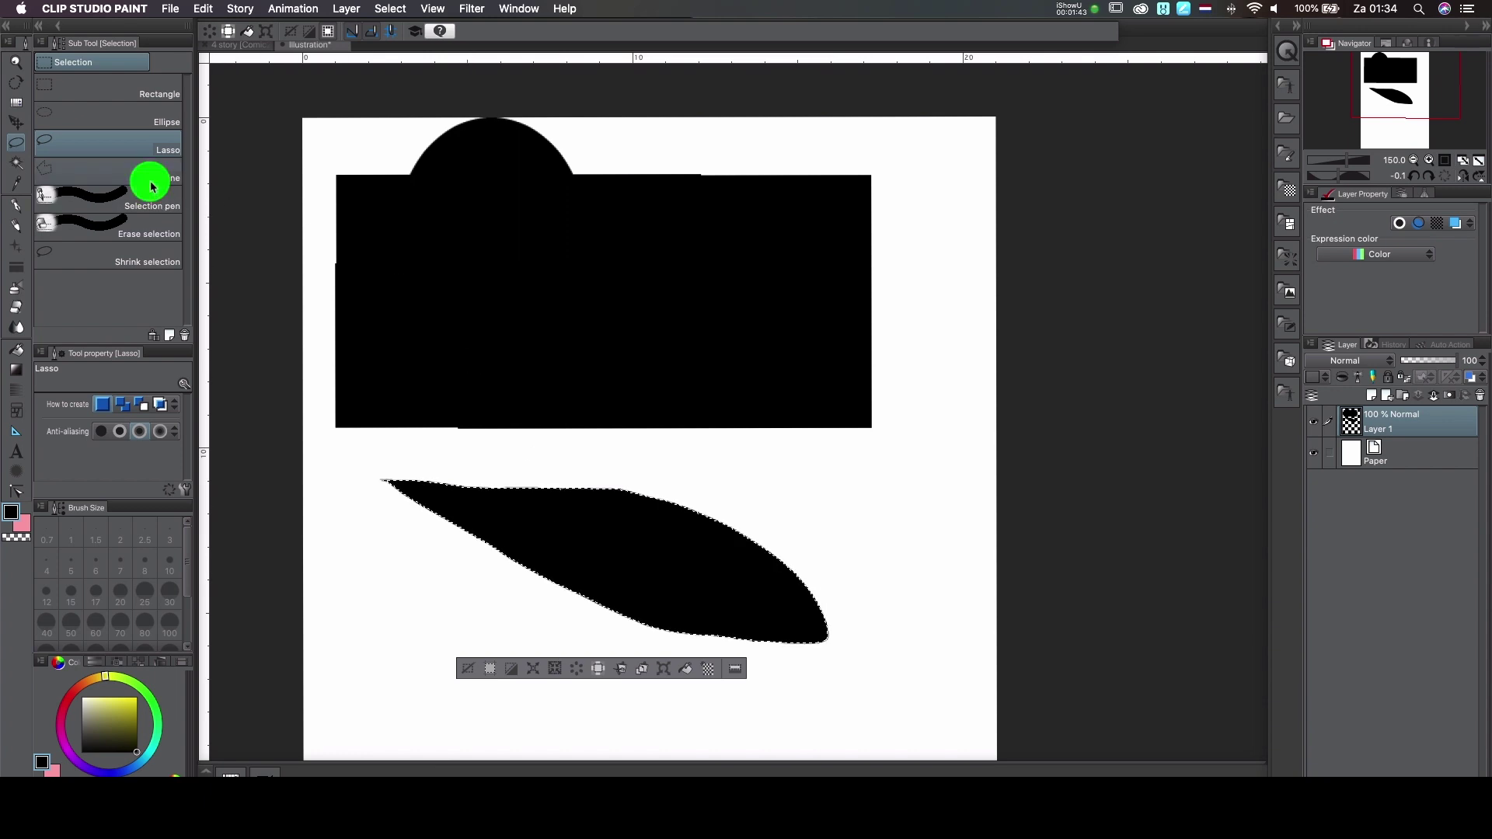
{"action": "left_click_drag", "start_coordinate": [349, 447], "coordinate": [433, 594]}
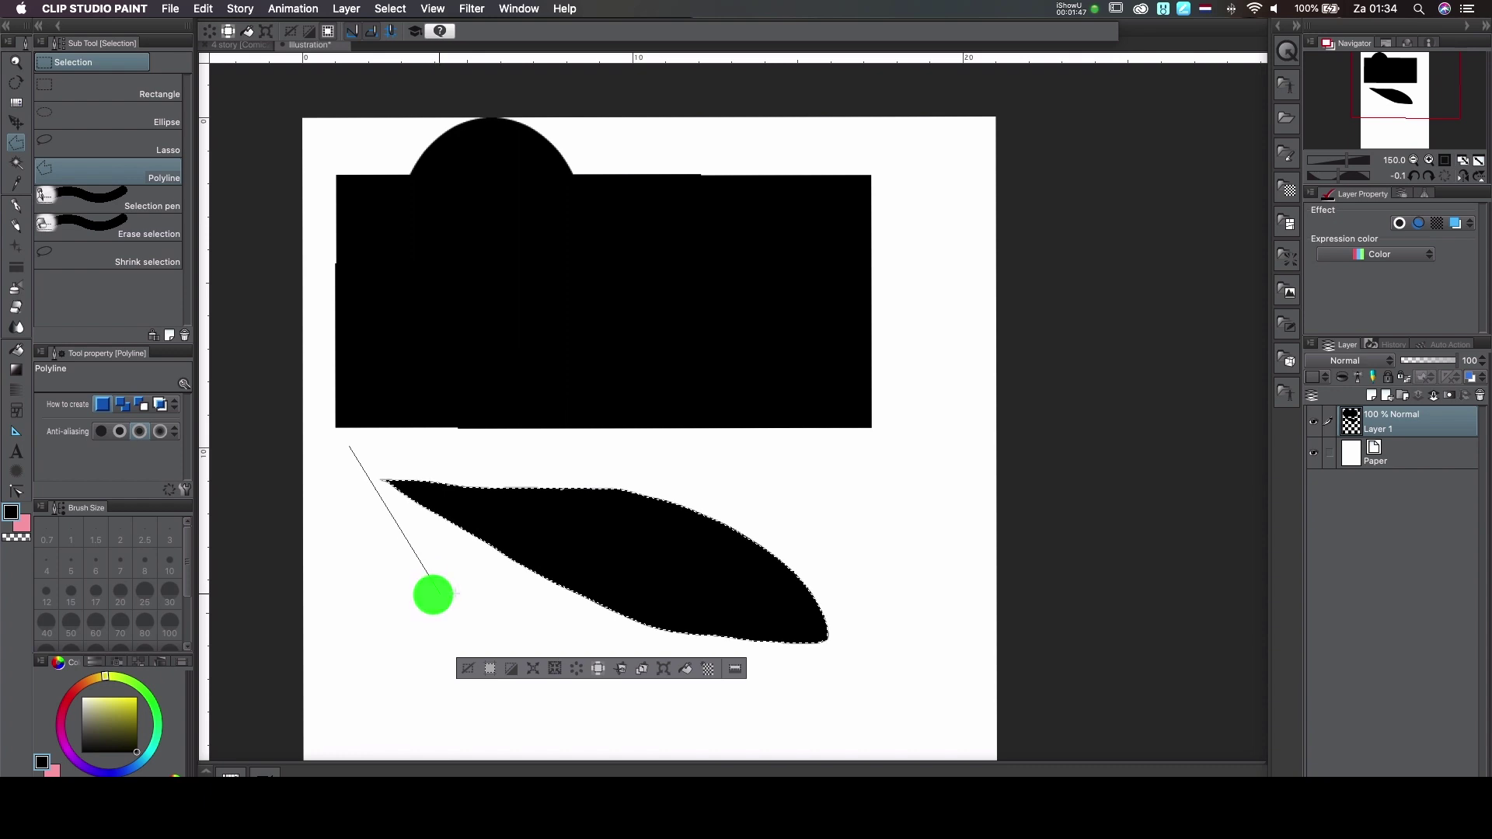
{"action": "left_click", "coordinate": [660, 477]}
{"action": "left_click", "coordinate": [383, 613]}
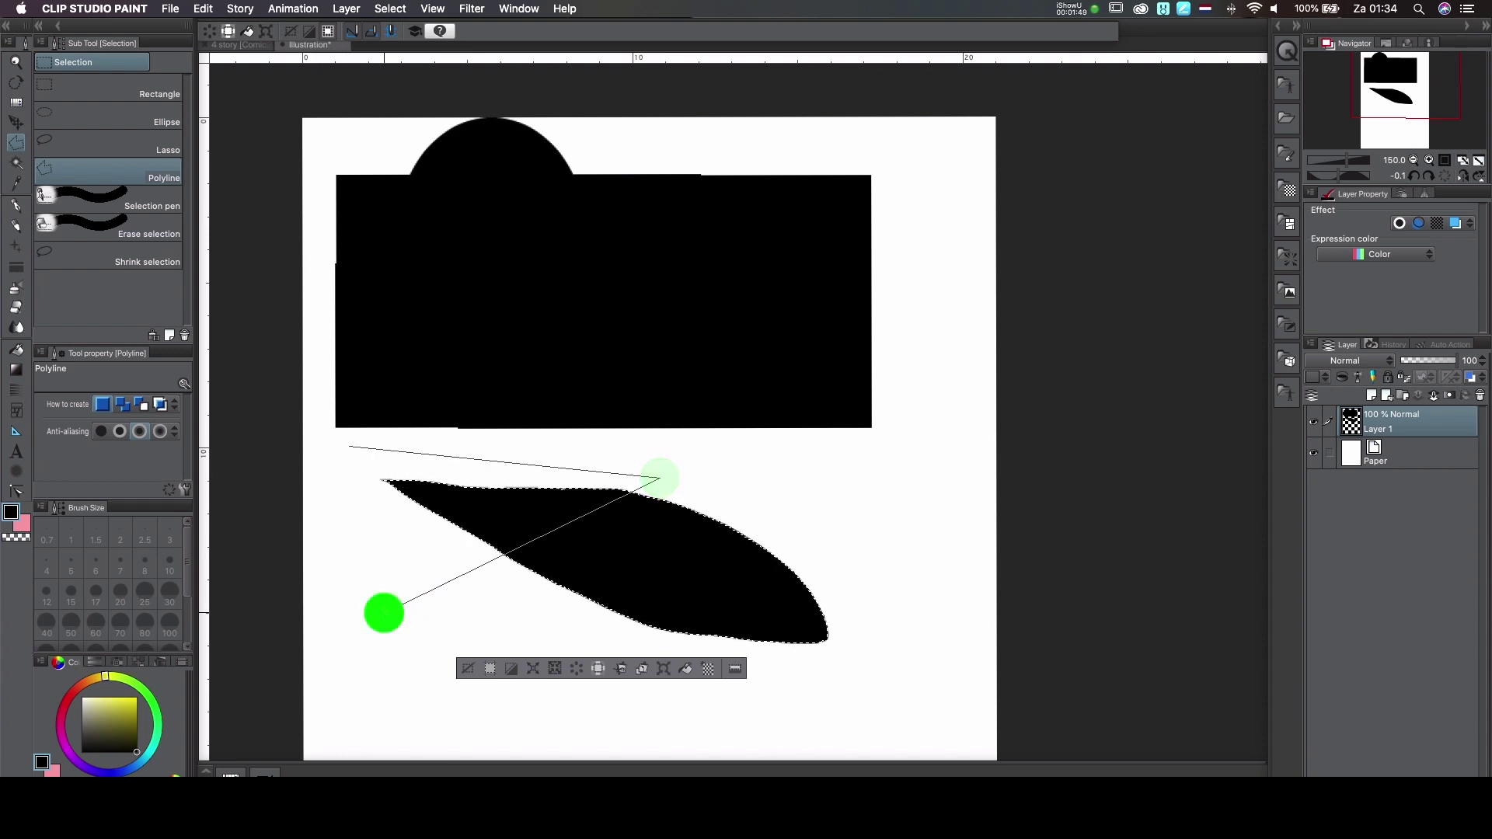
{"action": "left_click", "coordinate": [352, 449]}
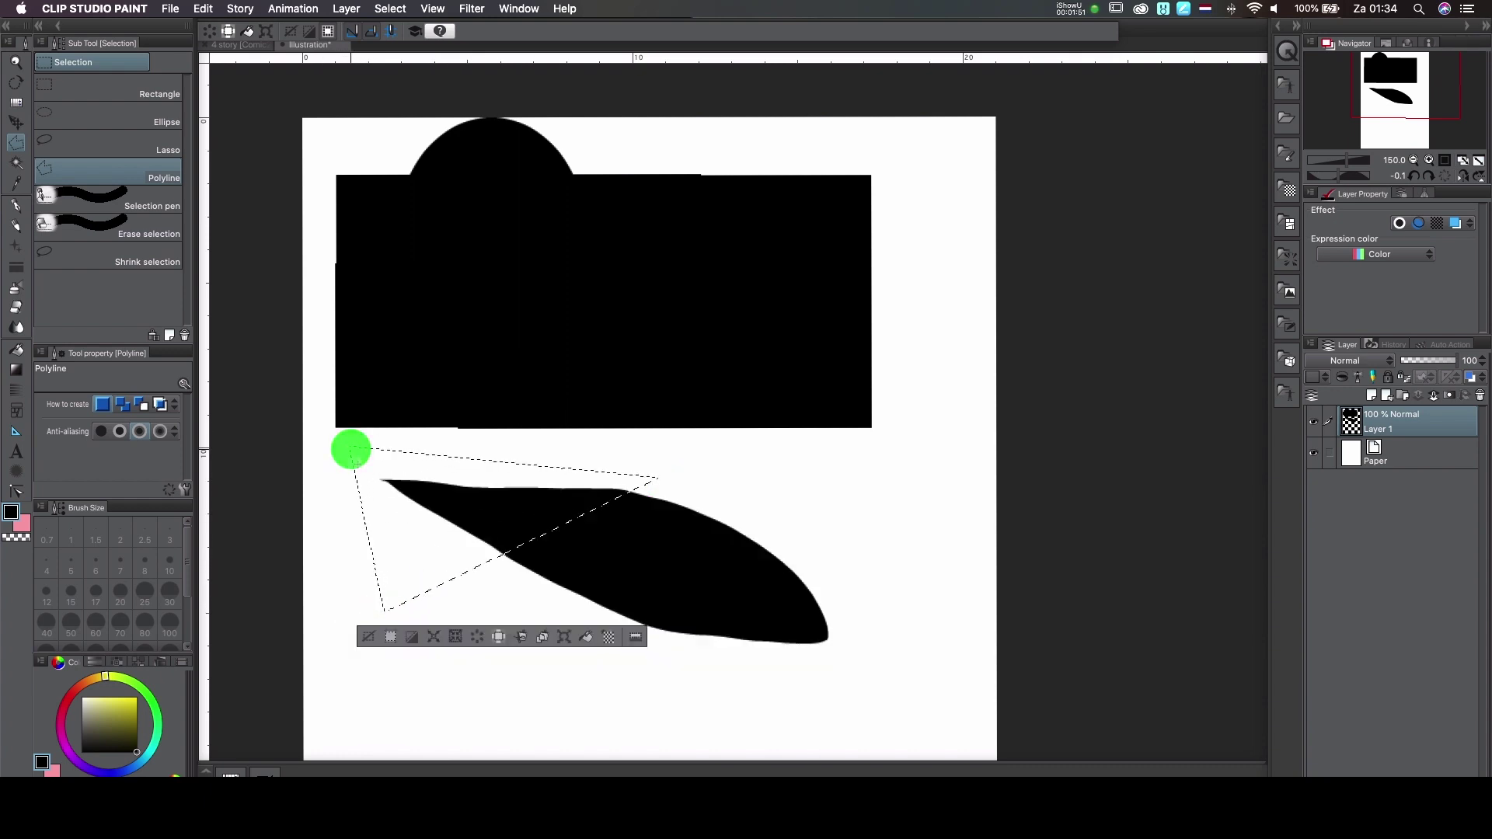
{"action": "left_click", "coordinate": [587, 637]}
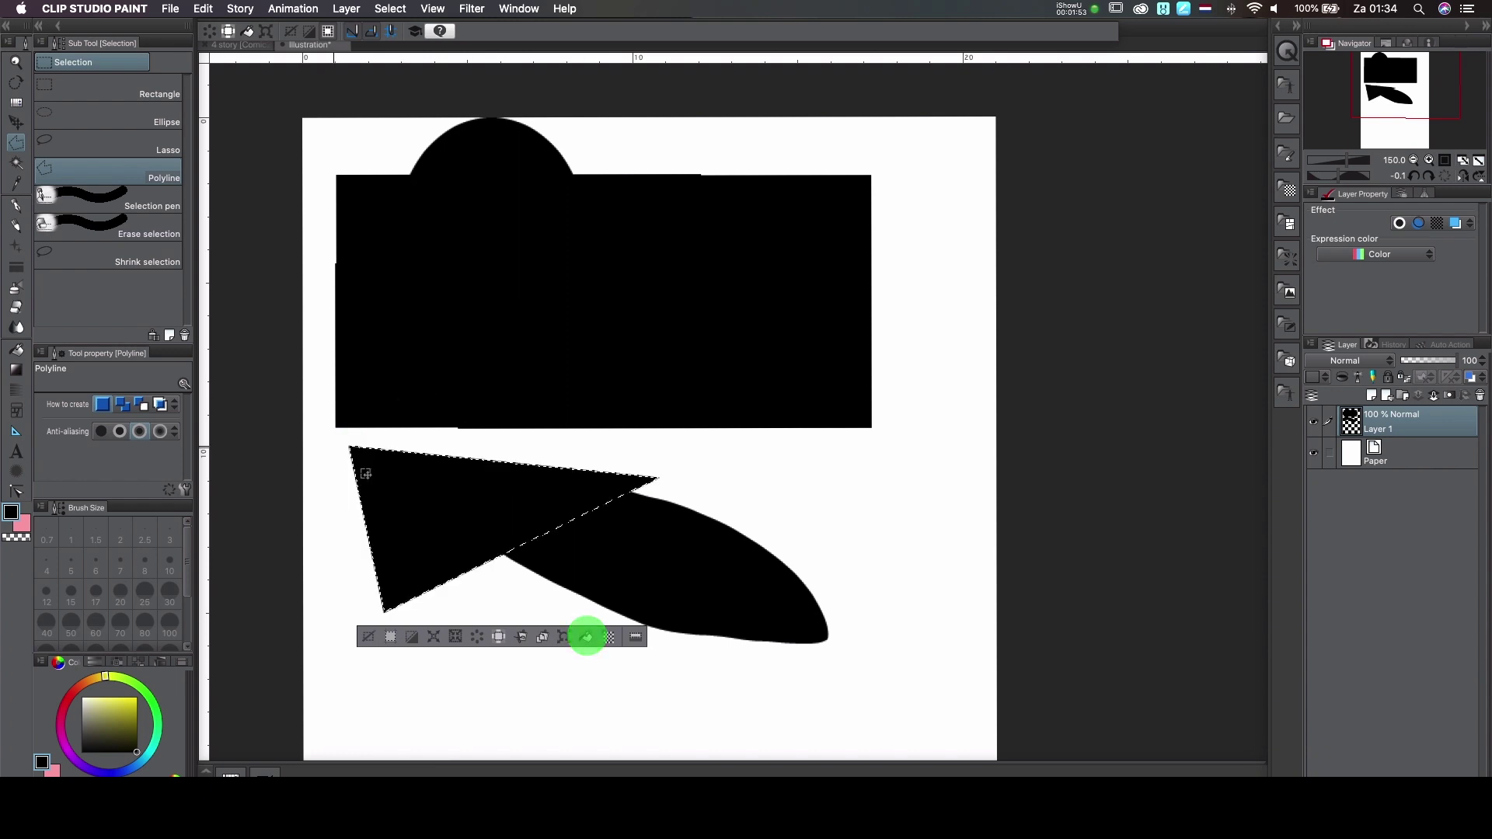
Paint a looping selection with Selection pen, then erase strokes through it into fragments
{"action": "left_click", "coordinate": [133, 206]}
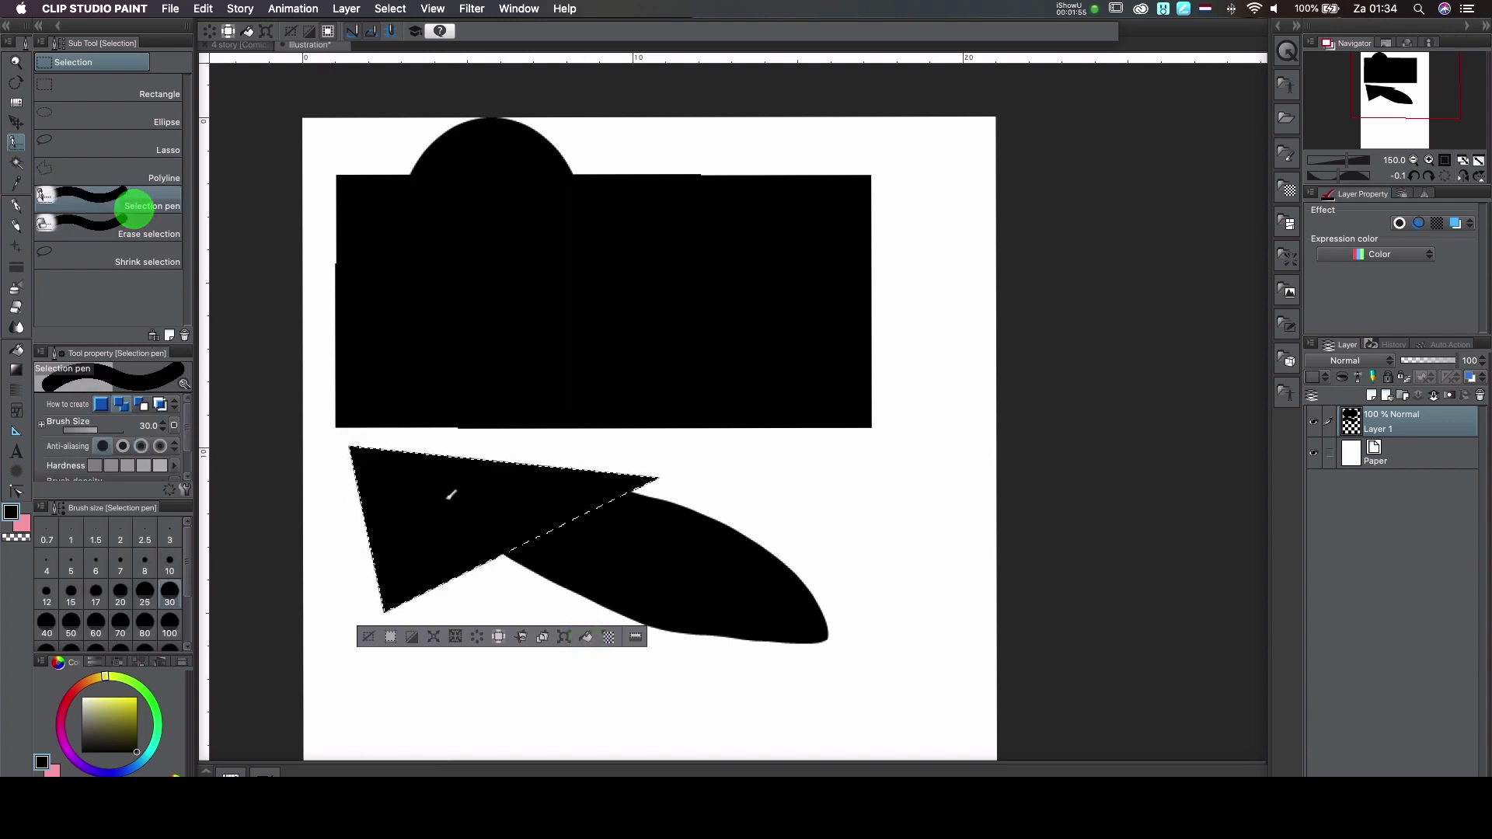
{"action": "mouse_move", "coordinate": [725, 446]}
{"action": "left_mouse_down"}
{"action": "mouse_move", "coordinate": [639, 453]}
{"action": "mouse_move", "coordinate": [594, 541]}
{"action": "mouse_move", "coordinate": [772, 597]}
{"action": "mouse_move", "coordinate": [772, 453]}
{"action": "mouse_move", "coordinate": [601, 454]}
{"action": "mouse_move", "coordinate": [715, 570]}
{"action": "mouse_move", "coordinate": [773, 560]}
{"action": "left_mouse_up"}
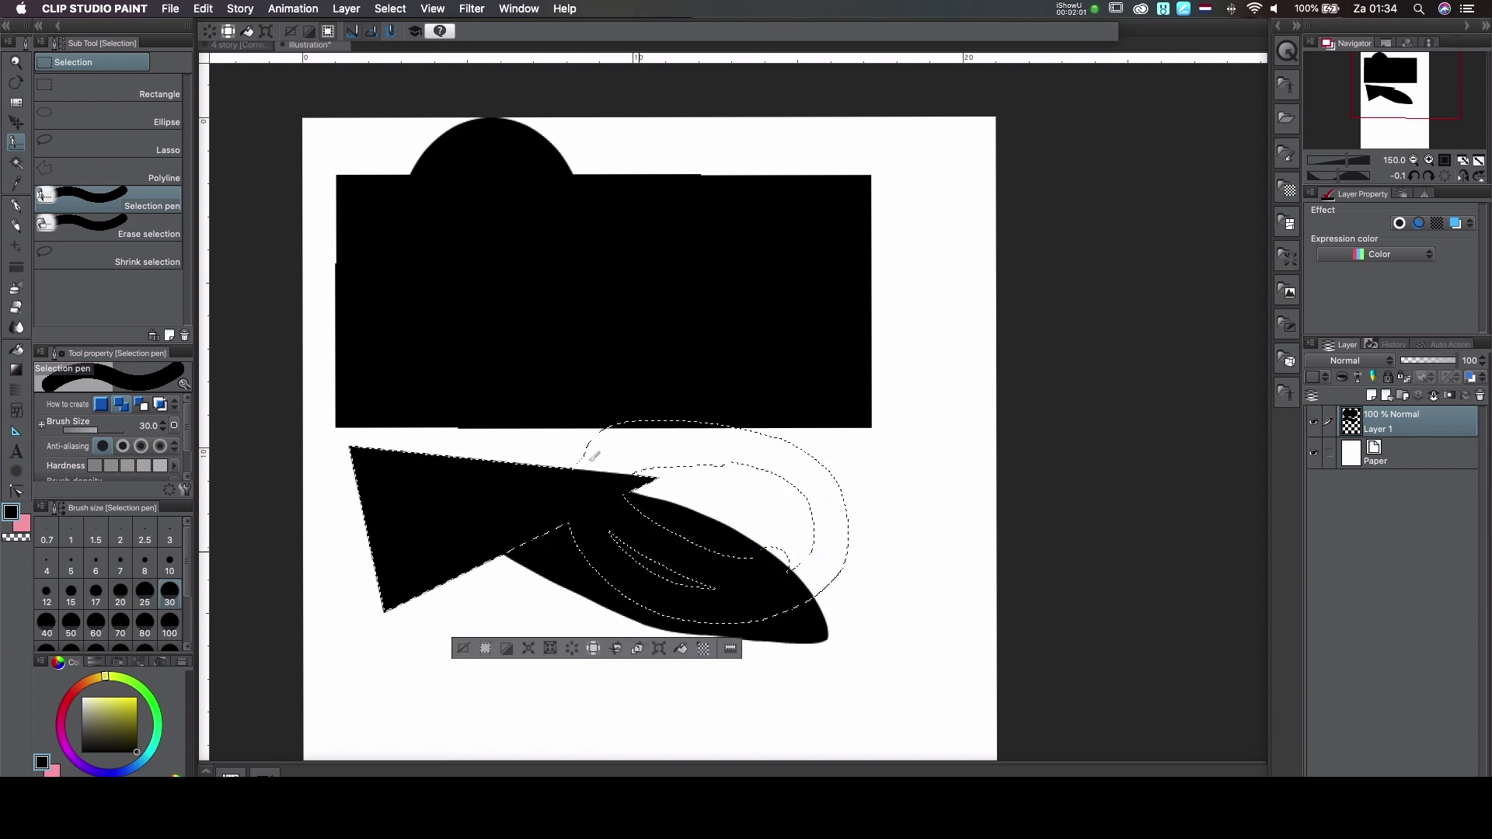
{"action": "left_click", "coordinate": [162, 233]}
{"action": "mouse_move", "coordinate": [702, 290]}
{"action": "left_mouse_down"}
{"action": "mouse_move", "coordinate": [475, 352]}
{"action": "mouse_move", "coordinate": [465, 474]}
{"action": "mouse_move", "coordinate": [740, 596]}
{"action": "mouse_move", "coordinate": [812, 450]}
{"action": "mouse_move", "coordinate": [558, 456]}
{"action": "mouse_move", "coordinate": [704, 625]}
{"action": "mouse_move", "coordinate": [753, 436]}
{"action": "mouse_move", "coordinate": [447, 433]}
{"action": "left_mouse_up"}
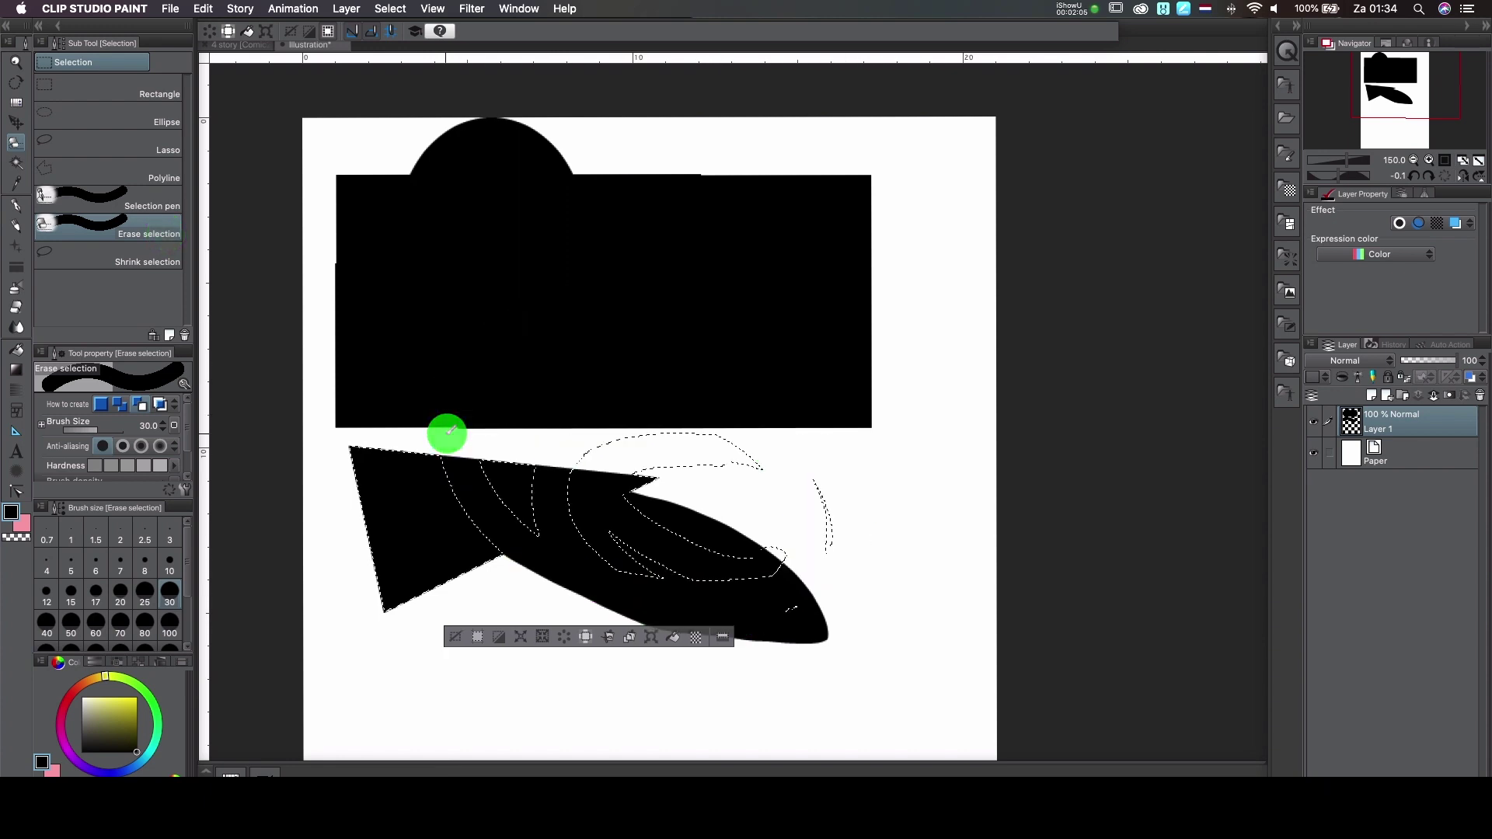
{"action": "mouse_move", "coordinate": [630, 601]}
{"action": "left_mouse_down"}
{"action": "mouse_move", "coordinate": [626, 421]}
{"action": "mouse_move", "coordinate": [344, 506]}
{"action": "mouse_move", "coordinate": [658, 550]}
{"action": "mouse_move", "coordinate": [382, 359]}
{"action": "mouse_move", "coordinate": [609, 558]}
{"action": "mouse_move", "coordinate": [652, 333]}
{"action": "mouse_move", "coordinate": [384, 370]}
{"action": "mouse_move", "coordinate": [627, 464]}
{"action": "left_mouse_up"}
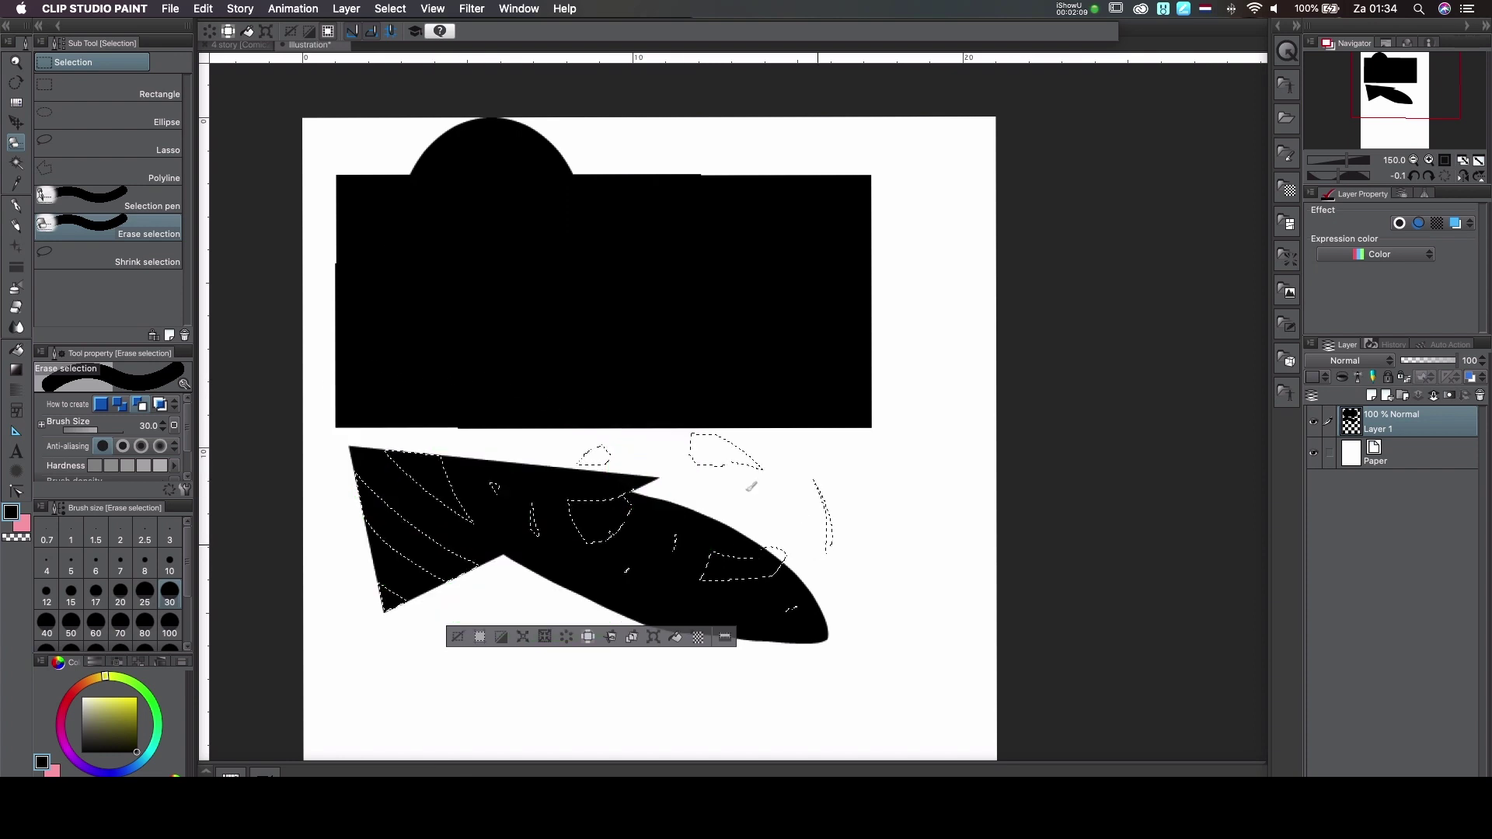
Draw Shrink selection loops near the rectangle and around the lower shape
{"action": "left_click", "coordinate": [107, 254]}
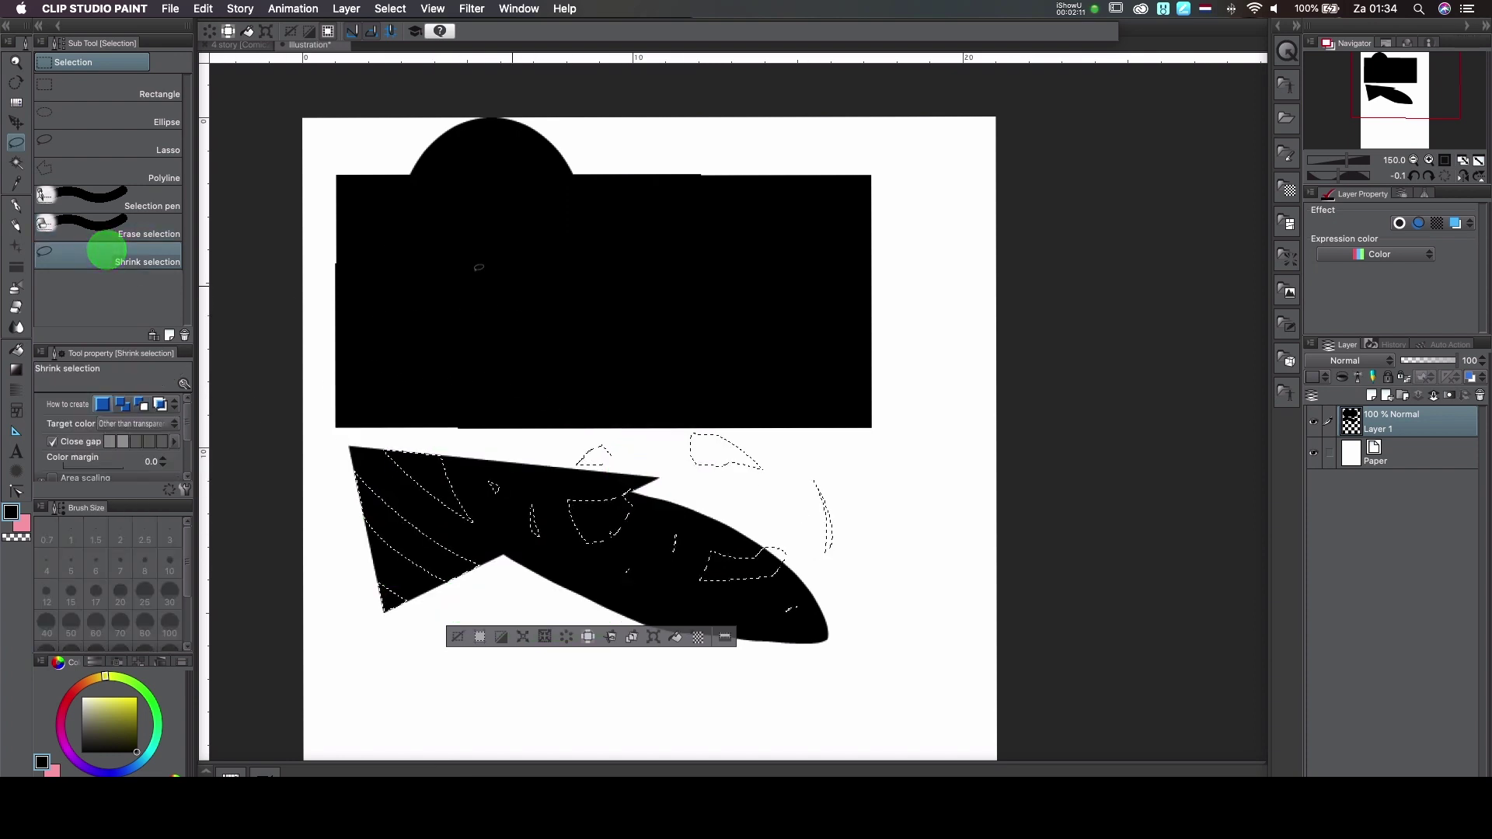
{"action": "mouse_move", "coordinate": [401, 251]}
{"action": "left_mouse_down"}
{"action": "mouse_move", "coordinate": [513, 423]}
{"action": "mouse_move", "coordinate": [593, 360]}
{"action": "mouse_move", "coordinate": [390, 270]}
{"action": "left_mouse_up"}
{"action": "mouse_move", "coordinate": [357, 408]}
{"action": "left_mouse_down"}
{"action": "mouse_move", "coordinate": [655, 674]}
{"action": "mouse_move", "coordinate": [944, 671]}
{"action": "mouse_move", "coordinate": [625, 461]}
{"action": "mouse_move", "coordinate": [333, 540]}
{"action": "mouse_move", "coordinate": [525, 600]}
{"action": "mouse_move", "coordinate": [626, 482]}
{"action": "mouse_move", "coordinate": [402, 436]}
{"action": "mouse_move", "coordinate": [380, 563]}
{"action": "mouse_move", "coordinate": [743, 645]}
{"action": "mouse_move", "coordinate": [682, 463]}
{"action": "mouse_move", "coordinate": [309, 429]}
{"action": "left_mouse_up"}
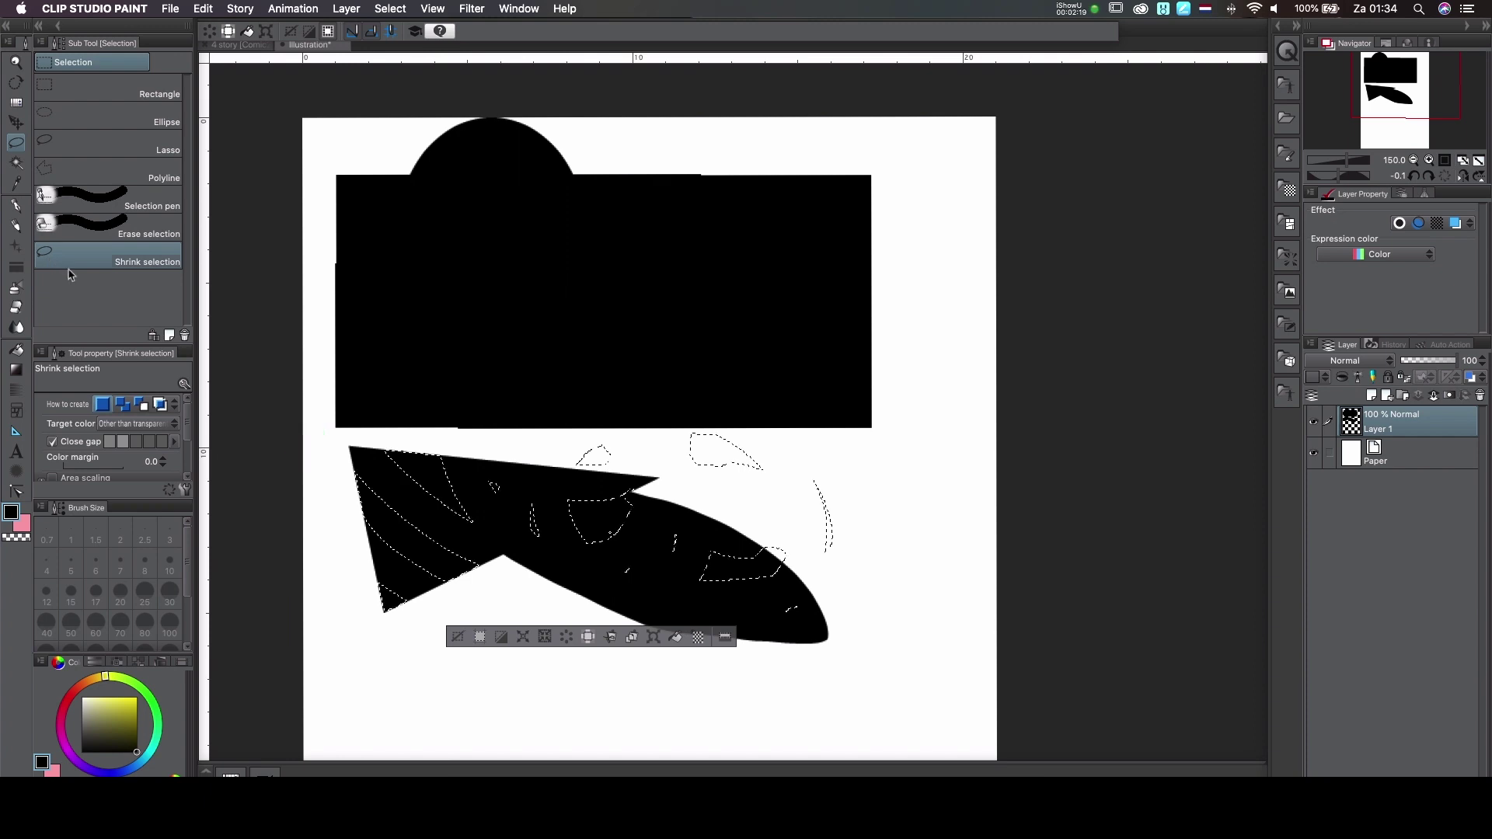
Auto-select the upper and lower black shapes, ending with the lower wedge-and-triangle selected
{"action": "left_click", "coordinate": [17, 160]}
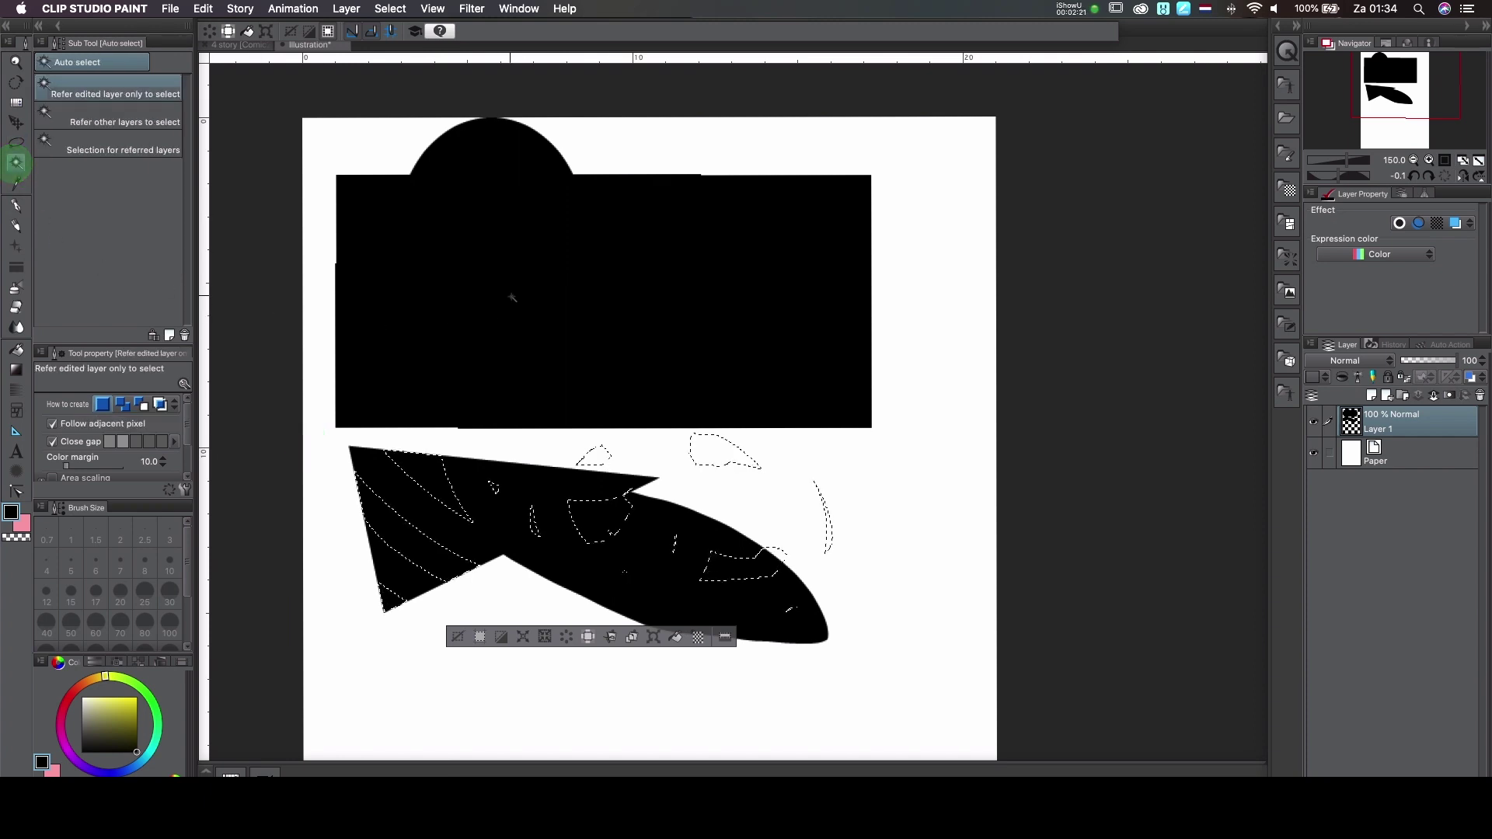
{"action": "left_click", "coordinate": [490, 275]}
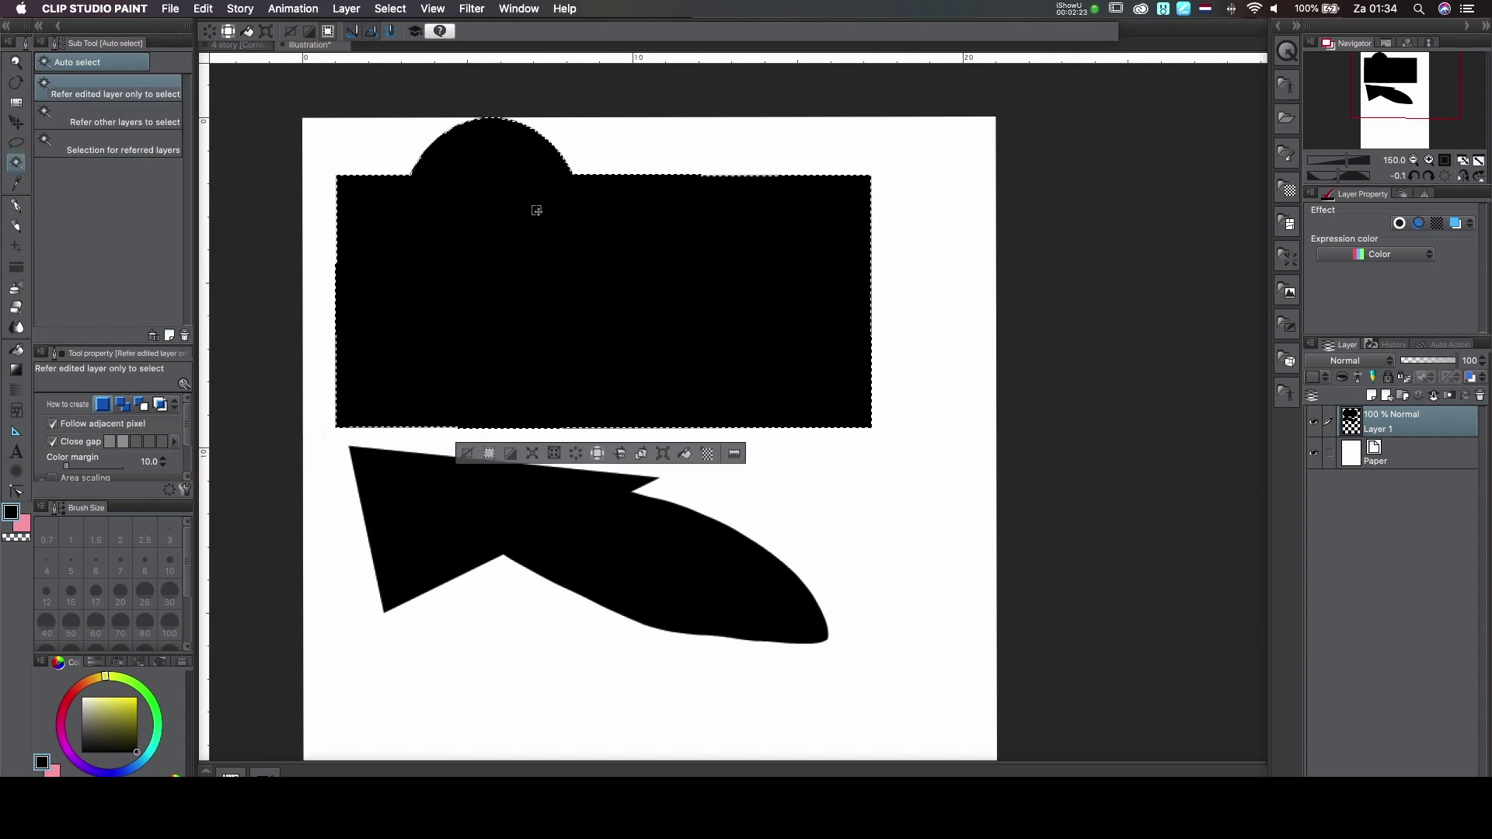
{"action": "left_click", "coordinate": [475, 498]}
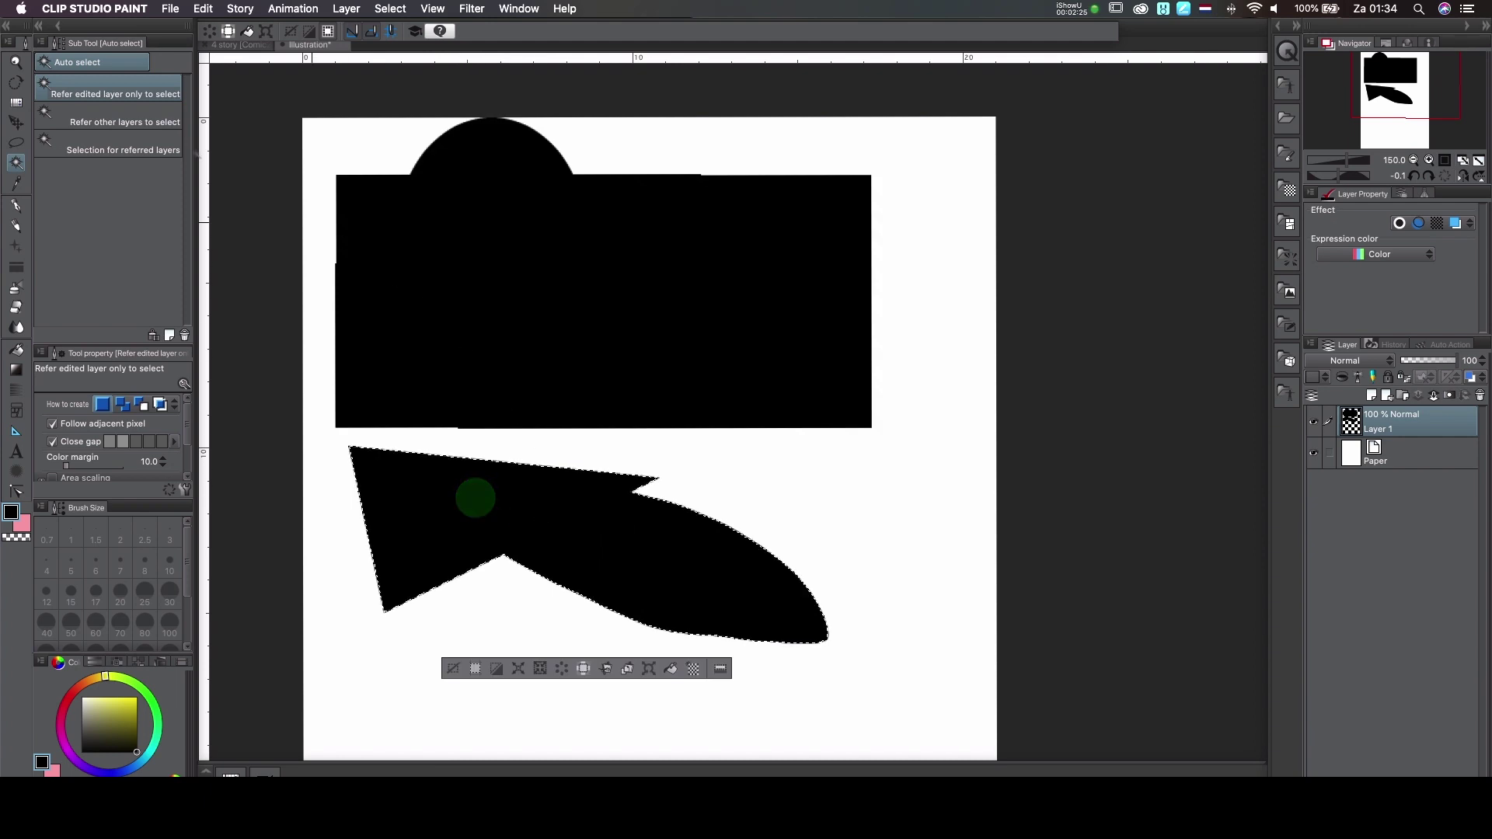
{"action": "left_click", "coordinate": [132, 113]}
{"action": "left_click", "coordinate": [570, 334]}
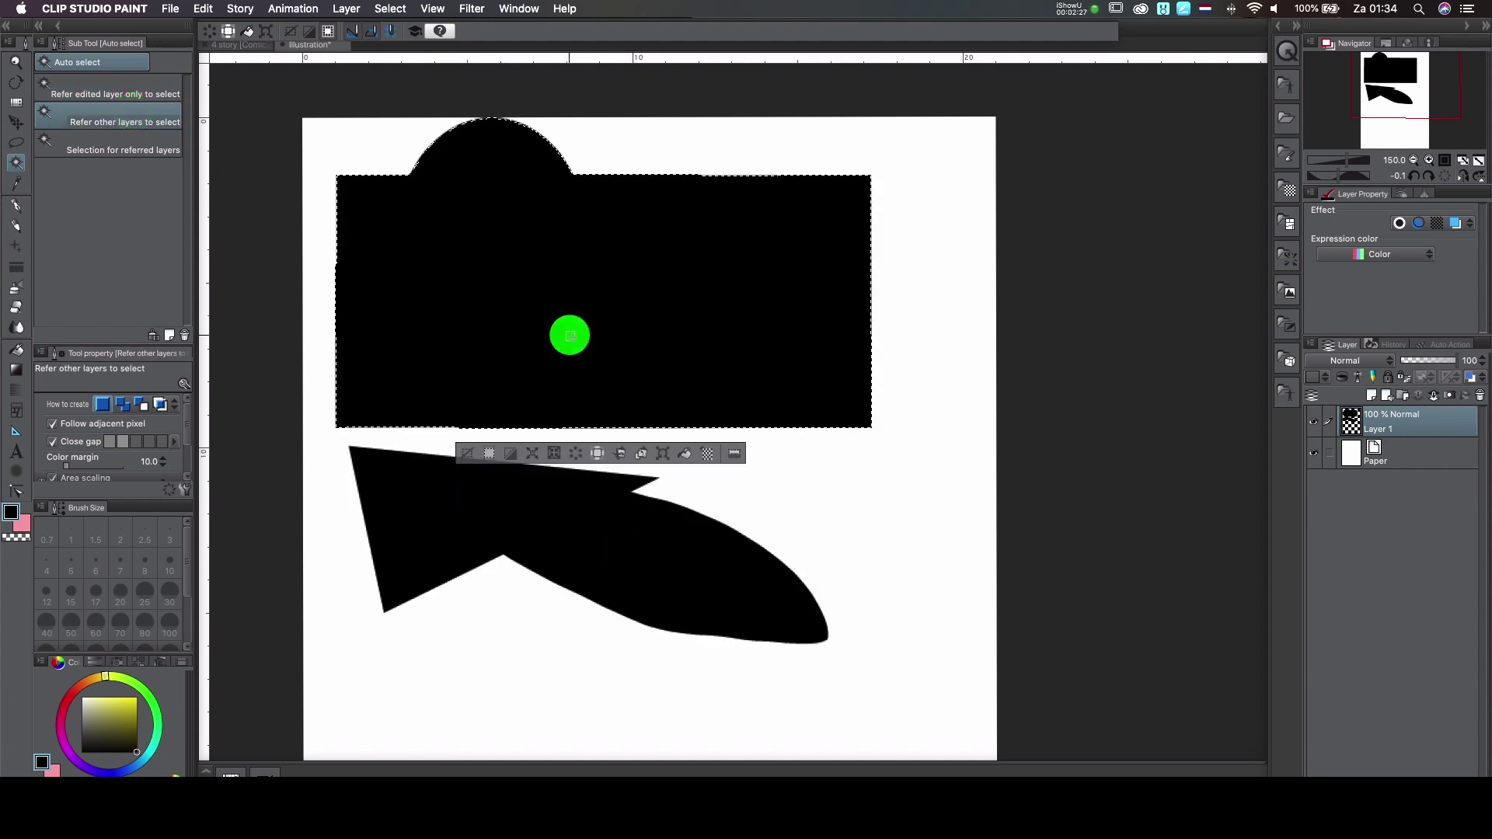
{"action": "left_click", "coordinate": [515, 496]}
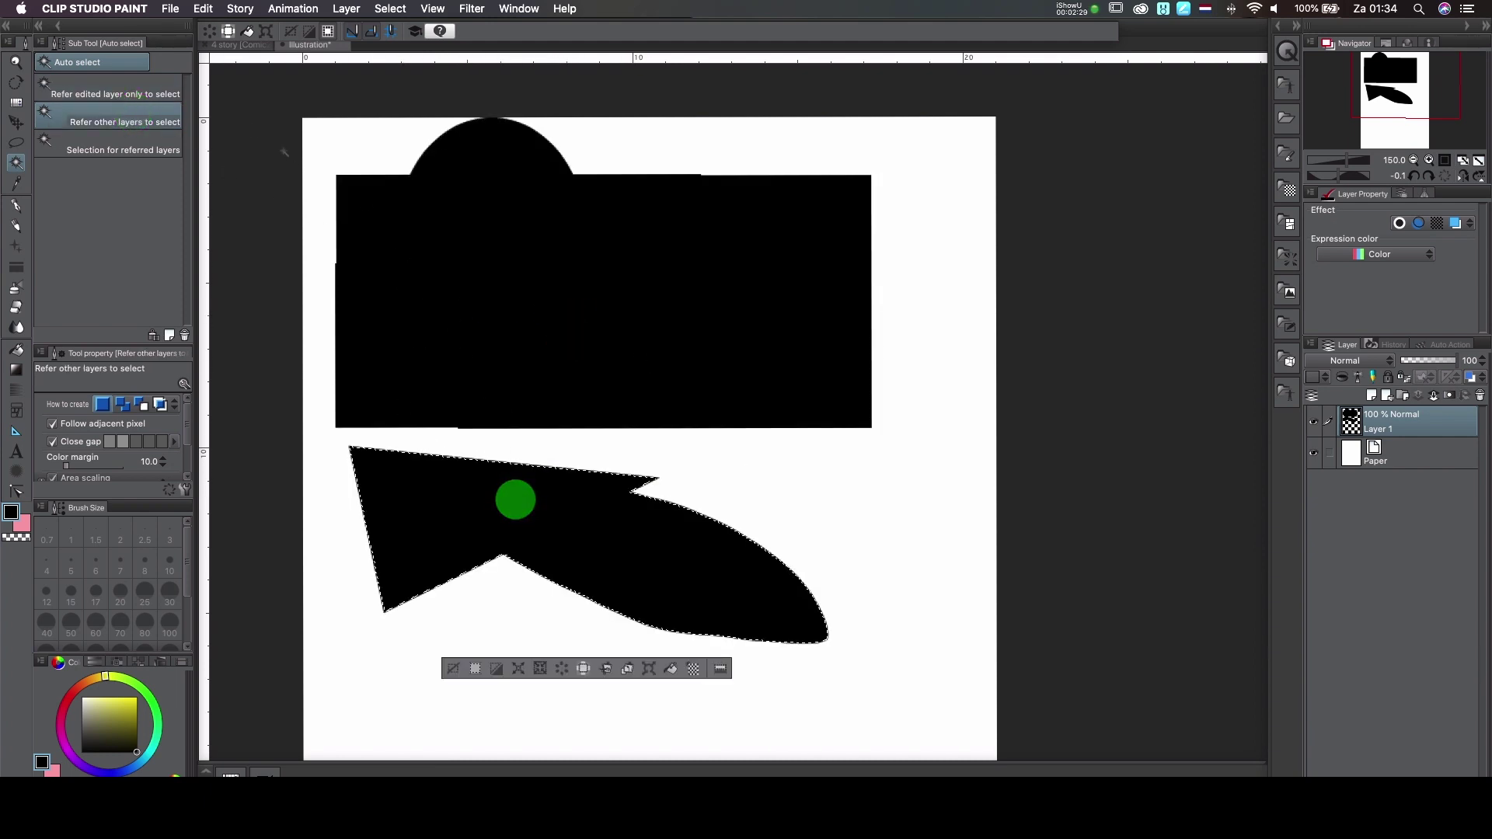
{"action": "left_click", "coordinate": [121, 148]}
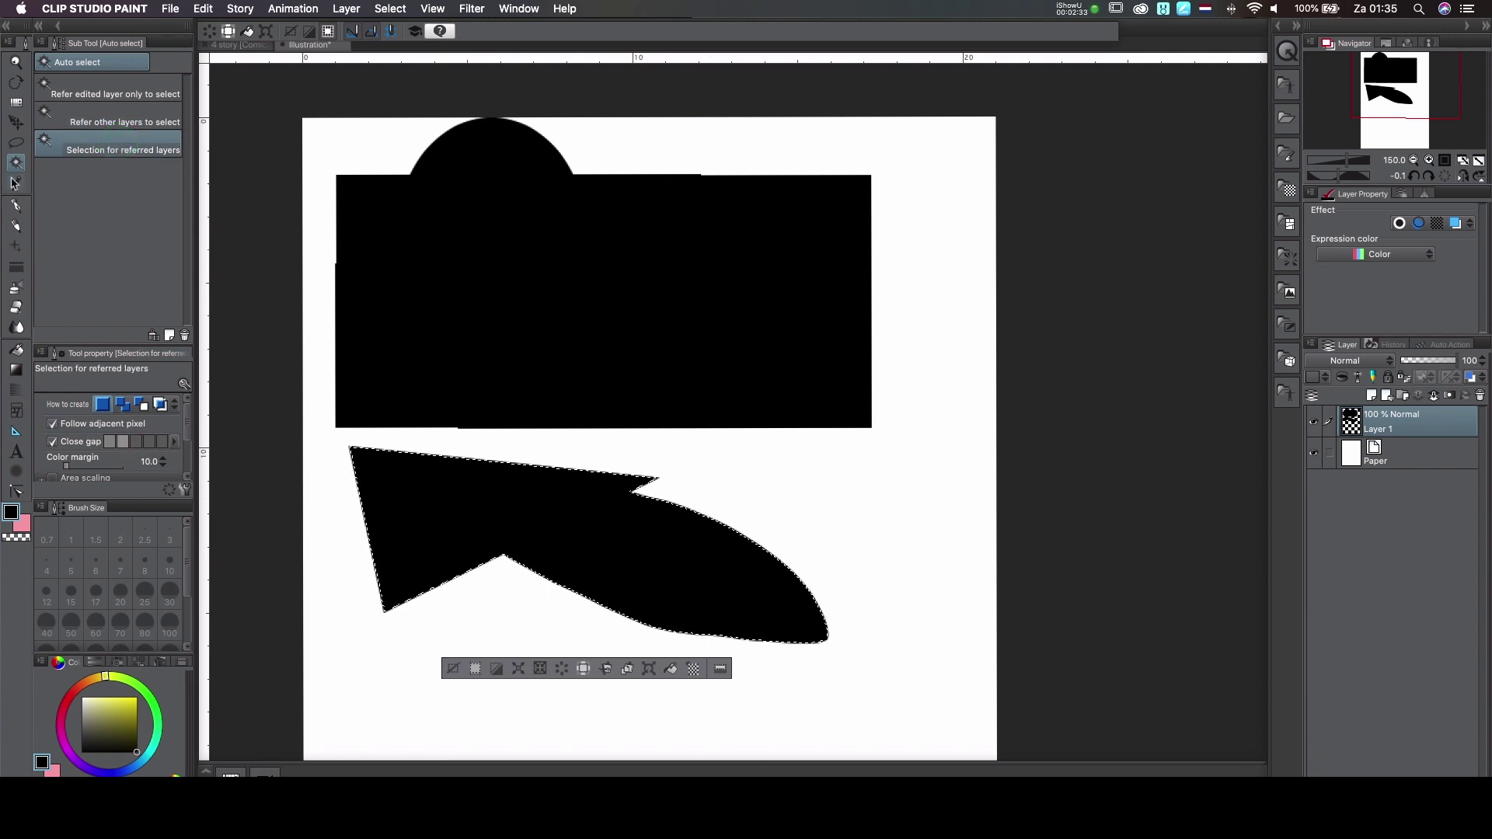
Sample colours from the canvas, ending with white from the empty page
{"action": "left_click", "coordinate": [16, 184]}
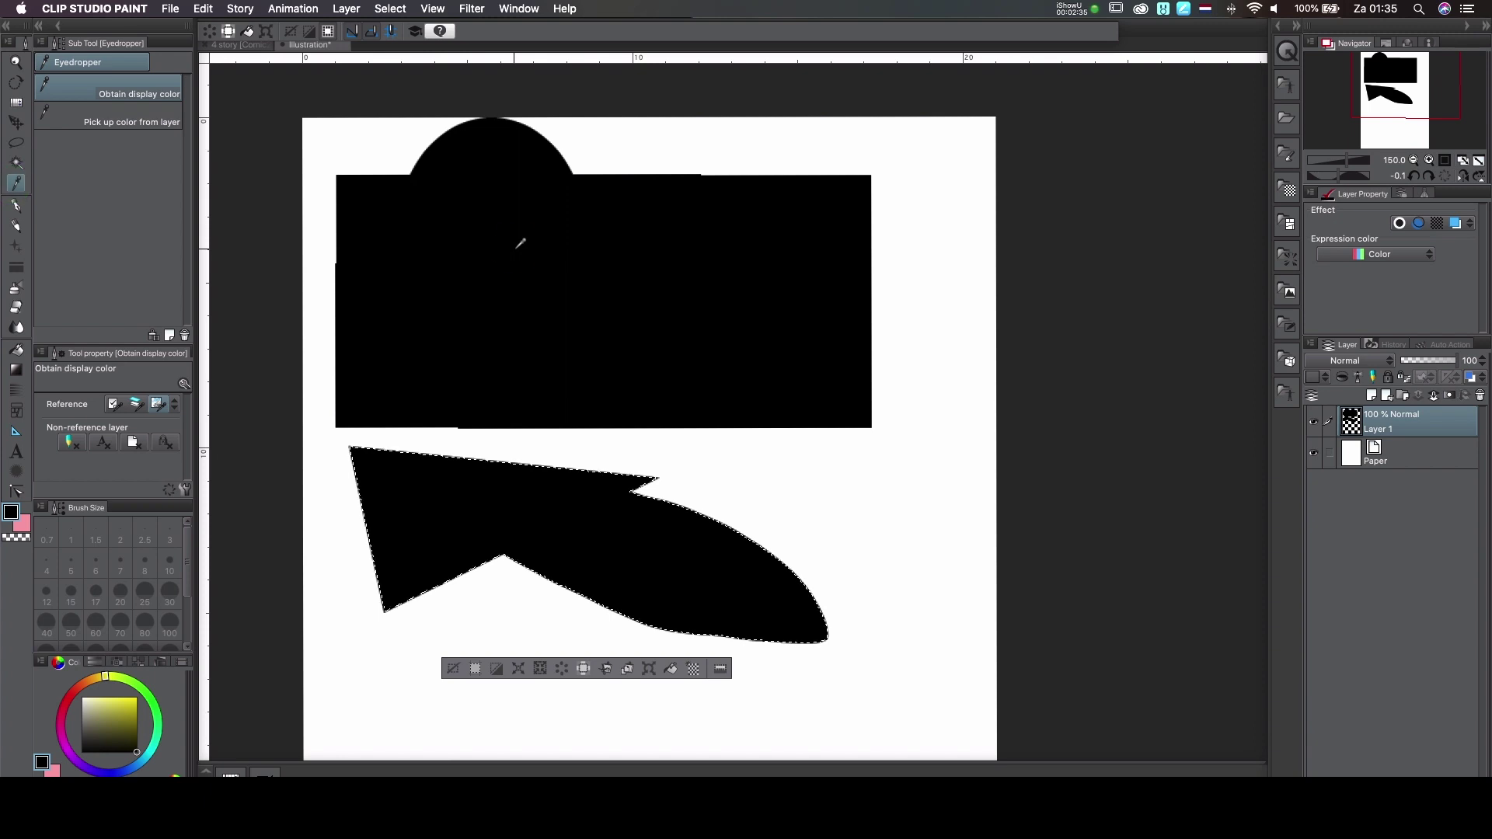
{"action": "left_click", "coordinate": [514, 247]}
{"action": "left_click", "coordinate": [132, 685]}
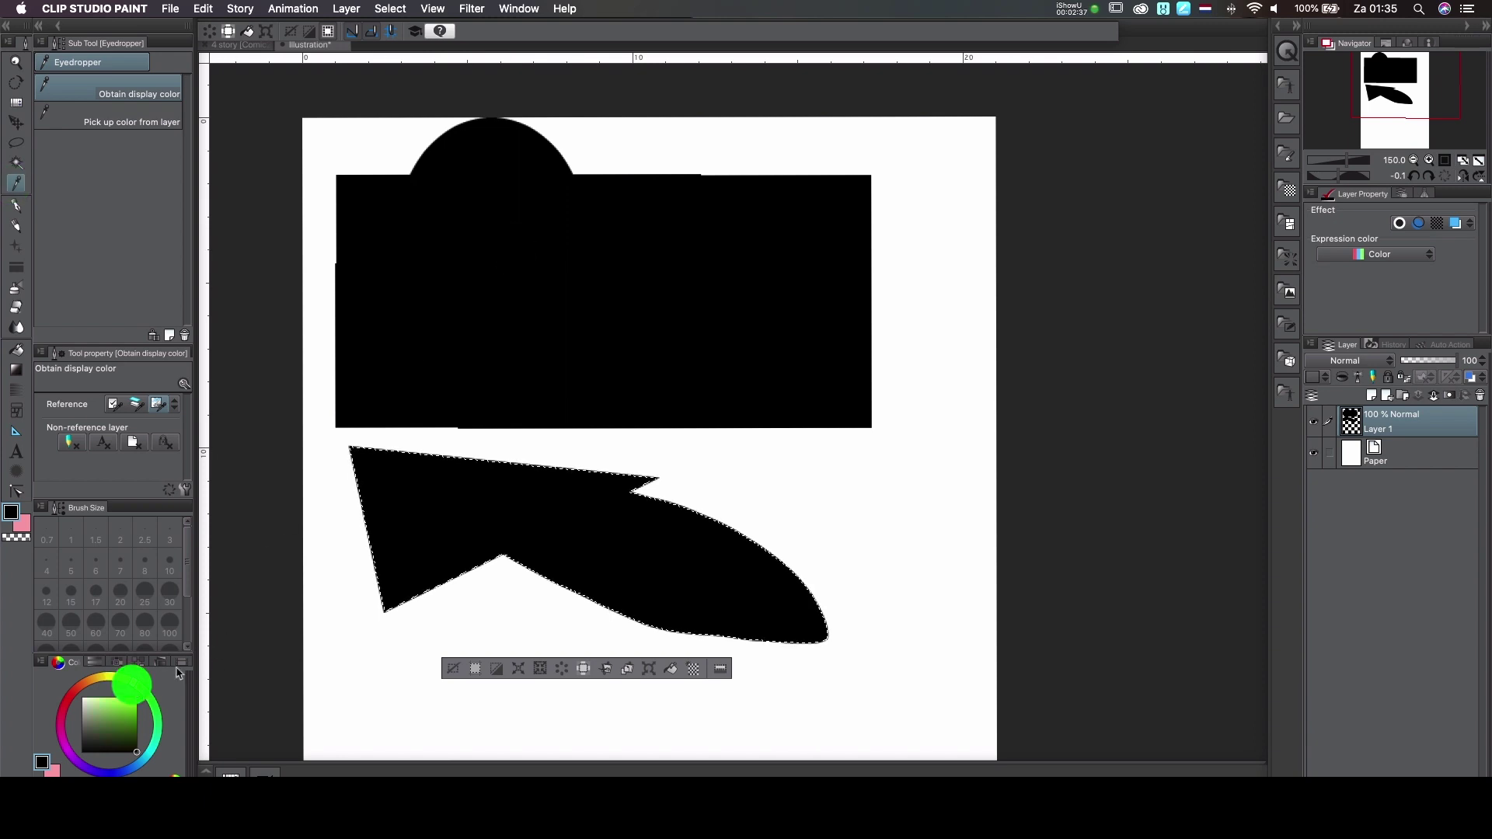
{"action": "left_click", "coordinate": [473, 263]}
{"action": "left_click", "coordinate": [890, 487]}
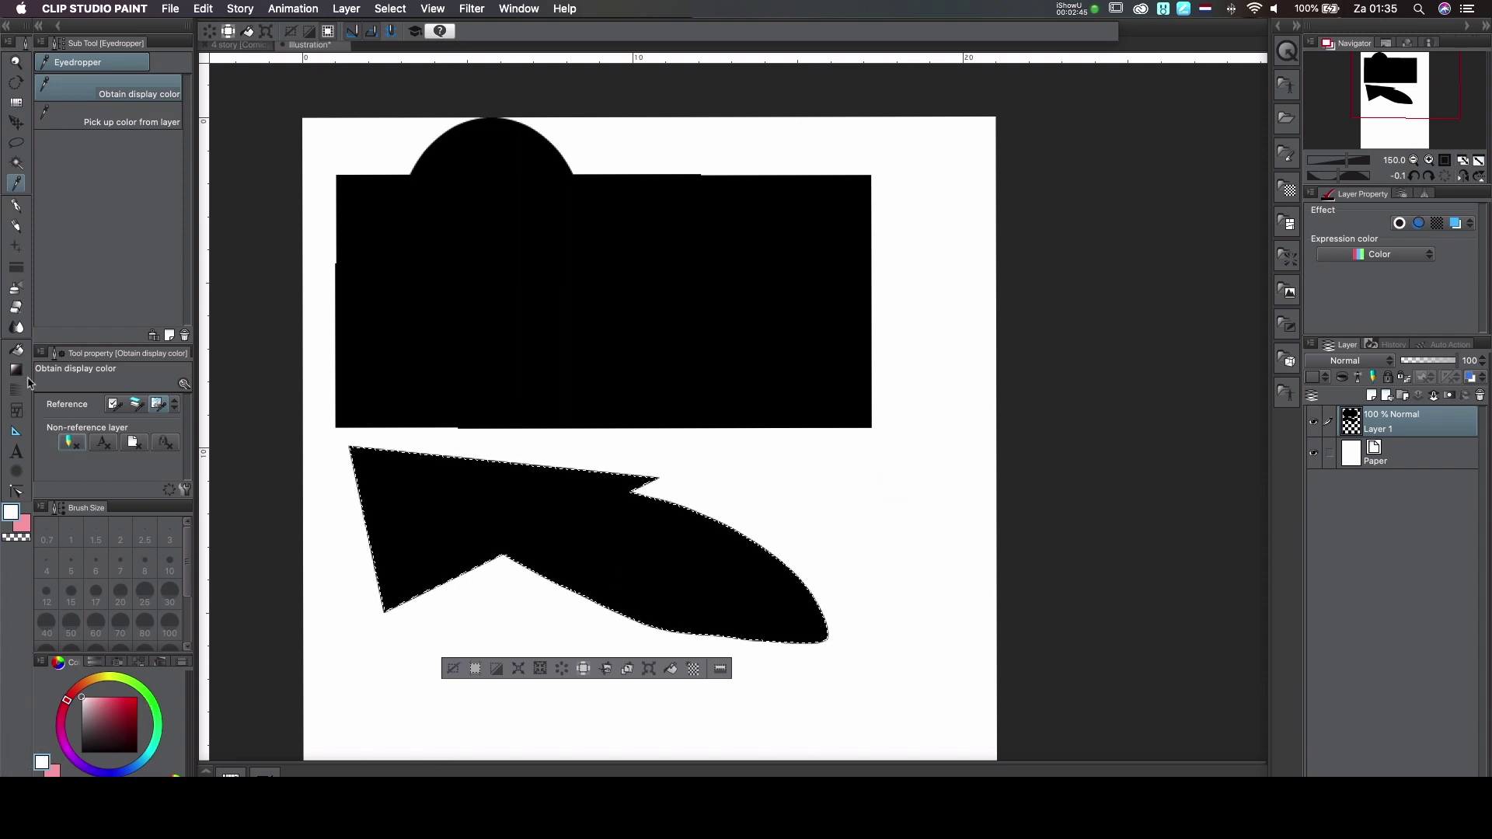
Browse pen, pencil and brush sets, ending on the Realistic watercolor brushes
{"action": "left_click", "coordinate": [17, 204]}
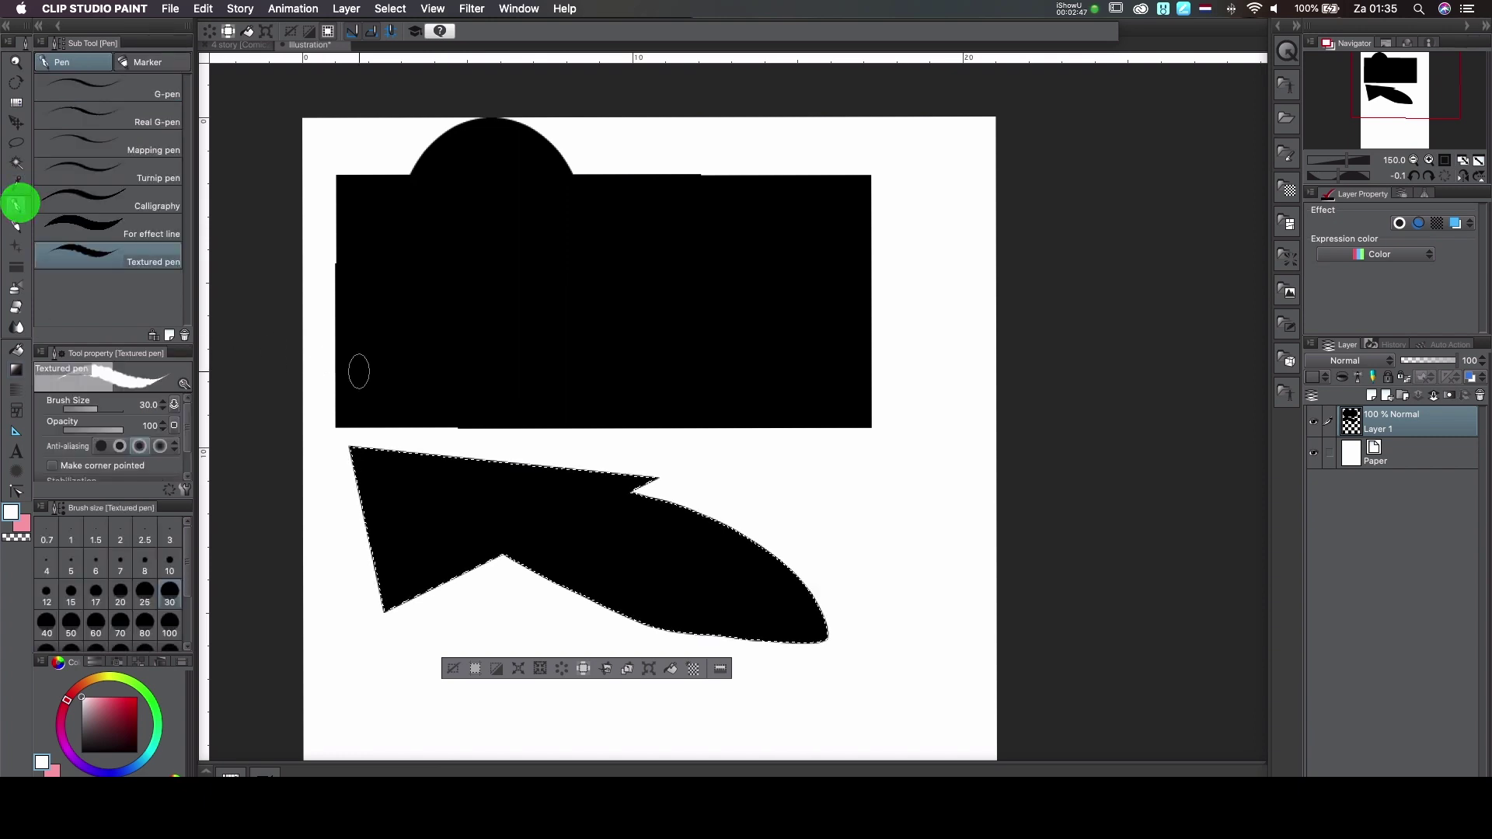
{"action": "left_click", "coordinate": [97, 88]}
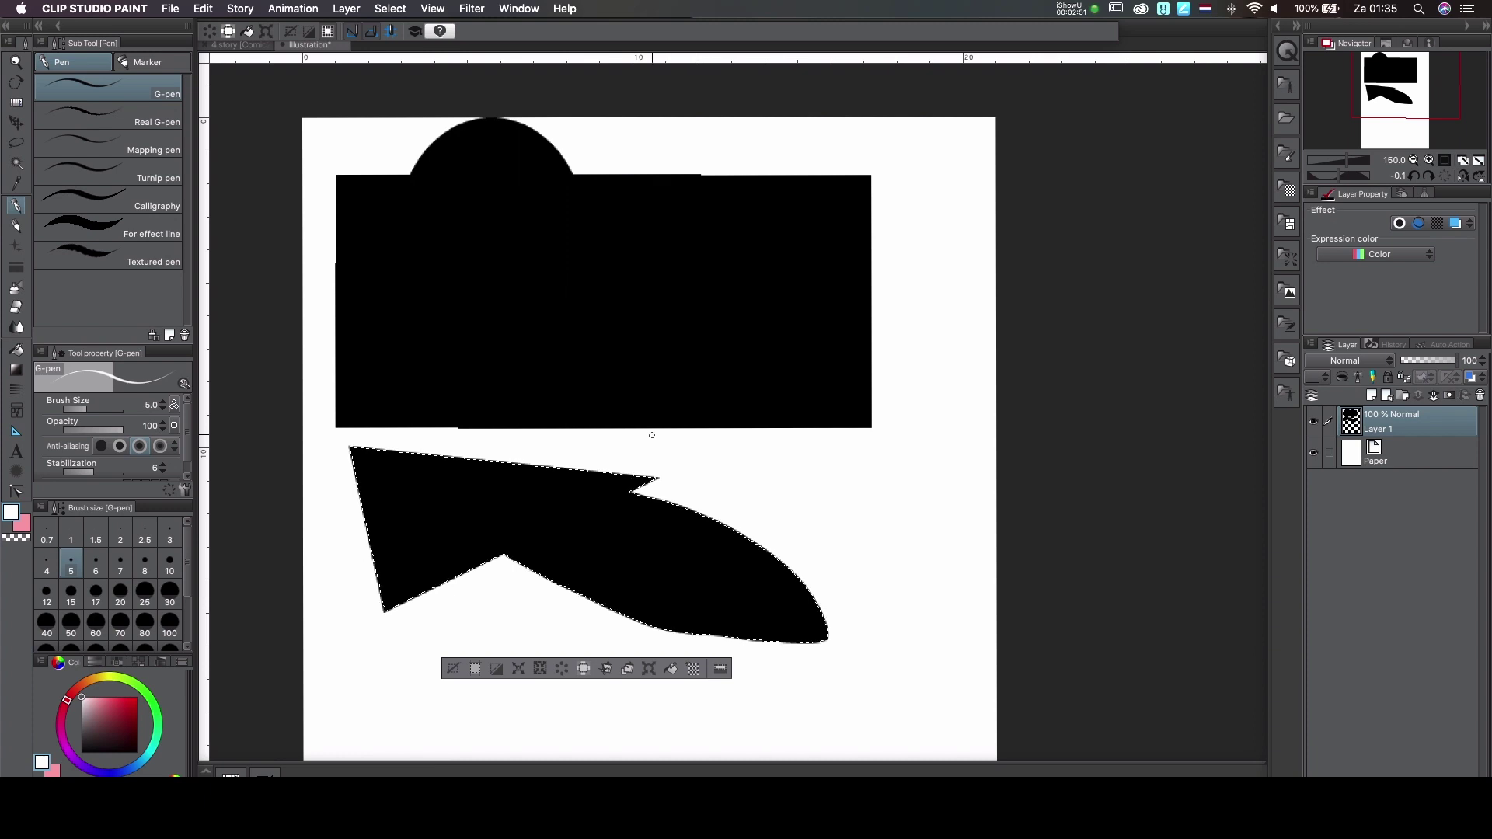
{"action": "left_click", "coordinate": [17, 224]}
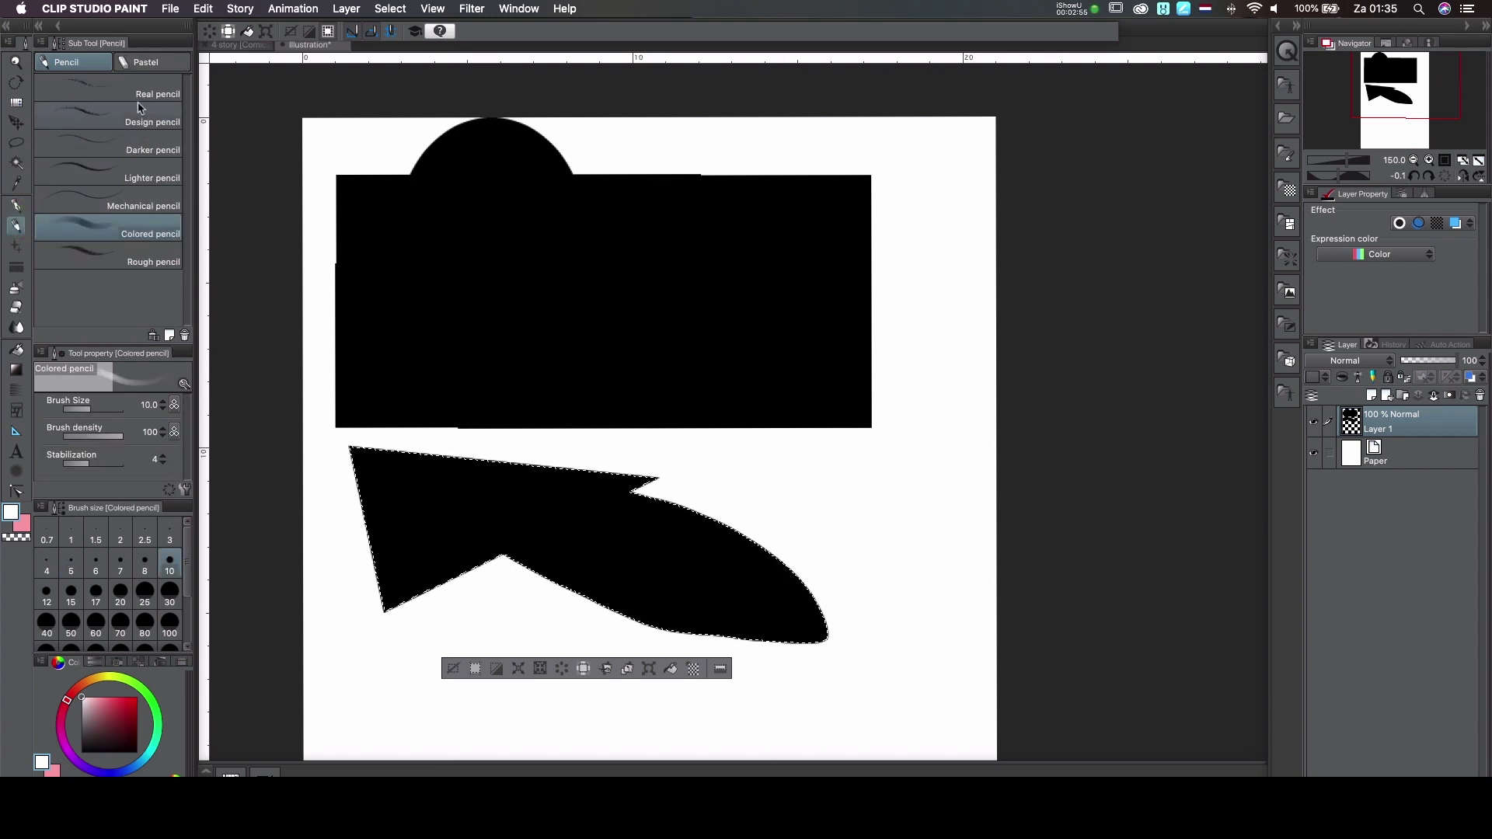
{"action": "left_click", "coordinate": [18, 247]}
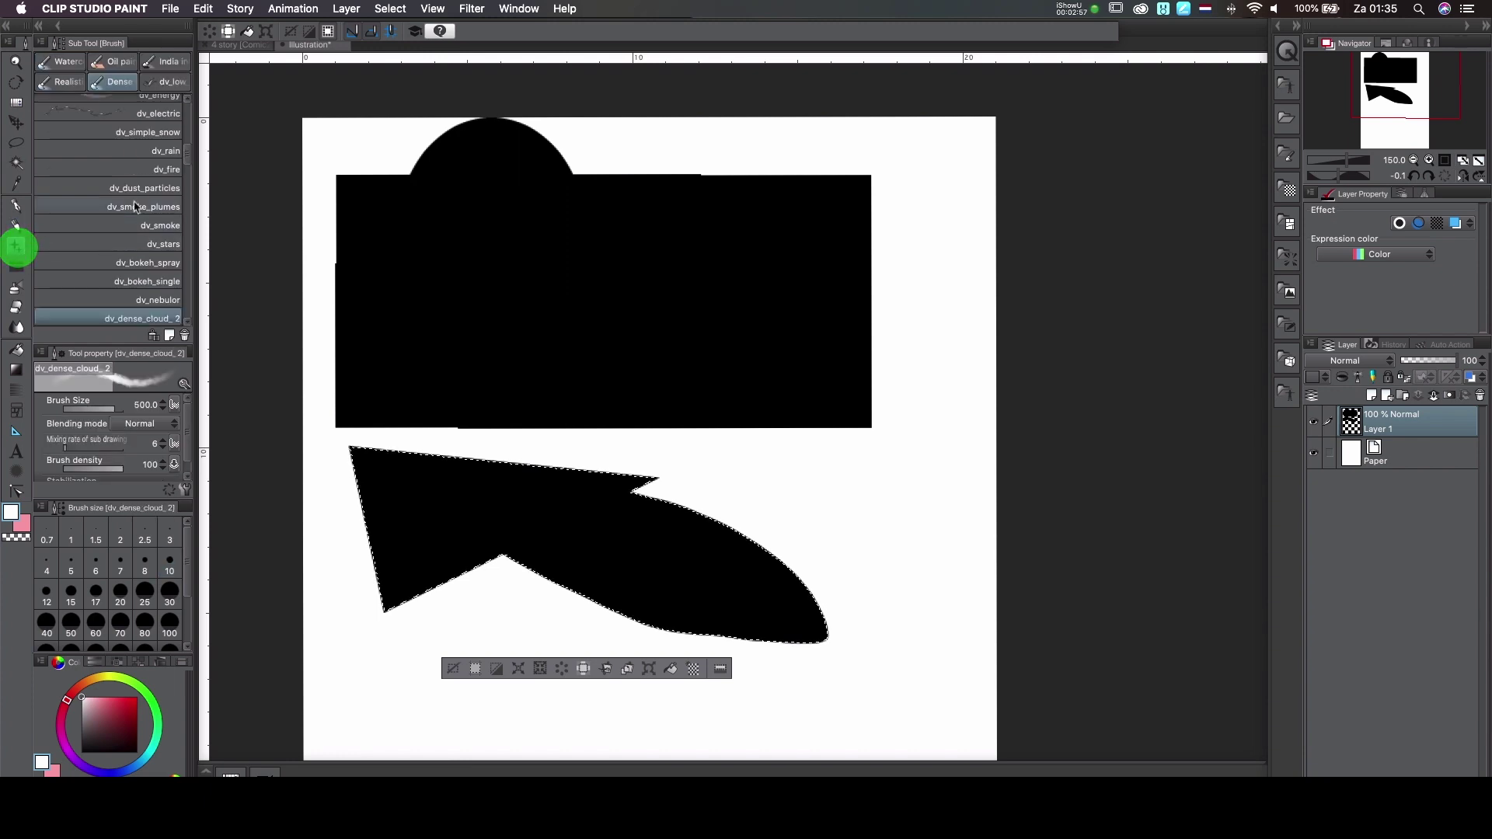
{"action": "left_click", "coordinate": [76, 65]}
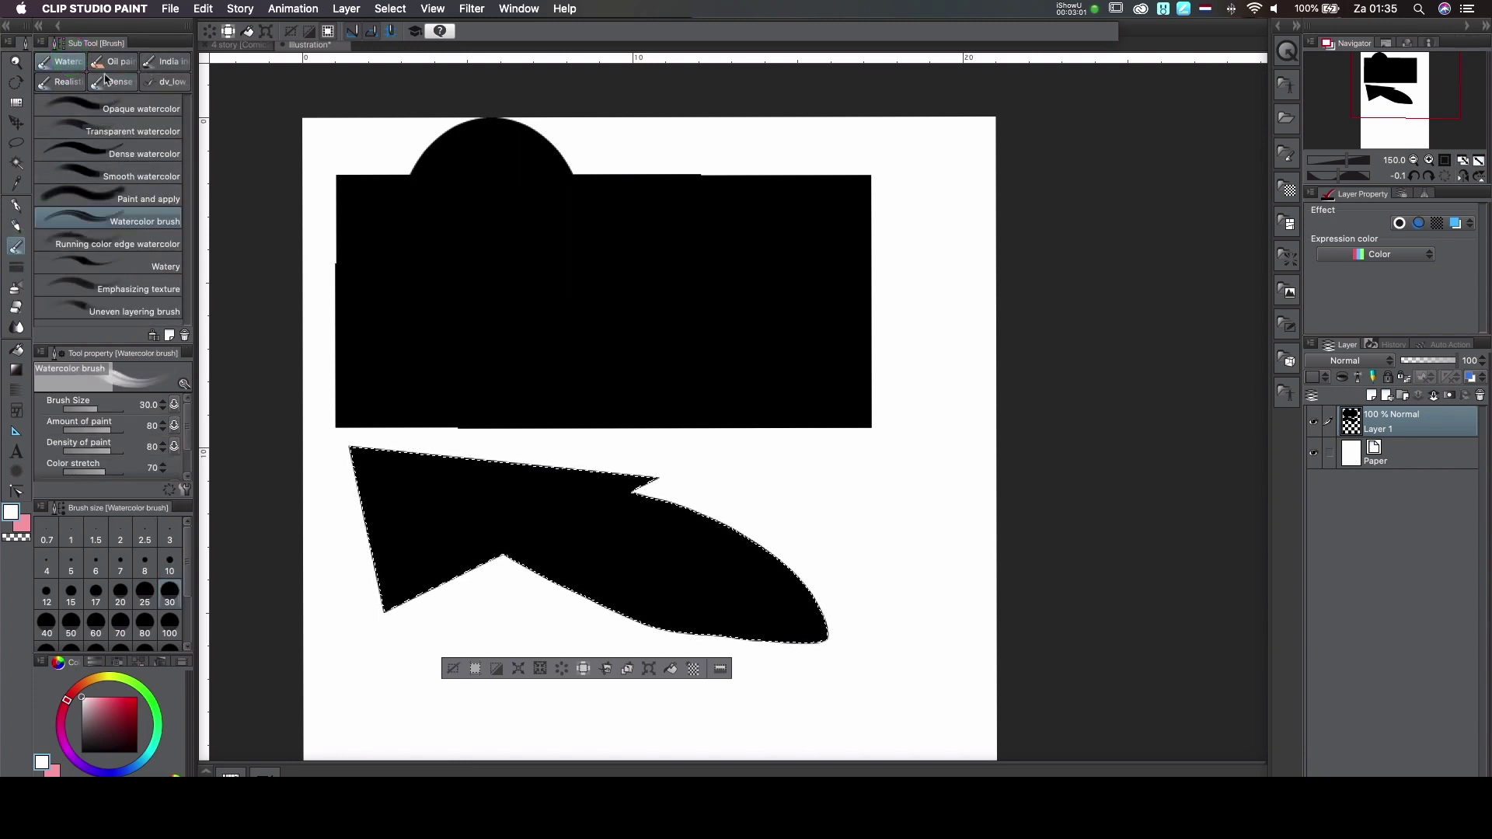
{"action": "left_click", "coordinate": [175, 61]}
{"action": "left_click", "coordinate": [55, 84]}
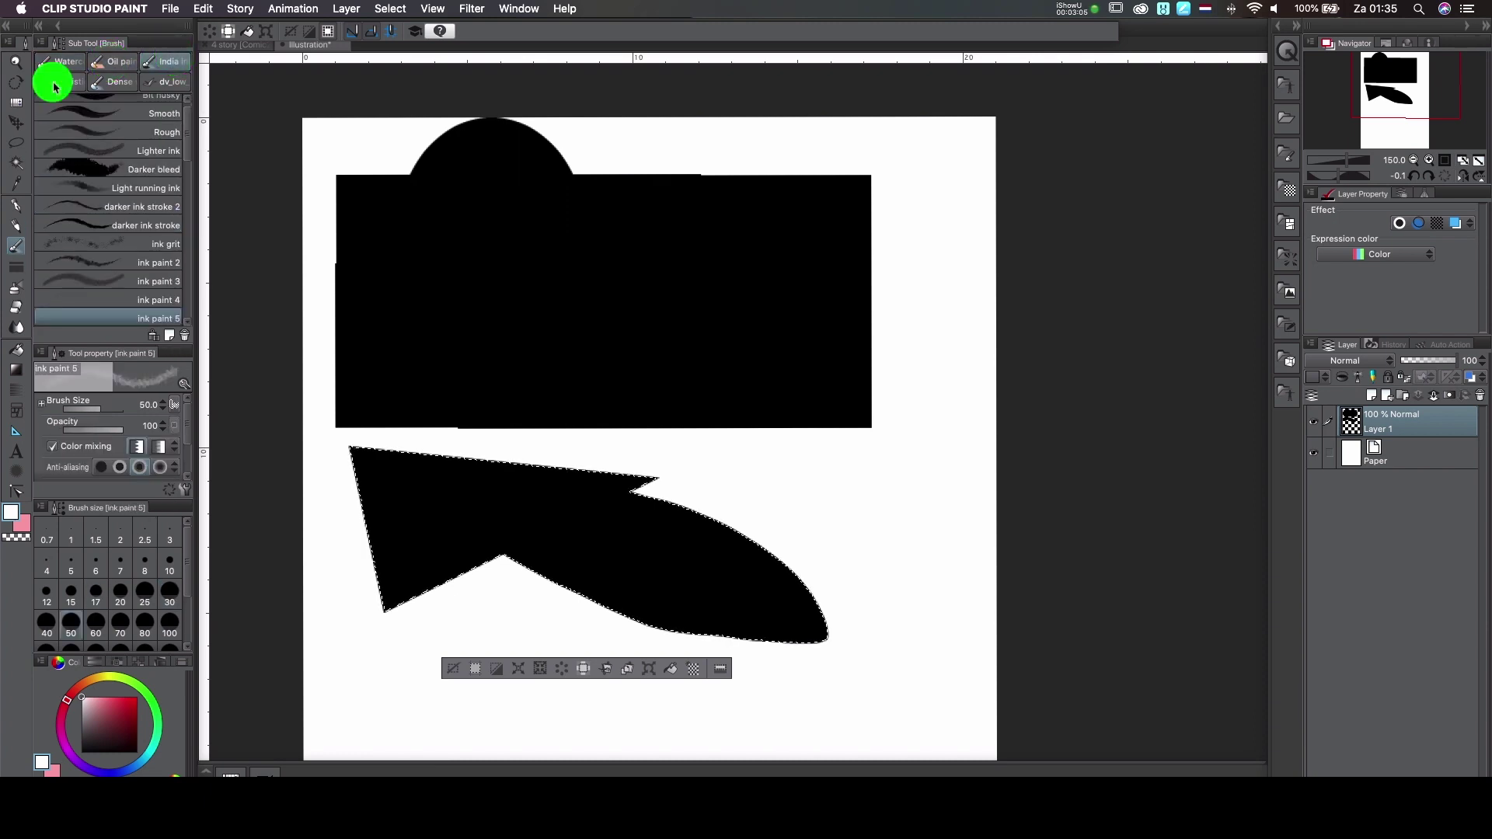
{"action": "left_click", "coordinate": [103, 82]}
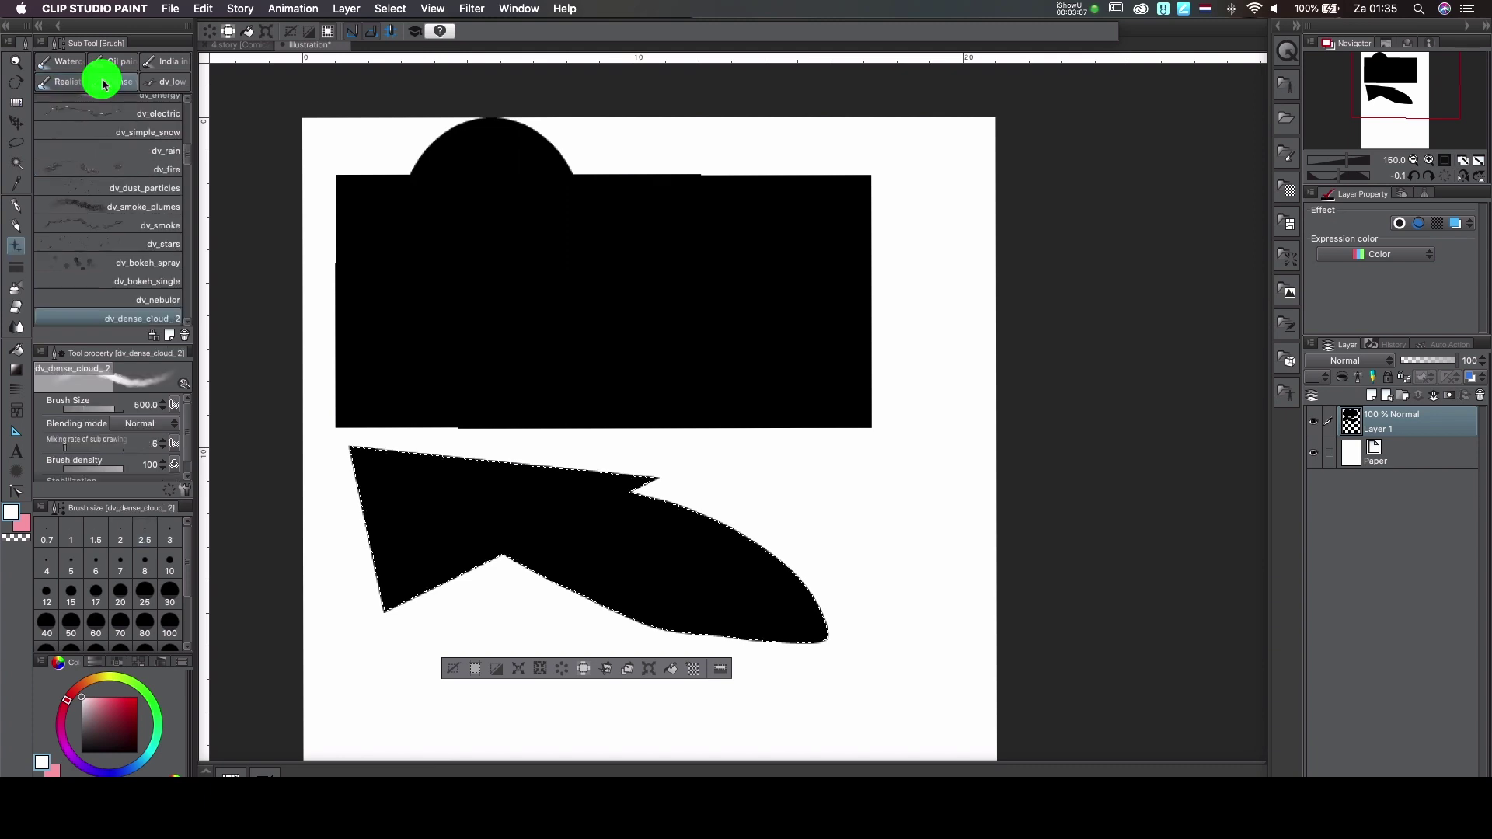
{"action": "left_click", "coordinate": [48, 83]}
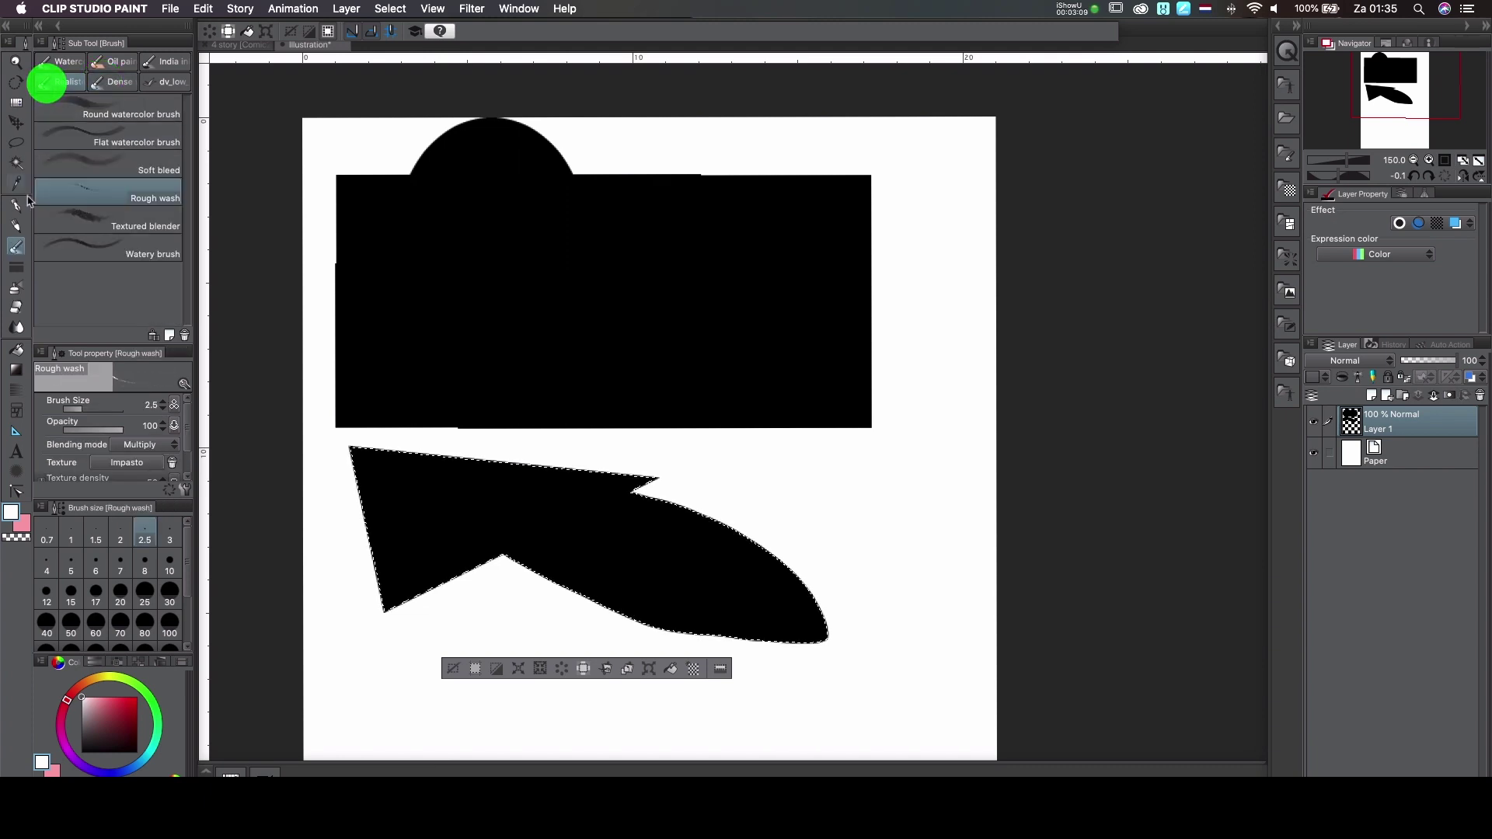
Draw white Waved line strokes across the lower black shape
{"action": "left_click", "coordinate": [16, 265]}
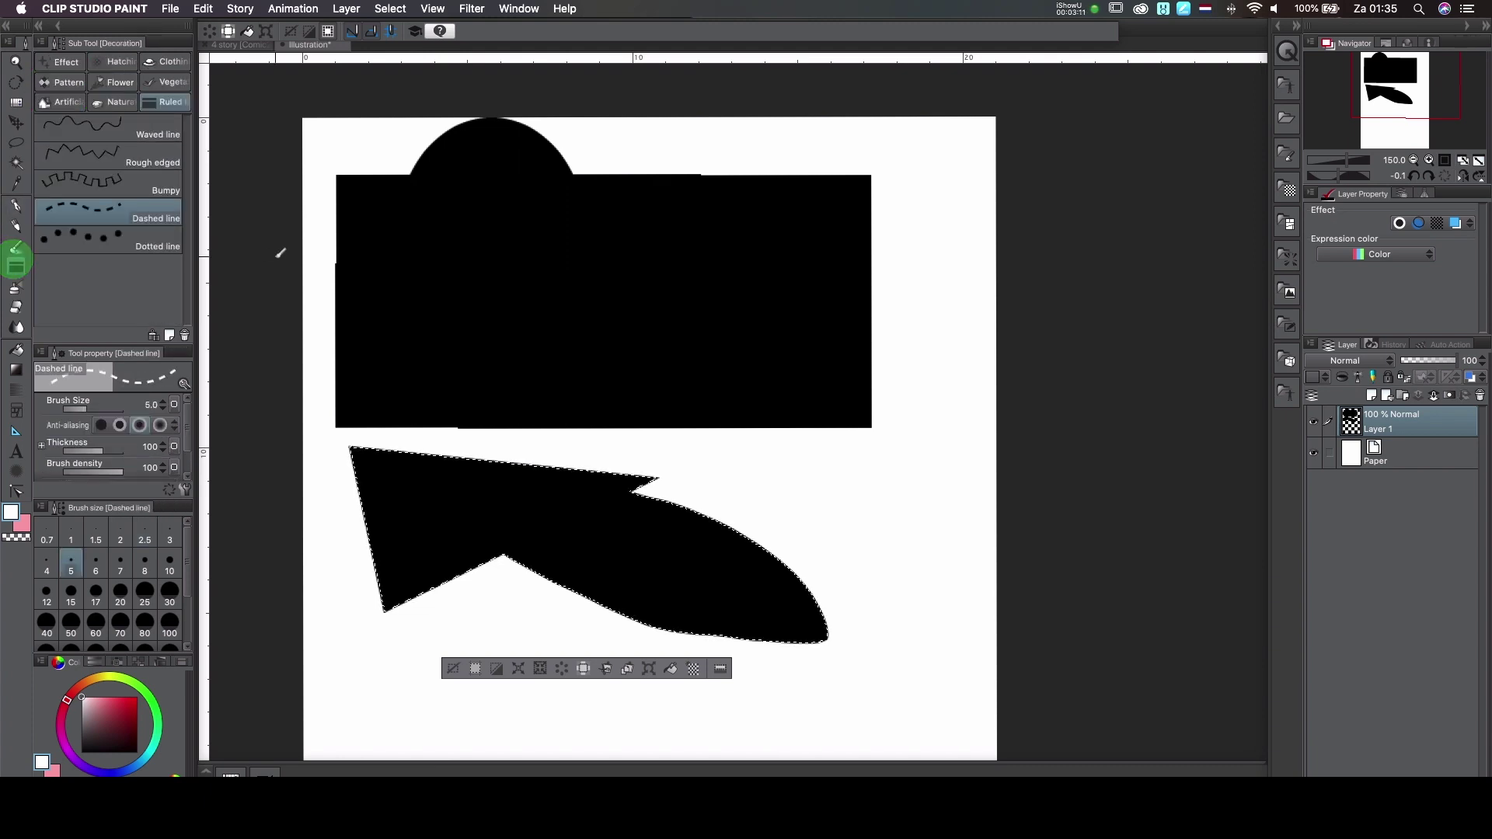
{"action": "left_click", "coordinate": [90, 129]}
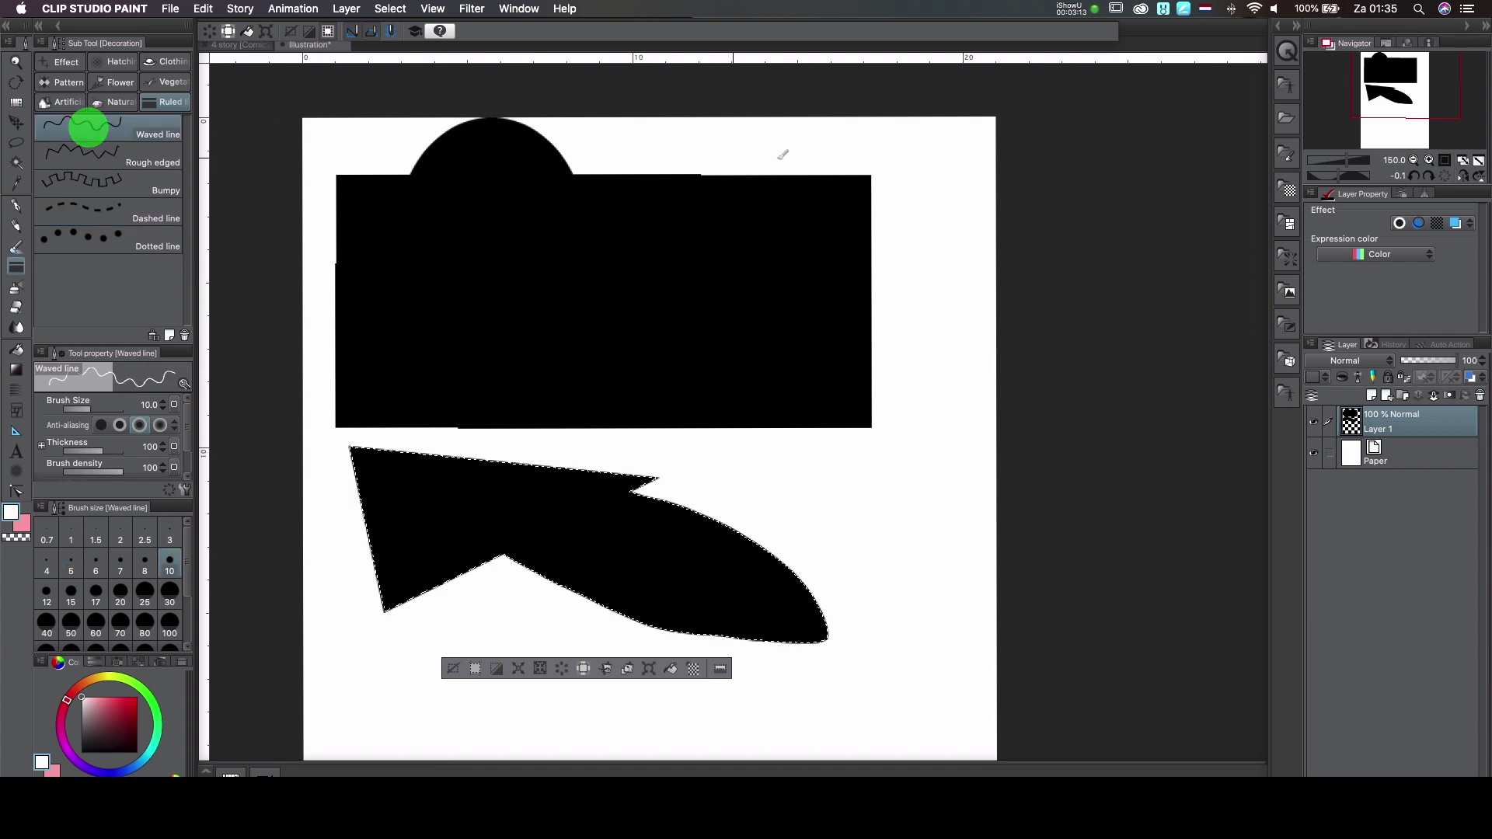
{"action": "left_click", "coordinate": [595, 175]}
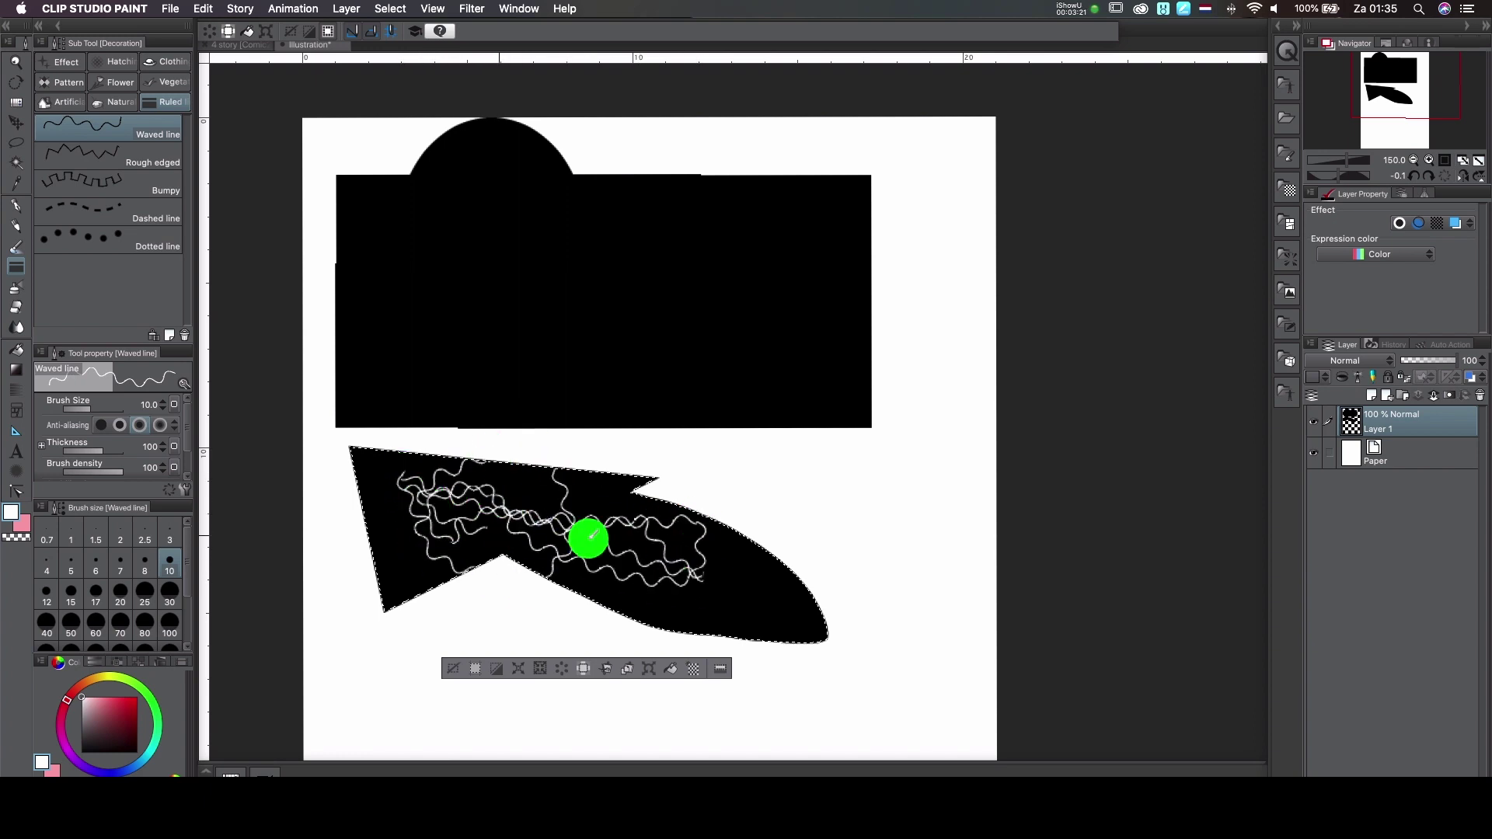
{"action": "mouse_move", "coordinate": [589, 537]}
{"action": "left_mouse_down"}
{"action": "mouse_move", "coordinate": [606, 492]}
{"action": "mouse_move", "coordinate": [717, 582]}
{"action": "mouse_move", "coordinate": [754, 583]}
{"action": "left_mouse_up"}
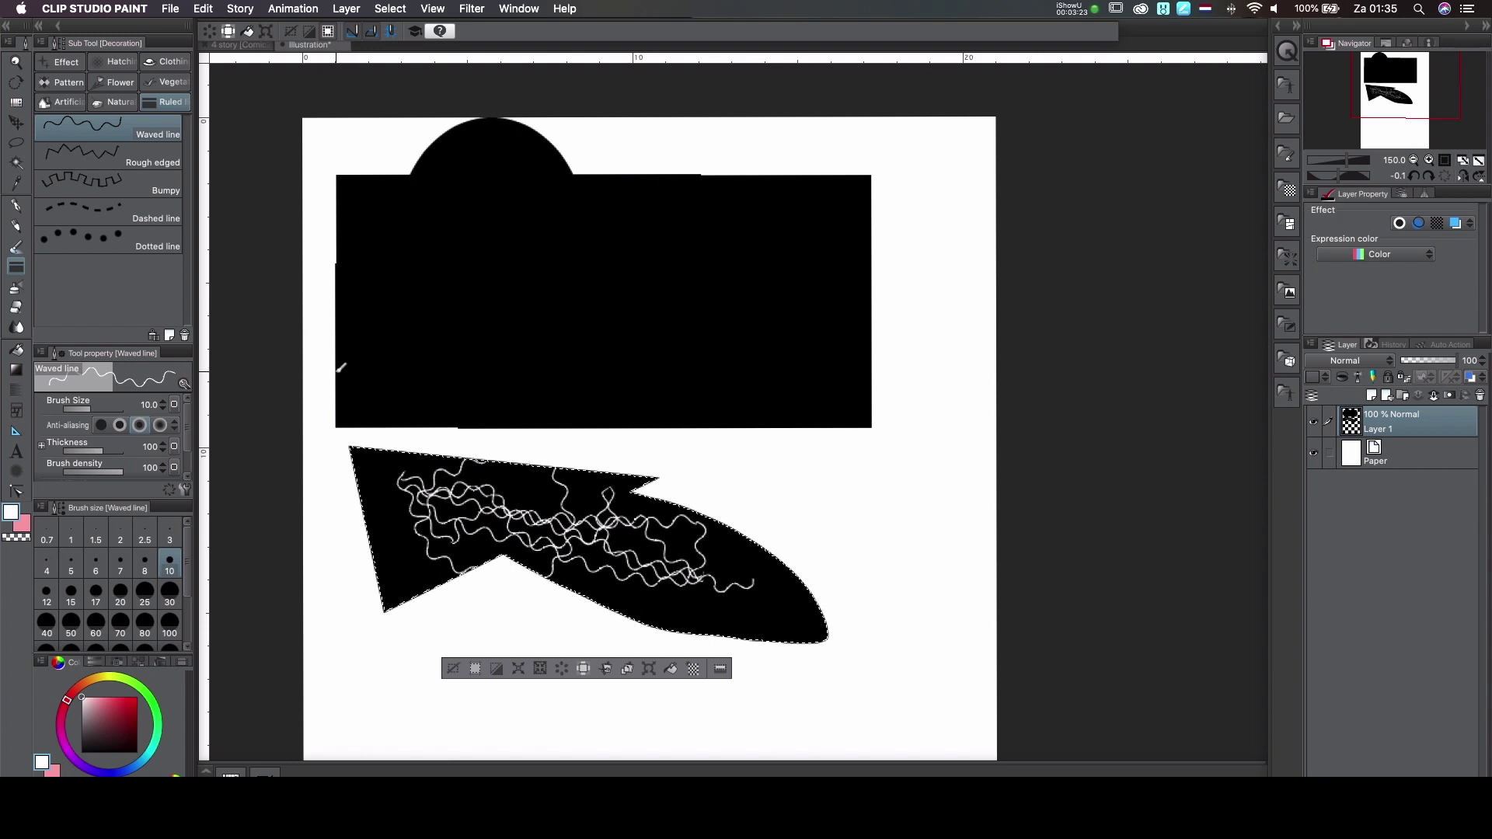
Deselect with Cmd+D and draw a white wavy loop on the black rectangle
{"action": "key", "text": "Escape"}
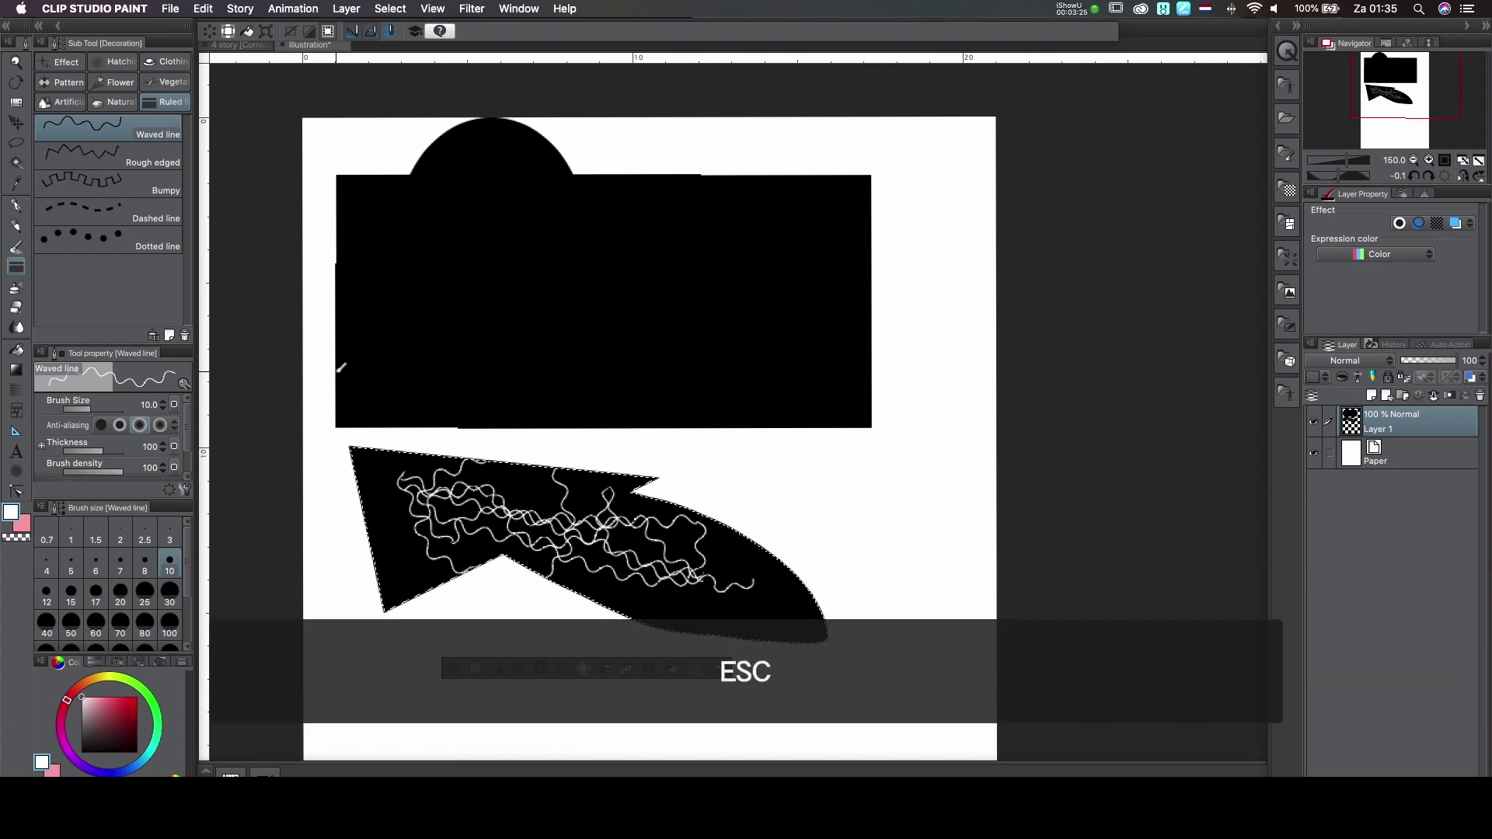
{"action": "key", "text": "super+d"}
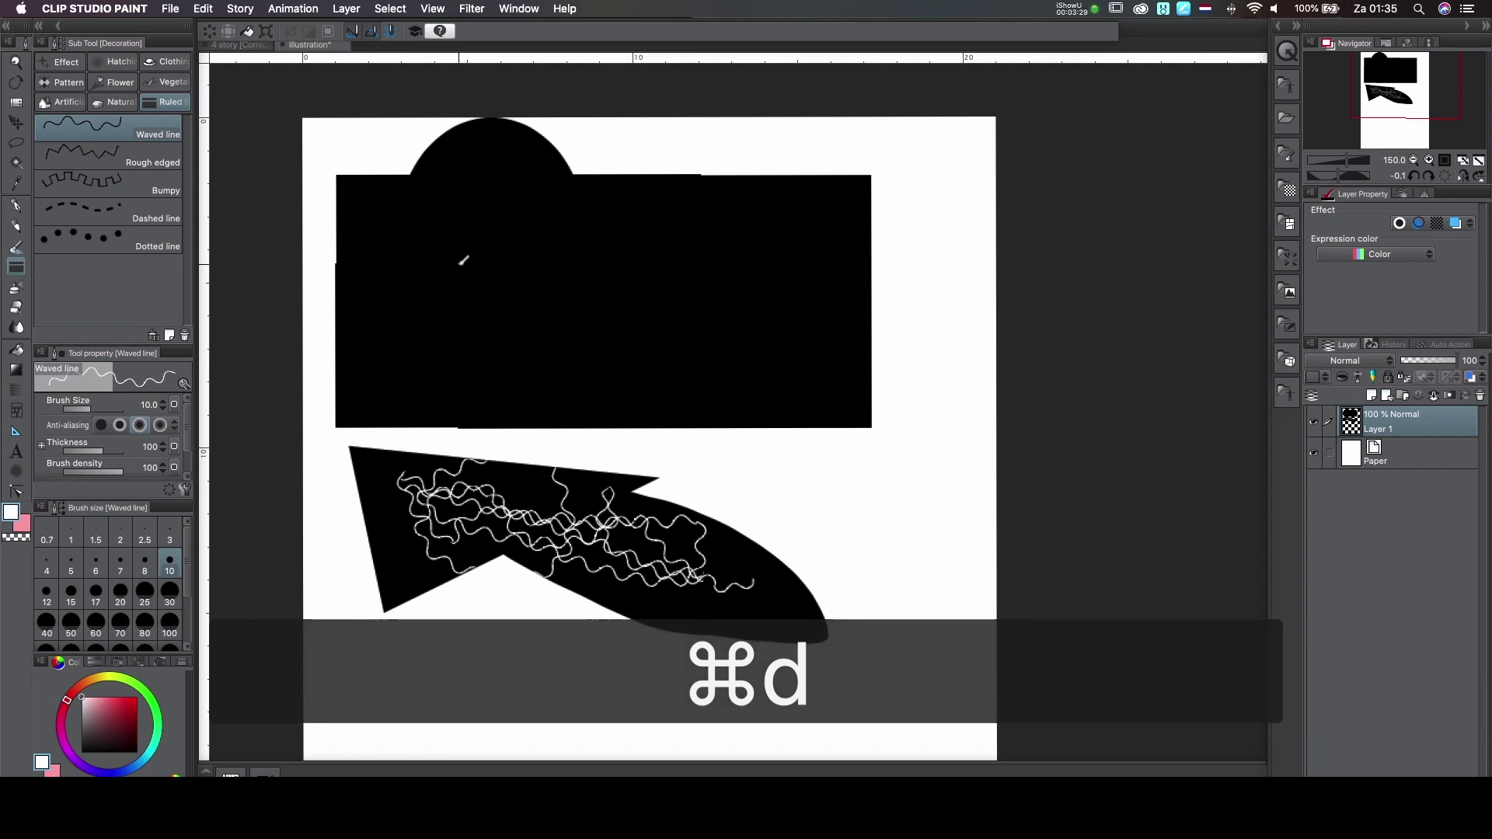
{"action": "mouse_move", "coordinate": [430, 230]}
{"action": "left_mouse_down"}
{"action": "mouse_move", "coordinate": [467, 357]}
{"action": "mouse_move", "coordinate": [664, 268]}
{"action": "mouse_move", "coordinate": [485, 426]}
{"action": "left_mouse_up"}
Draw another white wavy line into the lower shape and a large red wavy loop
{"action": "left_click", "coordinate": [933, 604]}
{"action": "mouse_move", "coordinate": [932, 604]}
{"action": "left_mouse_down"}
{"action": "mouse_move", "coordinate": [553, 704]}
{"action": "mouse_move", "coordinate": [624, 501]}
{"action": "left_mouse_up"}
{"action": "left_click", "coordinate": [129, 701]}
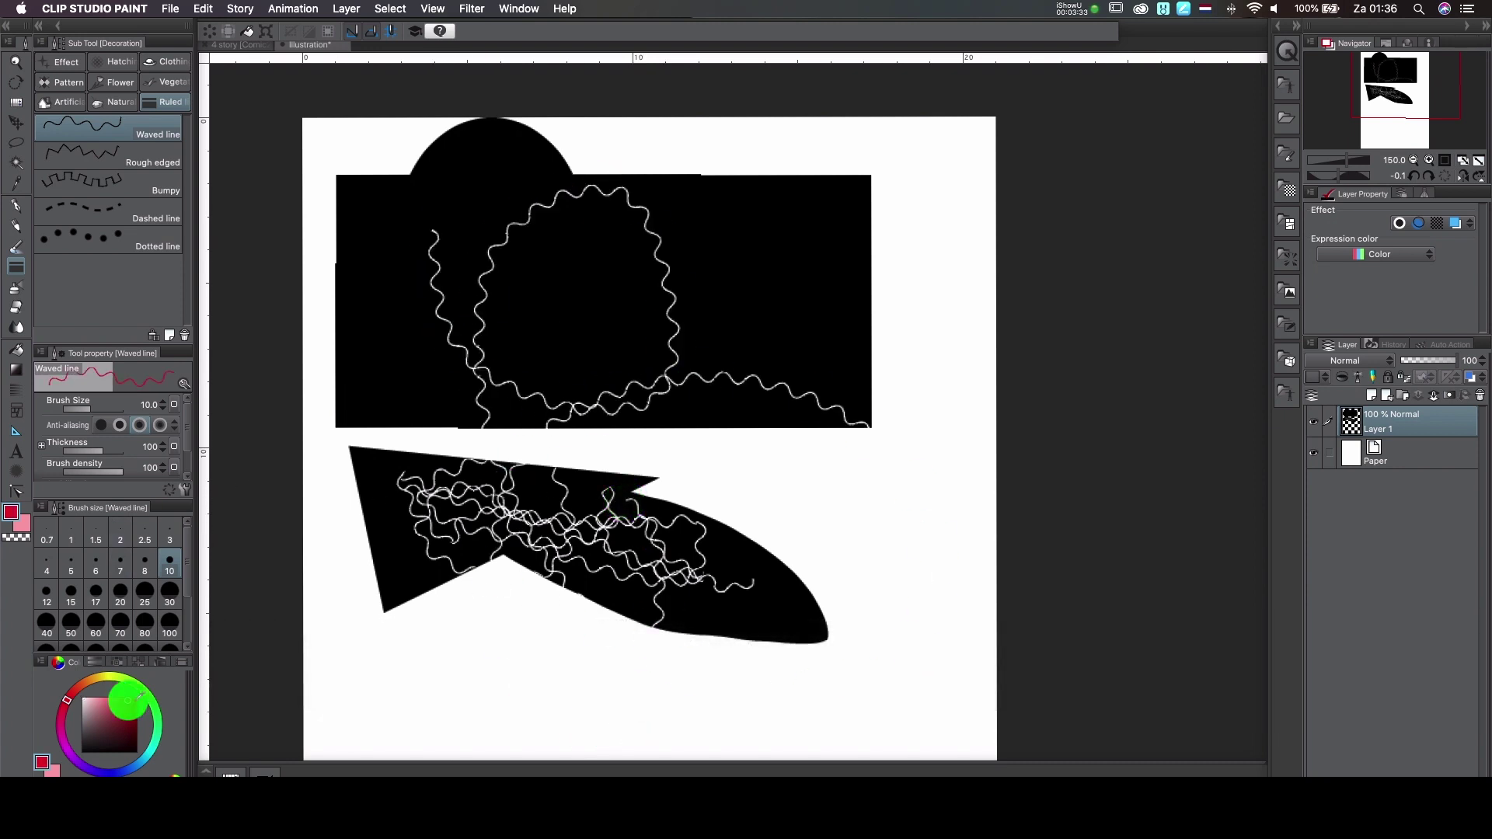
{"action": "mouse_move", "coordinate": [509, 265]}
{"action": "left_mouse_down"}
{"action": "mouse_move", "coordinate": [432, 765]}
{"action": "mouse_move", "coordinate": [417, 340]}
{"action": "mouse_move", "coordinate": [589, 470]}
{"action": "left_mouse_up"}
Draw red dashed and dotted lines across the shapes
{"action": "left_click", "coordinate": [77, 217]}
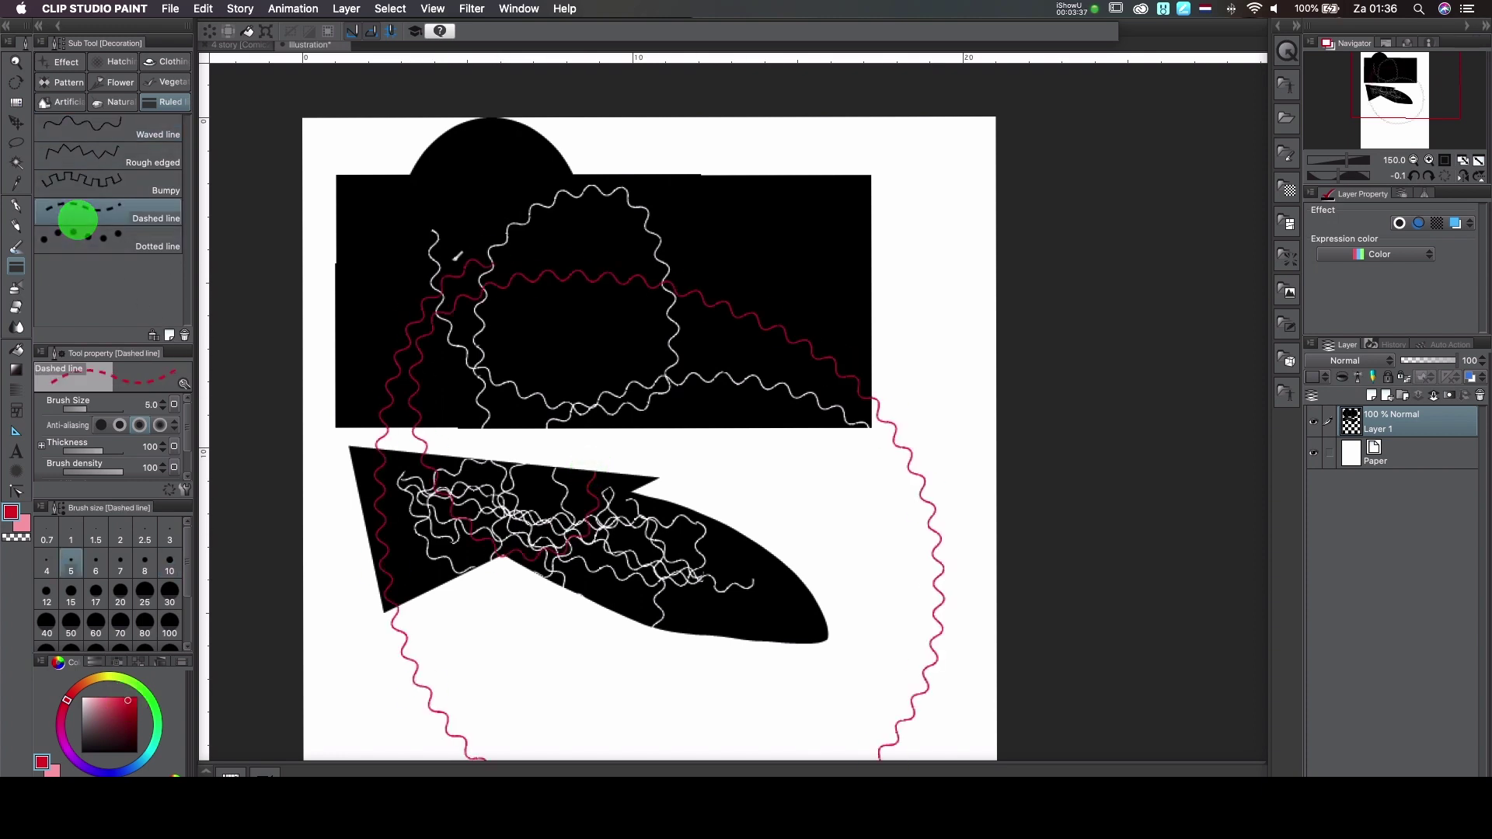
{"action": "mouse_move", "coordinate": [376, 210]}
{"action": "left_mouse_down"}
{"action": "mouse_move", "coordinate": [623, 304]}
{"action": "mouse_move", "coordinate": [591, 300]}
{"action": "mouse_move", "coordinate": [718, 385]}
{"action": "mouse_move", "coordinate": [596, 467]}
{"action": "mouse_move", "coordinate": [742, 494]}
{"action": "left_mouse_up"}
{"action": "left_click", "coordinate": [87, 249]}
{"action": "mouse_move", "coordinate": [506, 210]}
{"action": "left_mouse_down"}
{"action": "mouse_move", "coordinate": [411, 397]}
{"action": "mouse_move", "coordinate": [536, 386]}
{"action": "mouse_move", "coordinate": [623, 592]}
{"action": "mouse_move", "coordinate": [669, 653]}
{"action": "mouse_move", "coordinate": [738, 647]}
{"action": "left_mouse_up"}
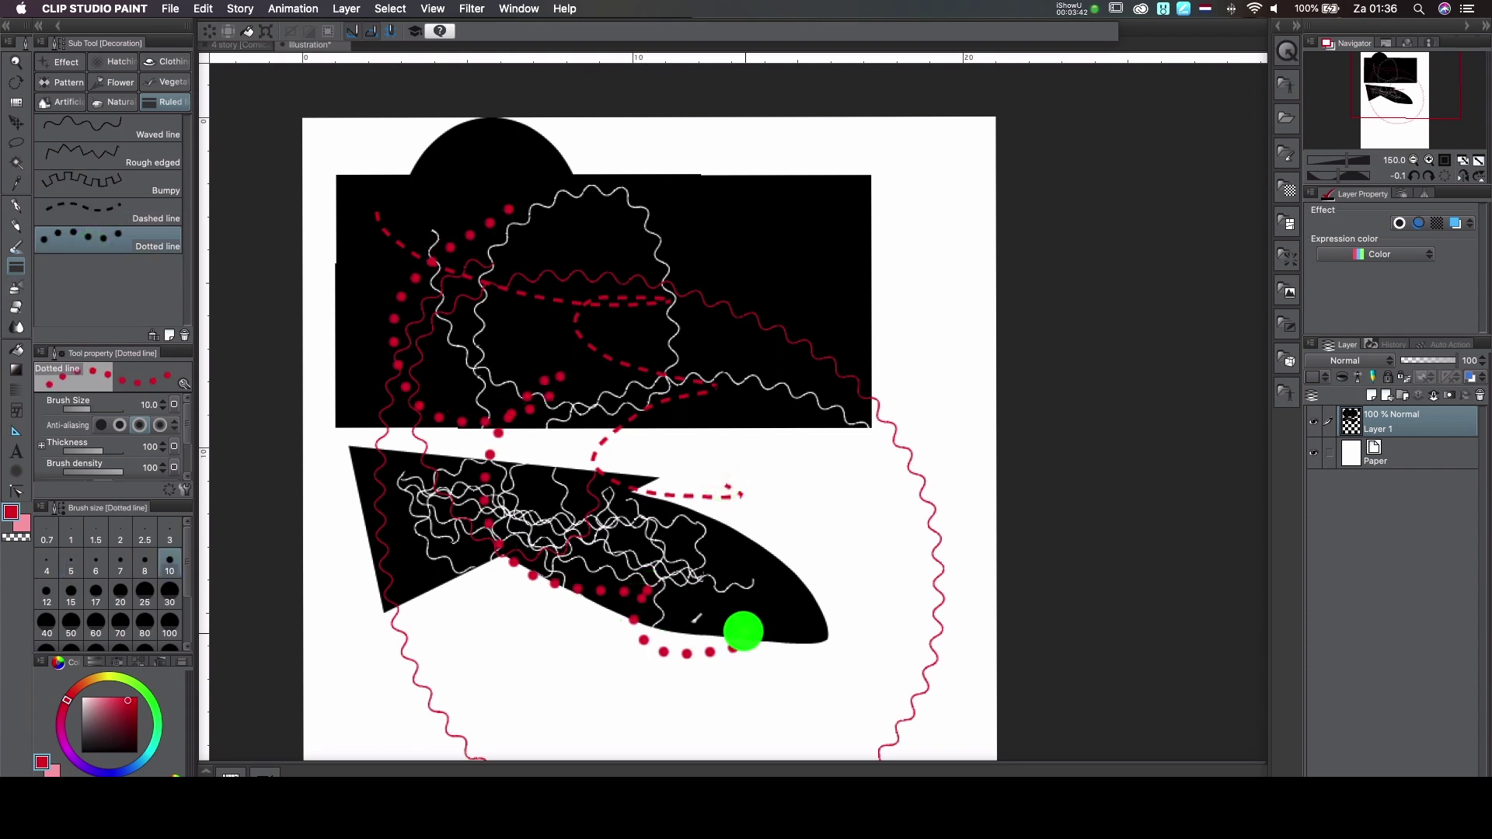
Spray red Running color spray from the rectangle down to the lower shape's tip
{"action": "left_click", "coordinate": [15, 286]}
{"action": "mouse_move", "coordinate": [449, 225]}
{"action": "left_mouse_down"}
{"action": "mouse_move", "coordinate": [409, 207]}
{"action": "mouse_move", "coordinate": [393, 299]}
{"action": "mouse_move", "coordinate": [533, 433]}
{"action": "mouse_move", "coordinate": [715, 523]}
{"action": "mouse_move", "coordinate": [743, 519]}
{"action": "left_mouse_up"}
{"action": "mouse_move", "coordinate": [737, 204]}
{"action": "left_mouse_down"}
{"action": "mouse_move", "coordinate": [669, 325]}
{"action": "mouse_move", "coordinate": [538, 441]}
{"action": "mouse_move", "coordinate": [549, 582]}
{"action": "mouse_move", "coordinate": [464, 650]}
{"action": "left_mouse_up"}
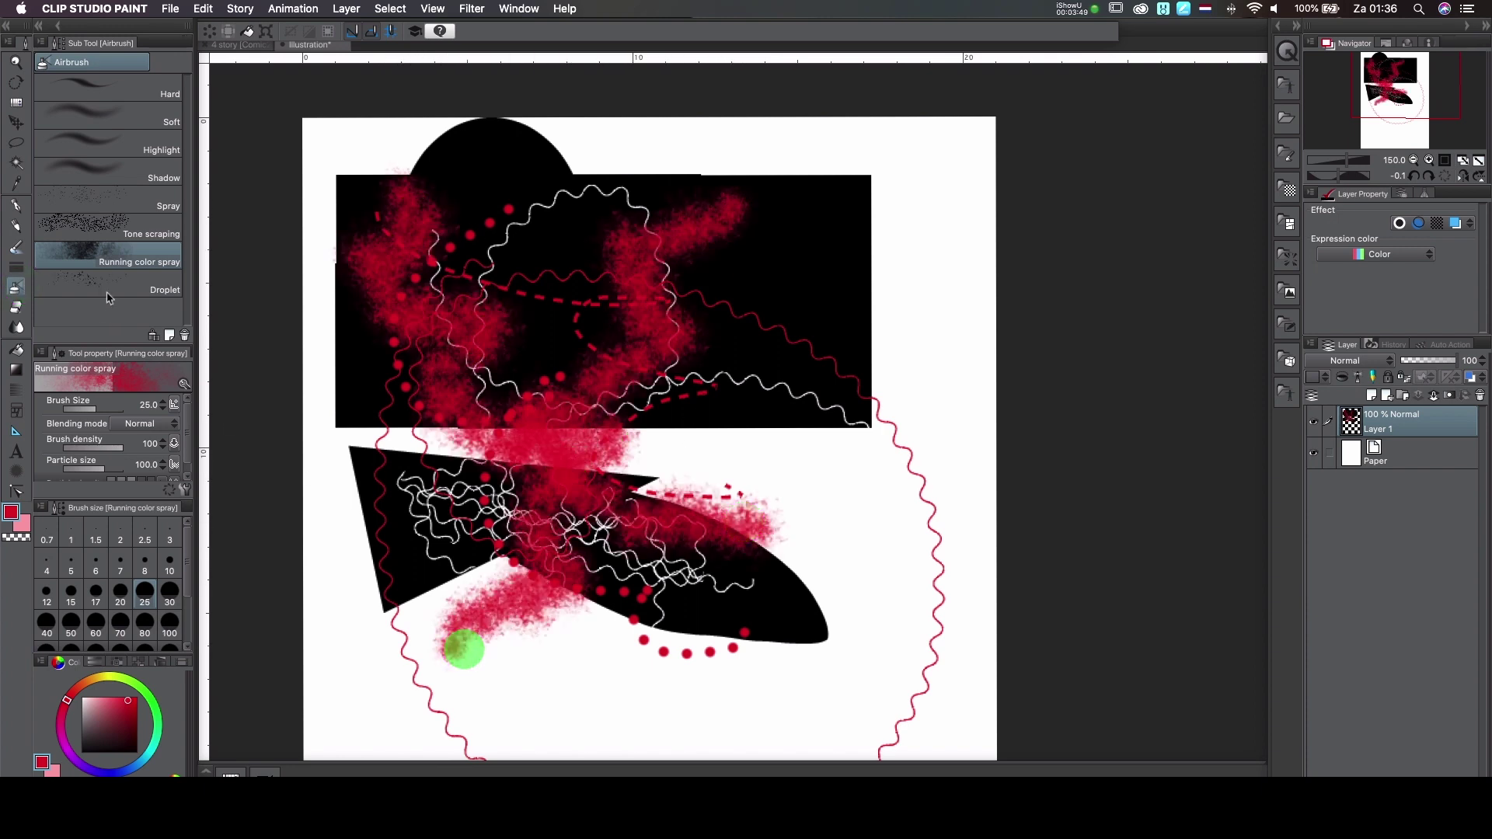
Erase a white zigzag swath through the artwork with the Hard eraser
{"action": "left_click", "coordinate": [14, 308]}
{"action": "mouse_move", "coordinate": [667, 200]}
{"action": "left_mouse_down"}
{"action": "mouse_move", "coordinate": [581, 254]}
{"action": "mouse_move", "coordinate": [589, 404]}
{"action": "mouse_move", "coordinate": [599, 476]}
{"action": "mouse_move", "coordinate": [673, 572]}
{"action": "mouse_move", "coordinate": [715, 564]}
{"action": "left_mouse_up"}
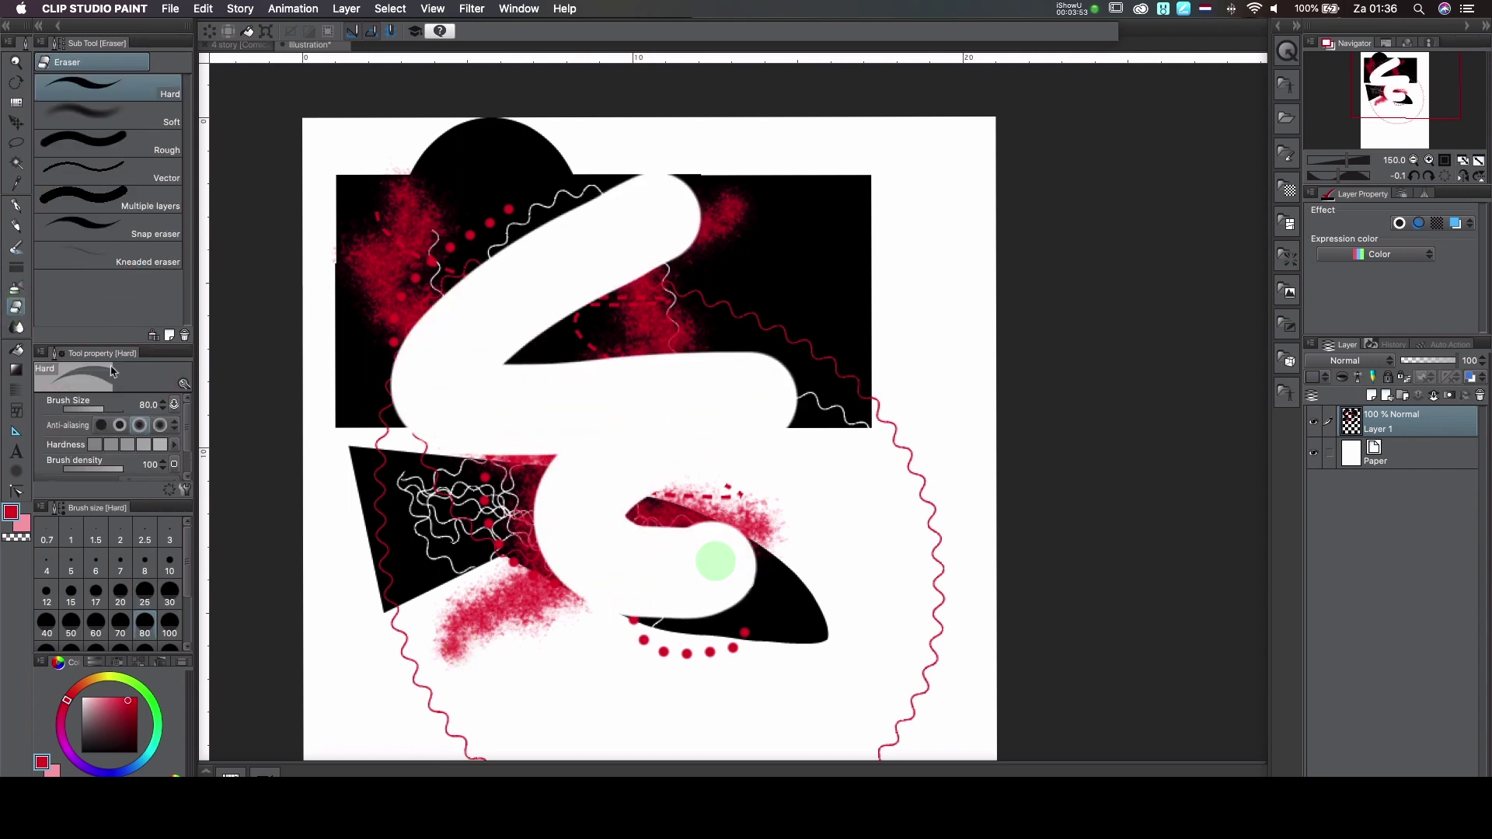
{"action": "left_click", "coordinate": [15, 326]}
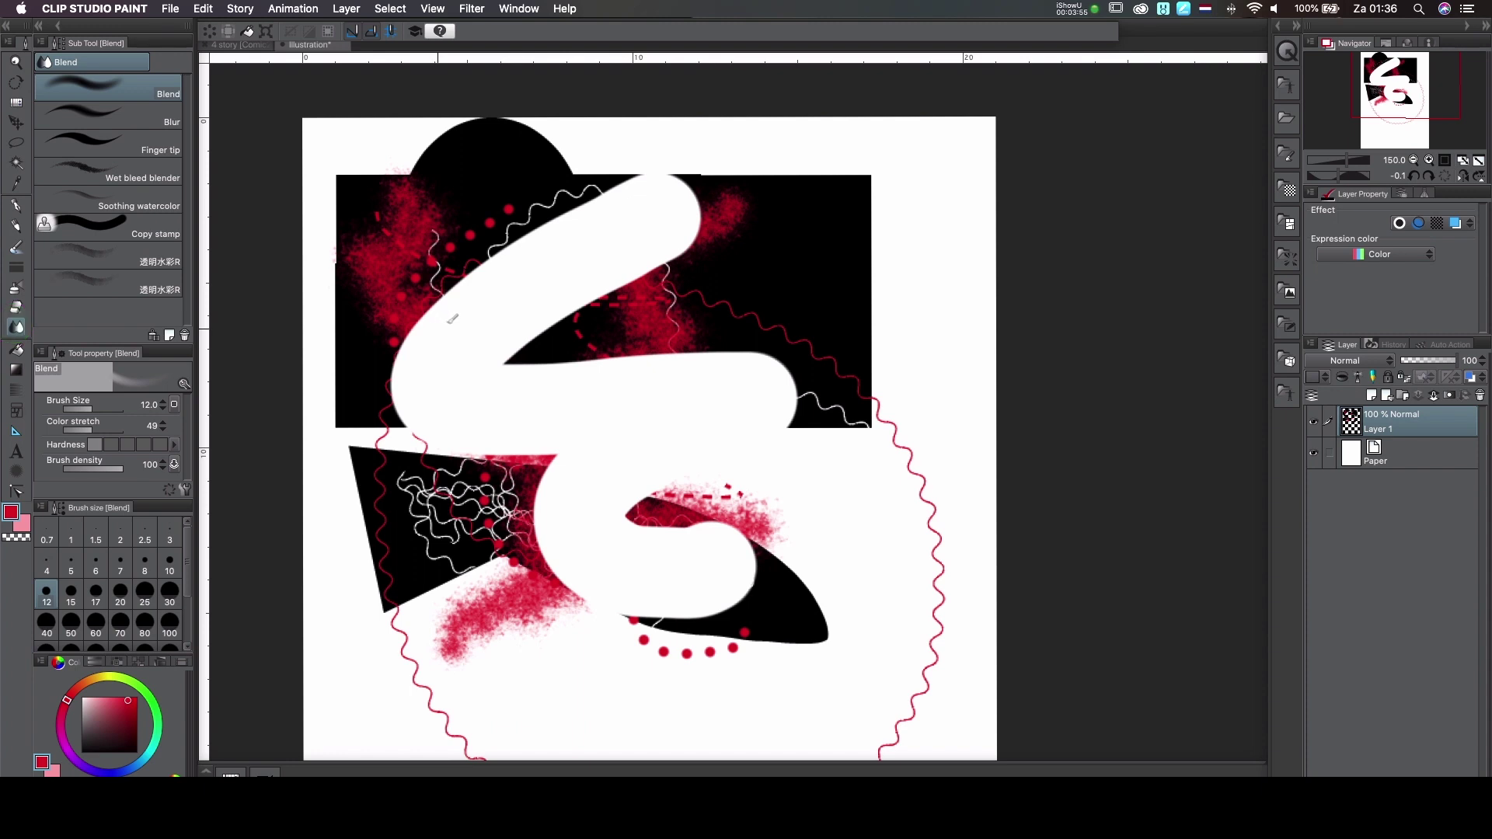
Blend, blur and finger-tip smudge the swath's edges, smearing black and red across the gap
{"action": "mouse_move", "coordinate": [425, 329]}
{"action": "left_mouse_down"}
{"action": "mouse_move", "coordinate": [459, 308]}
{"action": "mouse_move", "coordinate": [409, 311]}
{"action": "mouse_move", "coordinate": [427, 343]}
{"action": "mouse_move", "coordinate": [514, 318]}
{"action": "mouse_move", "coordinate": [556, 327]}
{"action": "left_mouse_up"}
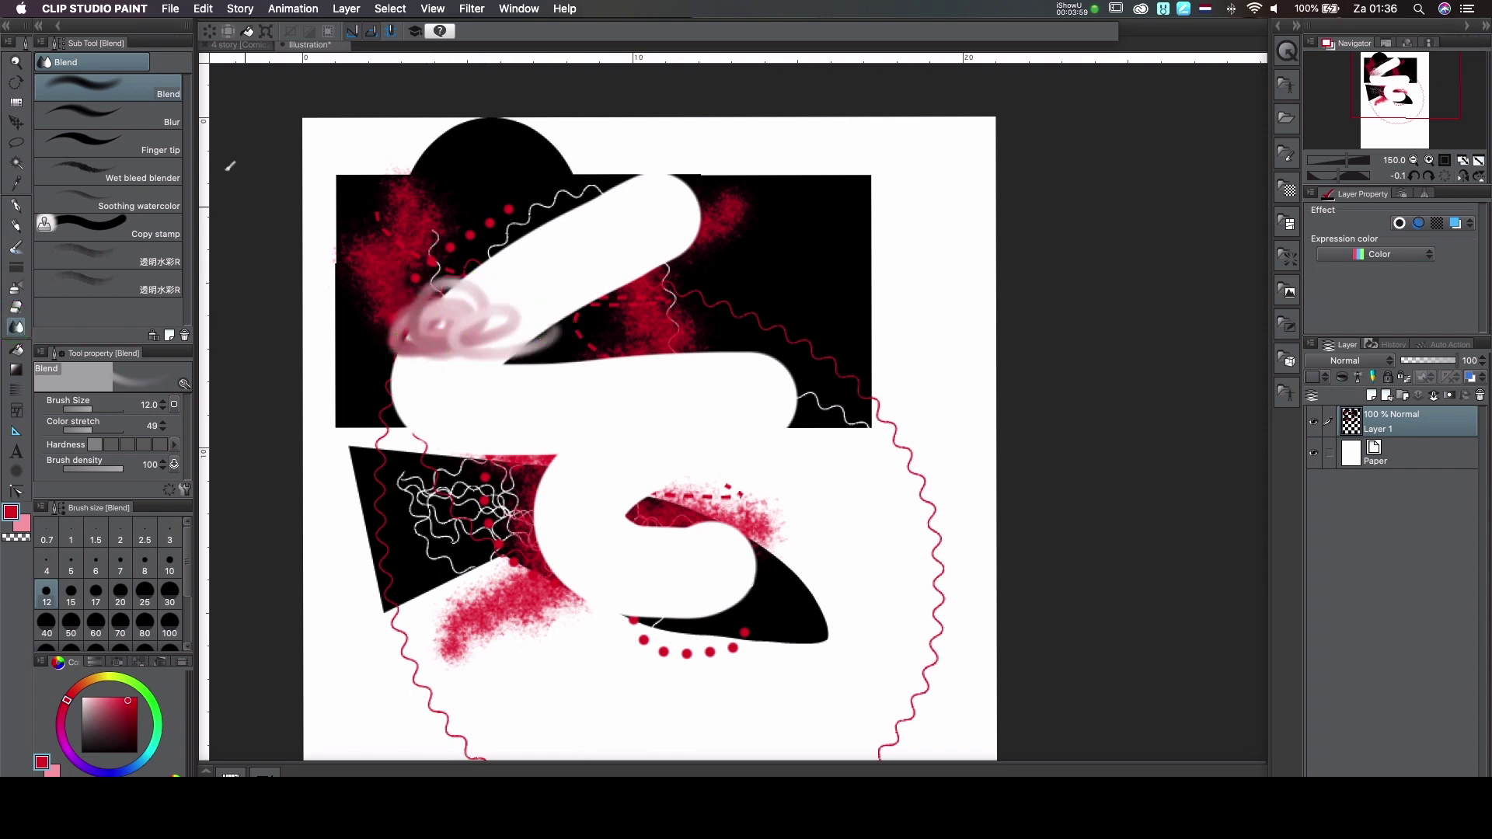
{"action": "left_click", "coordinate": [157, 124]}
{"action": "mouse_move", "coordinate": [501, 255]}
{"action": "left_mouse_down"}
{"action": "mouse_move", "coordinate": [476, 236]}
{"action": "mouse_move", "coordinate": [363, 239]}
{"action": "mouse_move", "coordinate": [543, 343]}
{"action": "mouse_move", "coordinate": [327, 350]}
{"action": "left_mouse_up"}
{"action": "left_click", "coordinate": [159, 152]}
{"action": "left_click", "coordinate": [673, 310]}
{"action": "left_click", "coordinate": [506, 356]}
{"action": "left_click_drag", "start_coordinate": [785, 326], "coordinate": [661, 400]}
{"action": "left_click", "coordinate": [516, 451]}
{"action": "left_click_drag", "start_coordinate": [365, 416], "coordinate": [610, 461]}
{"action": "left_click", "coordinate": [734, 441]}
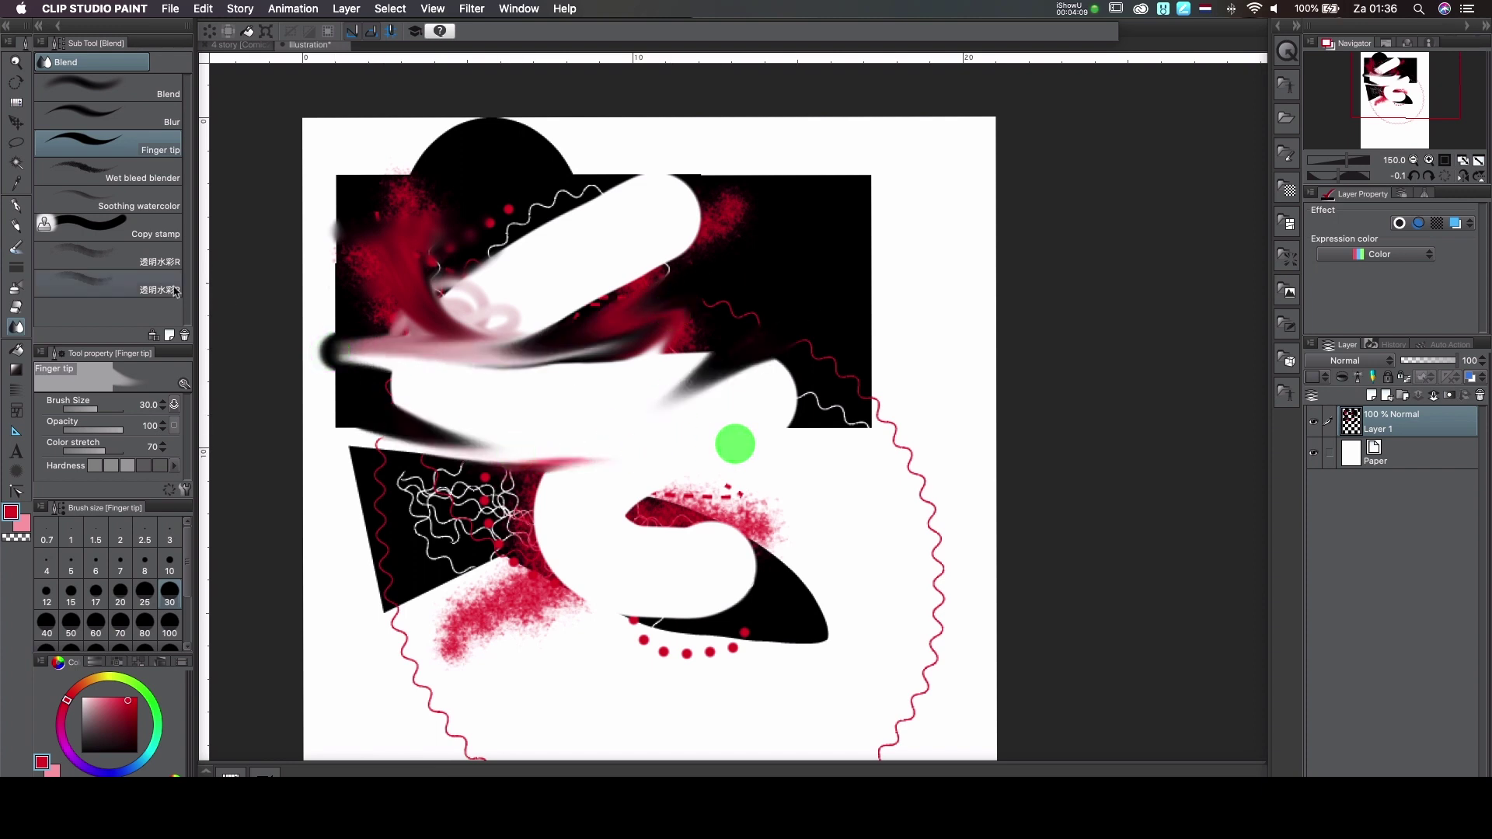
Add grey-pink blended bands with Wet bleed blender and smear the rectangle's left edge with Soothing watercolor
{"action": "left_click", "coordinate": [136, 178]}
{"action": "mouse_move", "coordinate": [424, 284]}
{"action": "left_mouse_down"}
{"action": "mouse_move", "coordinate": [522, 310]}
{"action": "mouse_move", "coordinate": [437, 339]}
{"action": "mouse_move", "coordinate": [634, 375]}
{"action": "mouse_move", "coordinate": [734, 351]}
{"action": "left_mouse_up"}
{"action": "left_click_drag", "start_coordinate": [497, 359], "coordinate": [719, 342]}
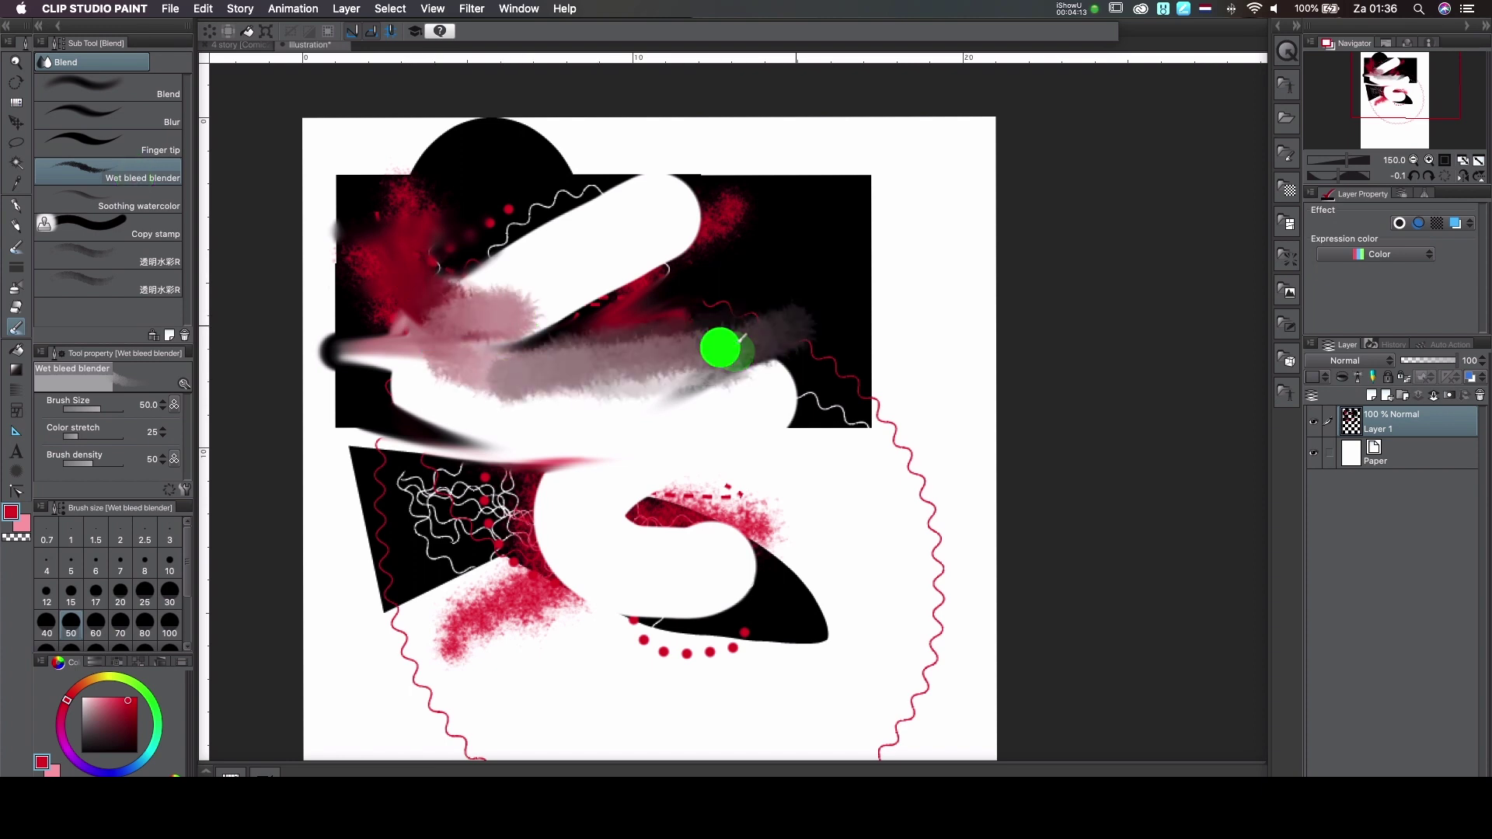
{"action": "mouse_move", "coordinate": [816, 397]}
{"action": "left_mouse_down"}
{"action": "mouse_move", "coordinate": [779, 416]}
{"action": "mouse_move", "coordinate": [520, 455]}
{"action": "left_mouse_up"}
{"action": "left_click", "coordinate": [156, 206]}
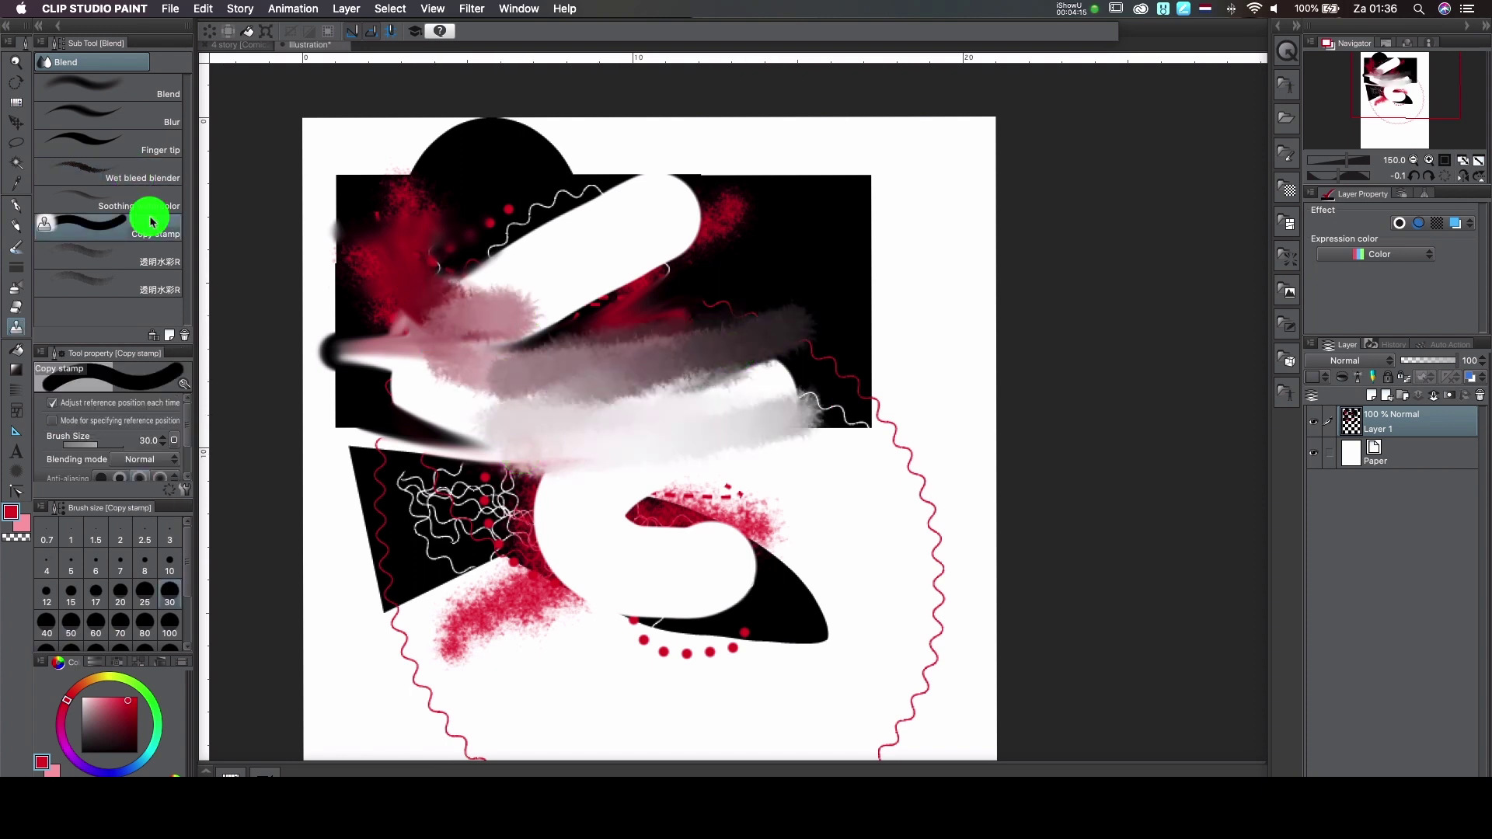
{"action": "mouse_move", "coordinate": [443, 268]}
{"action": "left_mouse_down"}
{"action": "mouse_move", "coordinate": [536, 399]}
{"action": "mouse_move", "coordinate": [510, 436]}
{"action": "mouse_move", "coordinate": [519, 463]}
{"action": "mouse_move", "coordinate": [376, 437]}
{"action": "left_mouse_up"}
Copy-stamp dark red and black texture from the rectangle onto the centre of the lower white swath
{"action": "left_click", "coordinate": [156, 234]}
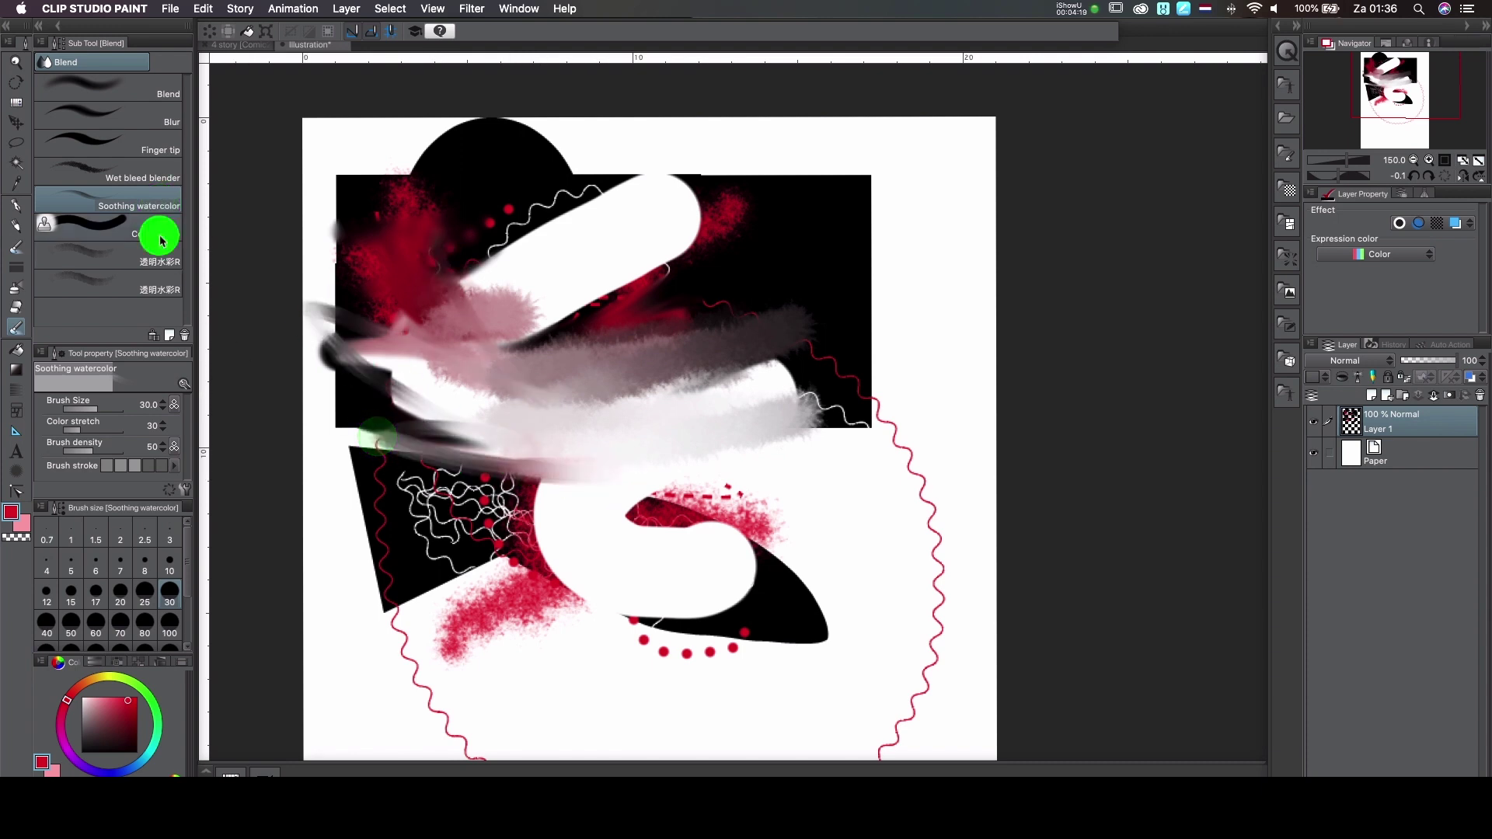
{"action": "left_click", "coordinate": [467, 275]}
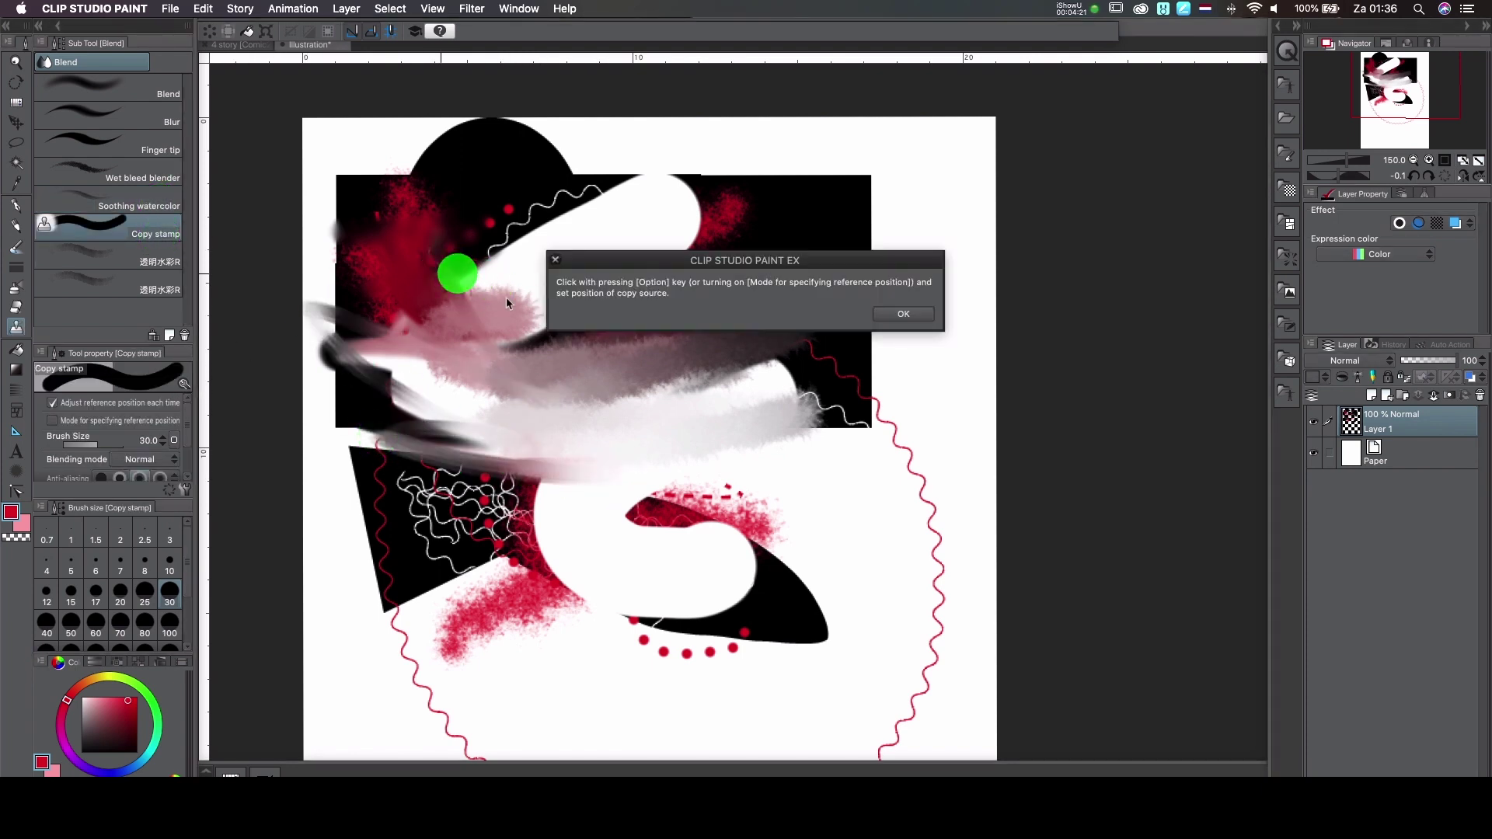
{"action": "left_click", "coordinate": [904, 313]}
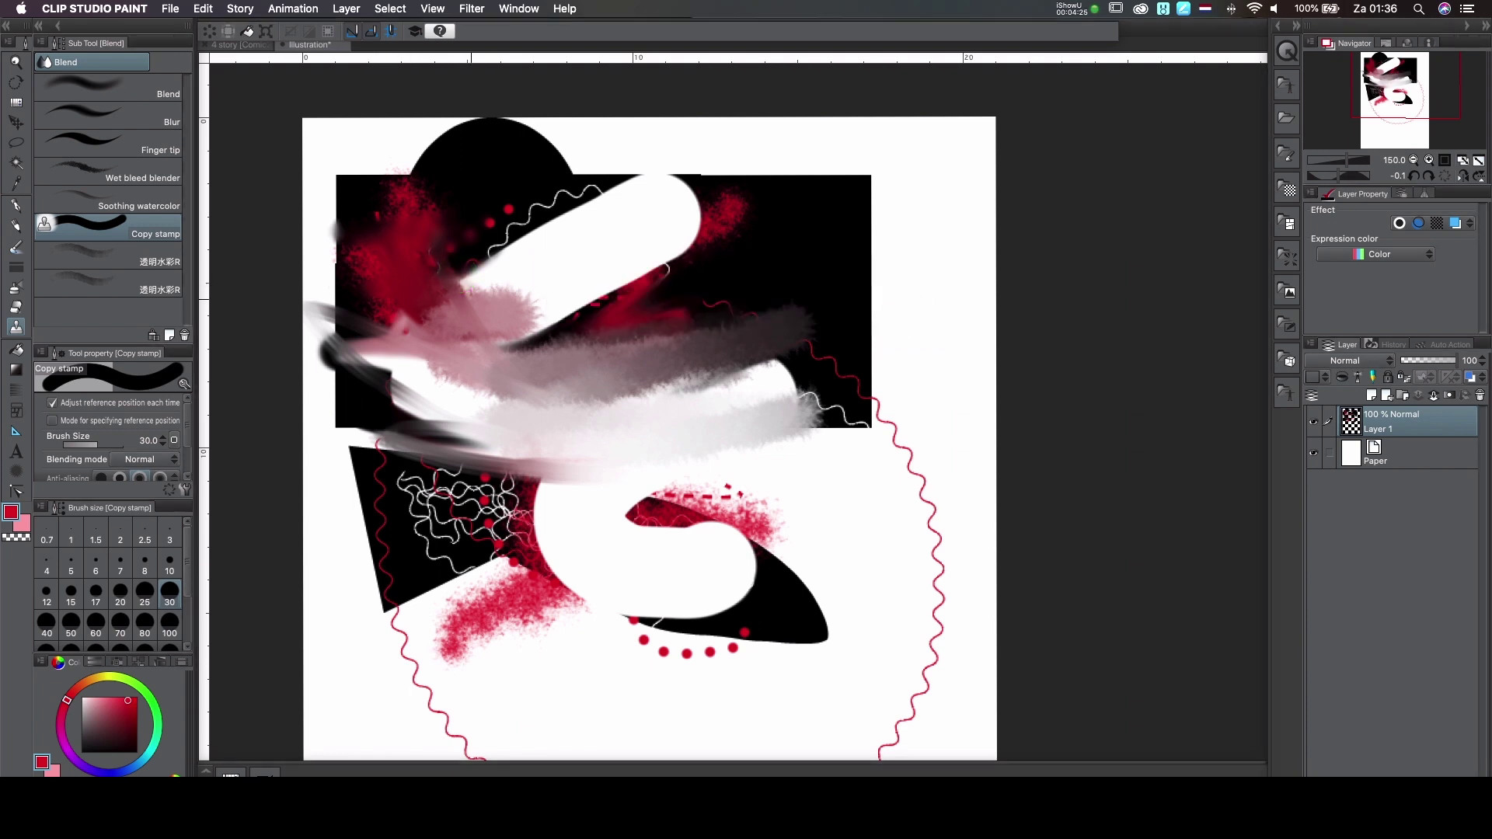
{"action": "left_click", "coordinate": [466, 273], "text": "alt"}
{"action": "left_click_drag", "start_coordinate": [413, 286], "coordinate": [436, 287]}
{"action": "left_click", "coordinate": [656, 445]}
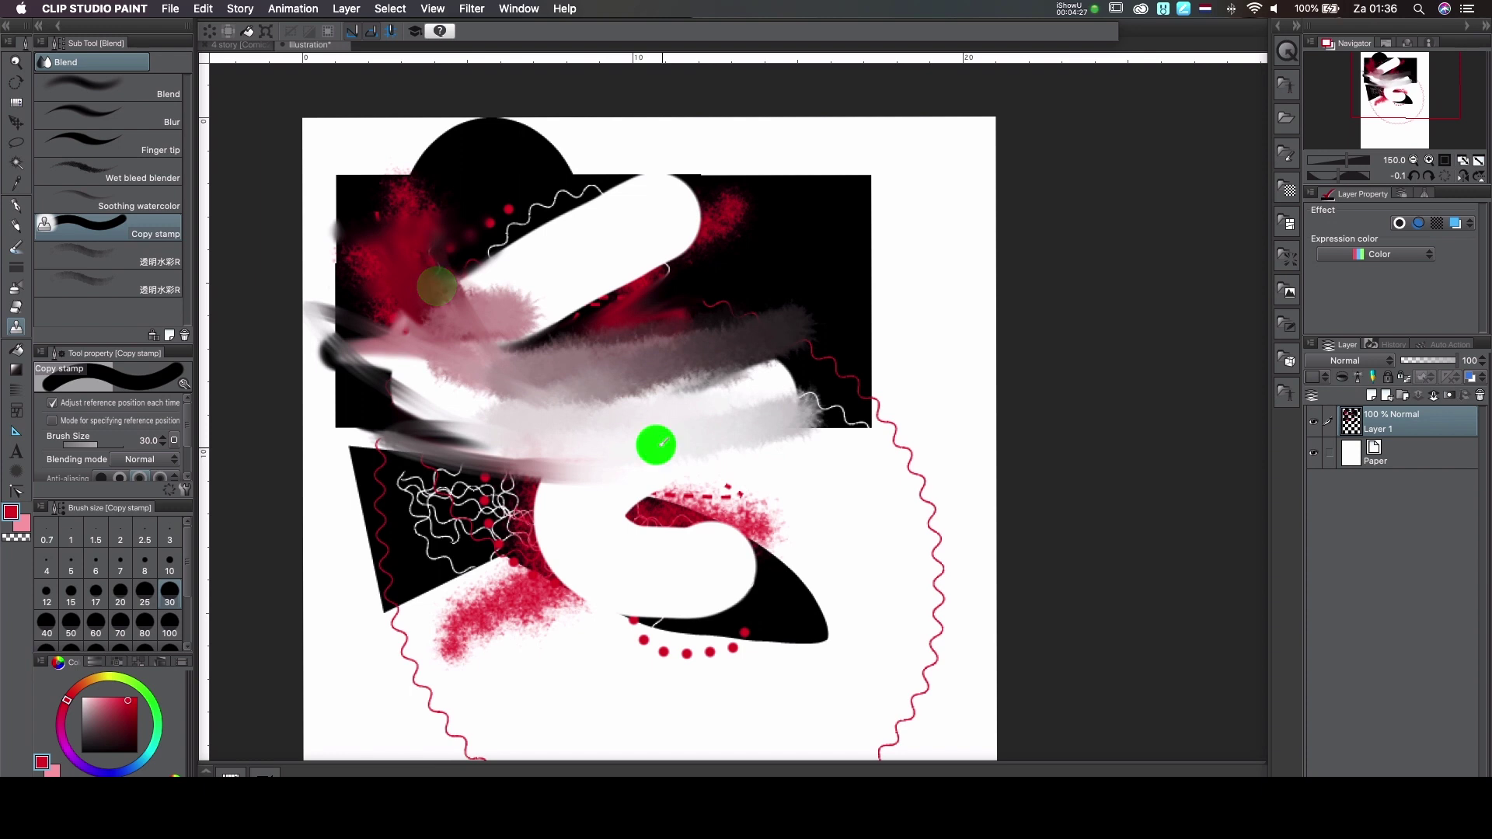
{"action": "mouse_move", "coordinate": [661, 443]}
{"action": "left_mouse_down"}
{"action": "mouse_move", "coordinate": [683, 443]}
{"action": "mouse_move", "coordinate": [653, 497]}
{"action": "mouse_move", "coordinate": [637, 467]}
{"action": "mouse_move", "coordinate": [774, 493]}
{"action": "left_mouse_up"}
{"action": "left_click", "coordinate": [466, 423], "text": "alt"}
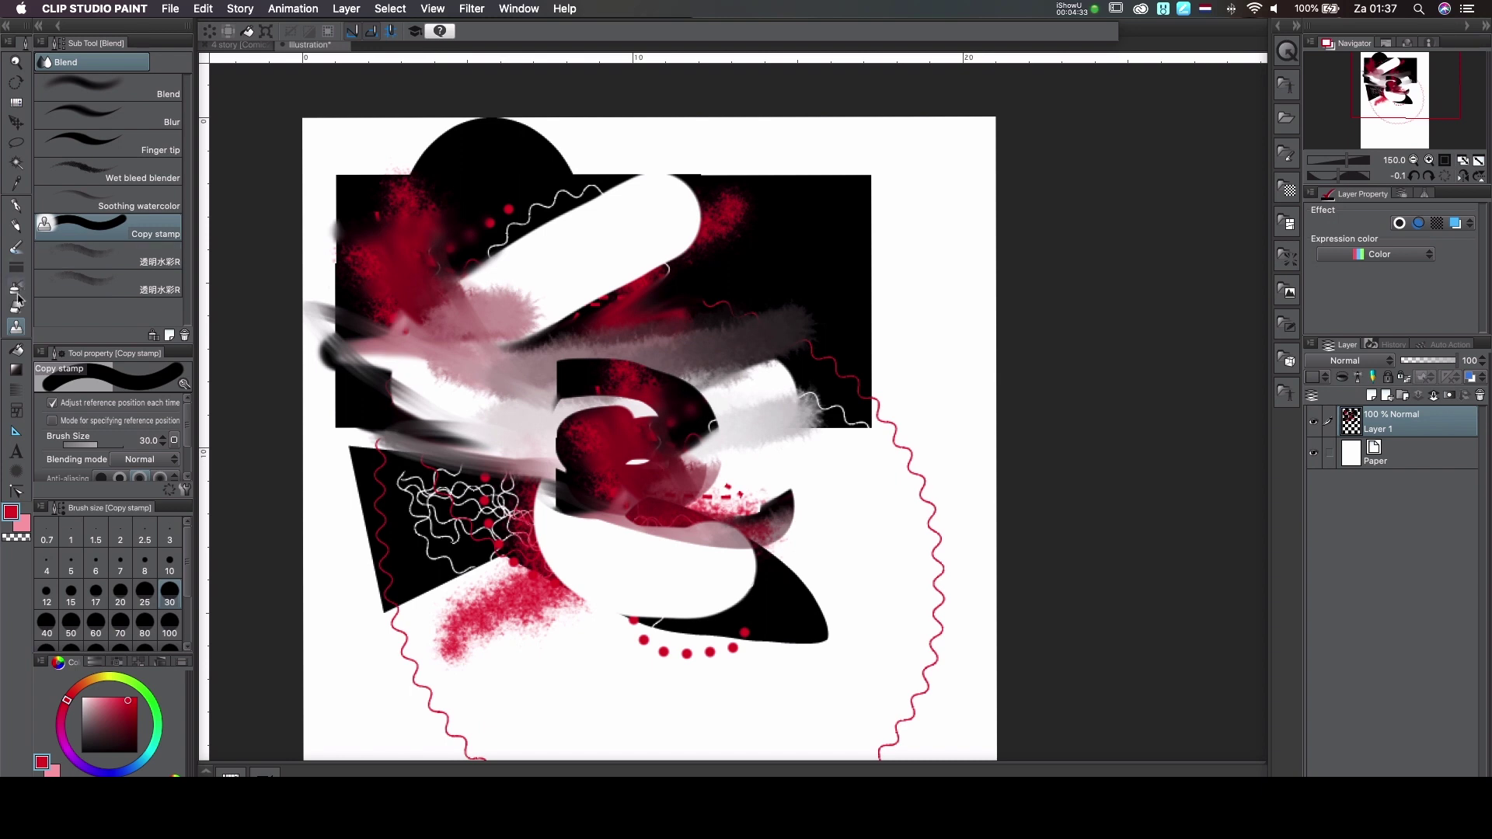
Fill the white capsule shape and the white background areas with red
{"action": "left_click", "coordinate": [17, 348]}
{"action": "left_click", "coordinate": [581, 256]}
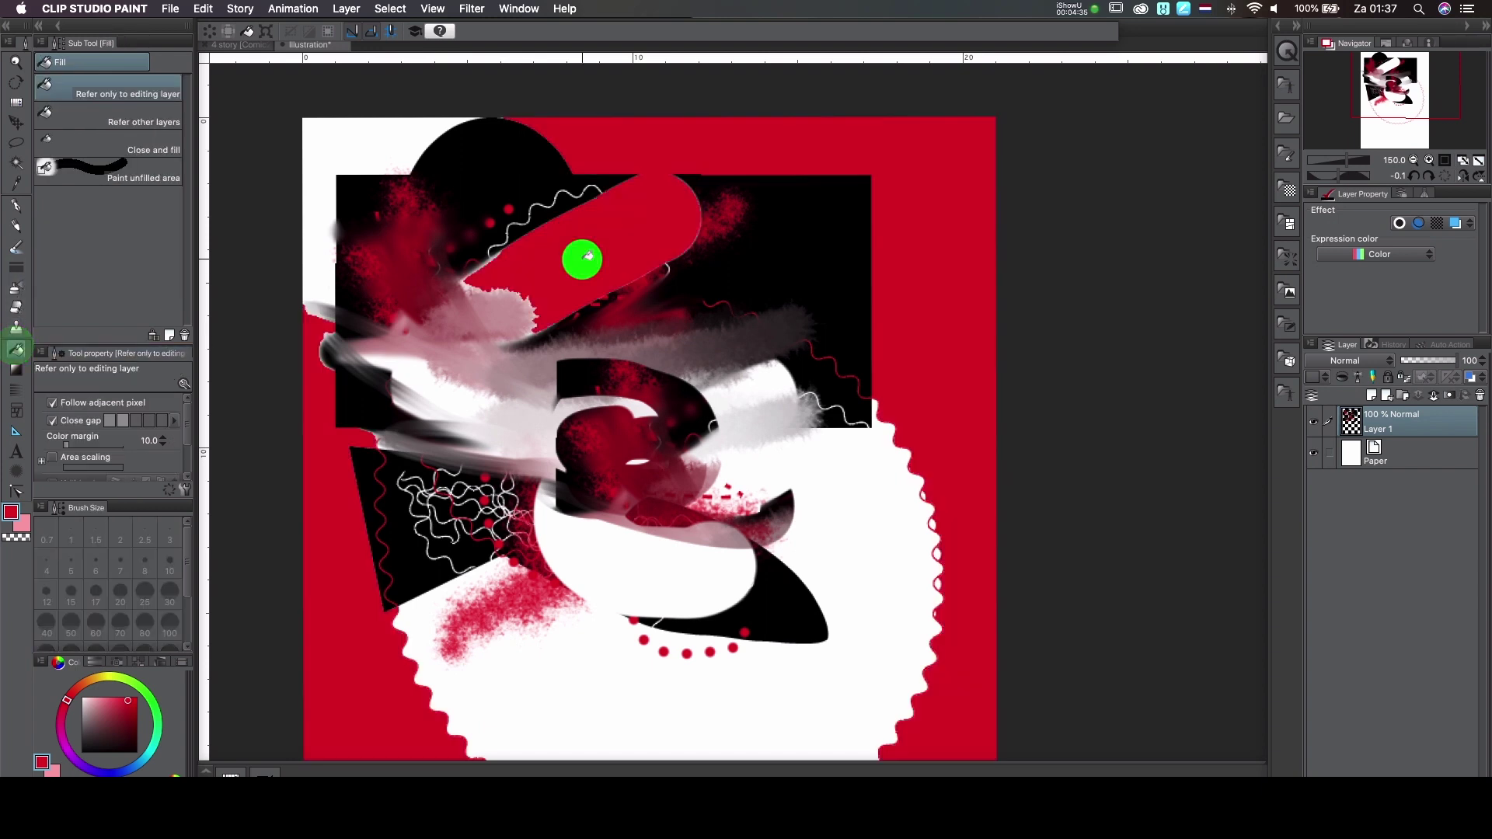
{"action": "left_click", "coordinate": [372, 138]}
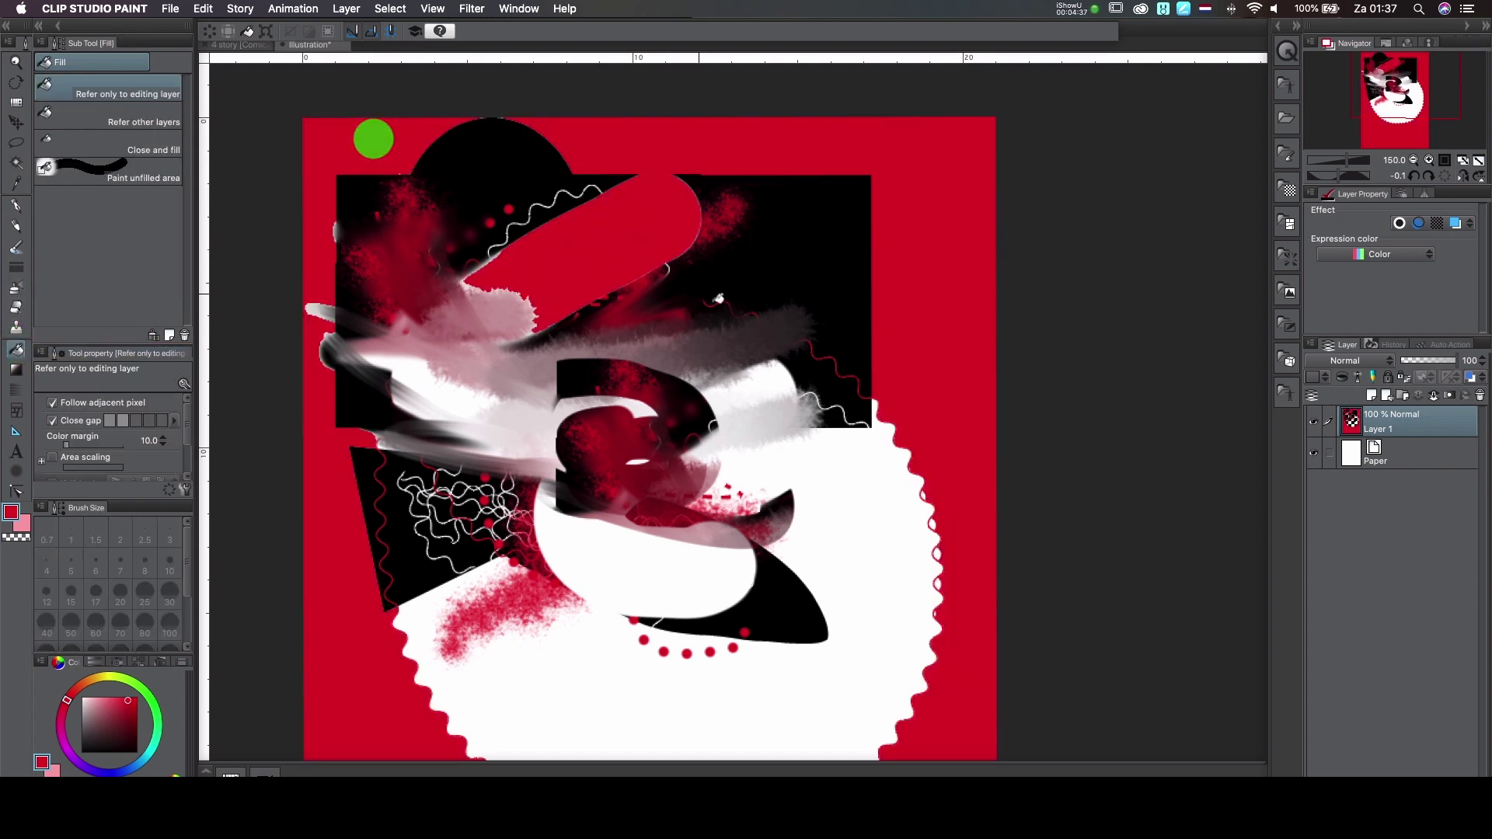
Try a Blue sky gradient across the canvas, then undo it
{"action": "left_click", "coordinate": [16, 369]}
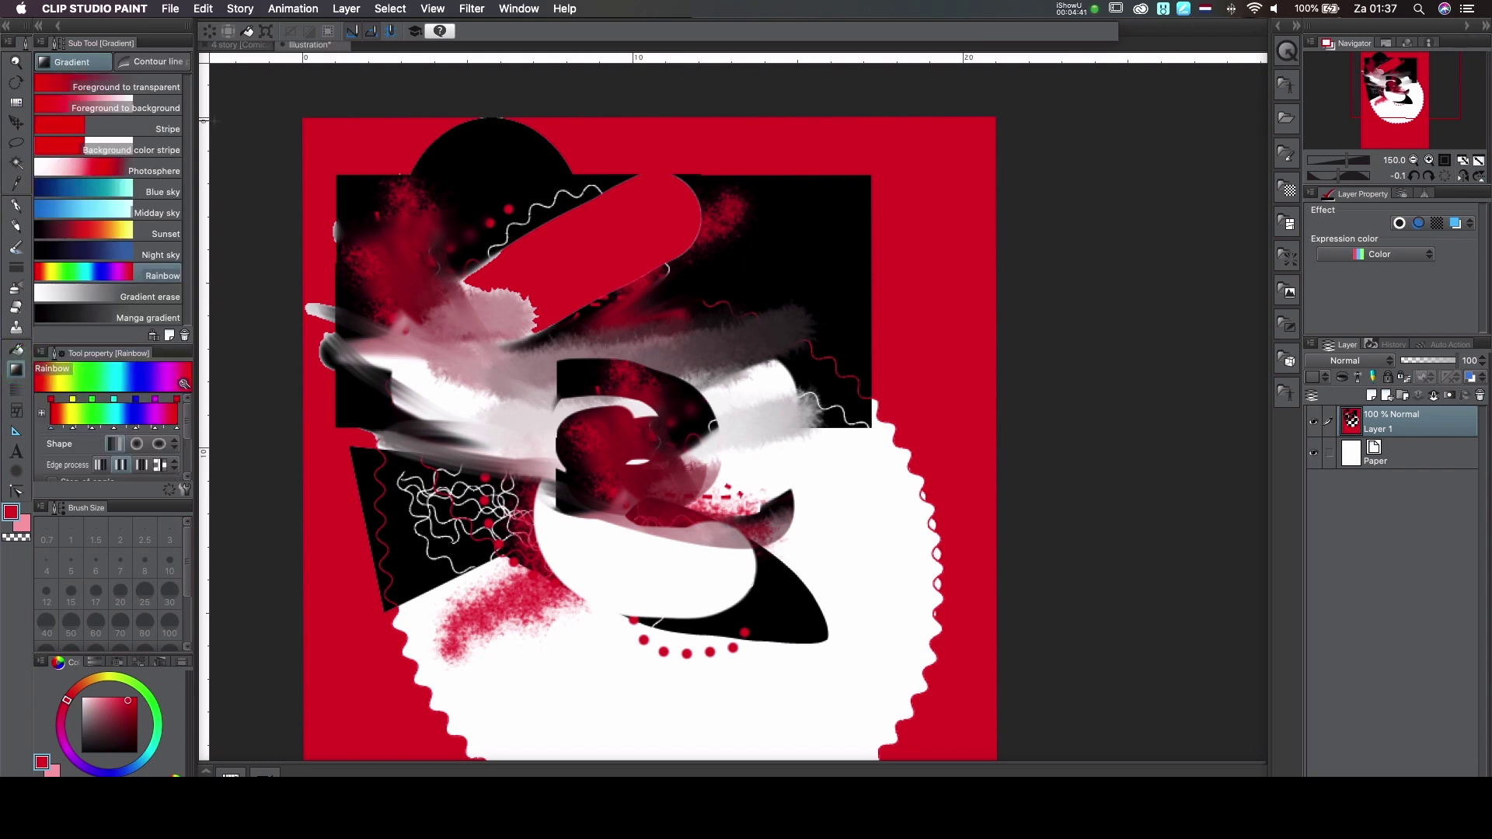
{"action": "left_click", "coordinate": [124, 191]}
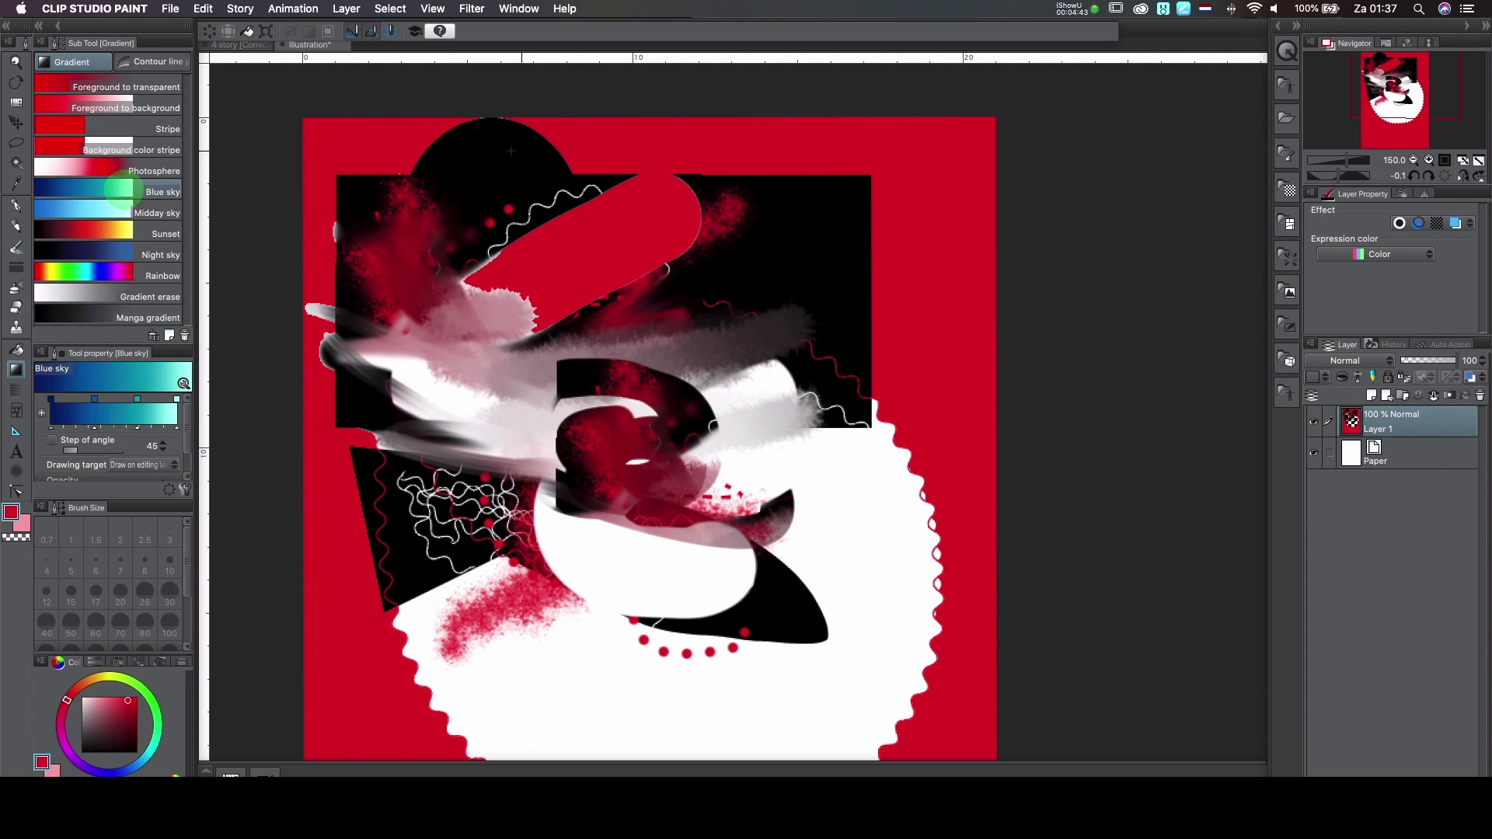
{"action": "left_click_drag", "start_coordinate": [494, 229], "coordinate": [957, 467]}
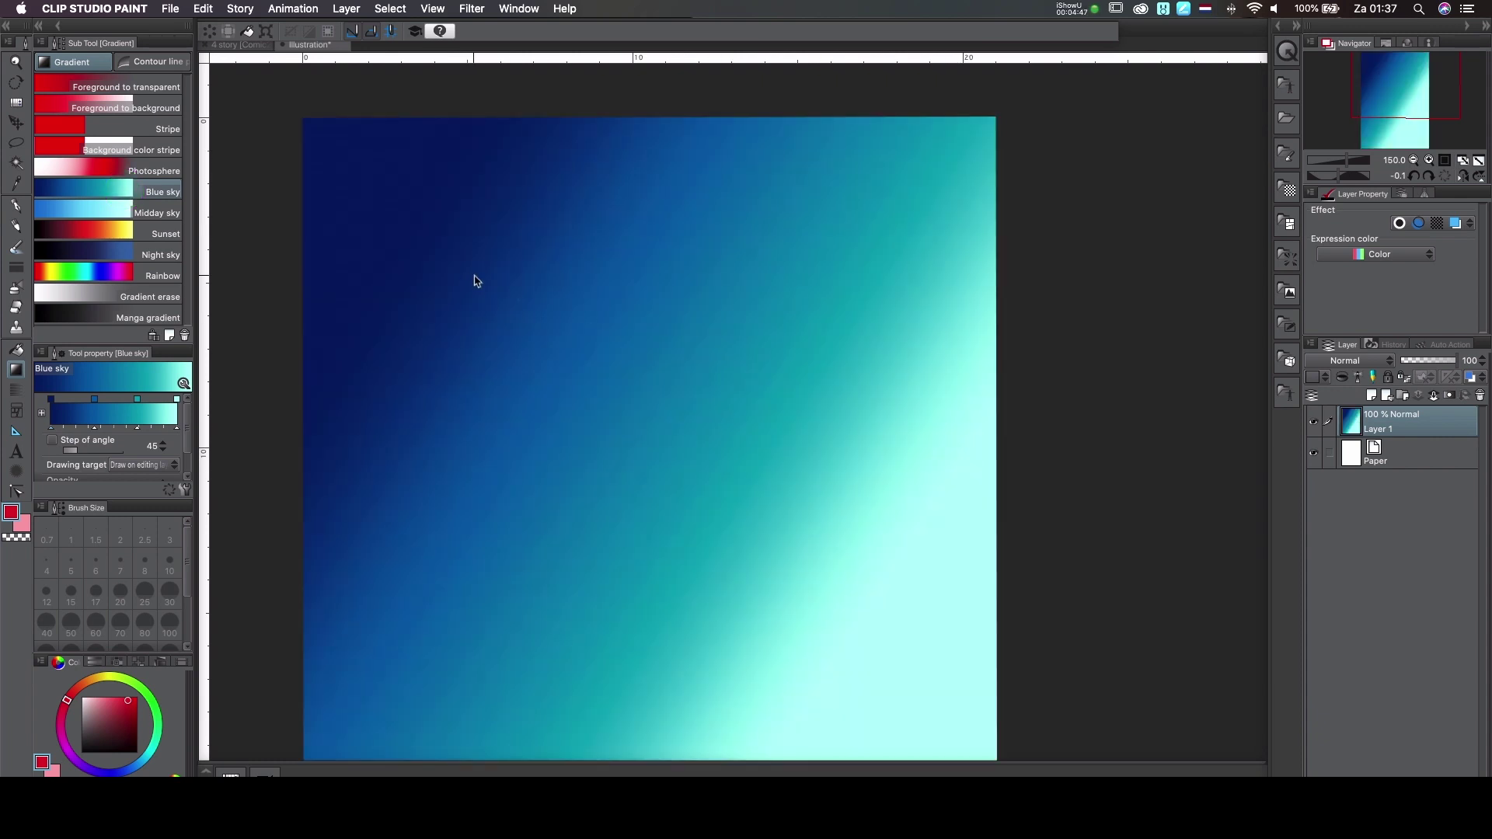
{"action": "key", "text": "super+z"}
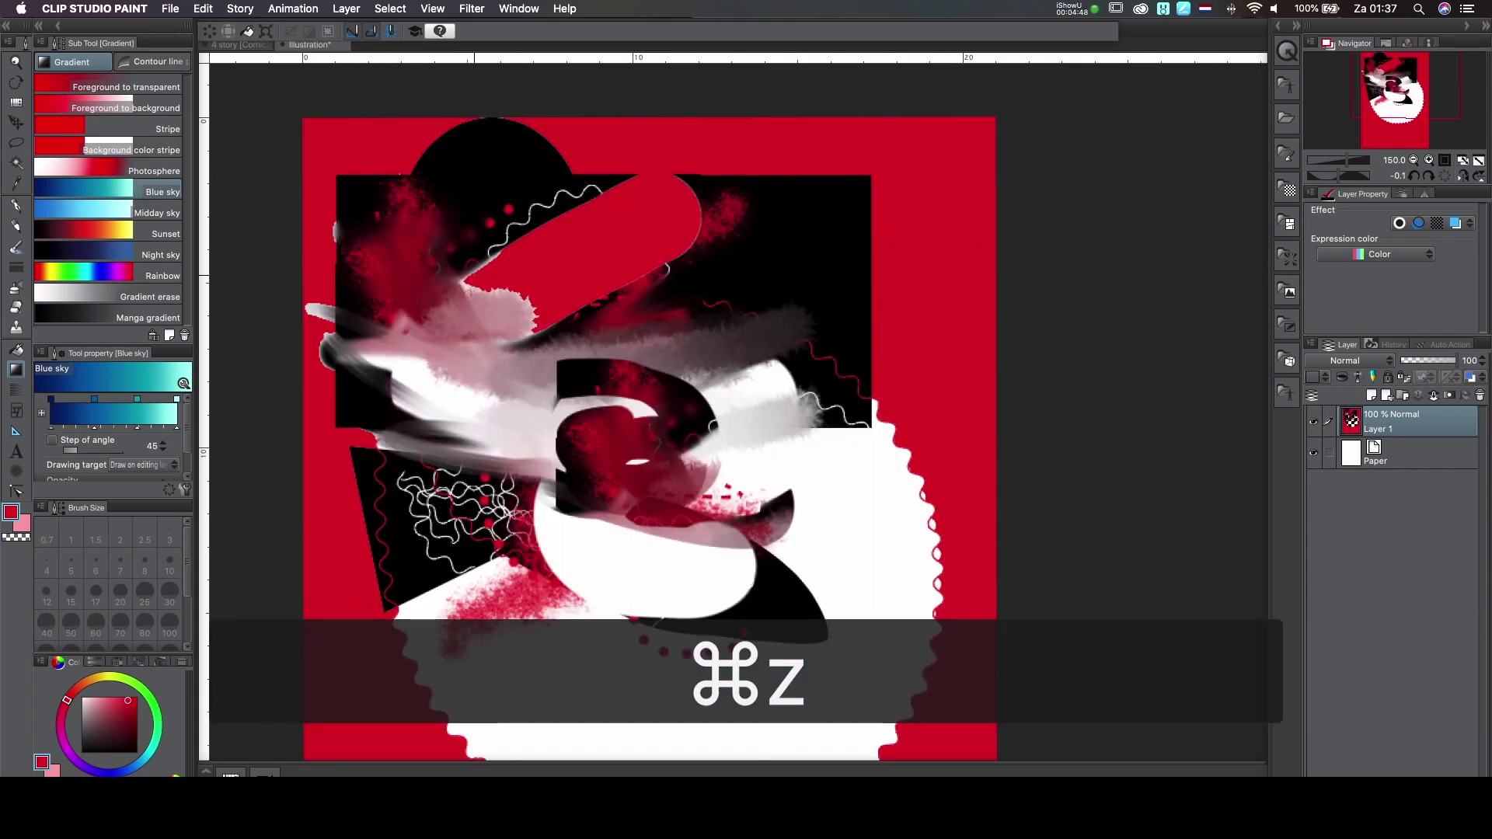
{"action": "left_click", "coordinate": [15, 390]}
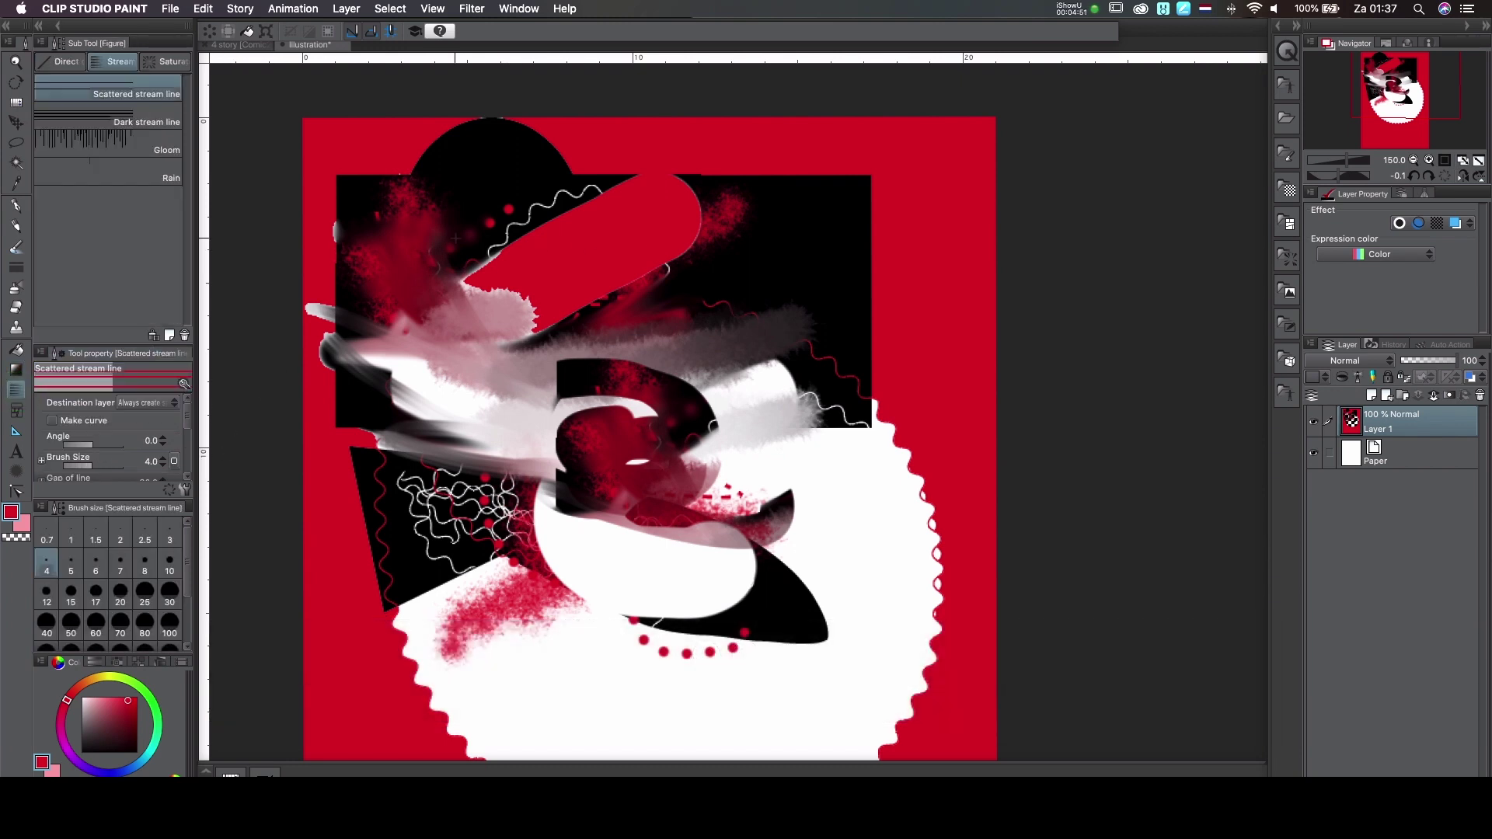
{"action": "left_click", "coordinate": [60, 68]}
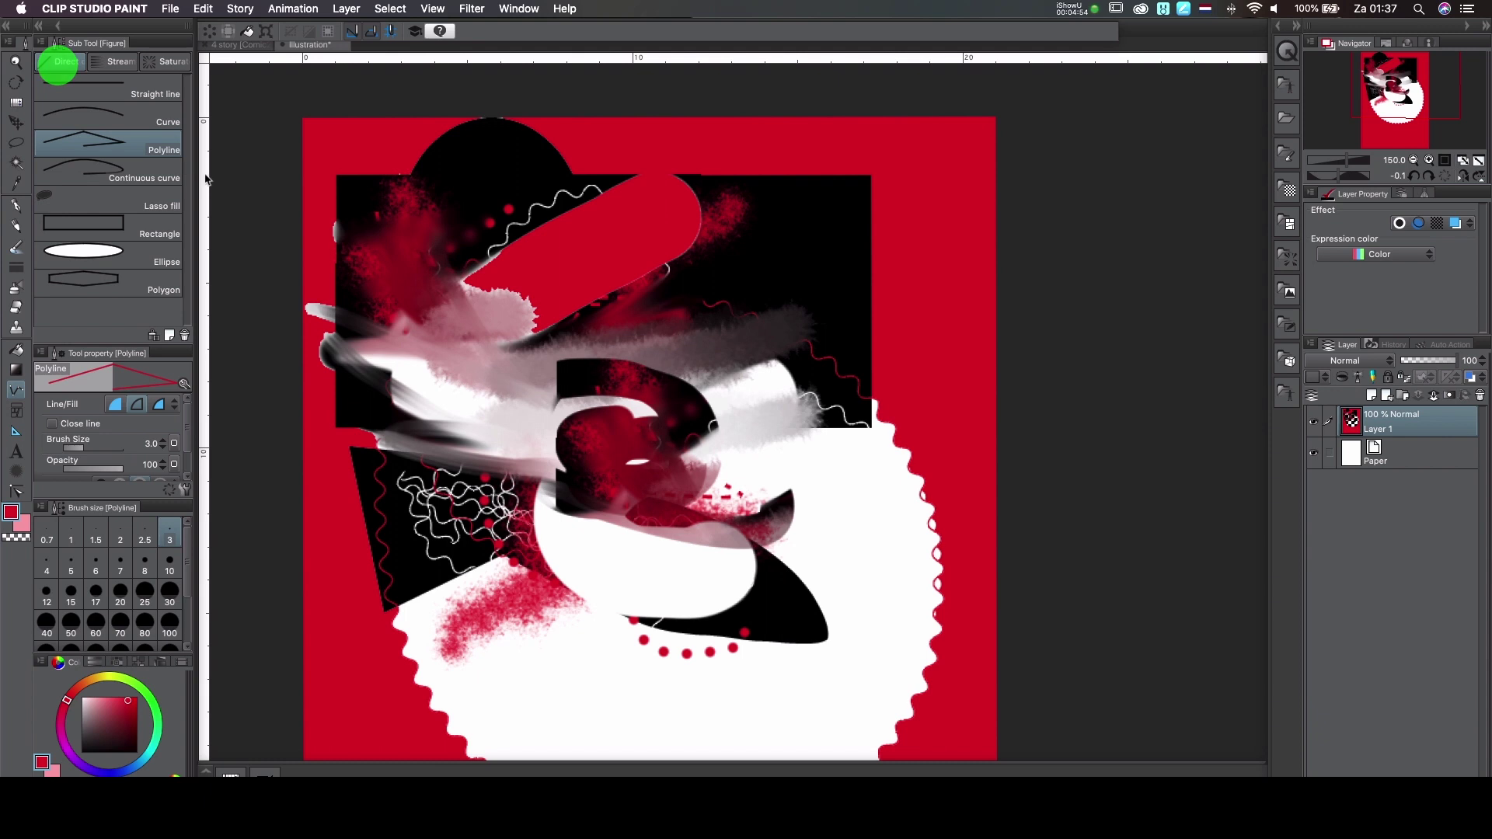
{"action": "left_click", "coordinate": [82, 254]}
{"action": "left_click_drag", "start_coordinate": [557, 329], "coordinate": [962, 474]}
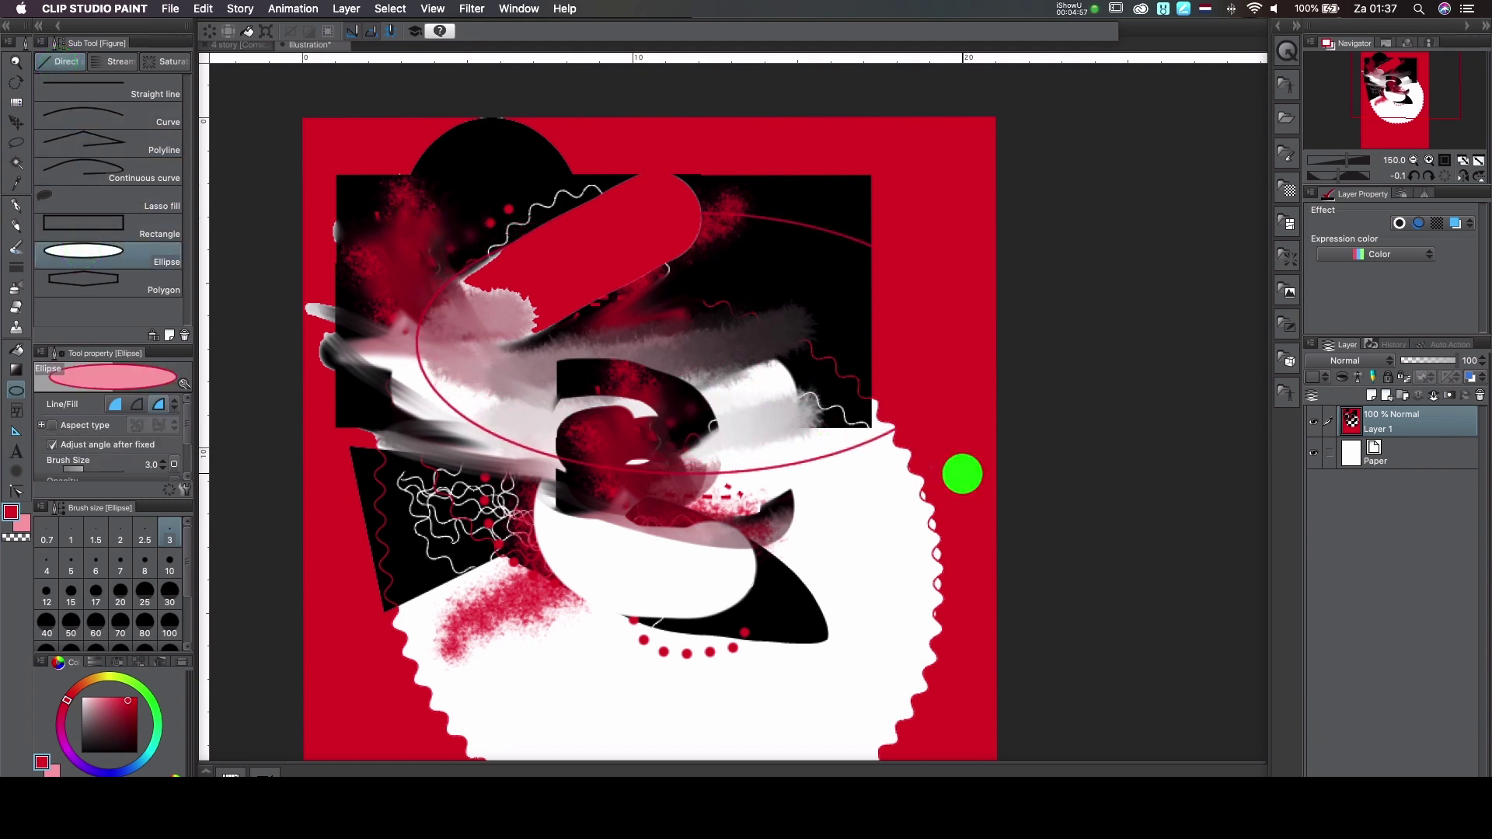
{"action": "left_click", "coordinate": [396, 342]}
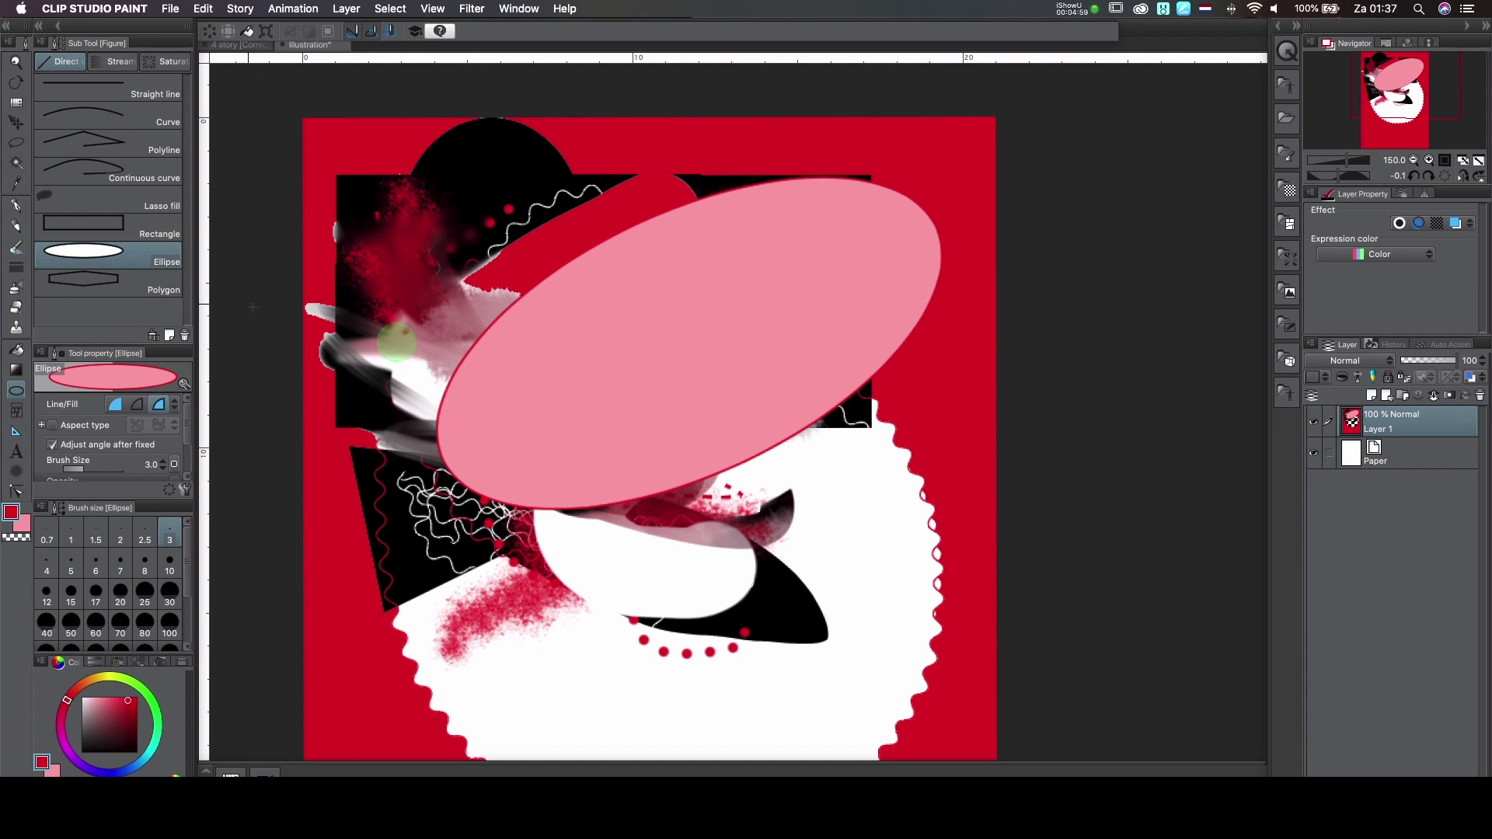
{"action": "key", "text": "super+z"}
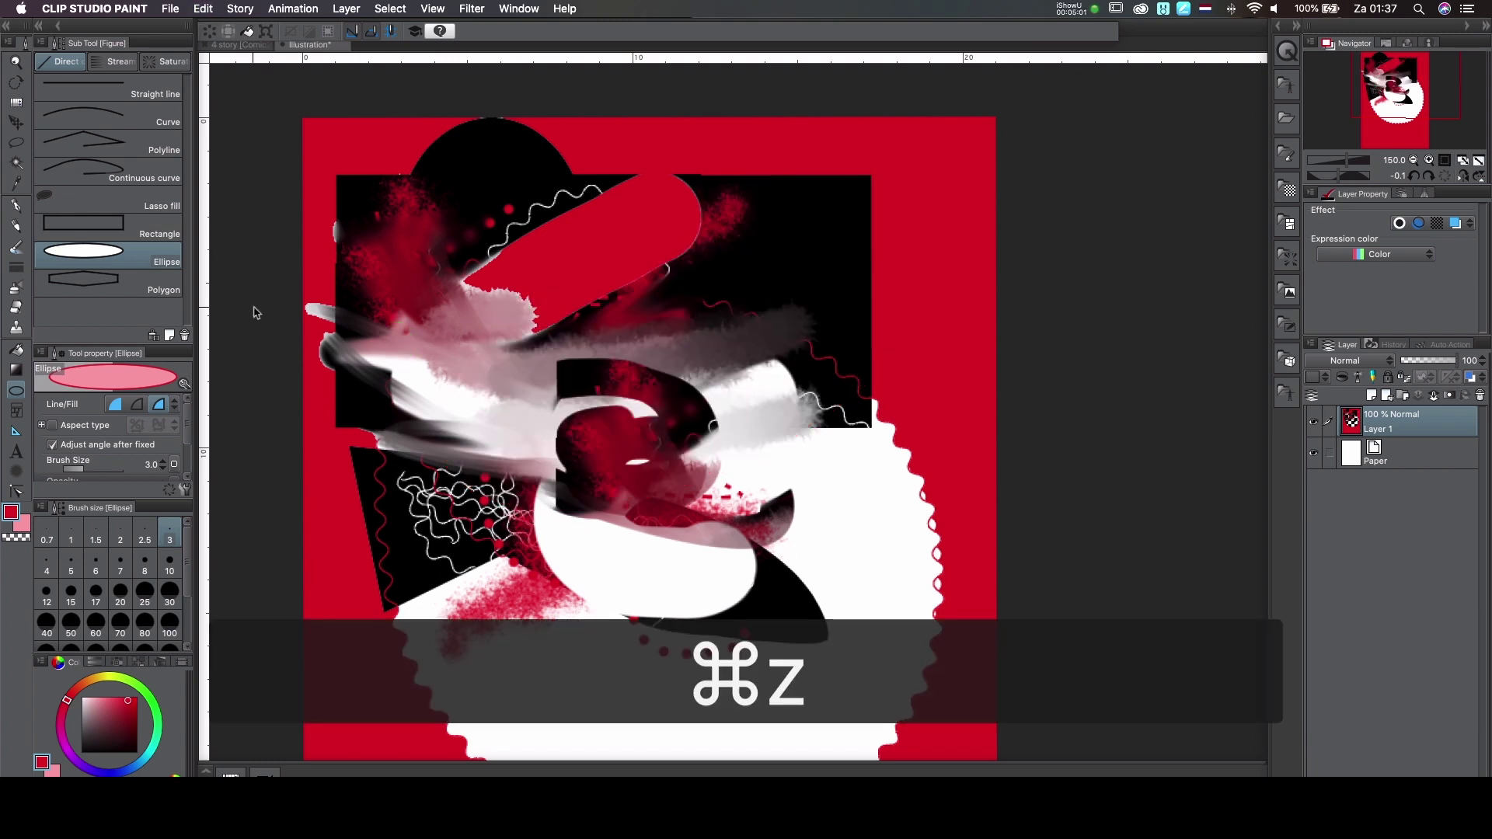
{"action": "left_click", "coordinate": [17, 411]}
Draw four rectangle frame bars across the artwork, then undo them all
{"action": "left_click_drag", "start_coordinate": [369, 254], "coordinate": [656, 296]}
{"action": "left_click_drag", "start_coordinate": [480, 201], "coordinate": [510, 453]}
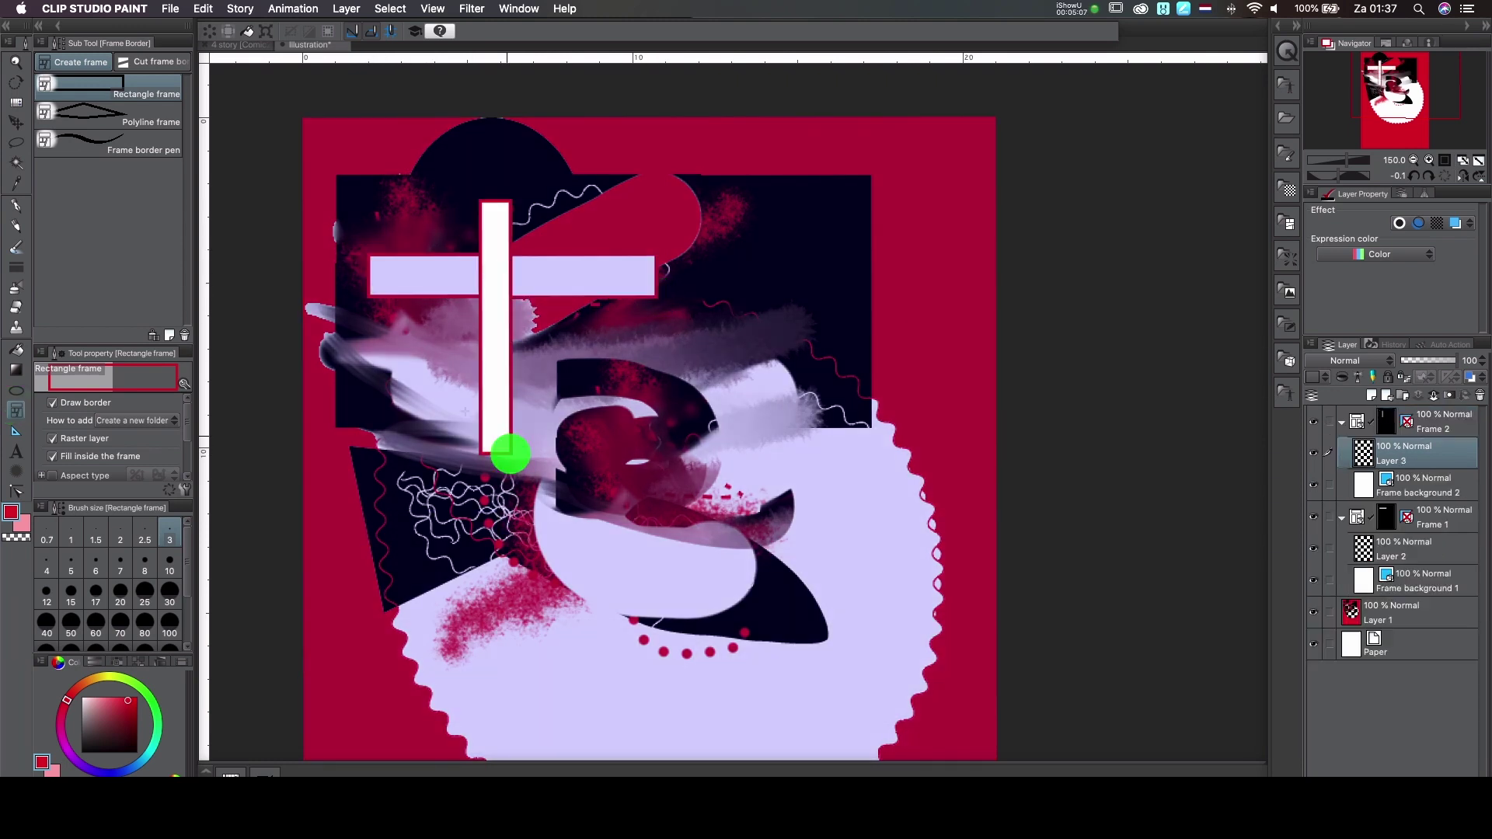
{"action": "left_click_drag", "start_coordinate": [339, 343], "coordinate": [550, 375]}
{"action": "left_click", "coordinate": [696, 386]}
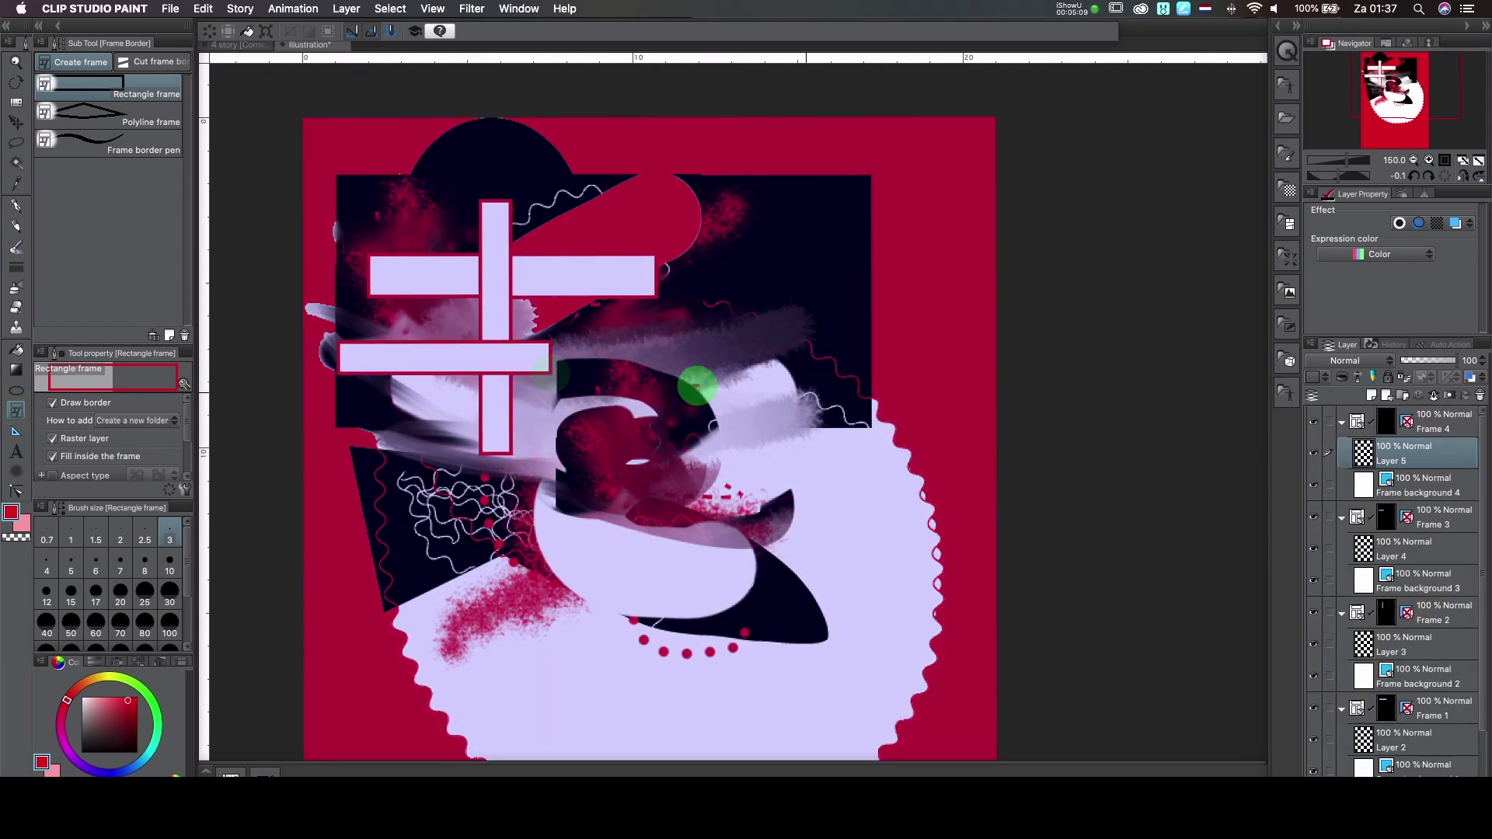
{"action": "left_click_drag", "start_coordinate": [808, 397], "coordinate": [401, 398]}
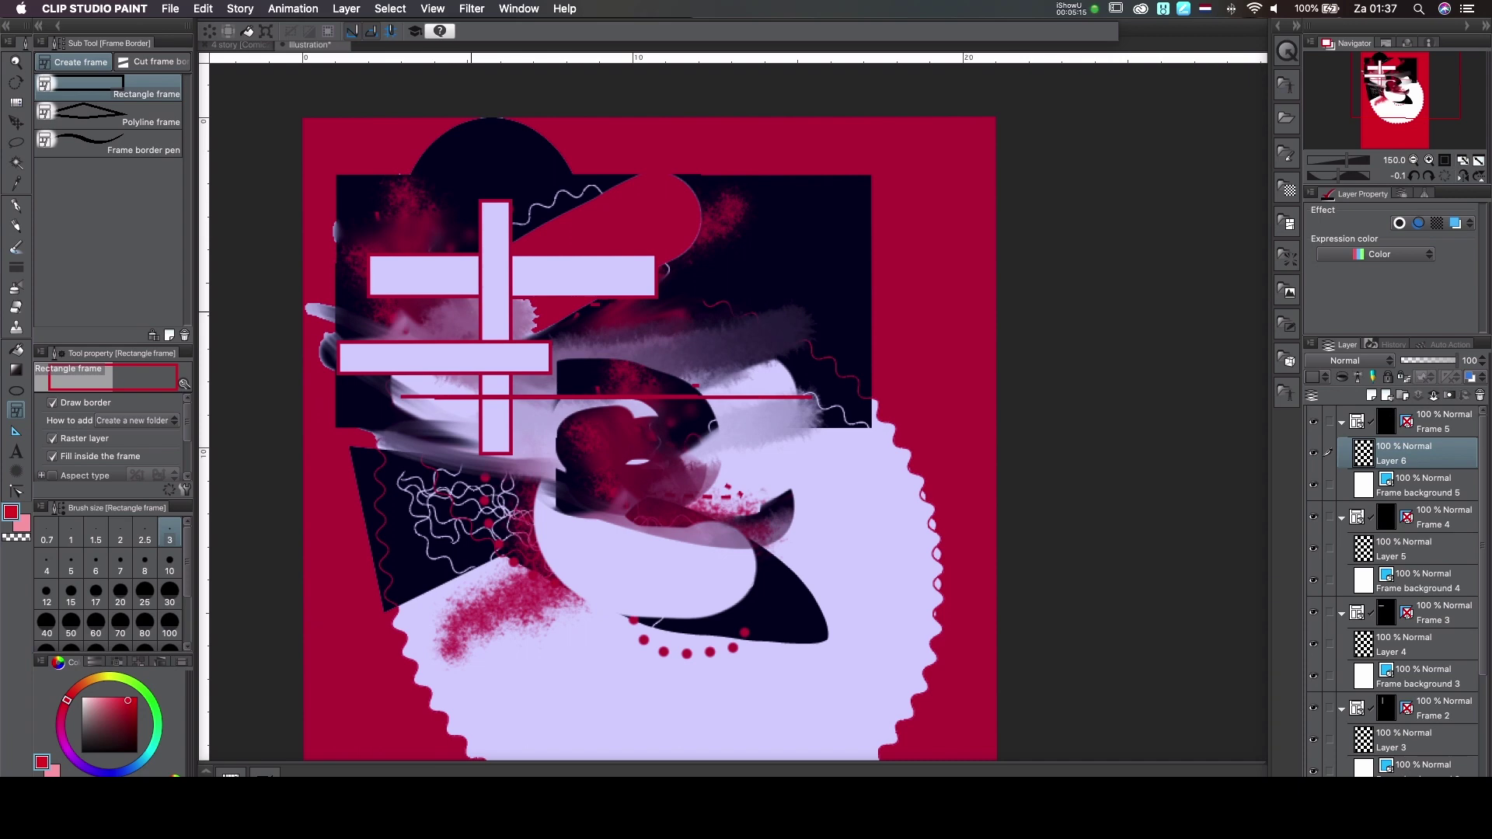
{"action": "key", "text": "super+z"}
{"action": "key", "text": "super+z"}
{"action": "key", "text": "super+z"}
{"action": "key", "text": "super+z"}
{"action": "key", "text": "super+z"}
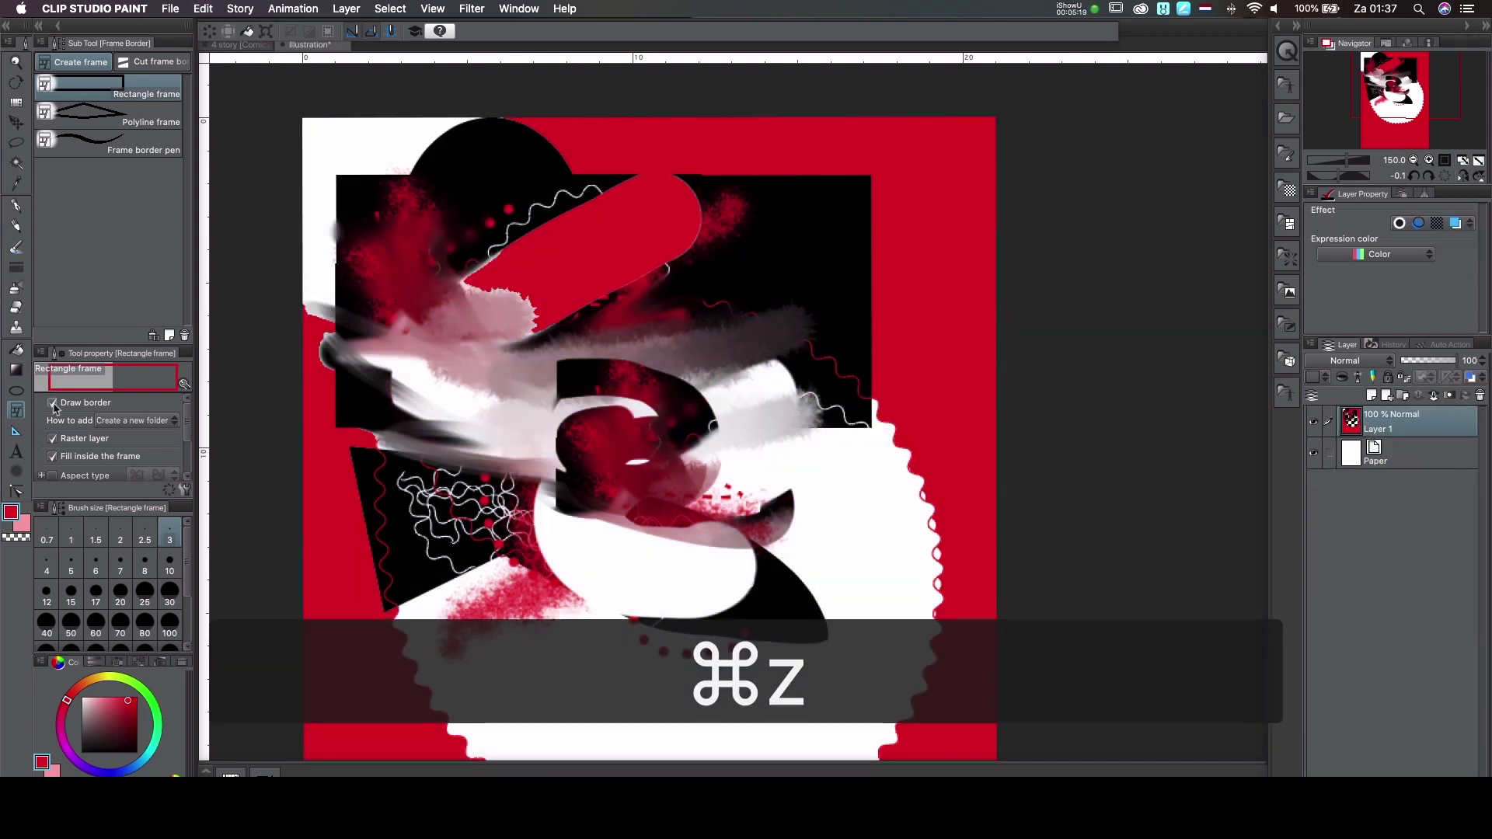
Lay a horizontal straight ruler across the collage and a tilted elliptical ruler over the centre
{"action": "left_click", "coordinate": [16, 430]}
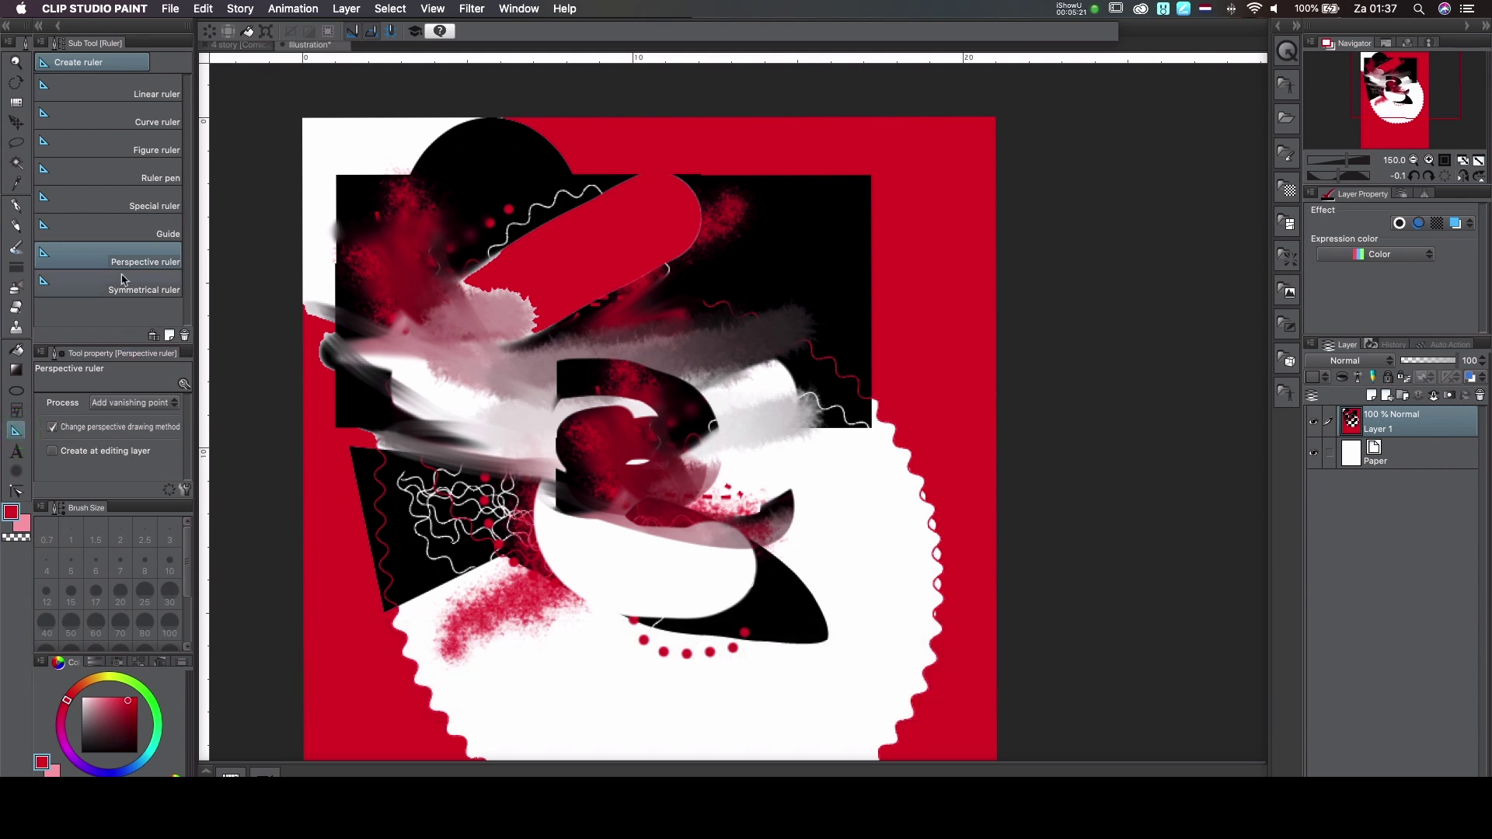
{"action": "left_click", "coordinate": [136, 86]}
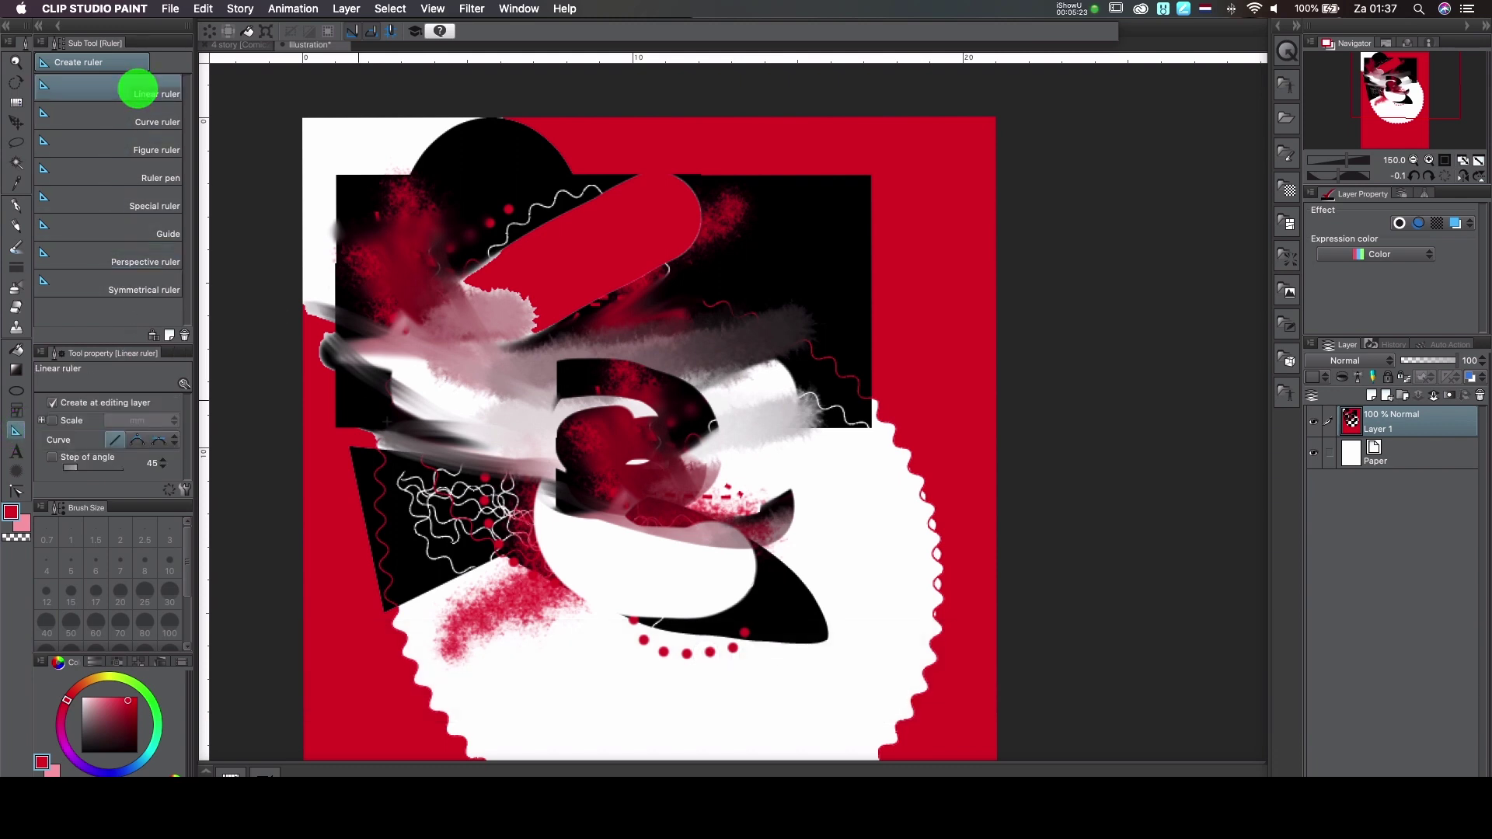
{"action": "left_click_drag", "start_coordinate": [248, 332], "coordinate": [1133, 336]}
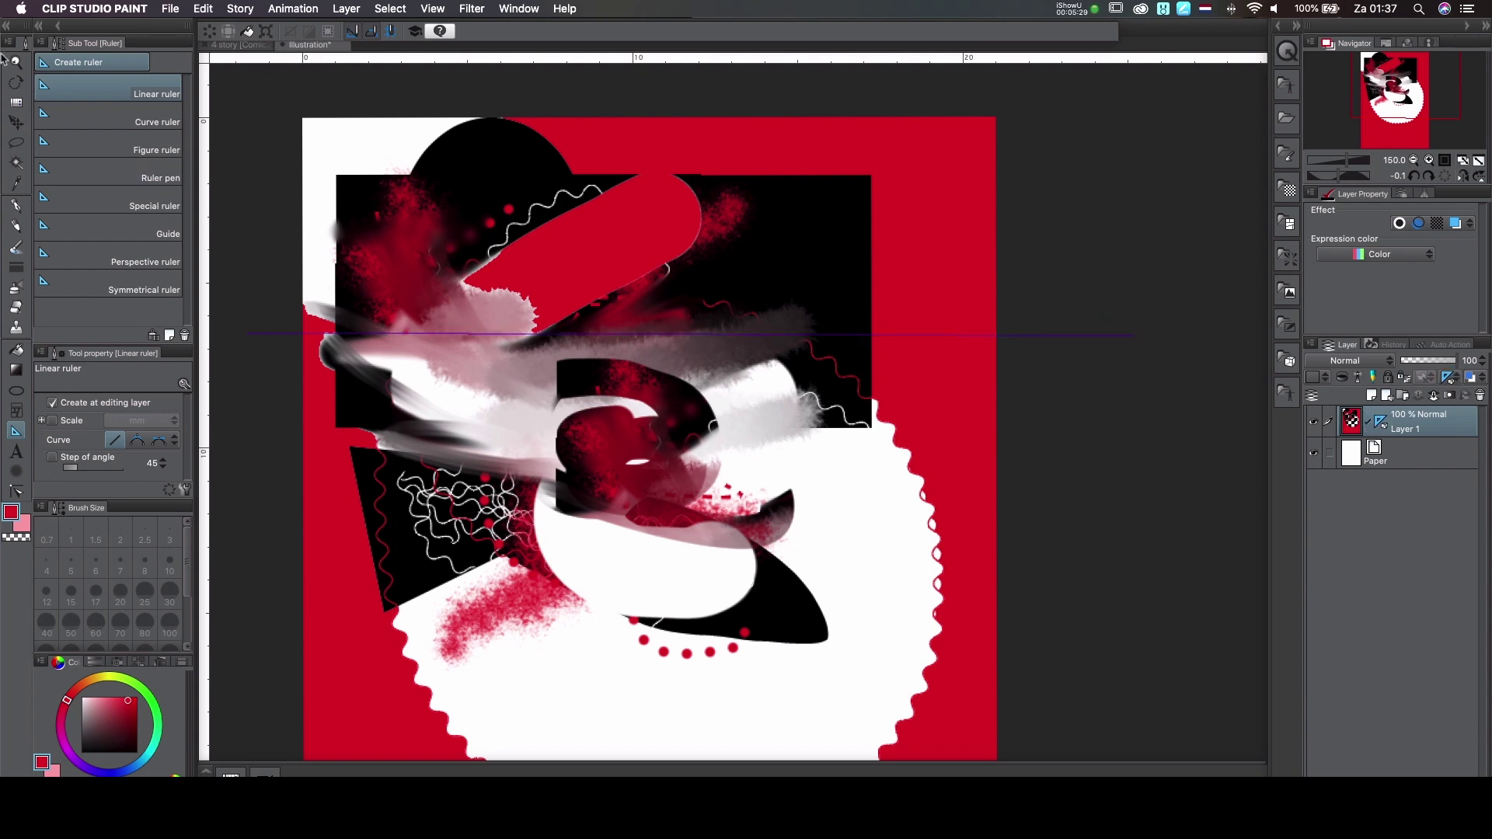
{"action": "left_click", "coordinate": [118, 134]}
{"action": "left_click_drag", "start_coordinate": [602, 425], "coordinate": [783, 683]}
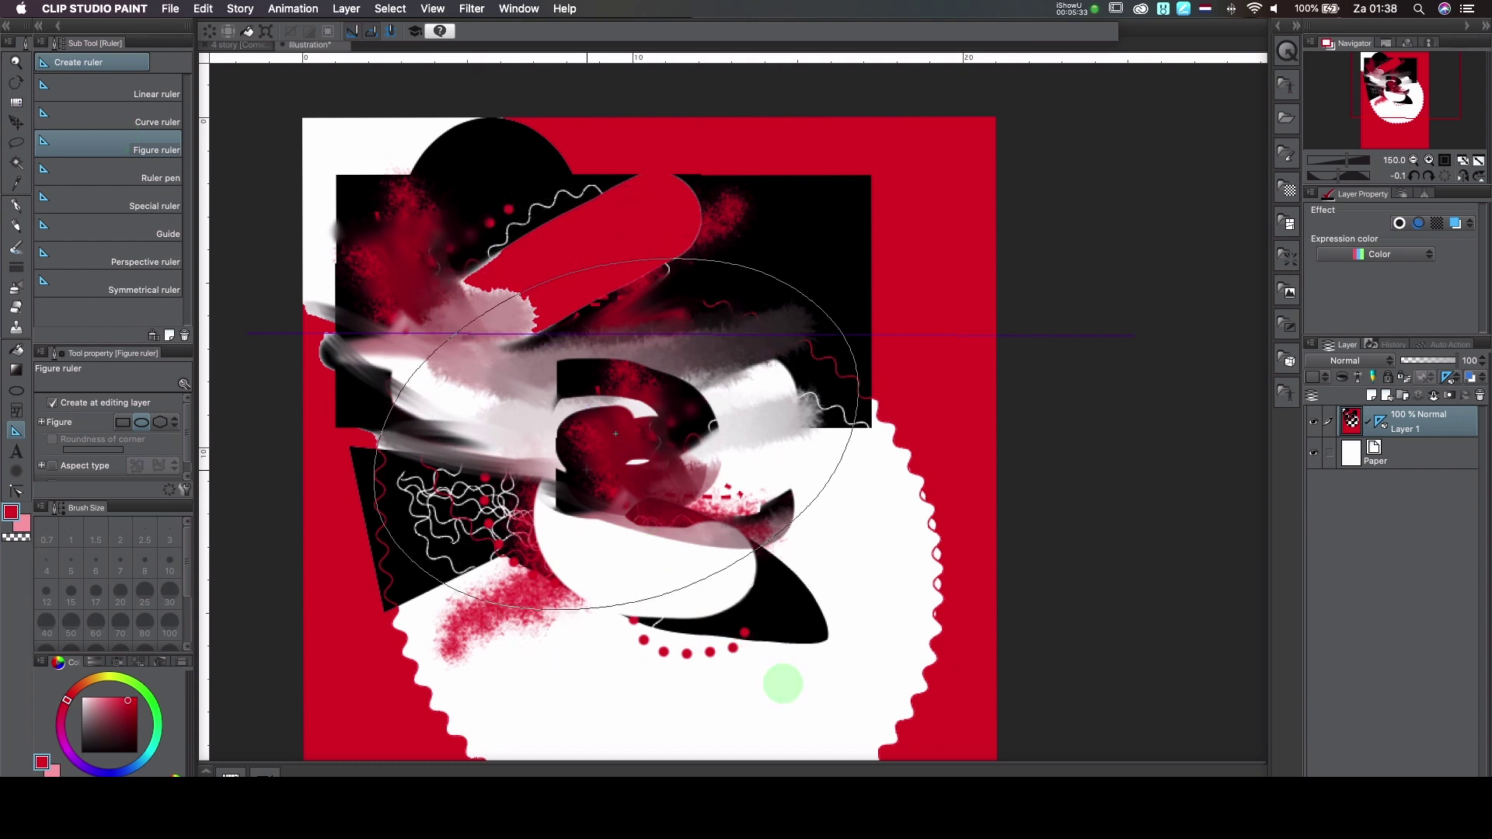
{"action": "left_click", "coordinate": [584, 469]}
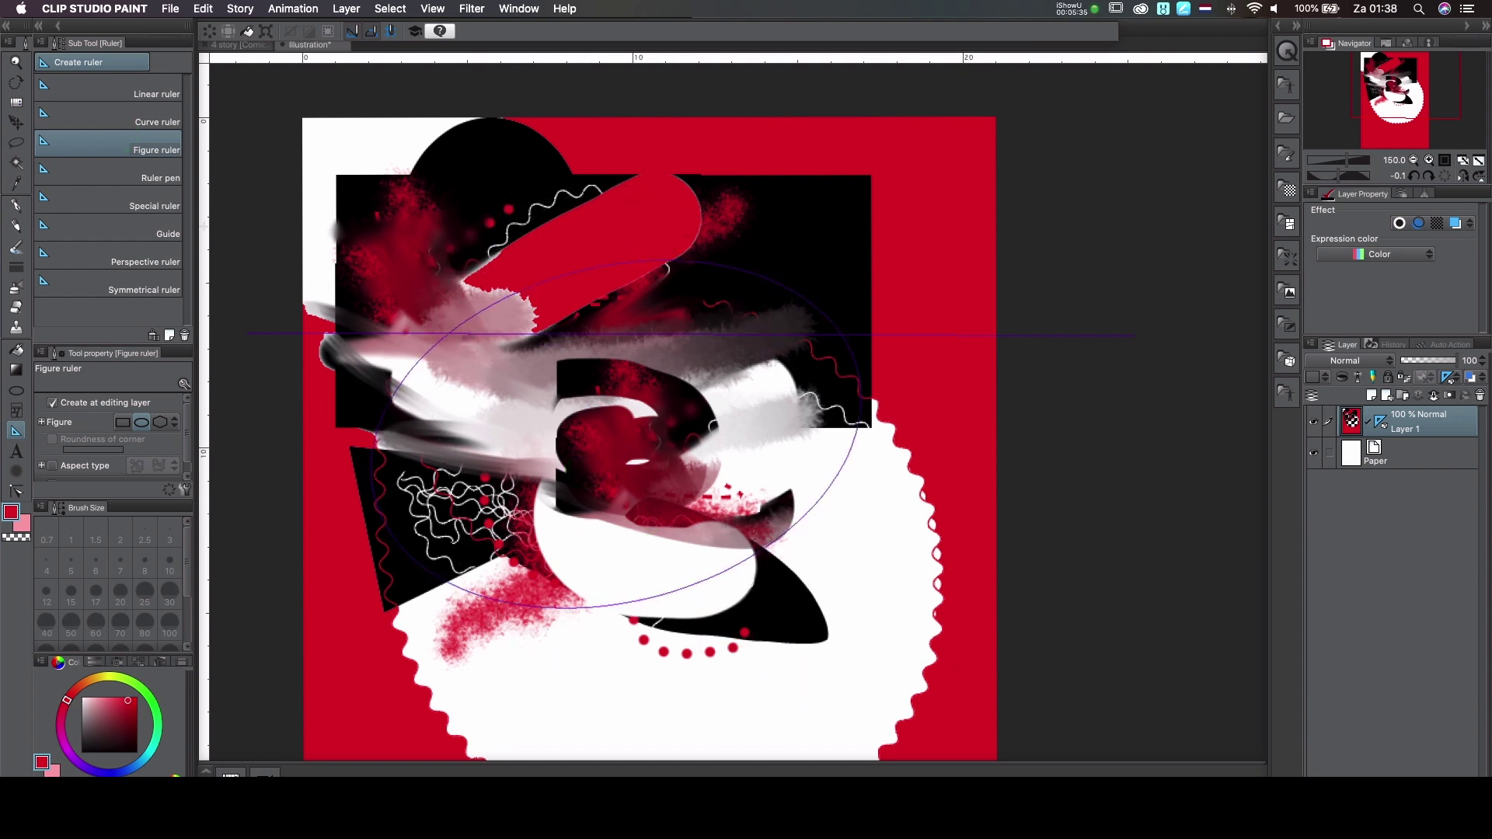
Start a perspective ruler, cancel it with Esc, and recentre the artwork via the Navigator
{"action": "left_click", "coordinate": [139, 230]}
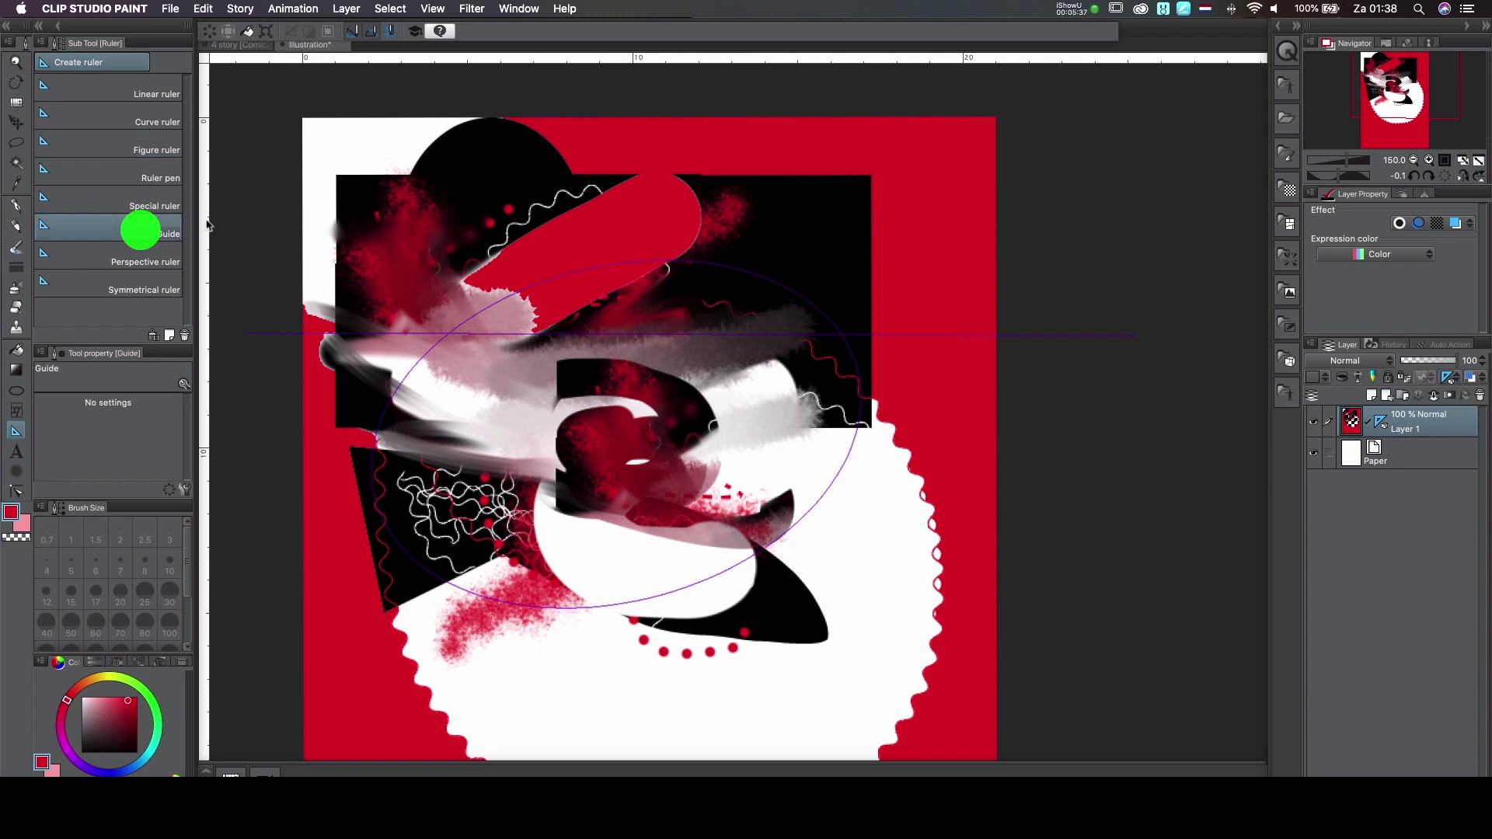
{"action": "left_click", "coordinate": [161, 260]}
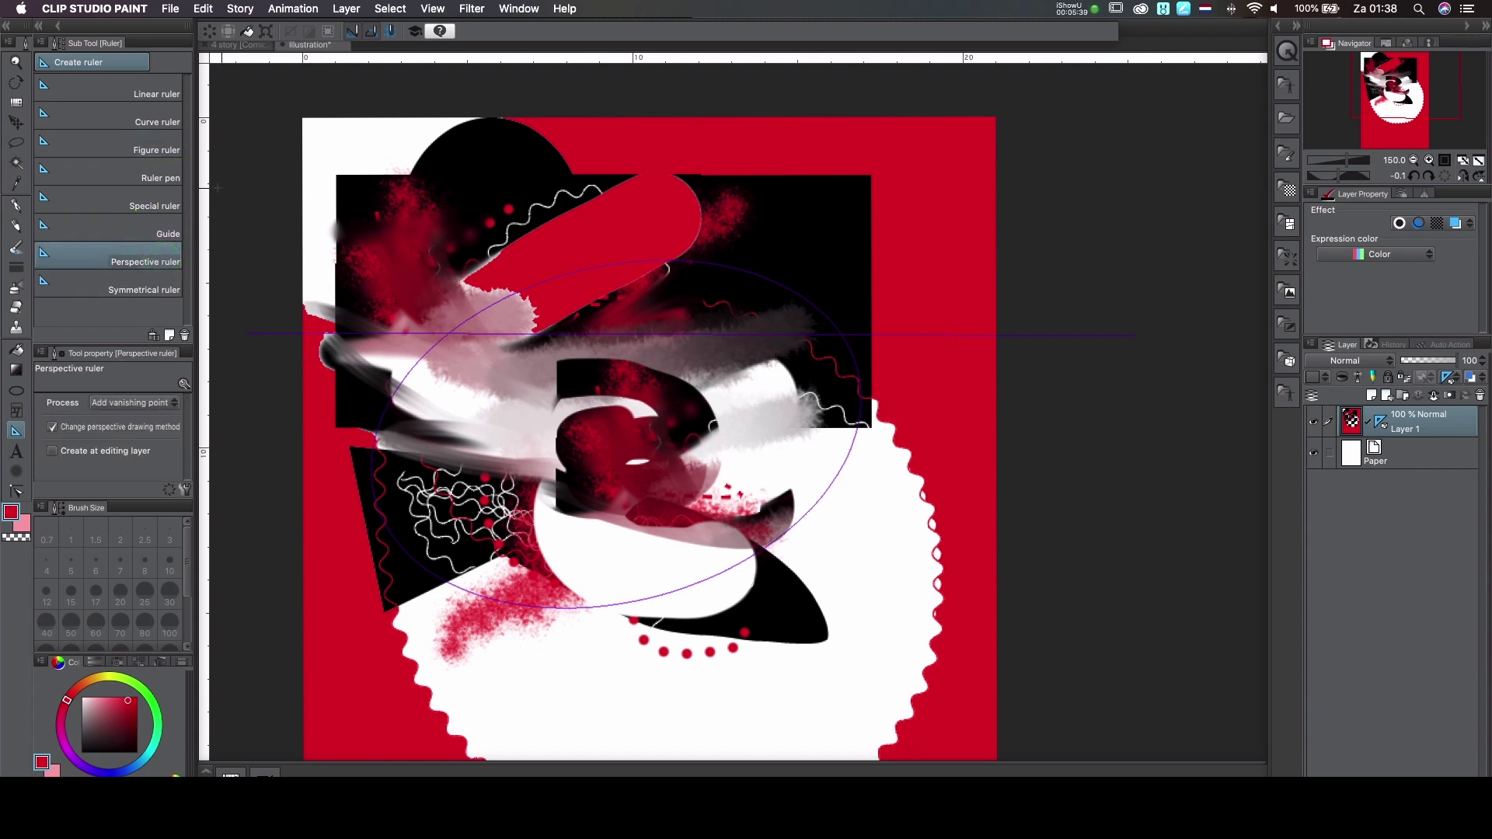
{"action": "left_click_drag", "start_coordinate": [217, 187], "coordinate": [780, 375]}
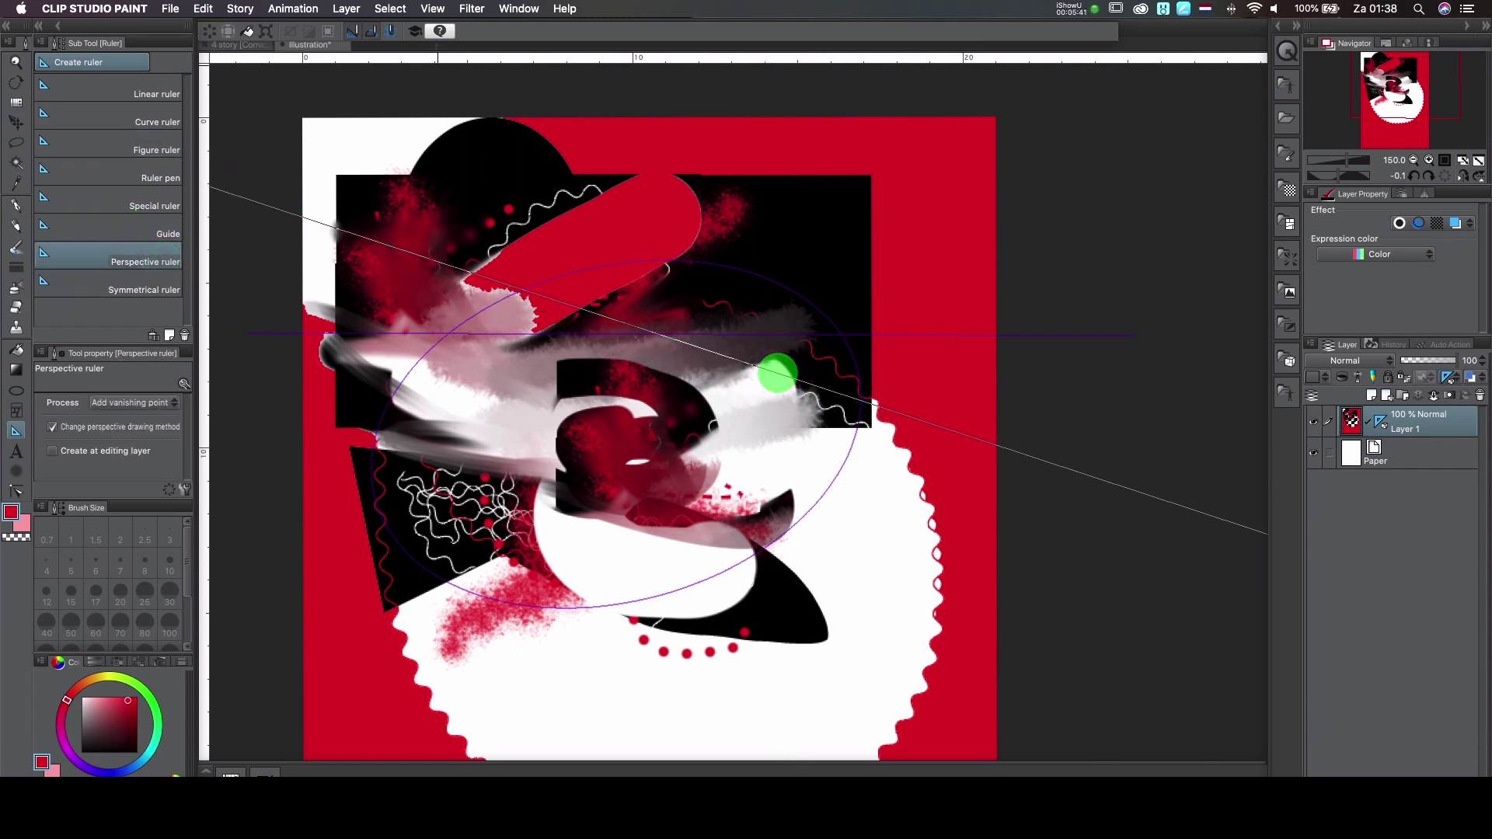
{"action": "left_click_drag", "start_coordinate": [777, 373], "coordinate": [388, 132]}
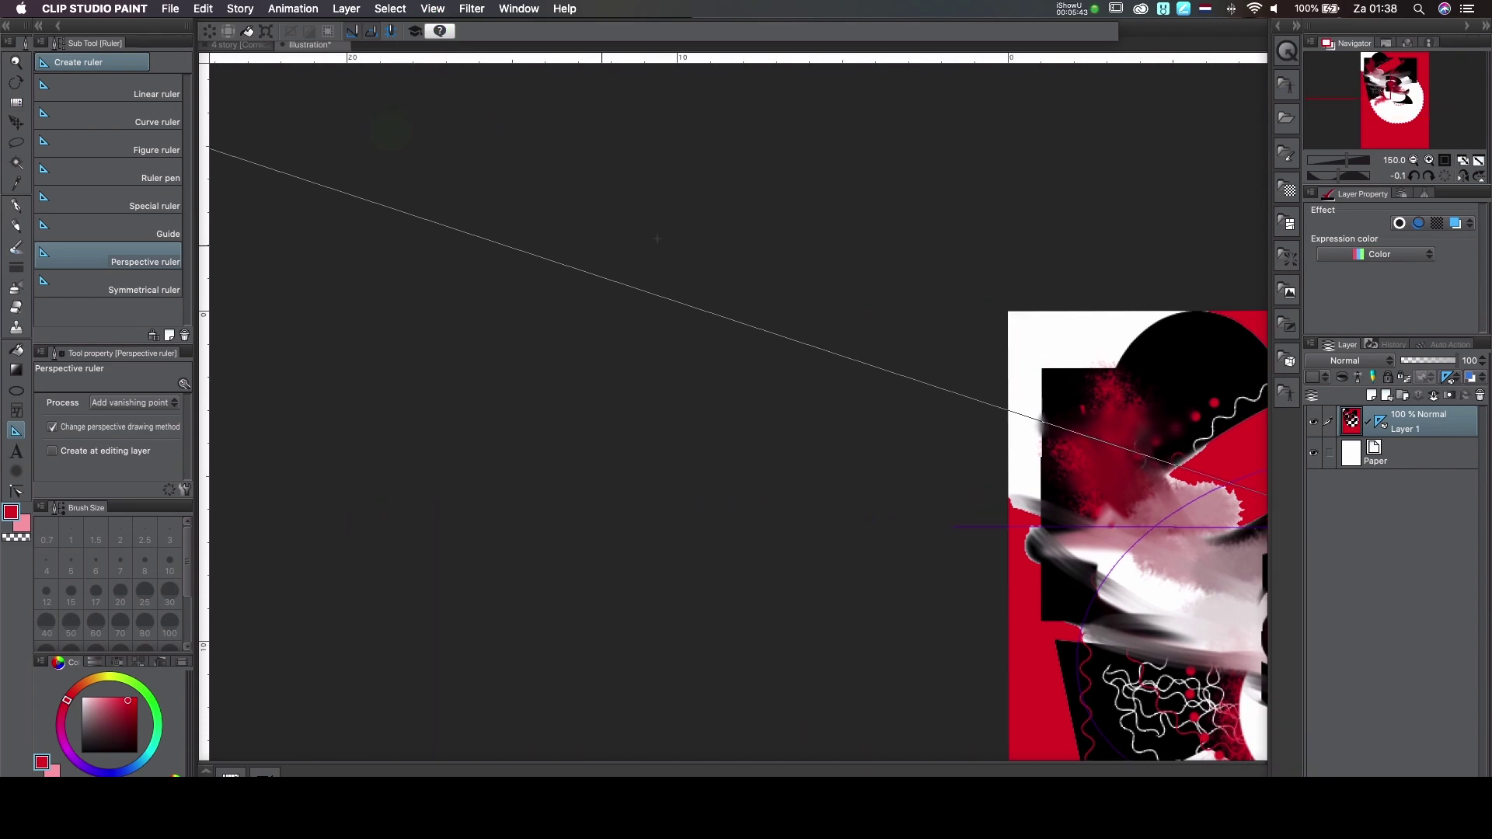
{"action": "scroll", "coordinate": [526, 216], "scroll_direction": "right", "scroll_amount": 10}
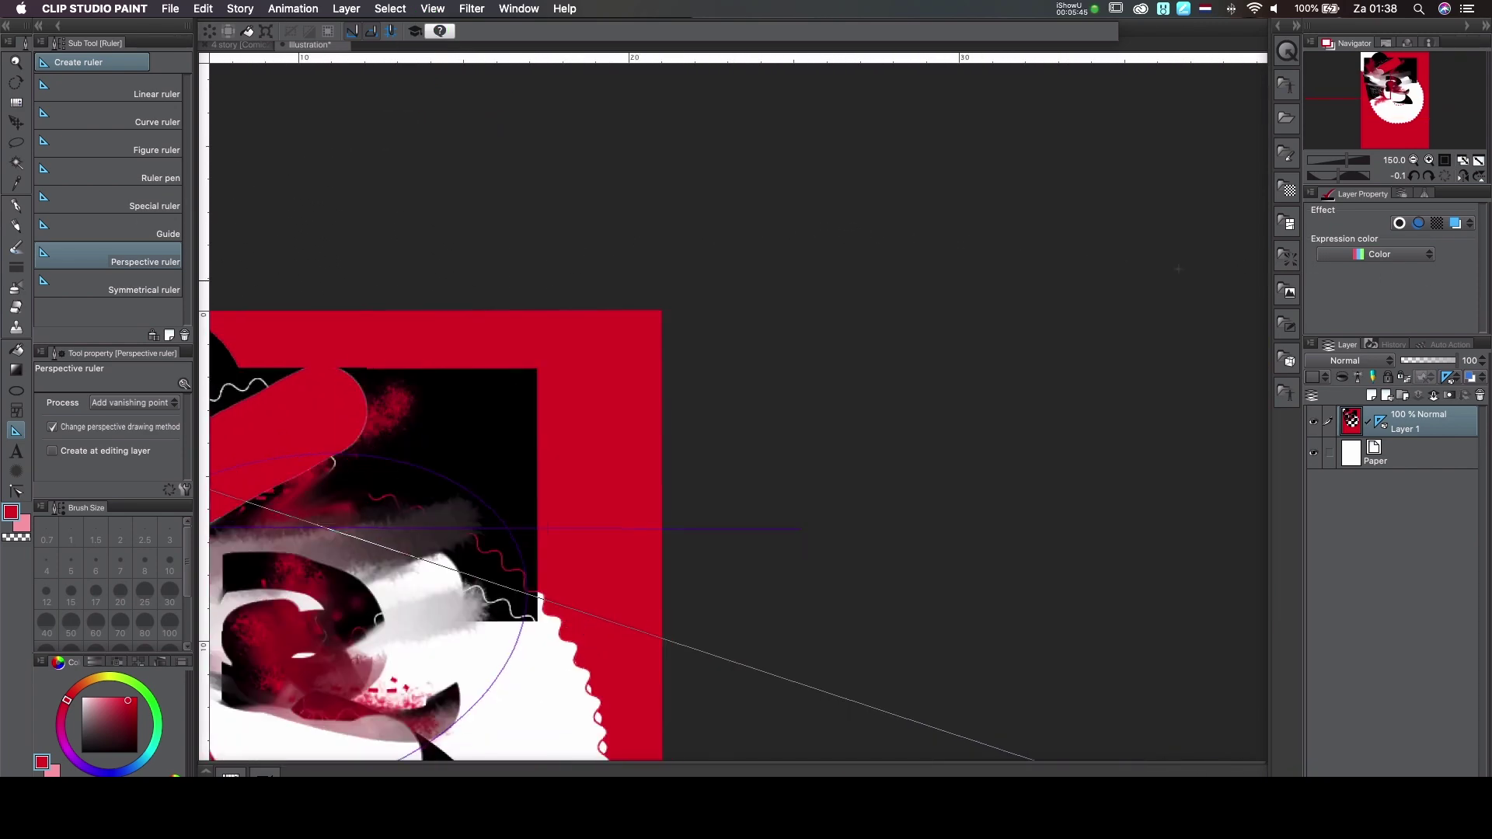
{"action": "scroll", "coordinate": [451, 192], "scroll_direction": "left", "scroll_amount": 10}
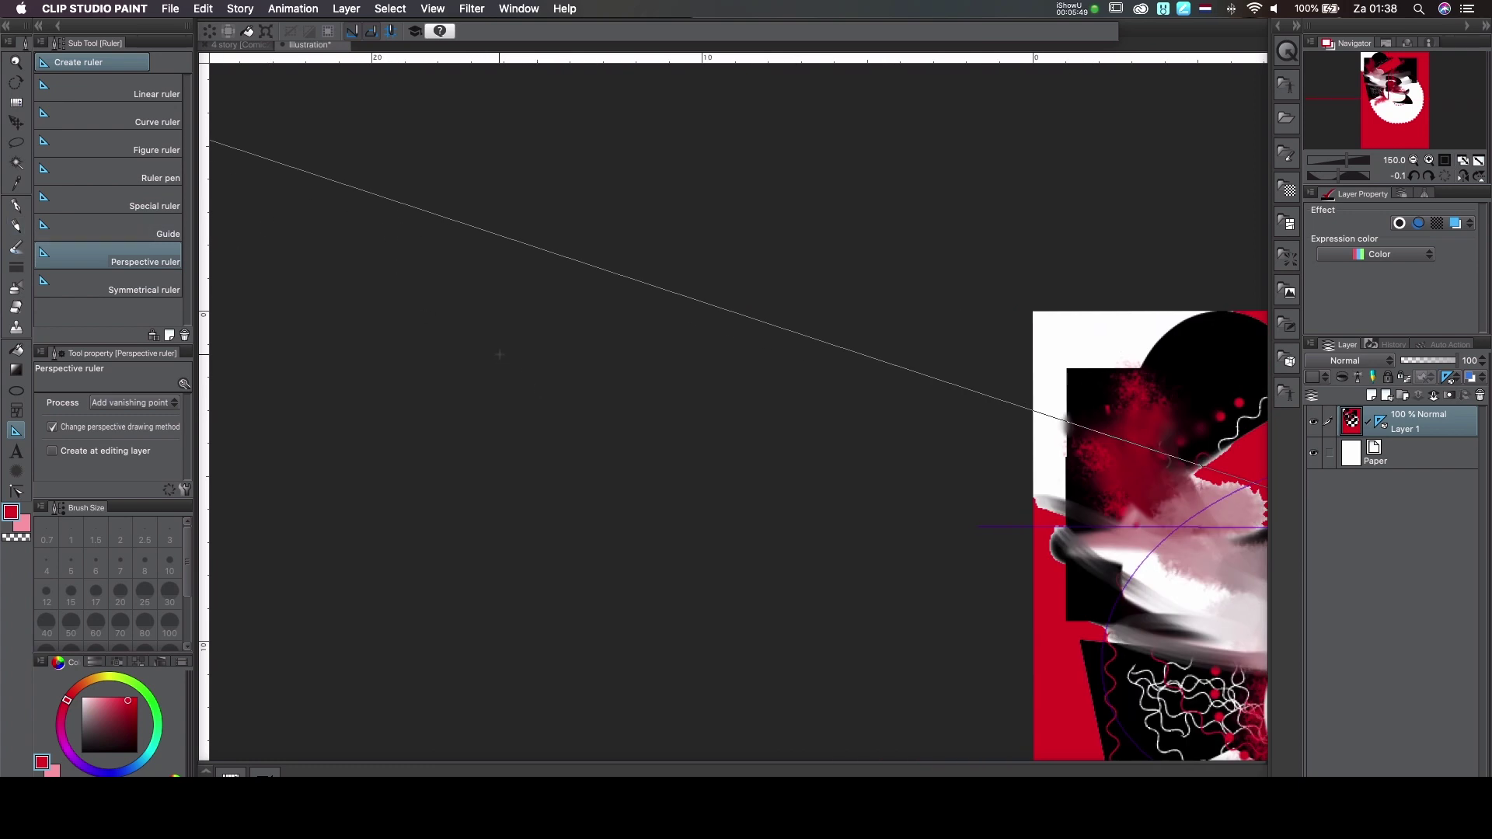
{"action": "key", "text": "Escape"}
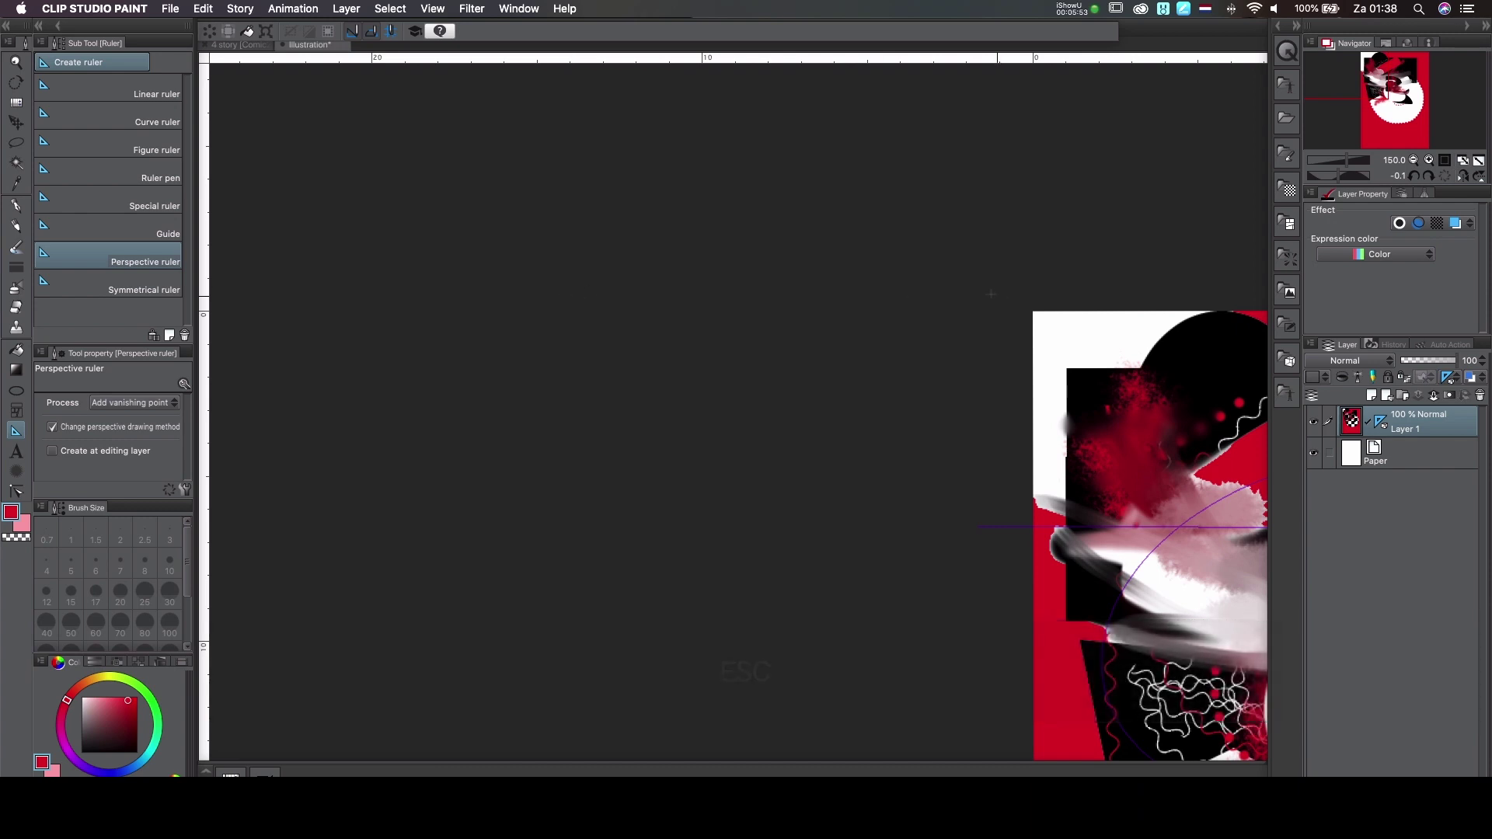
{"action": "left_click_drag", "start_coordinate": [1345, 75], "coordinate": [1413, 87]}
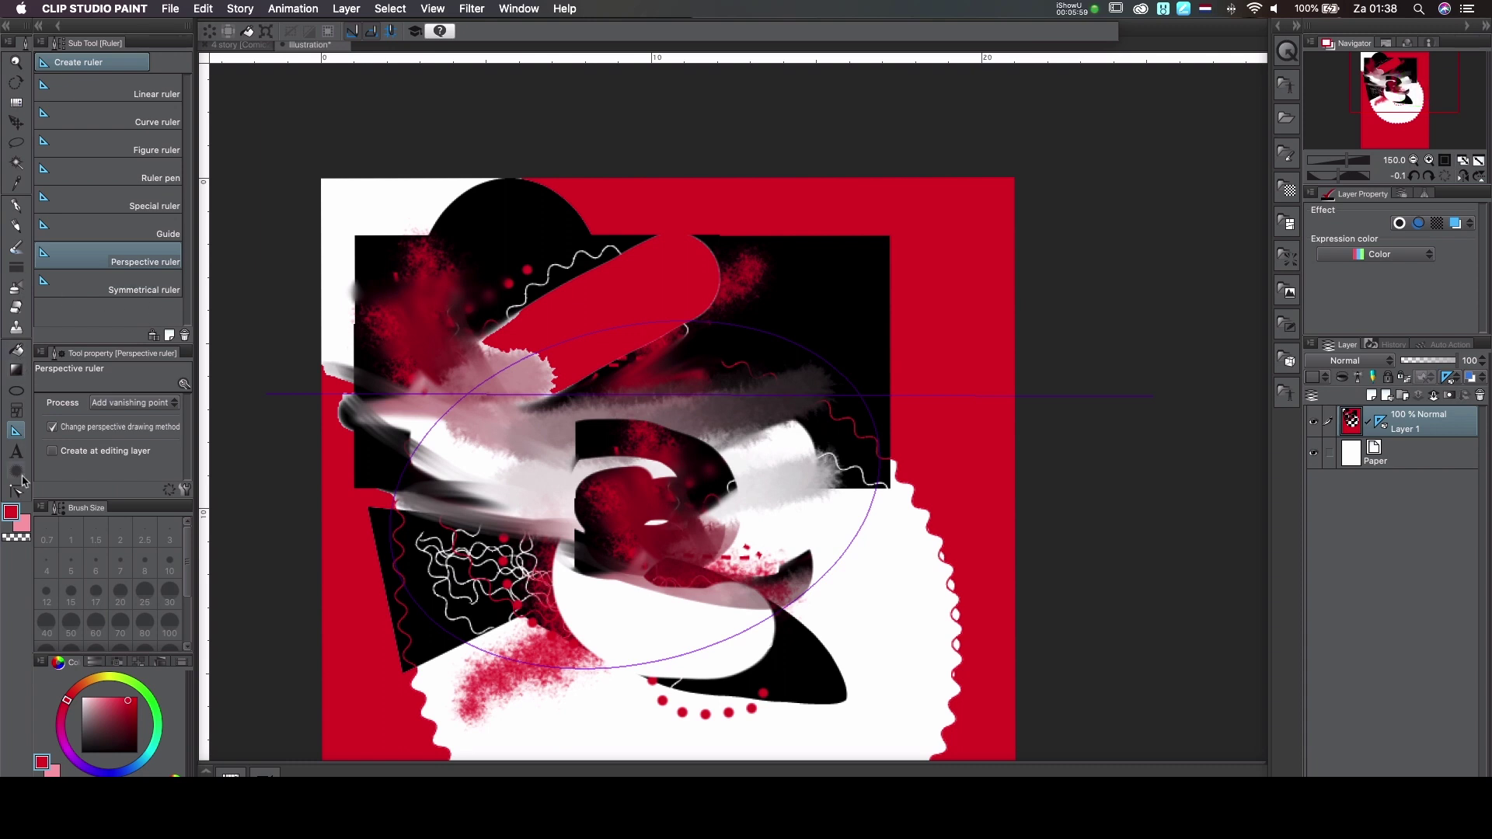
{"action": "left_click", "coordinate": [17, 452]}
Add a text box of random placeholder text at the canvas's top-left corner
{"action": "left_click", "coordinate": [543, 409]}
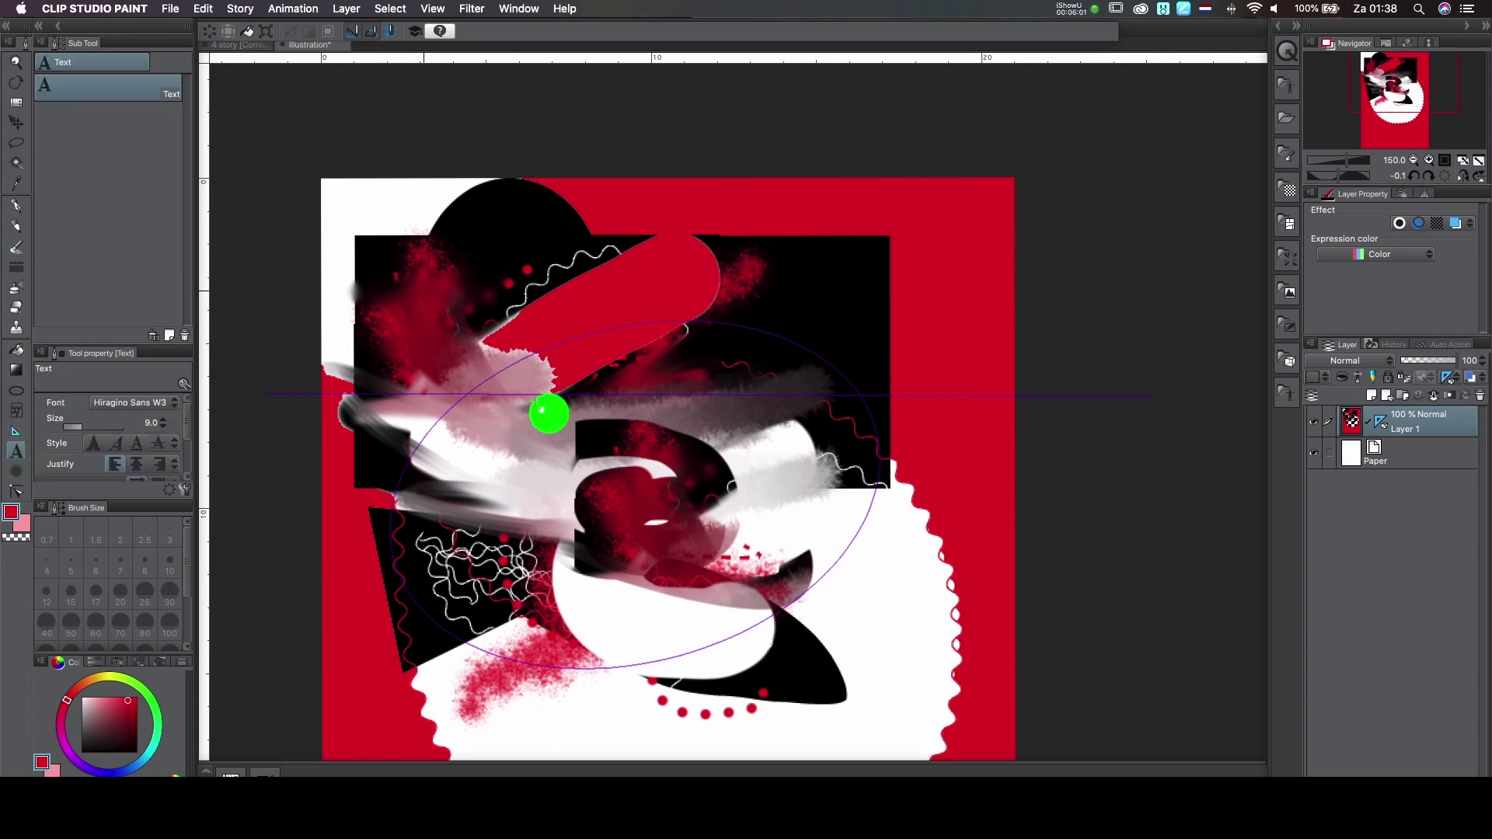
{"action": "mouse_move", "coordinate": [543, 409]}
{"action": "left_mouse_down"}
{"action": "mouse_move", "coordinate": [712, 506]}
{"action": "mouse_move", "coordinate": [342, 197]}
{"action": "mouse_move", "coordinate": [329, 163]}
{"action": "left_mouse_up"}
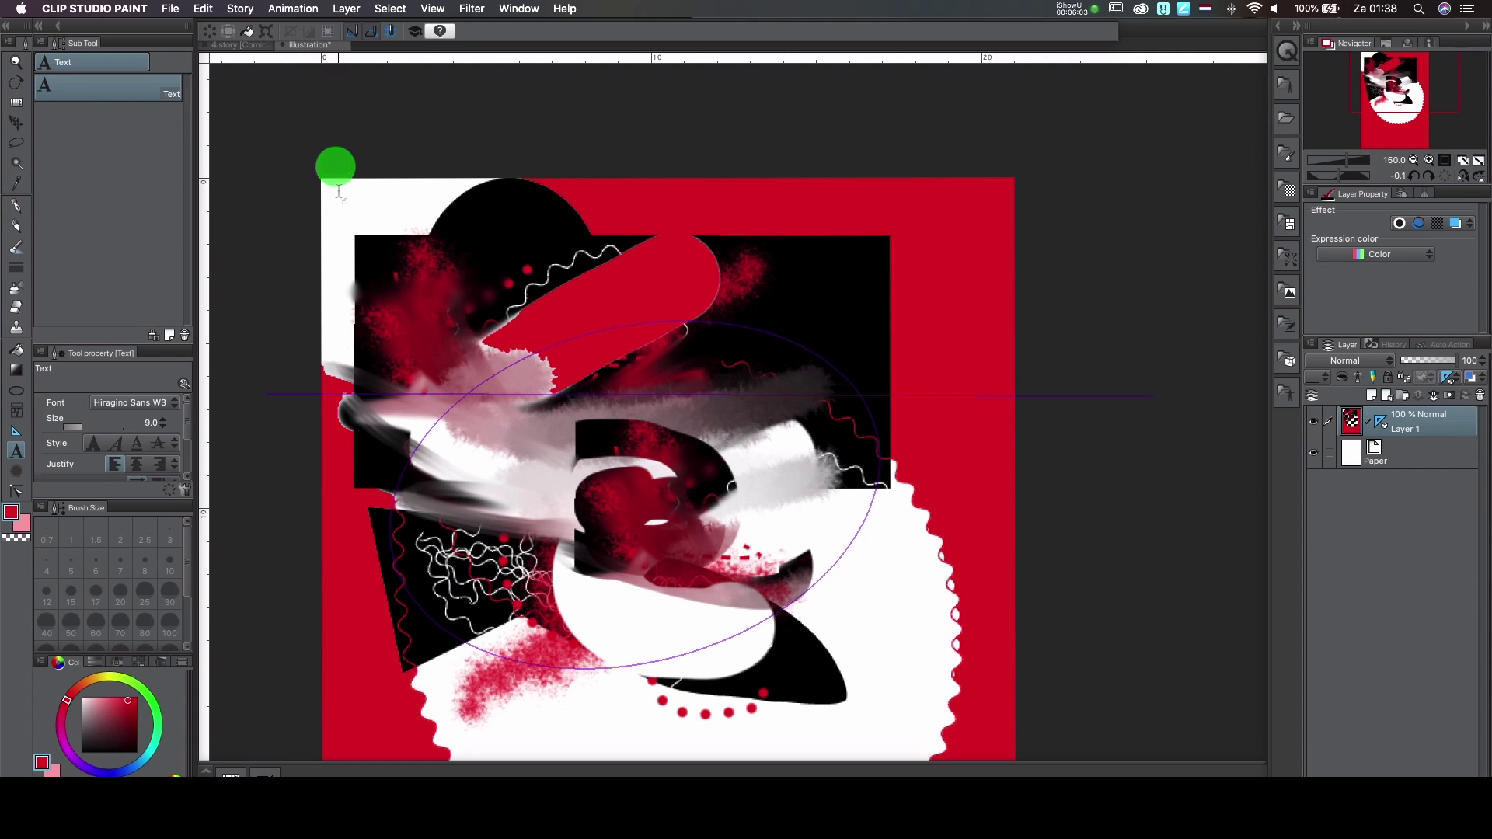
{"action": "left_click", "coordinate": [339, 193]}
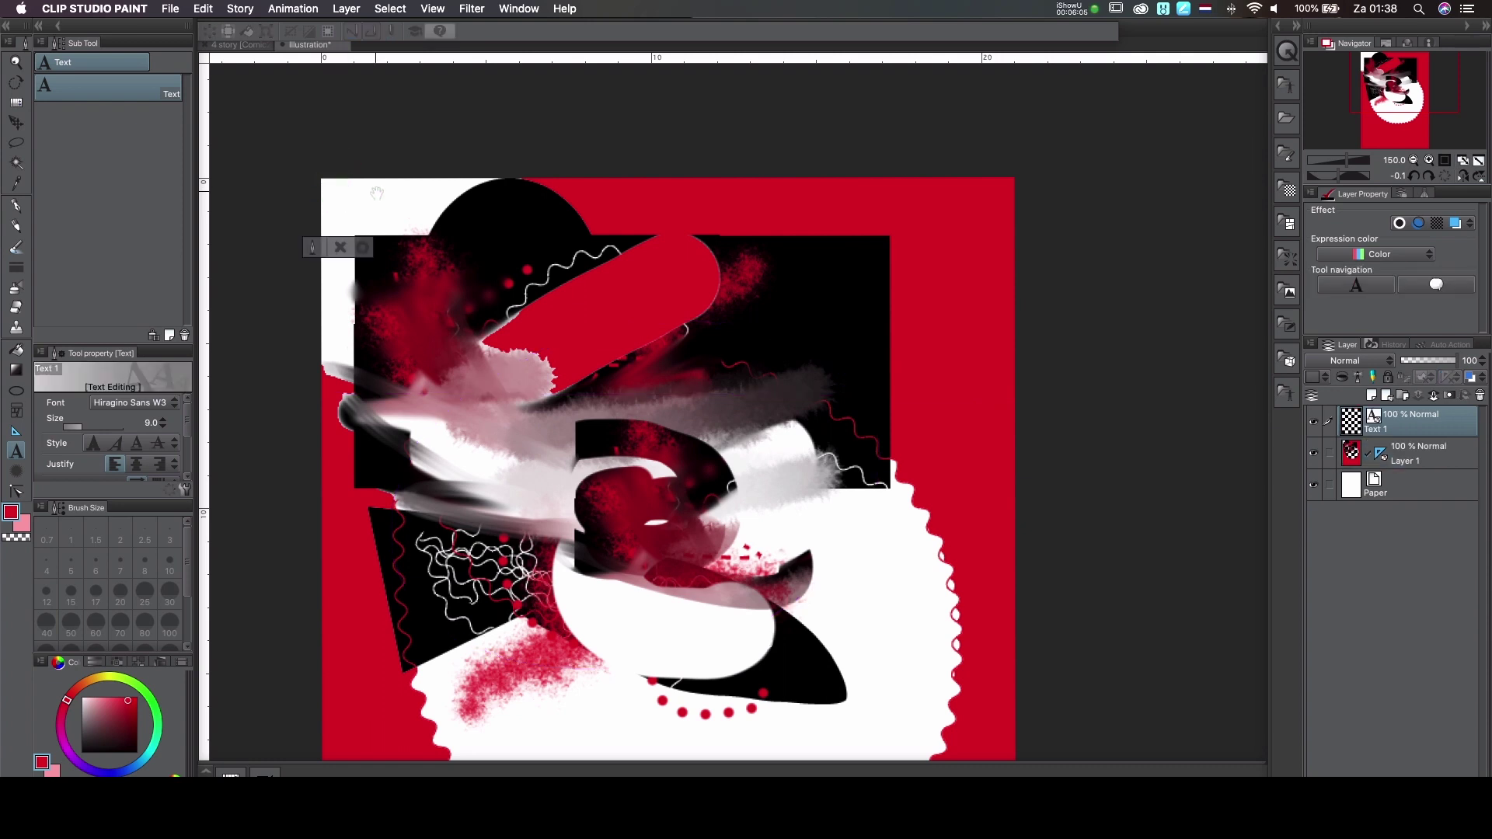
{"action": "type", "text": "dashdfsadgasjdhgashdjasg"}
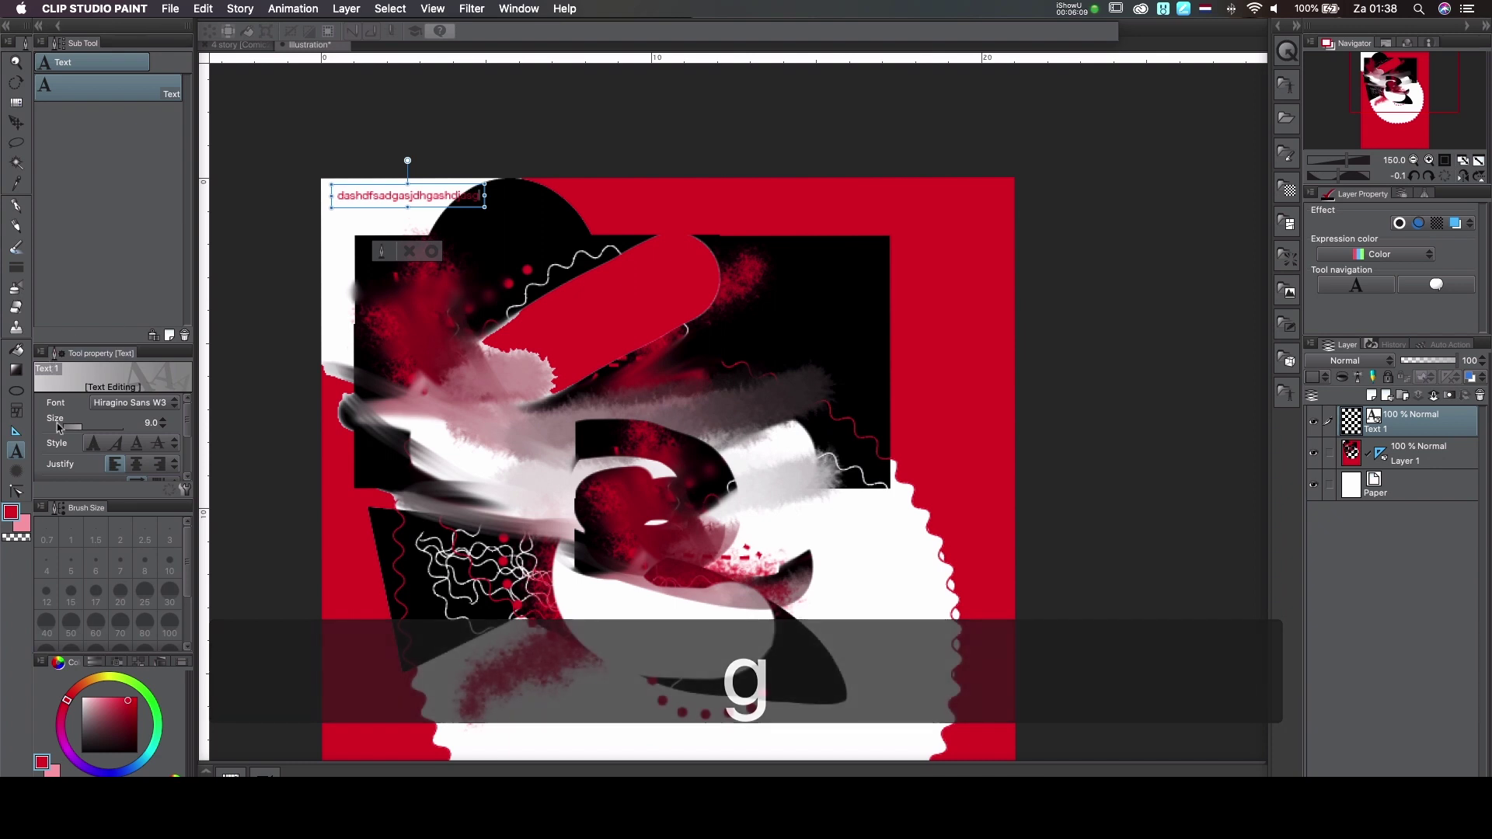
Add a pink-centred red flash over the lower area and a red sea urchin burst near the upper centre
{"action": "left_click", "coordinate": [16, 470]}
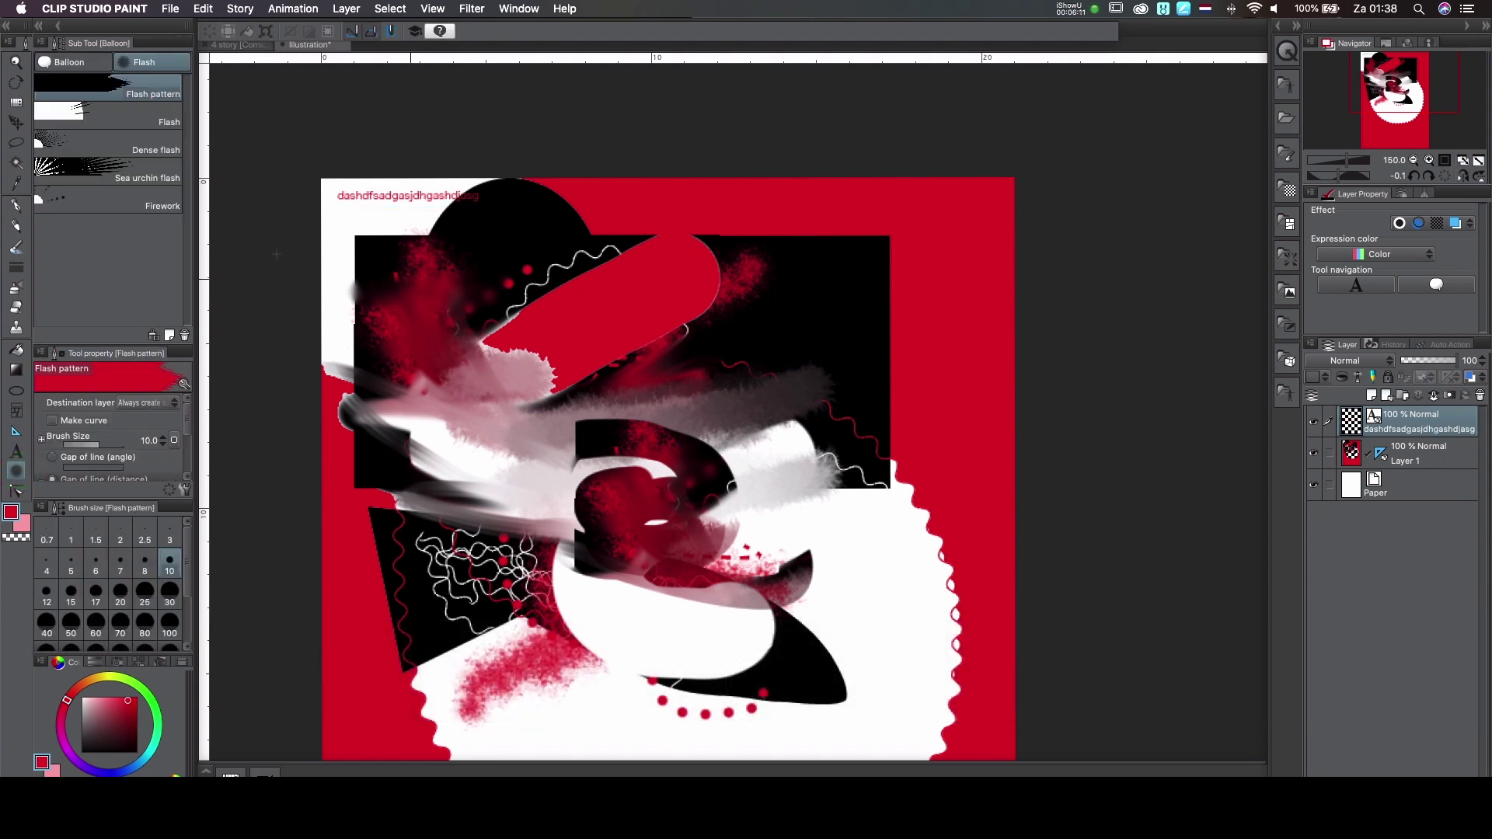
{"action": "left_click", "coordinate": [137, 109]}
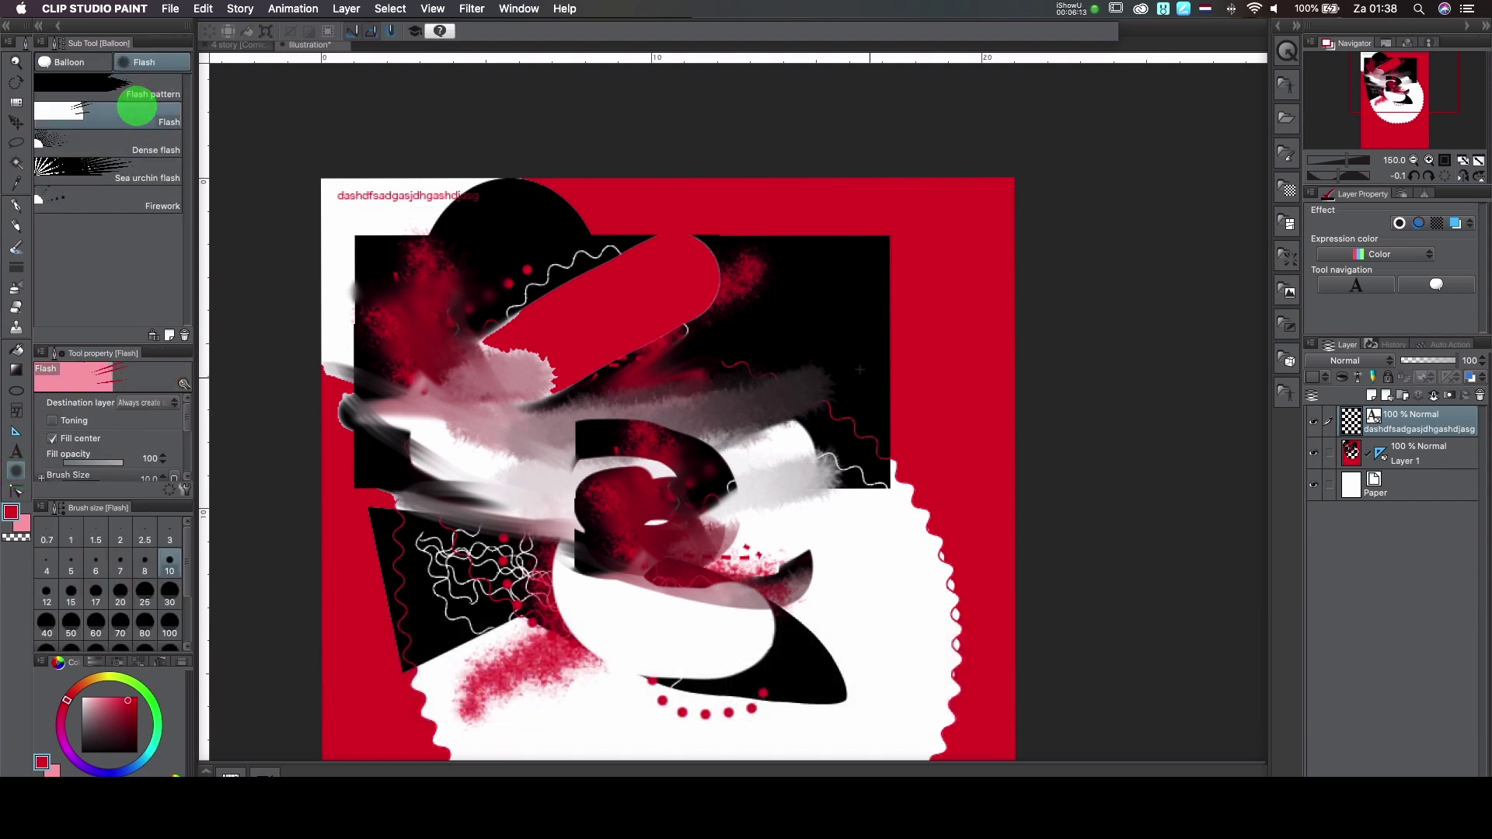
{"action": "left_click", "coordinate": [847, 363]}
{"action": "left_click", "coordinate": [653, 628]}
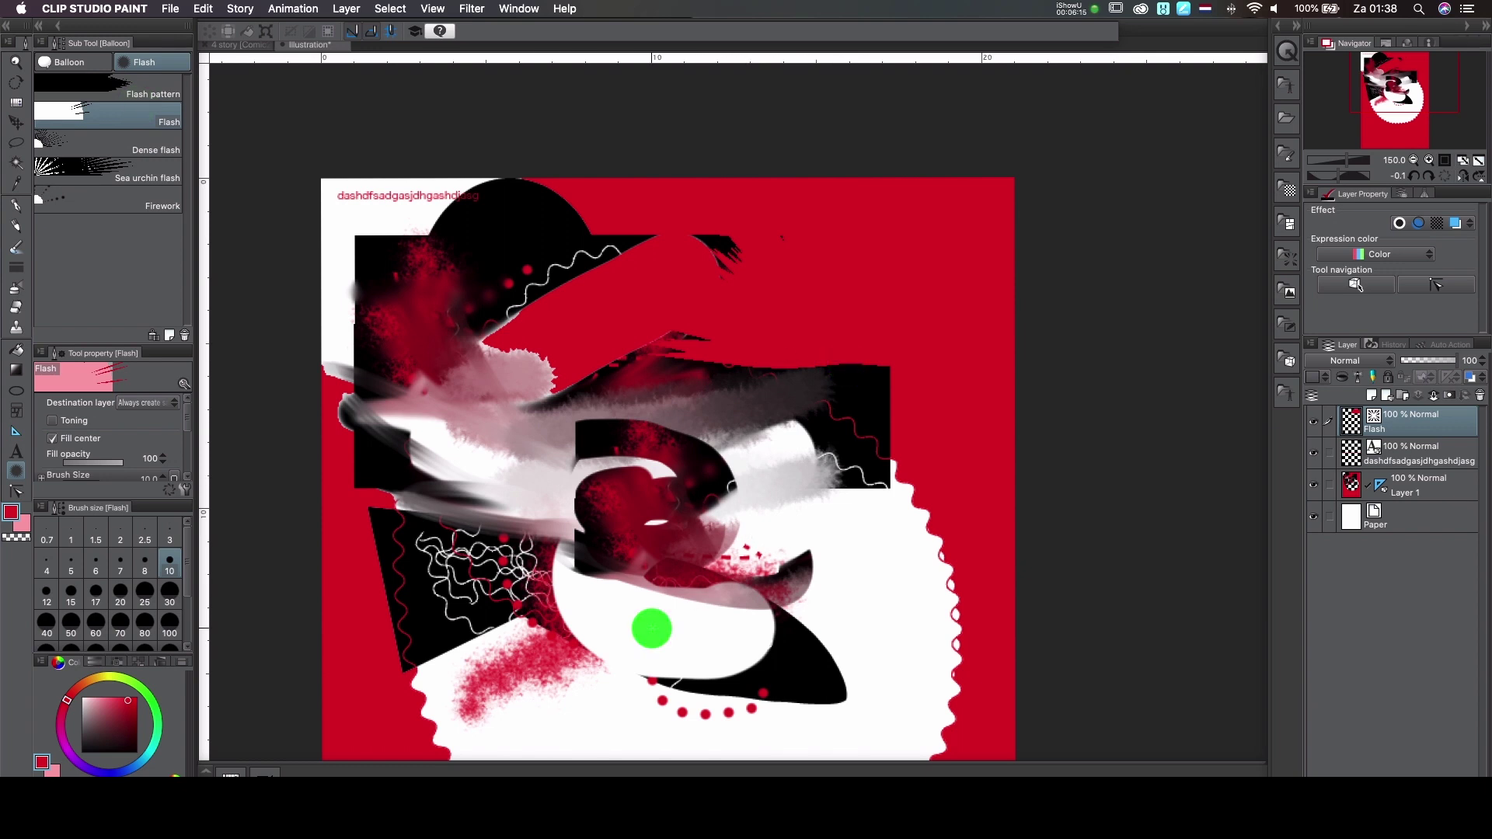
{"action": "left_click", "coordinate": [626, 594]}
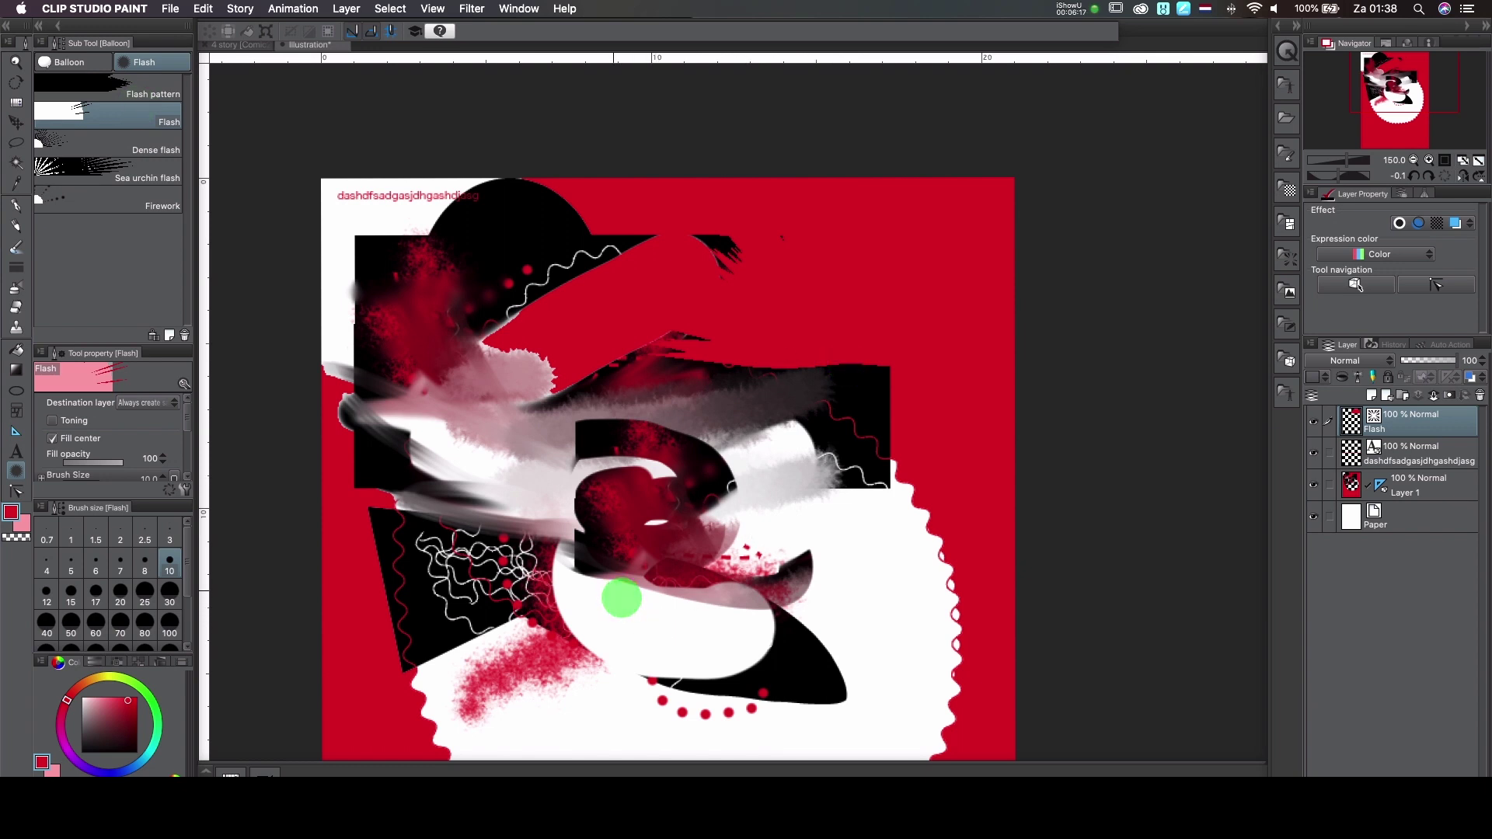
{"action": "left_click", "coordinate": [813, 714]}
{"action": "left_click", "coordinate": [872, 716]}
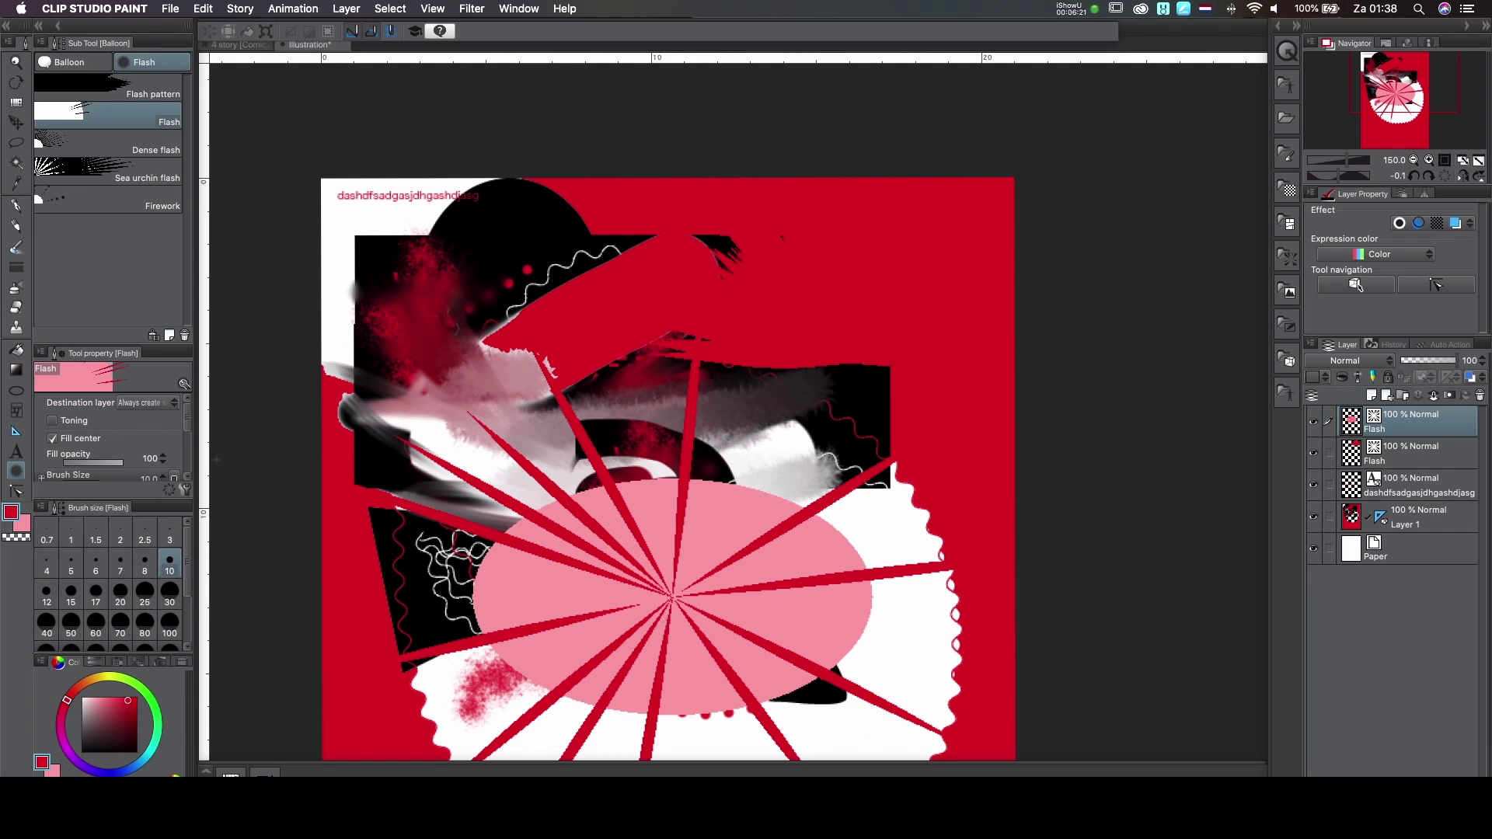
{"action": "left_click", "coordinate": [95, 172]}
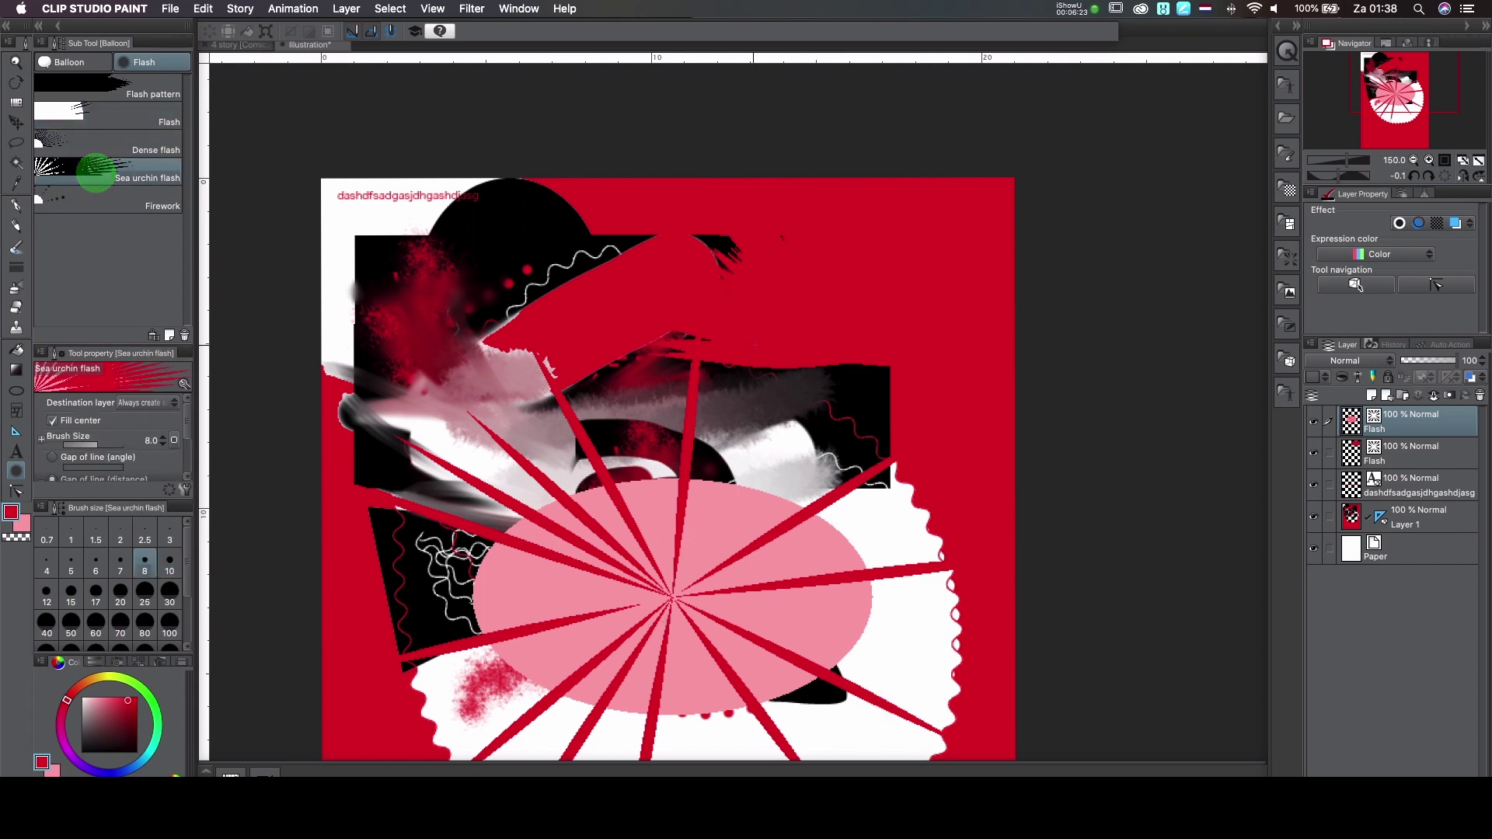
{"action": "left_click_drag", "start_coordinate": [590, 369], "coordinate": [424, 386]}
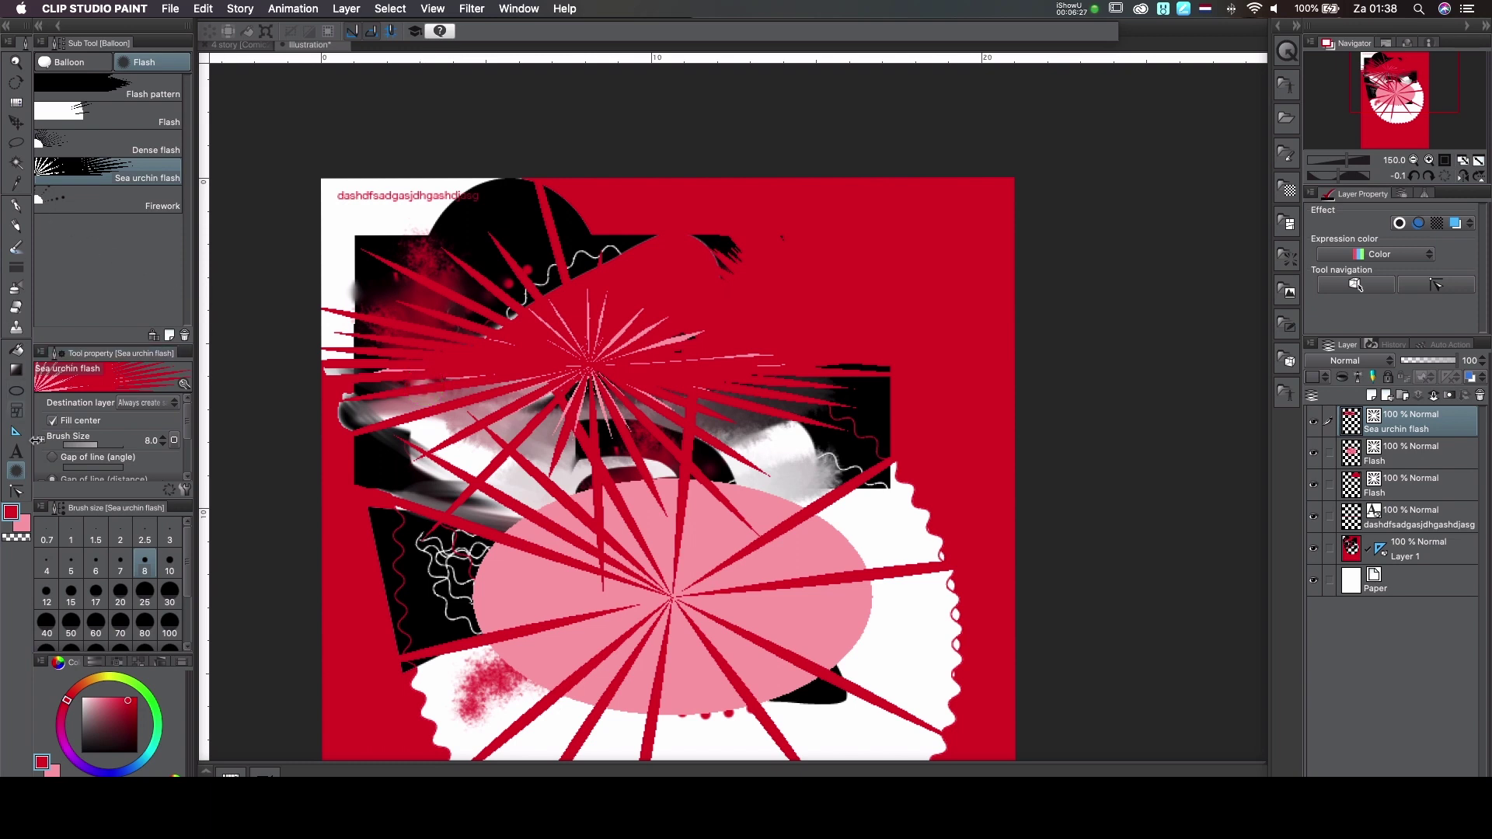
Simplify, pull upward and pinch the spiky burst's vector outline toward the top of the page
{"action": "left_click", "coordinate": [15, 491]}
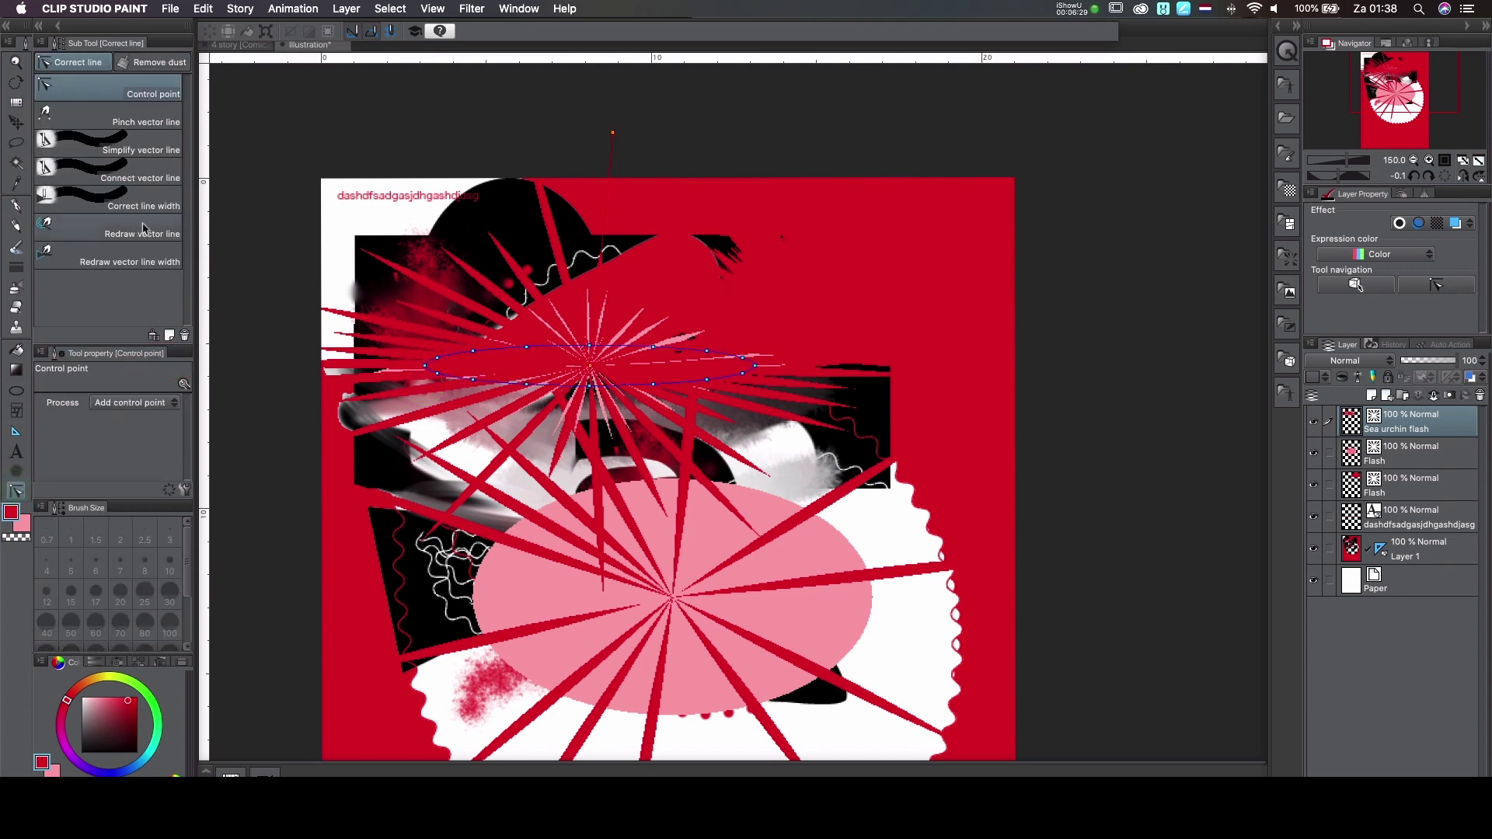
{"action": "left_click", "coordinate": [147, 150]}
{"action": "mouse_move", "coordinate": [515, 396]}
{"action": "left_mouse_down"}
{"action": "mouse_move", "coordinate": [616, 409]}
{"action": "mouse_move", "coordinate": [486, 366]}
{"action": "left_mouse_up"}
{"action": "left_click", "coordinate": [160, 91]}
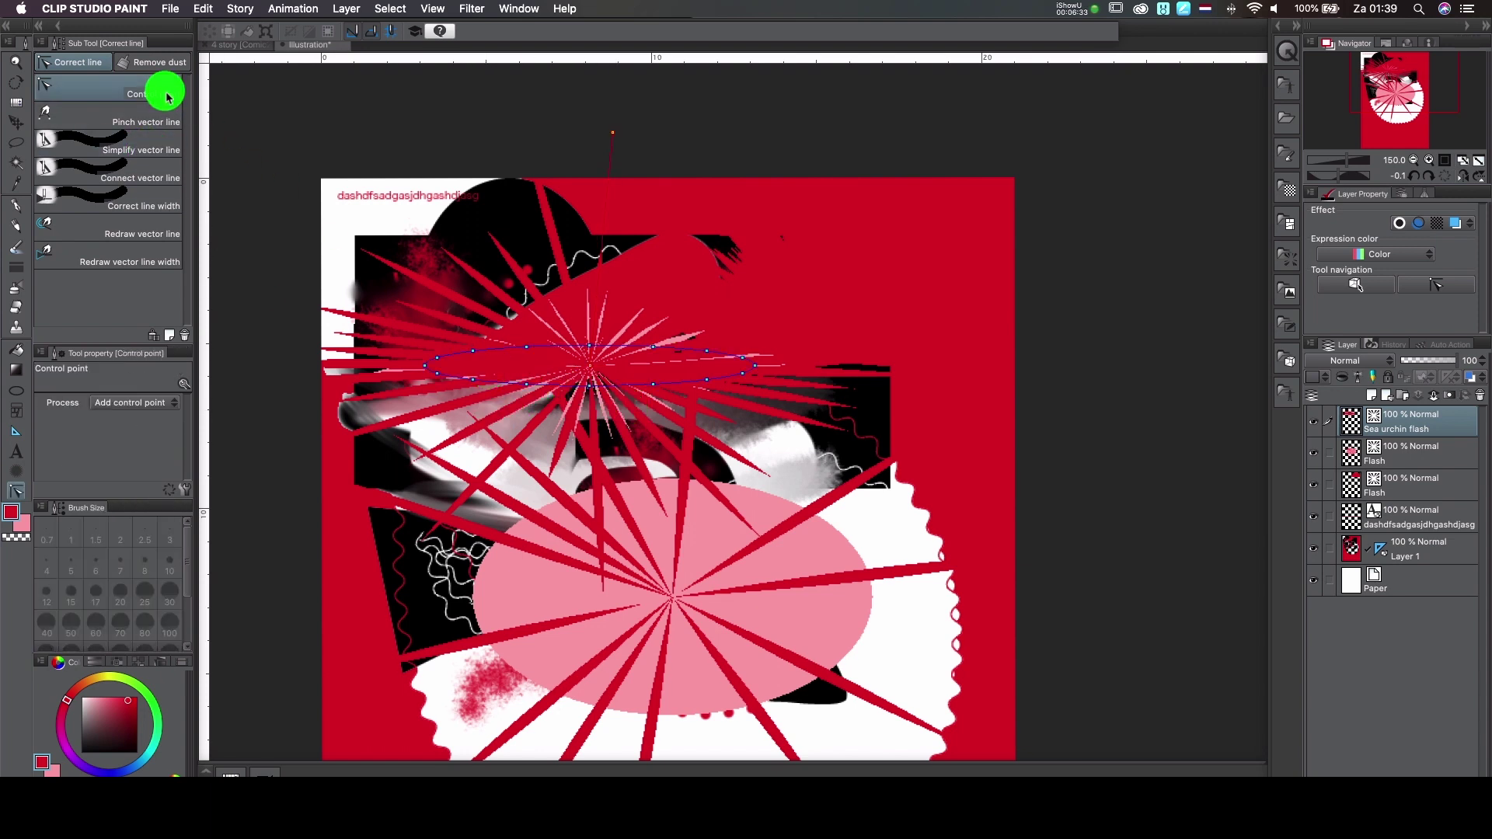
{"action": "left_click", "coordinate": [468, 273]}
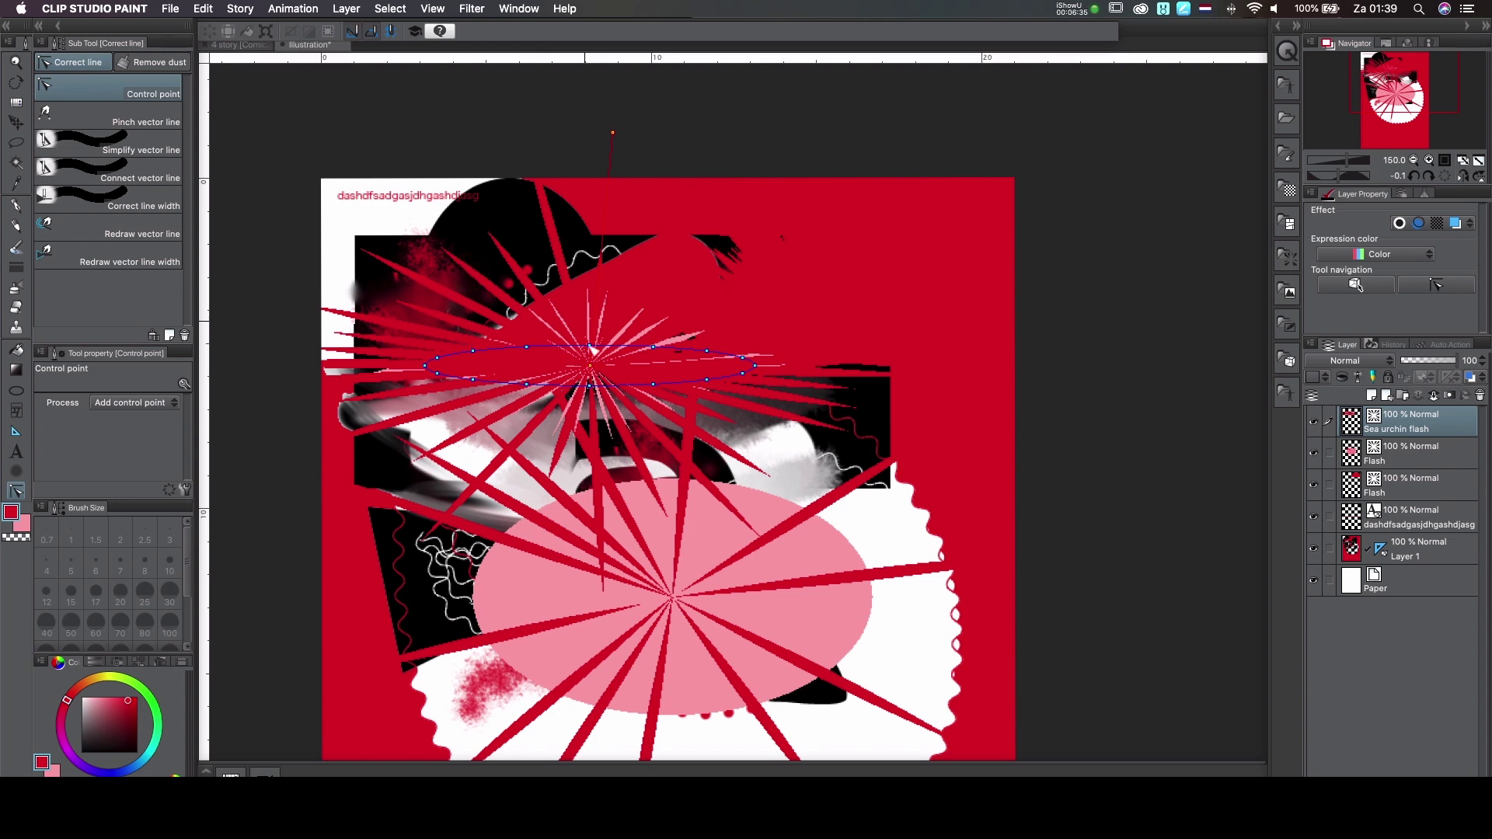
{"action": "left_click_drag", "start_coordinate": [589, 348], "coordinate": [693, 237]}
{"action": "left_click", "coordinate": [653, 466]}
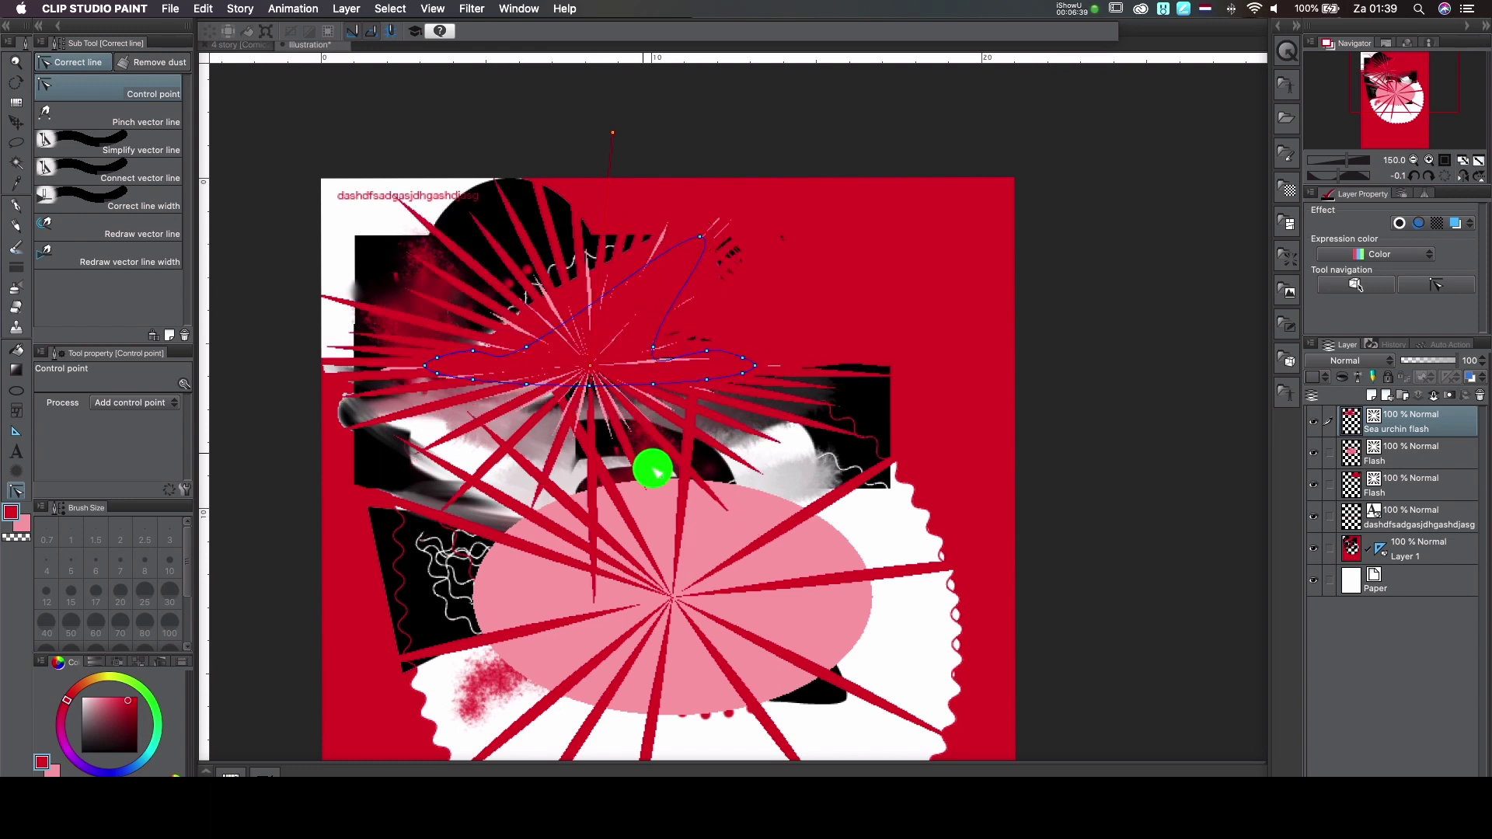
{"action": "left_click", "coordinate": [118, 122]}
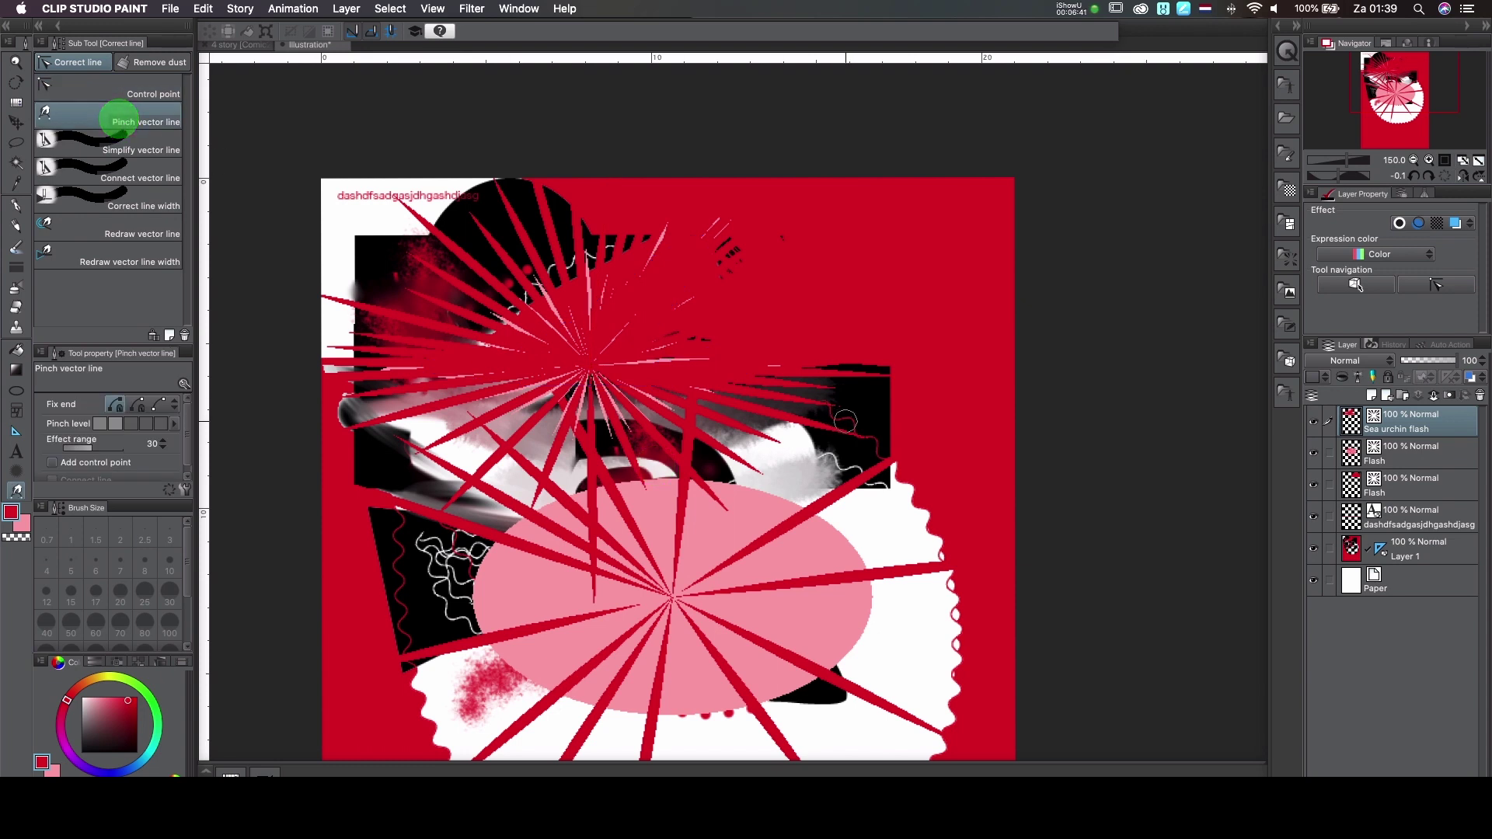
{"action": "left_click_drag", "start_coordinate": [526, 450], "coordinate": [511, 449]}
{"action": "left_click_drag", "start_coordinate": [700, 579], "coordinate": [664, 578]}
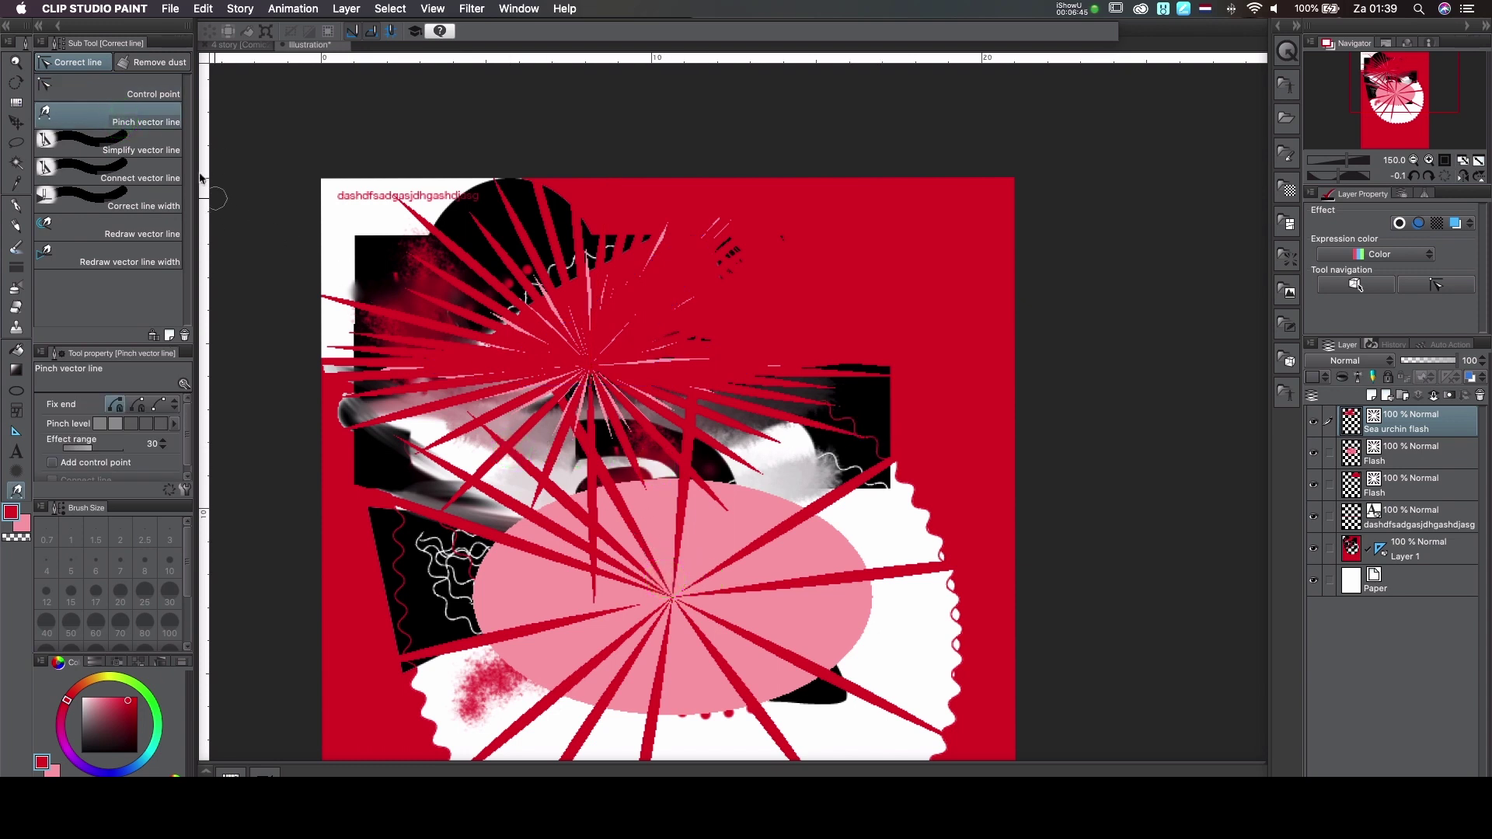
Open and cancel the main and sub colour settings, keeping red EF2727 and pink FFB2B2
{"action": "left_click", "coordinate": [12, 513]}
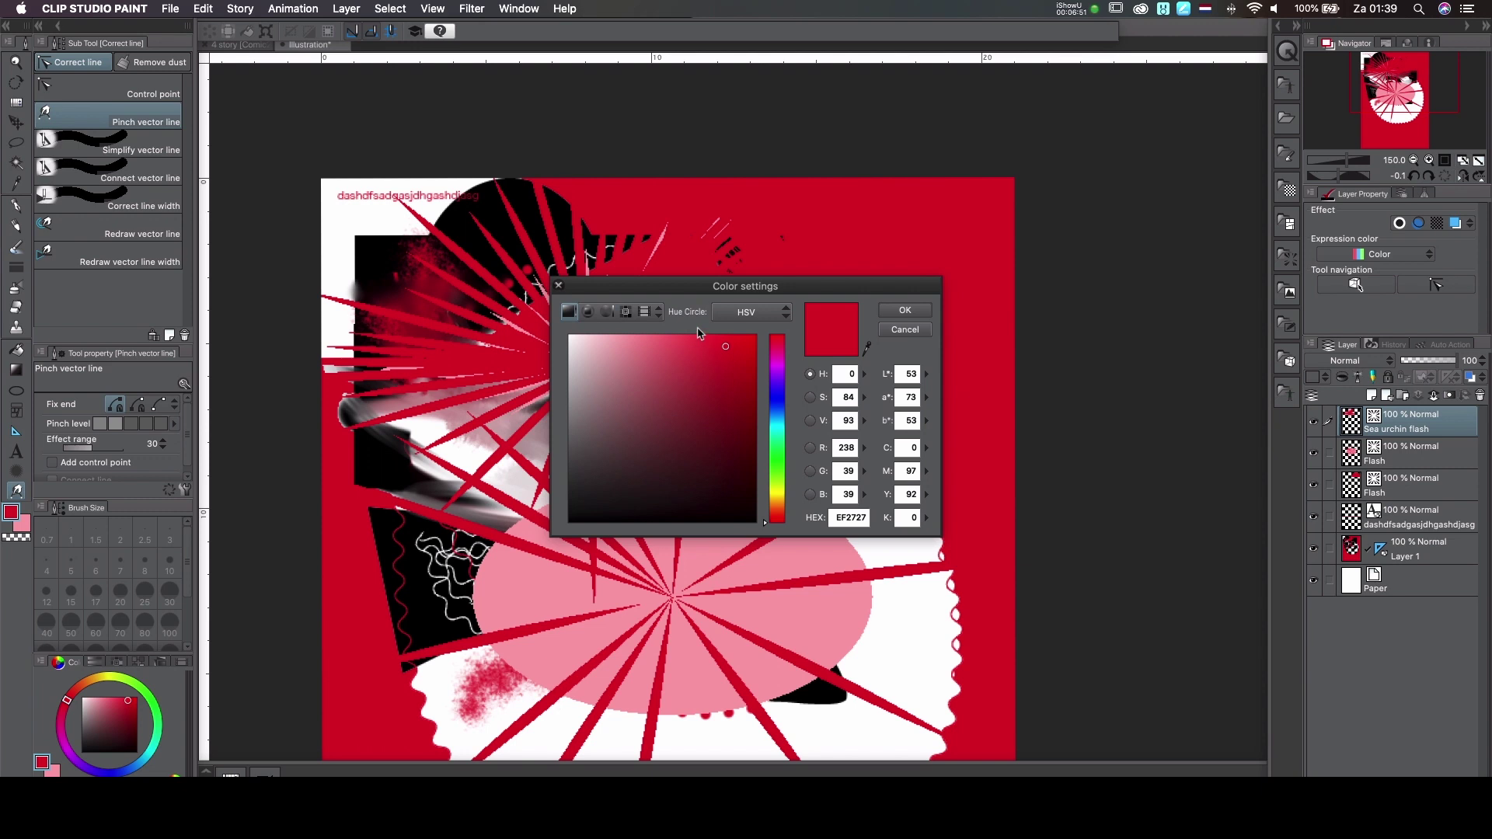
{"action": "left_click", "coordinate": [899, 330]}
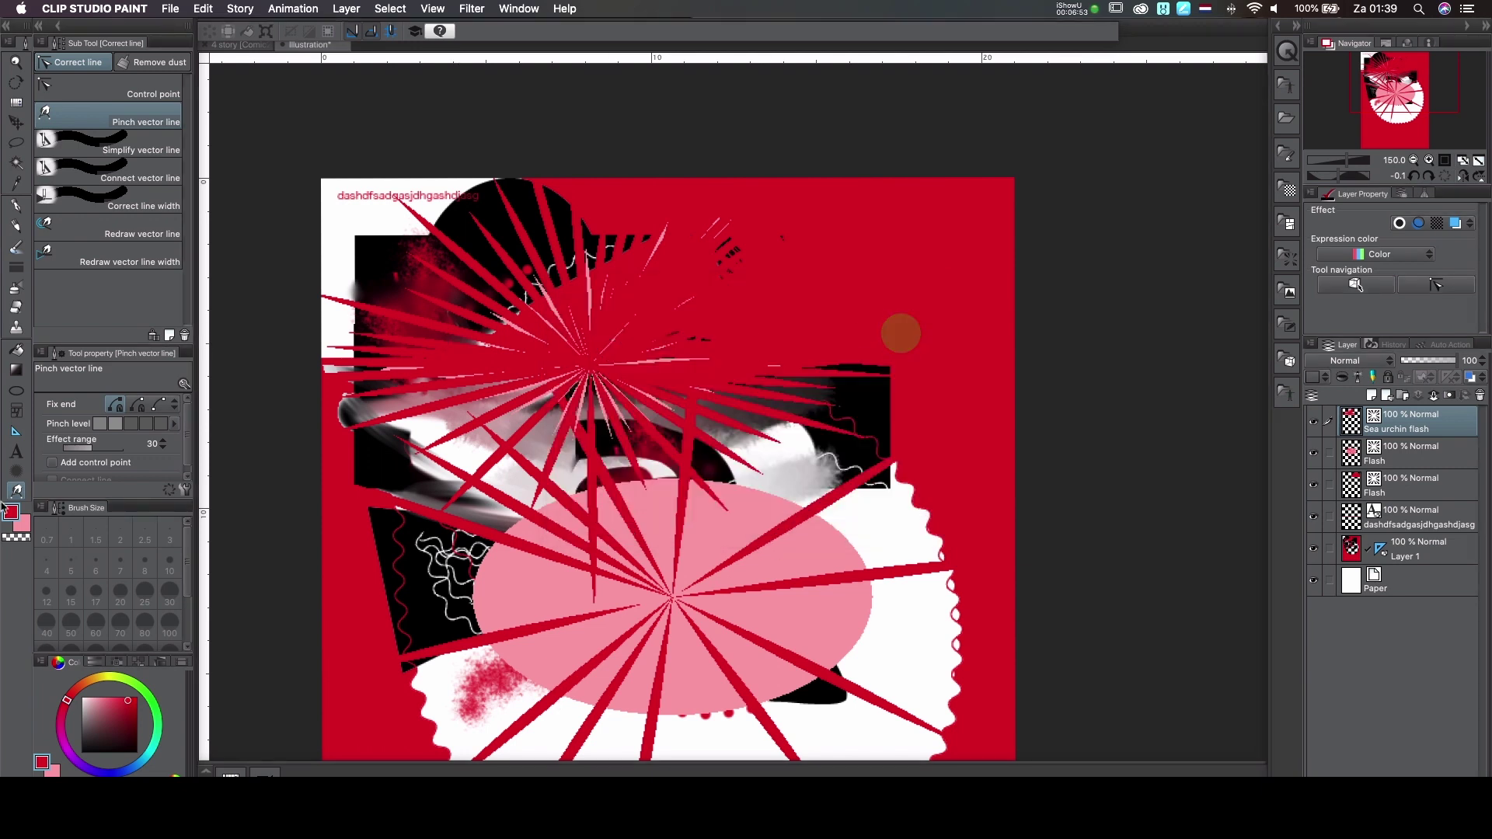
{"action": "left_click", "coordinate": [21, 524]}
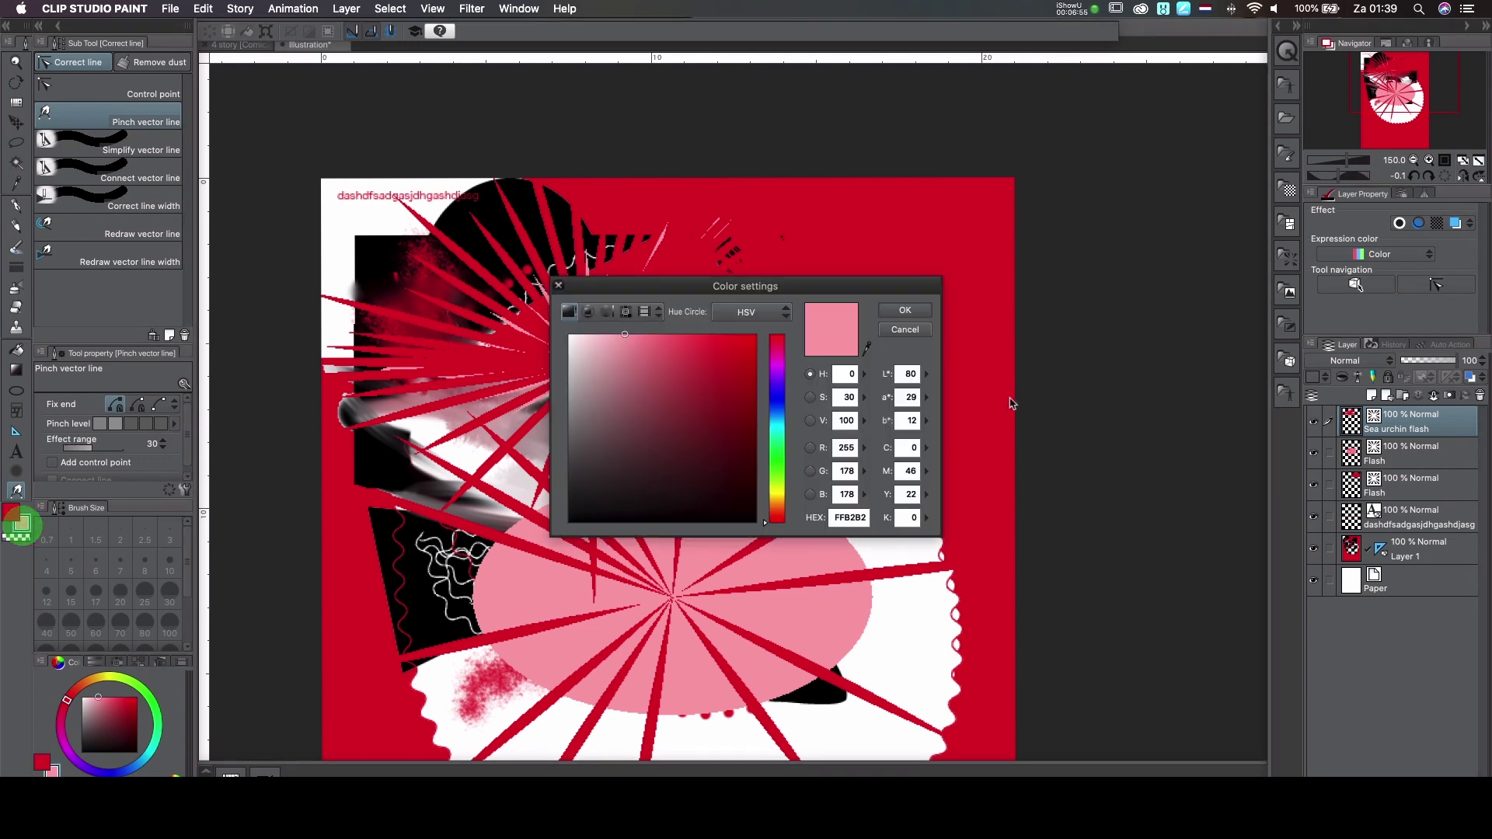
{"action": "left_click", "coordinate": [921, 333]}
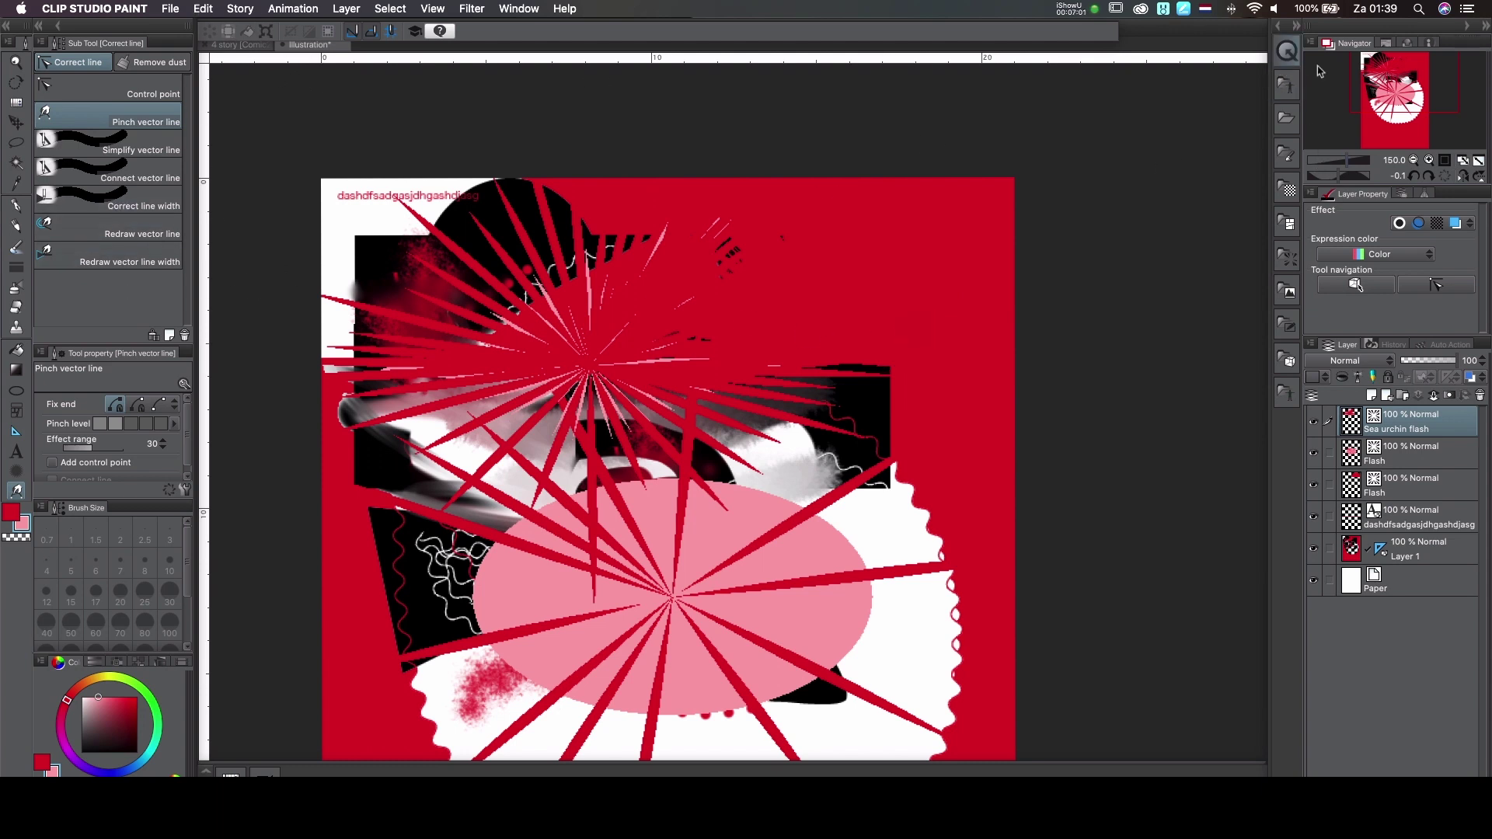
Switch the top palette to the Information readout panel
{"action": "left_click", "coordinate": [1349, 72]}
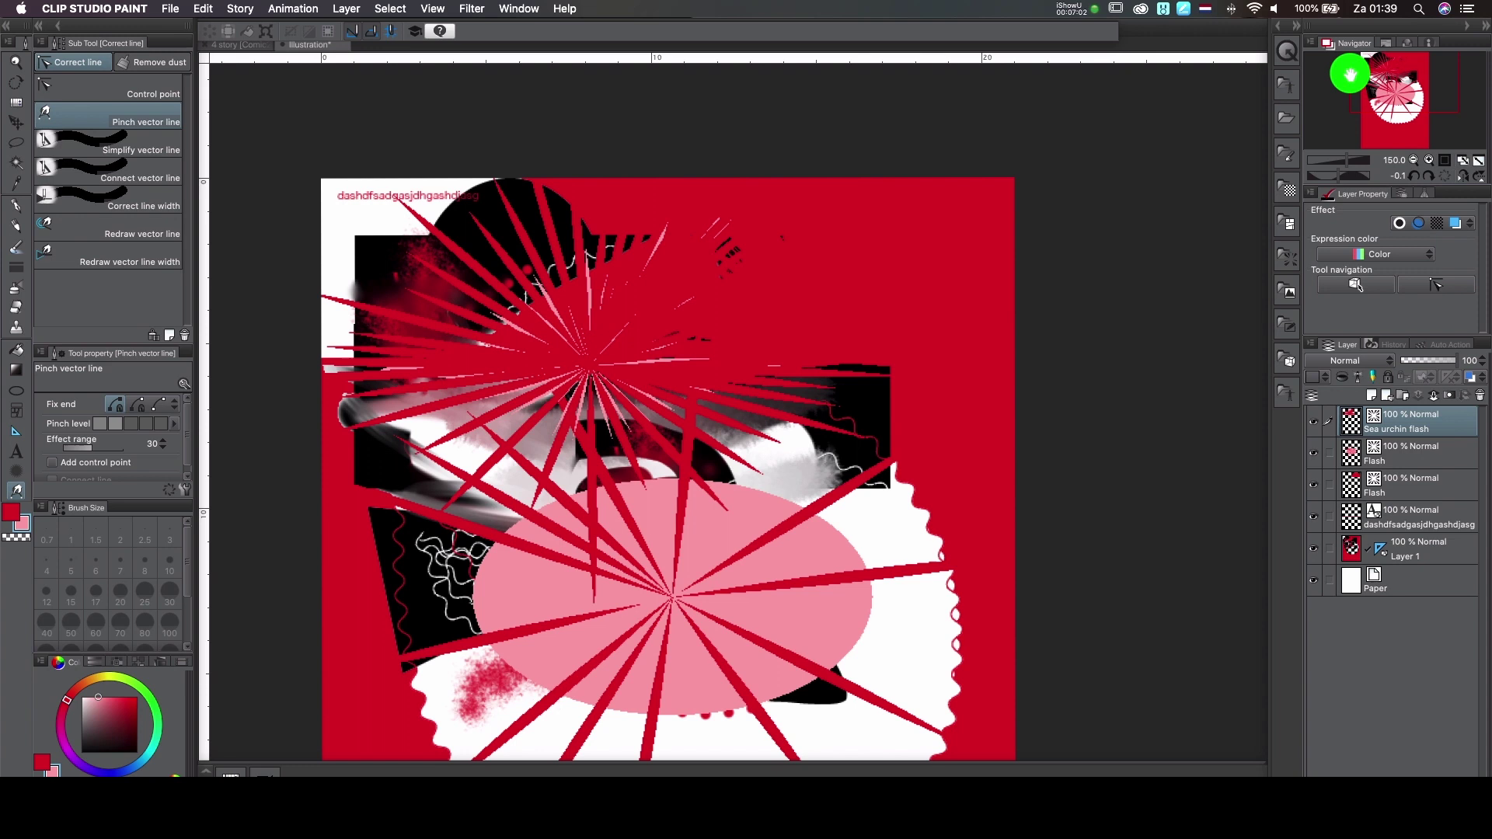
{"action": "left_click", "coordinate": [1385, 43]}
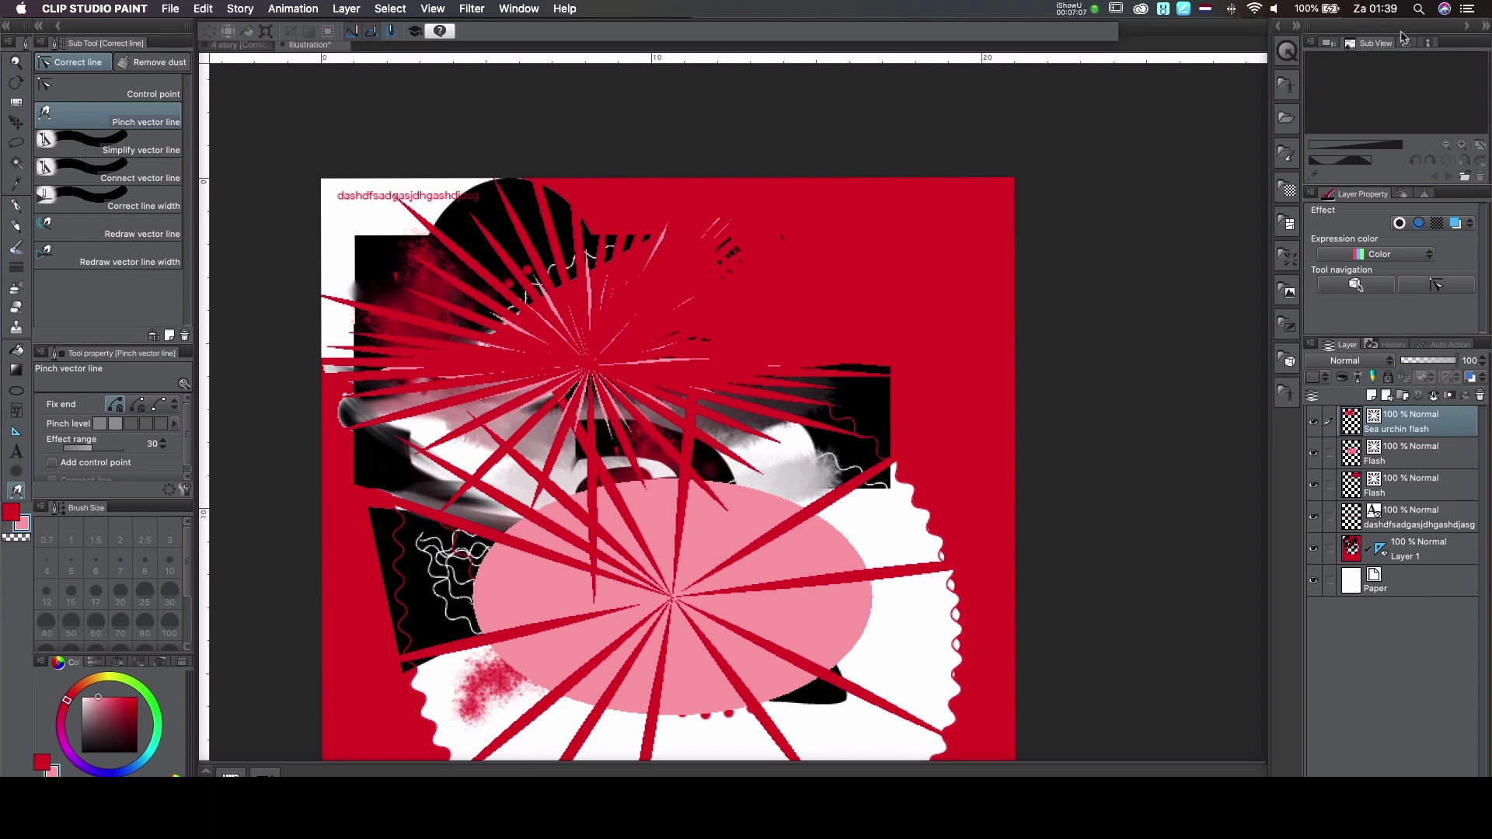
{"action": "left_click", "coordinate": [1409, 43]}
{"action": "left_click", "coordinate": [1430, 43]}
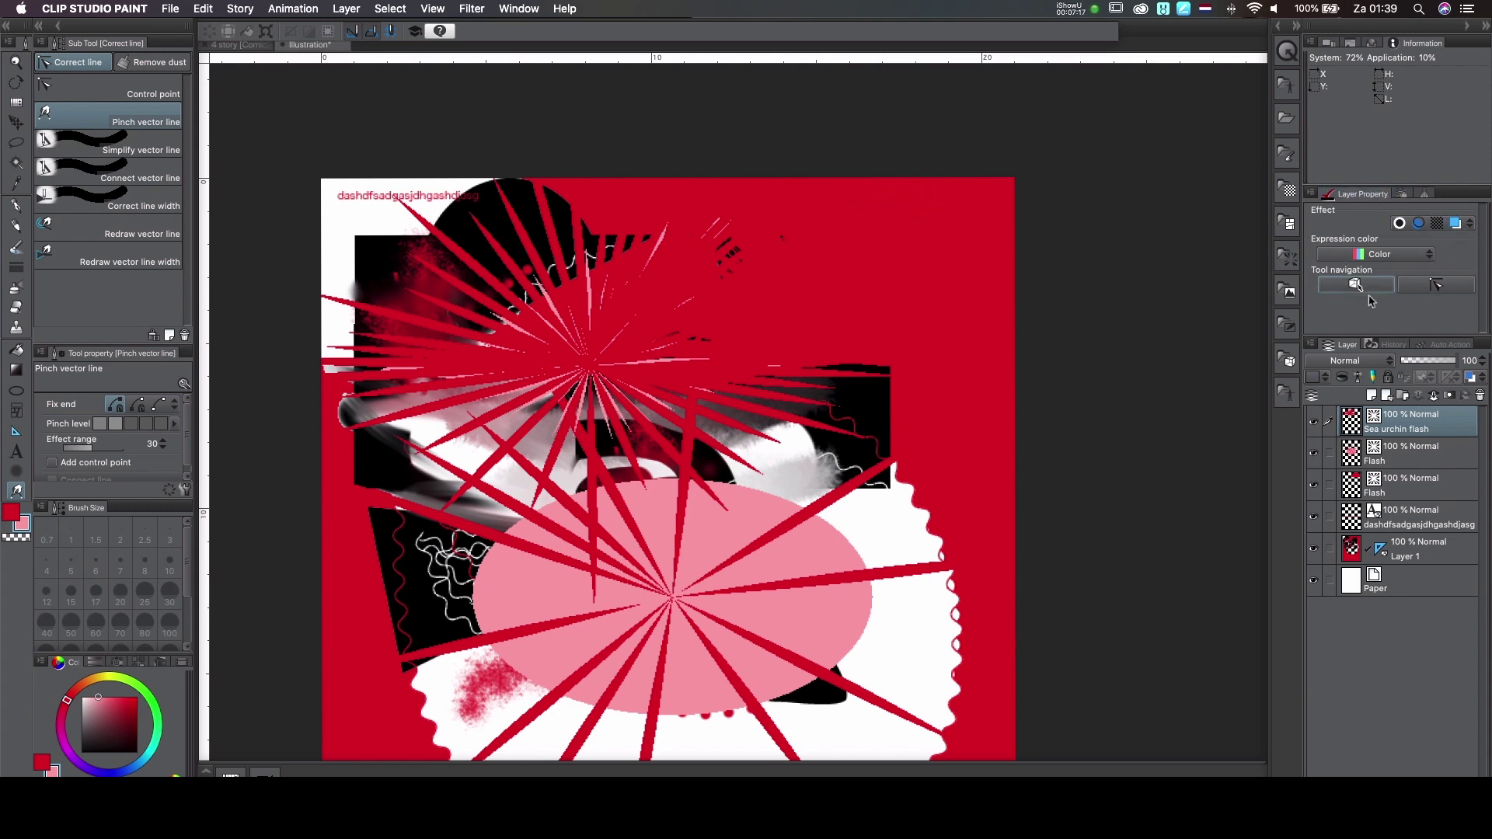
Show the Animation cels panel, set light-table opacity to 21, and bring up History
{"action": "left_click", "coordinate": [1352, 257]}
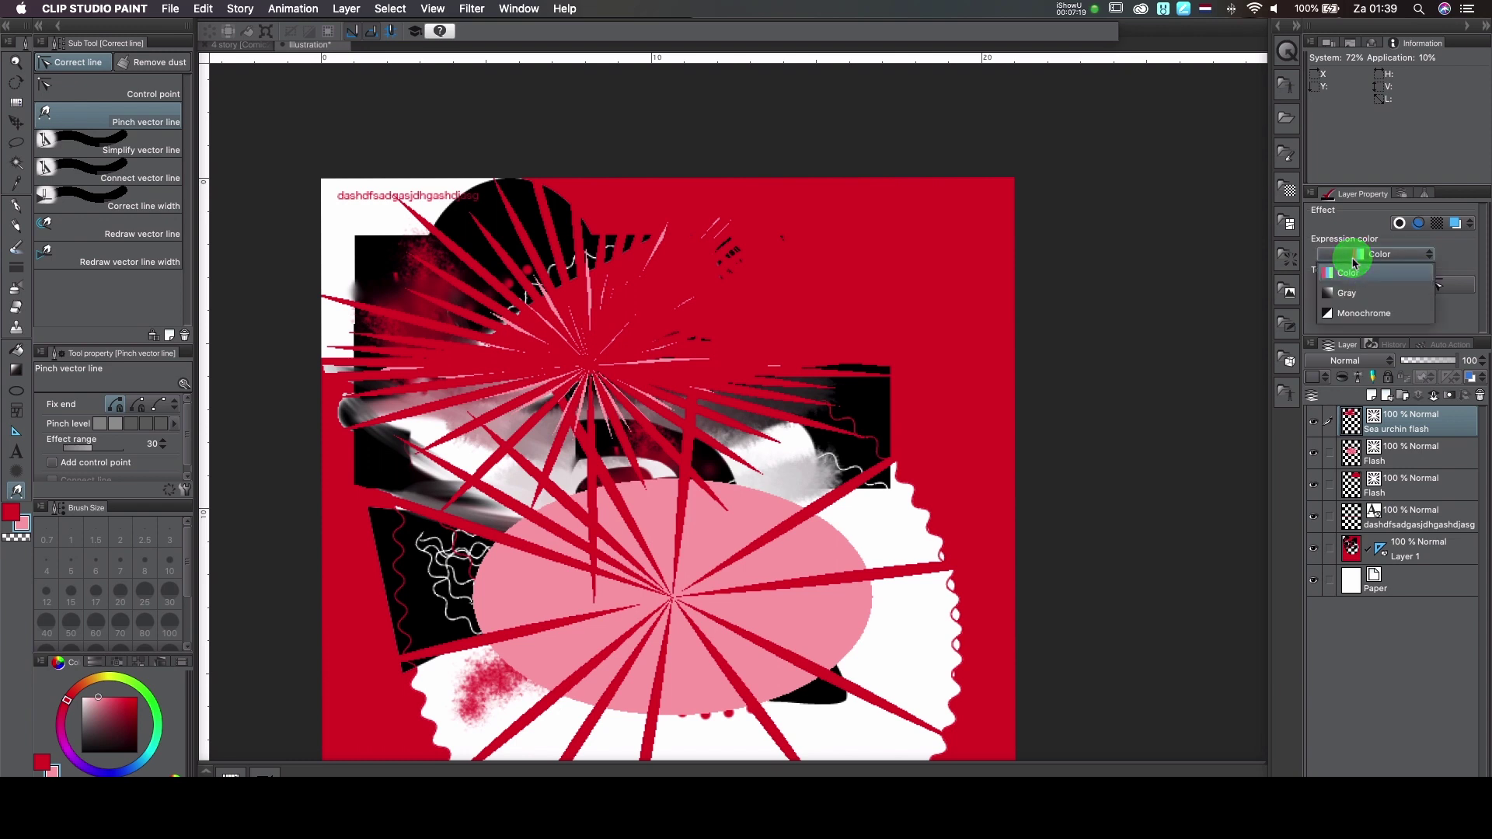
{"action": "left_click", "coordinate": [1352, 266]}
{"action": "left_click", "coordinate": [1409, 193]}
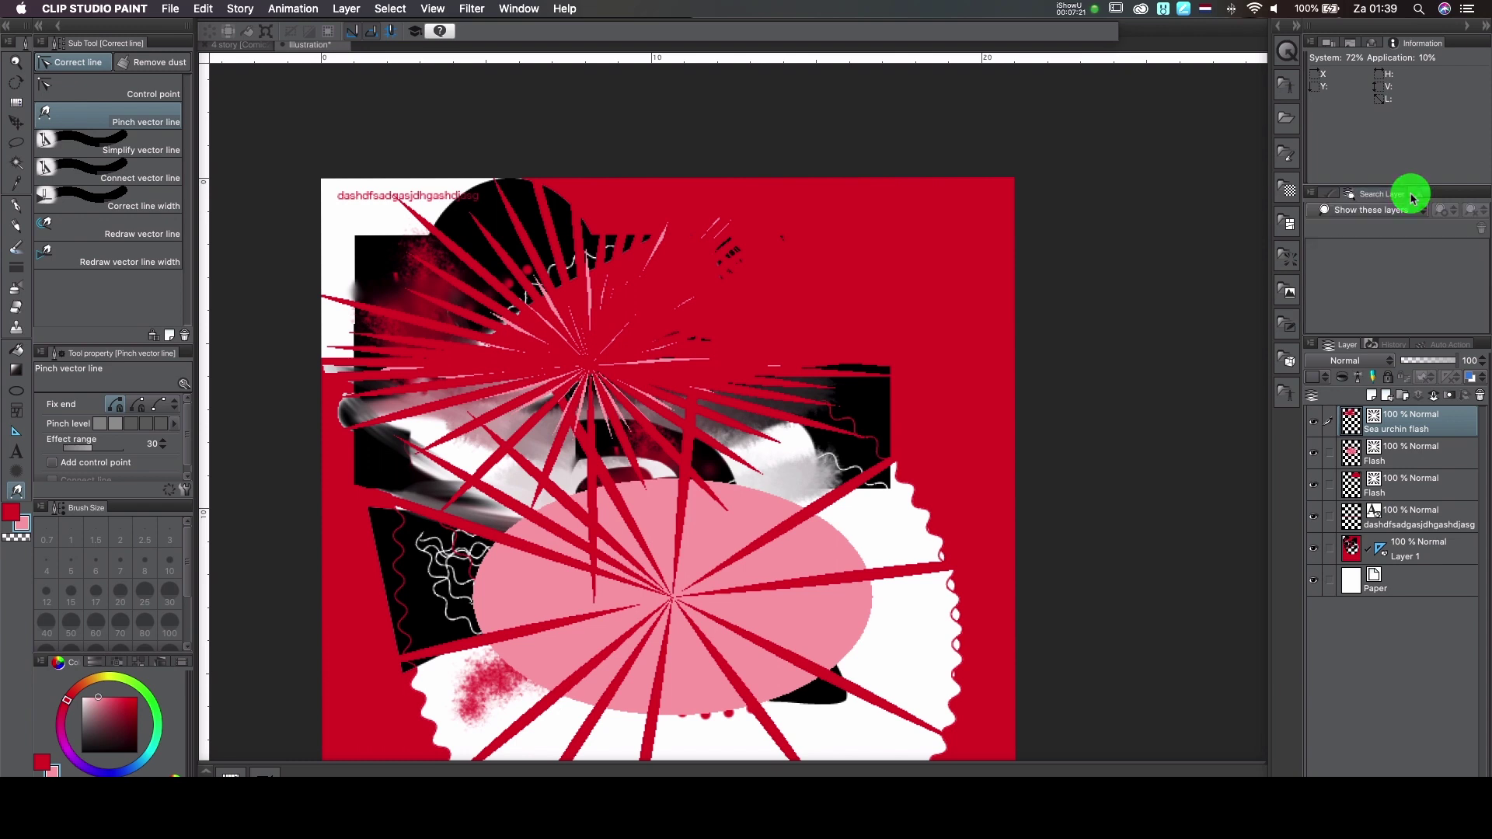
{"action": "left_click", "coordinate": [1416, 193]}
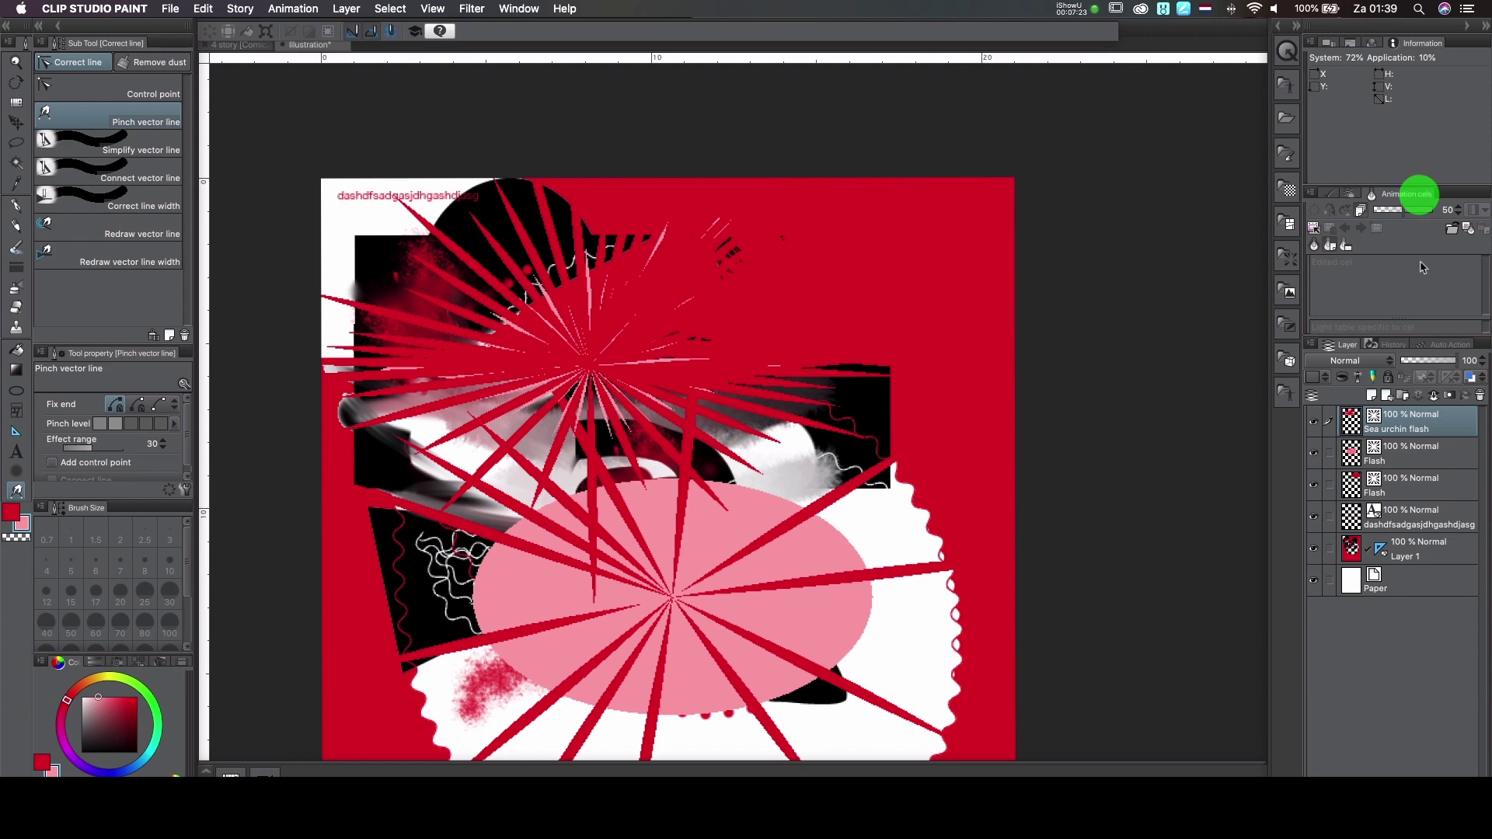
{"action": "left_click", "coordinate": [1399, 210]}
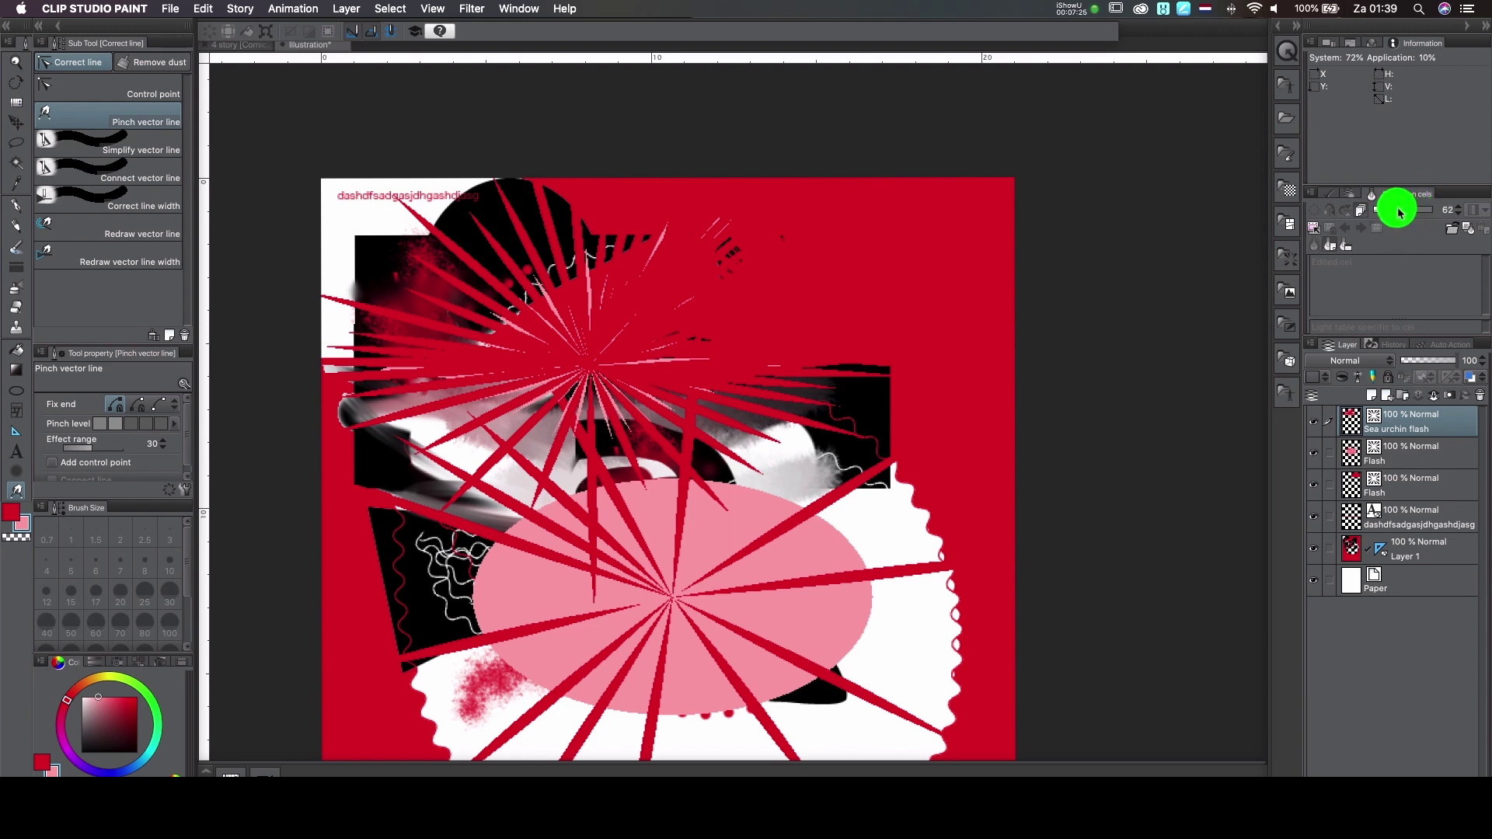
{"action": "left_click_drag", "start_coordinate": [1398, 211], "coordinate": [1377, 208]}
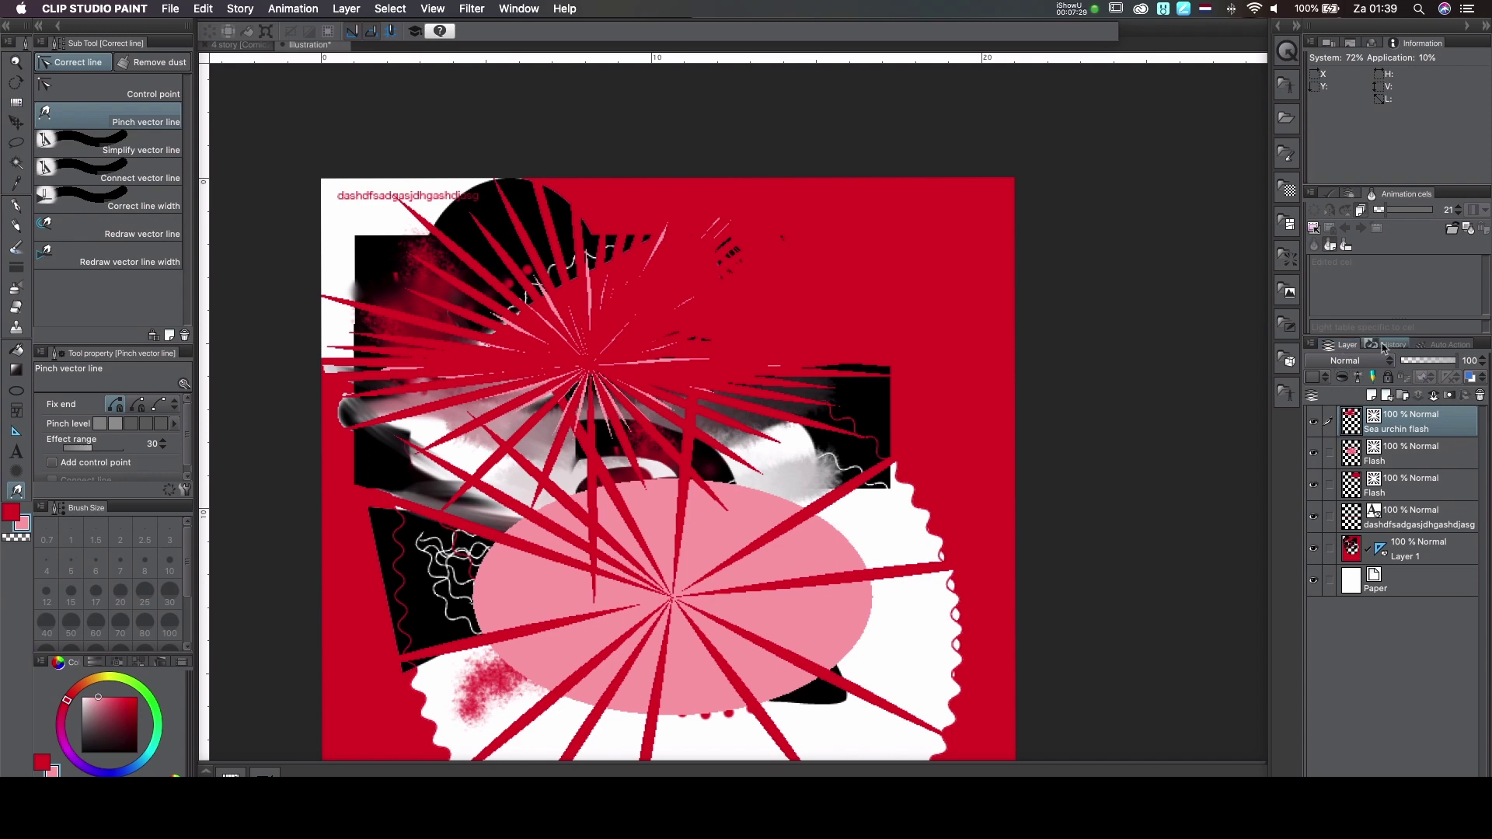
{"action": "left_click", "coordinate": [1383, 343]}
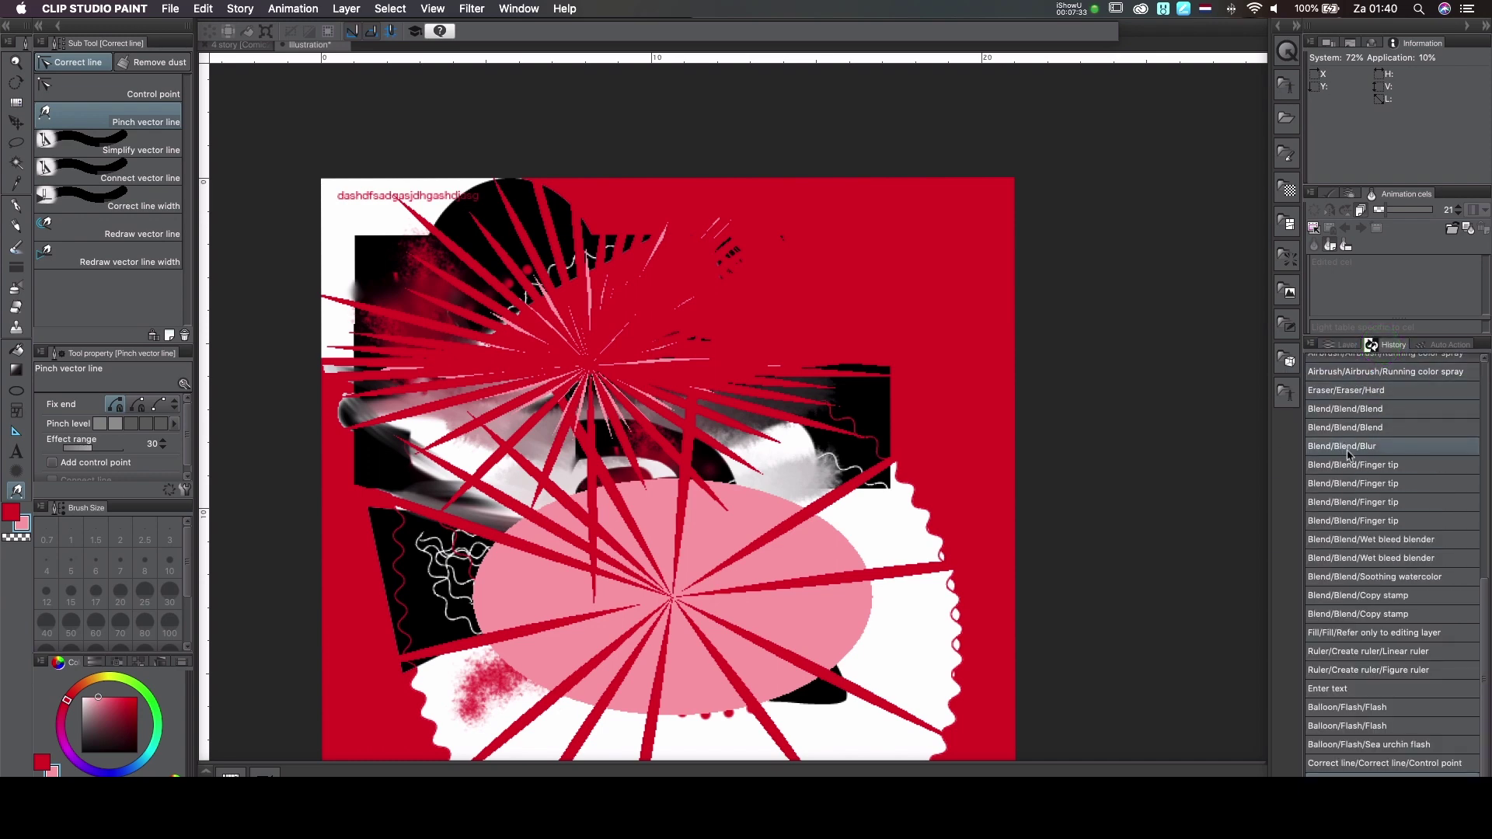
Roll the history back to the red Fill step, removing the text and flash bursts
{"action": "left_click", "coordinate": [1359, 463]}
{"action": "left_click", "coordinate": [1352, 381]}
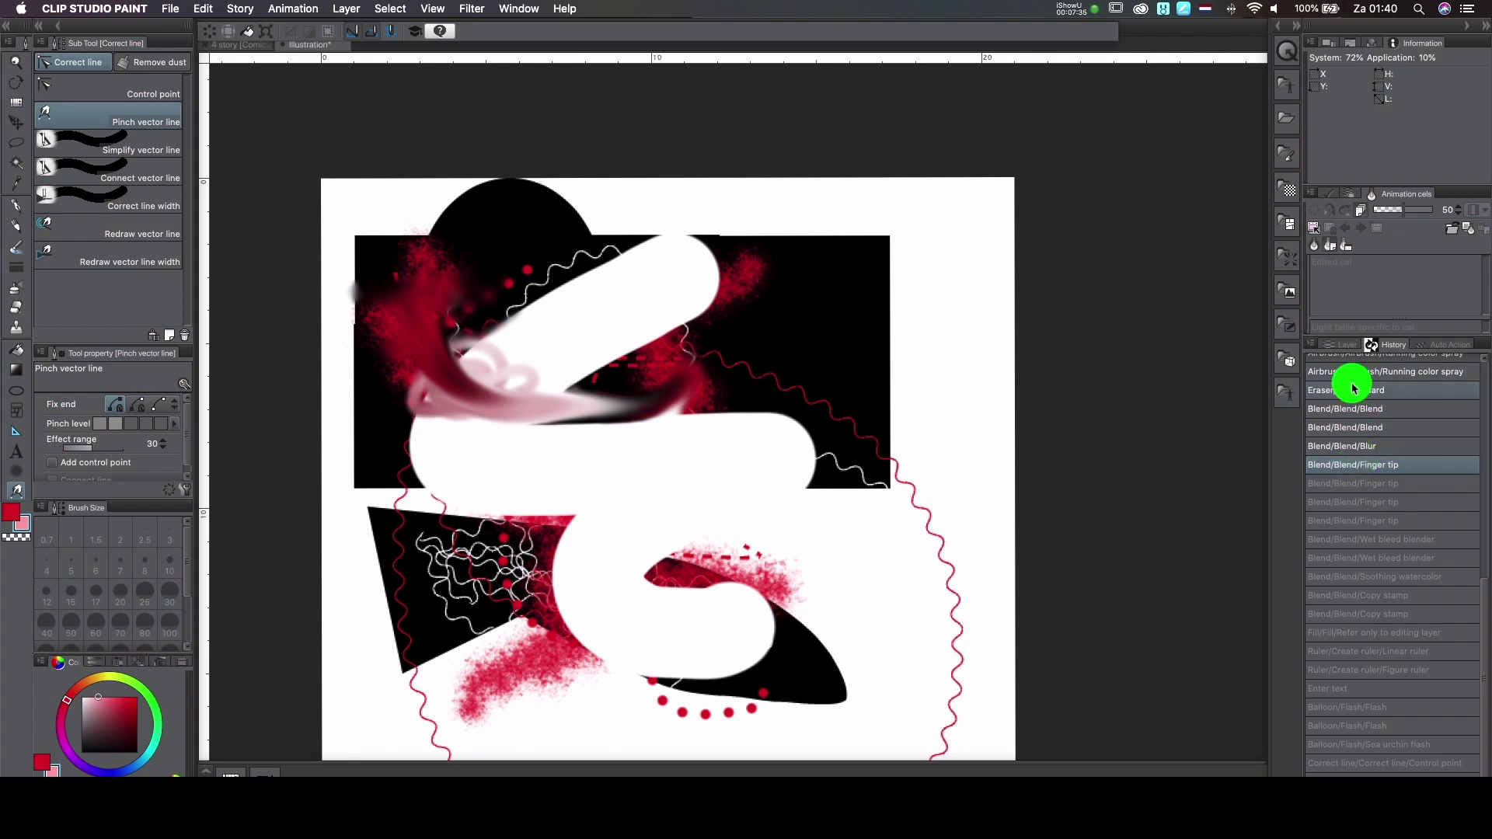
{"action": "left_click", "coordinate": [1375, 633]}
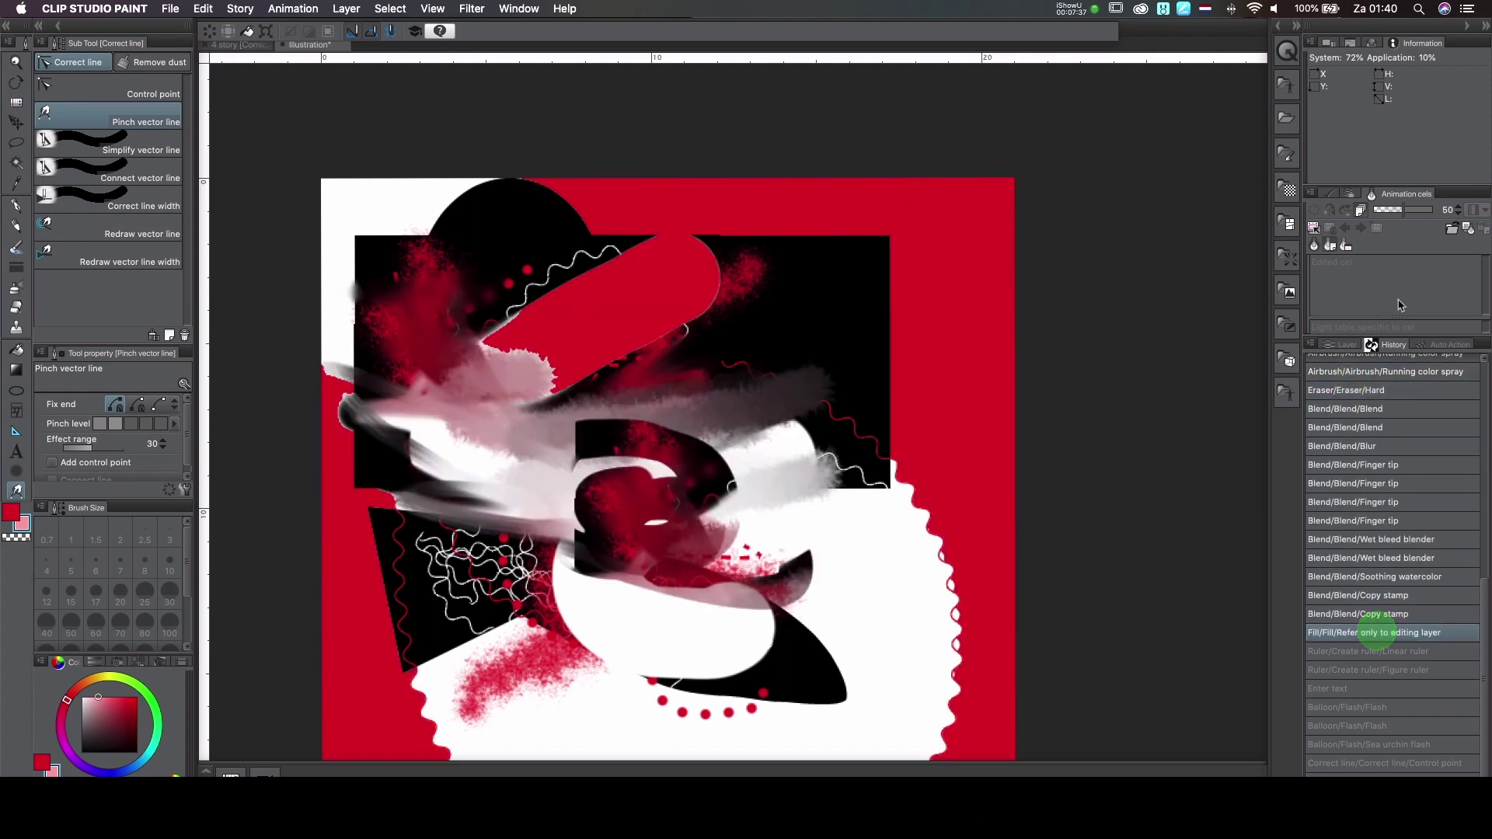
Browse the Auto Action list, including expand-selection and cut-and-move actions, then return to Layers
{"action": "left_click", "coordinate": [1434, 344]}
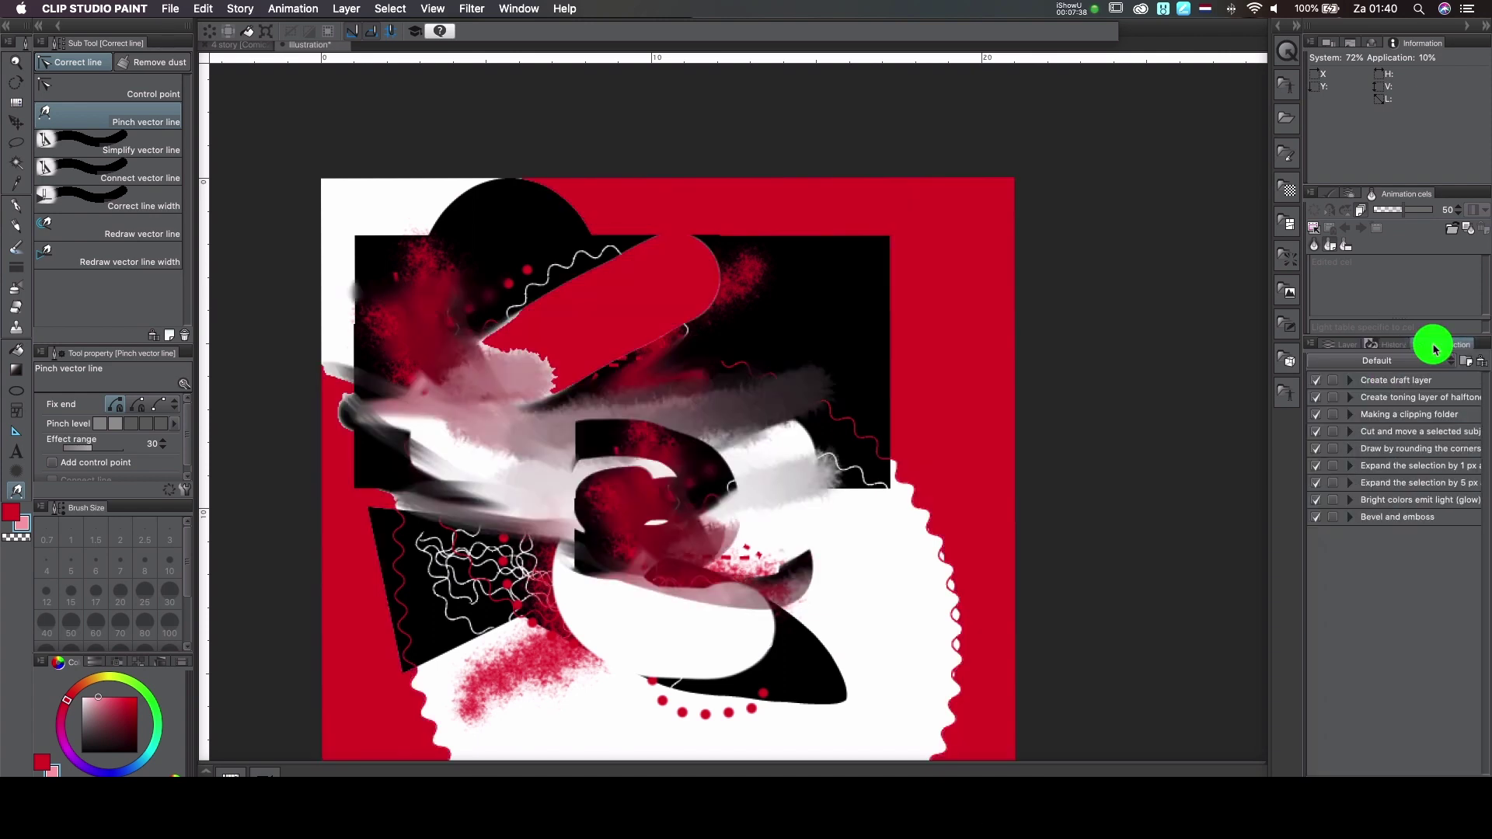
{"action": "left_click", "coordinate": [1382, 380]}
{"action": "left_click", "coordinate": [1407, 471]}
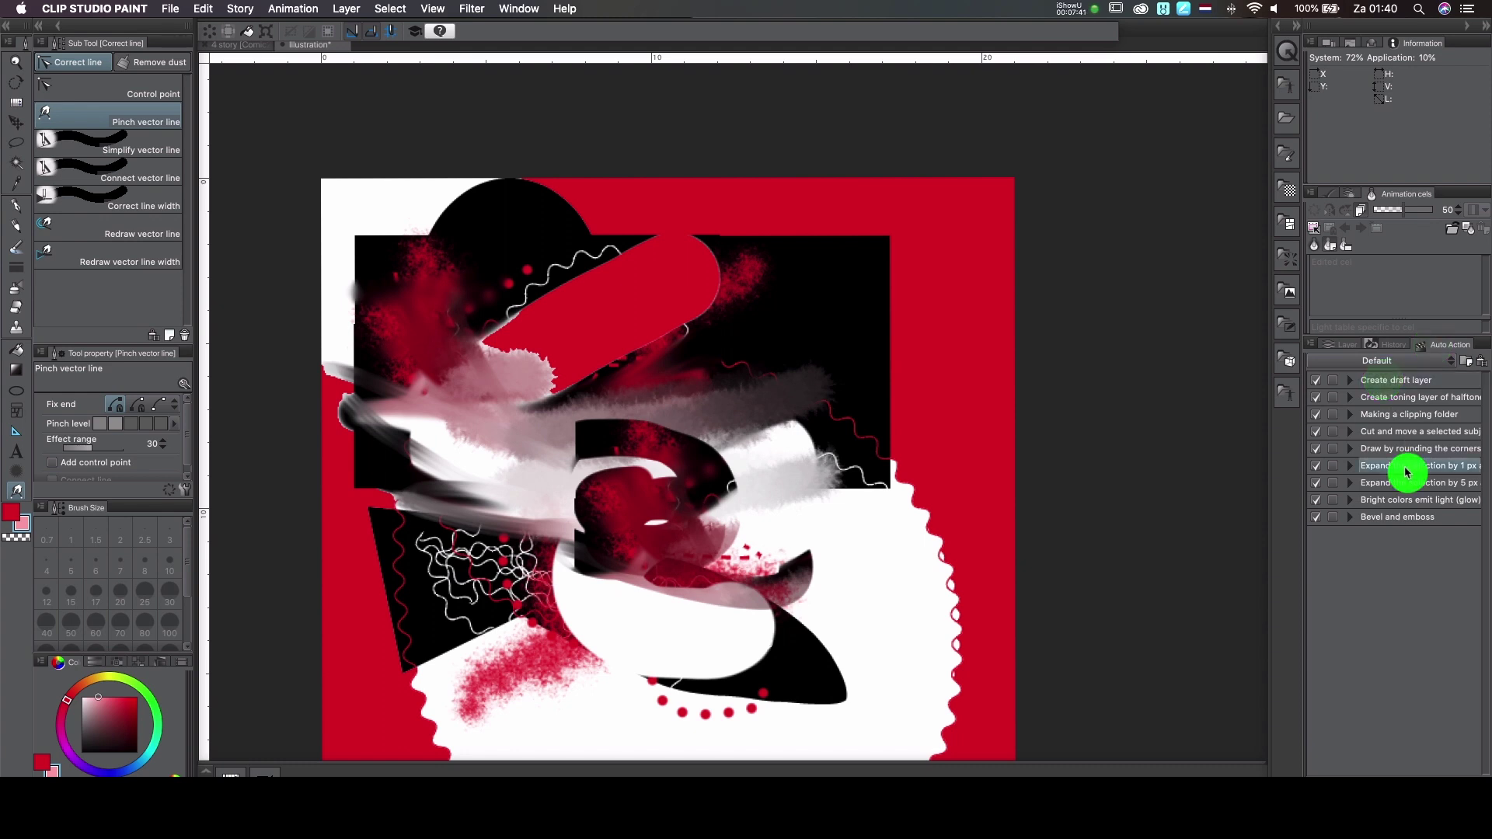
{"action": "left_click", "coordinate": [1384, 432]}
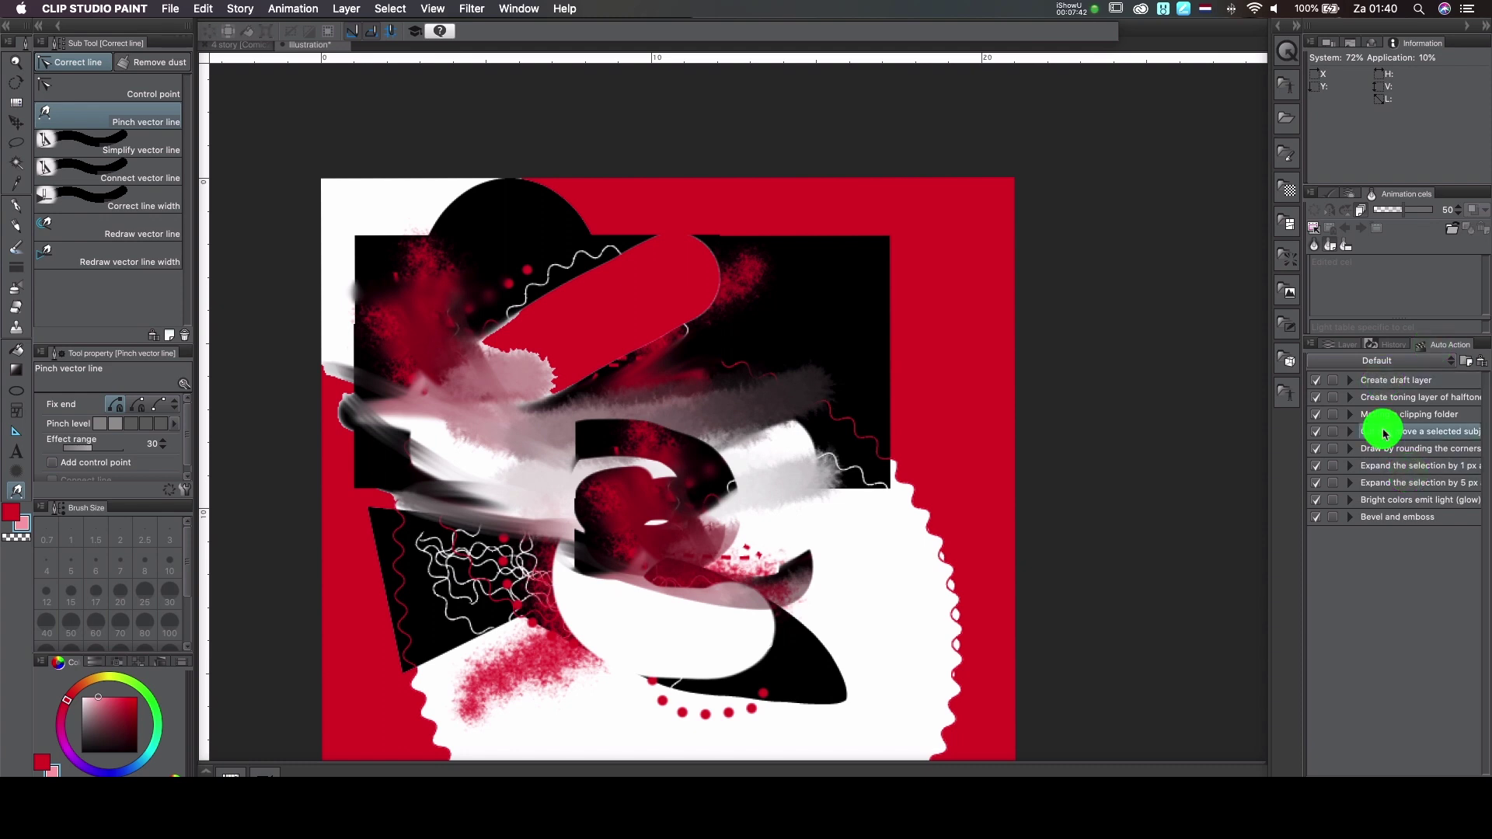
{"action": "left_click", "coordinate": [1333, 344]}
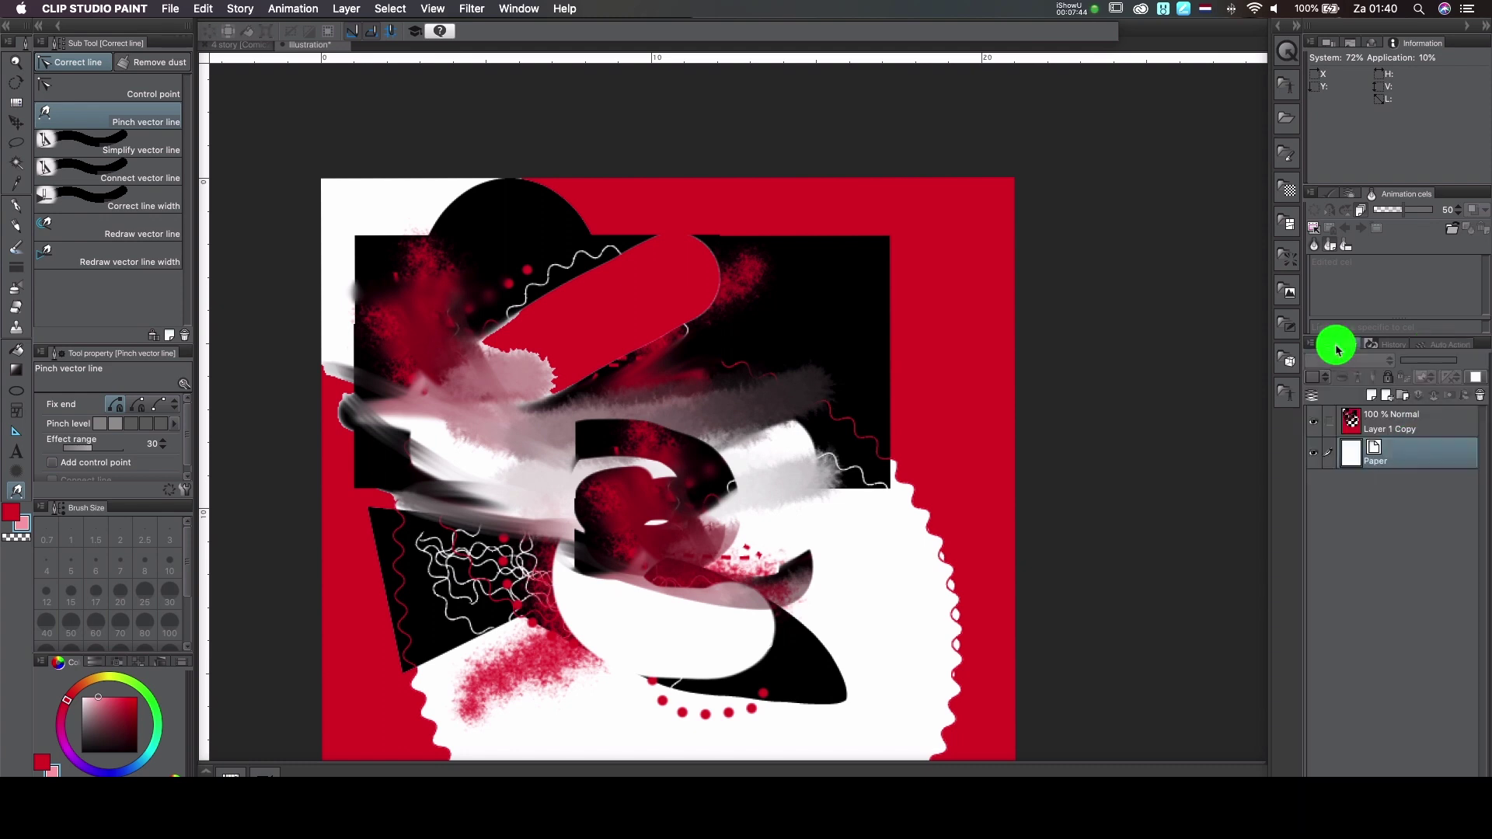
Make Layer 1 Copy active and open the Material palette showing 3D Pose materials via Quick Access
{"action": "left_click", "coordinate": [1414, 414]}
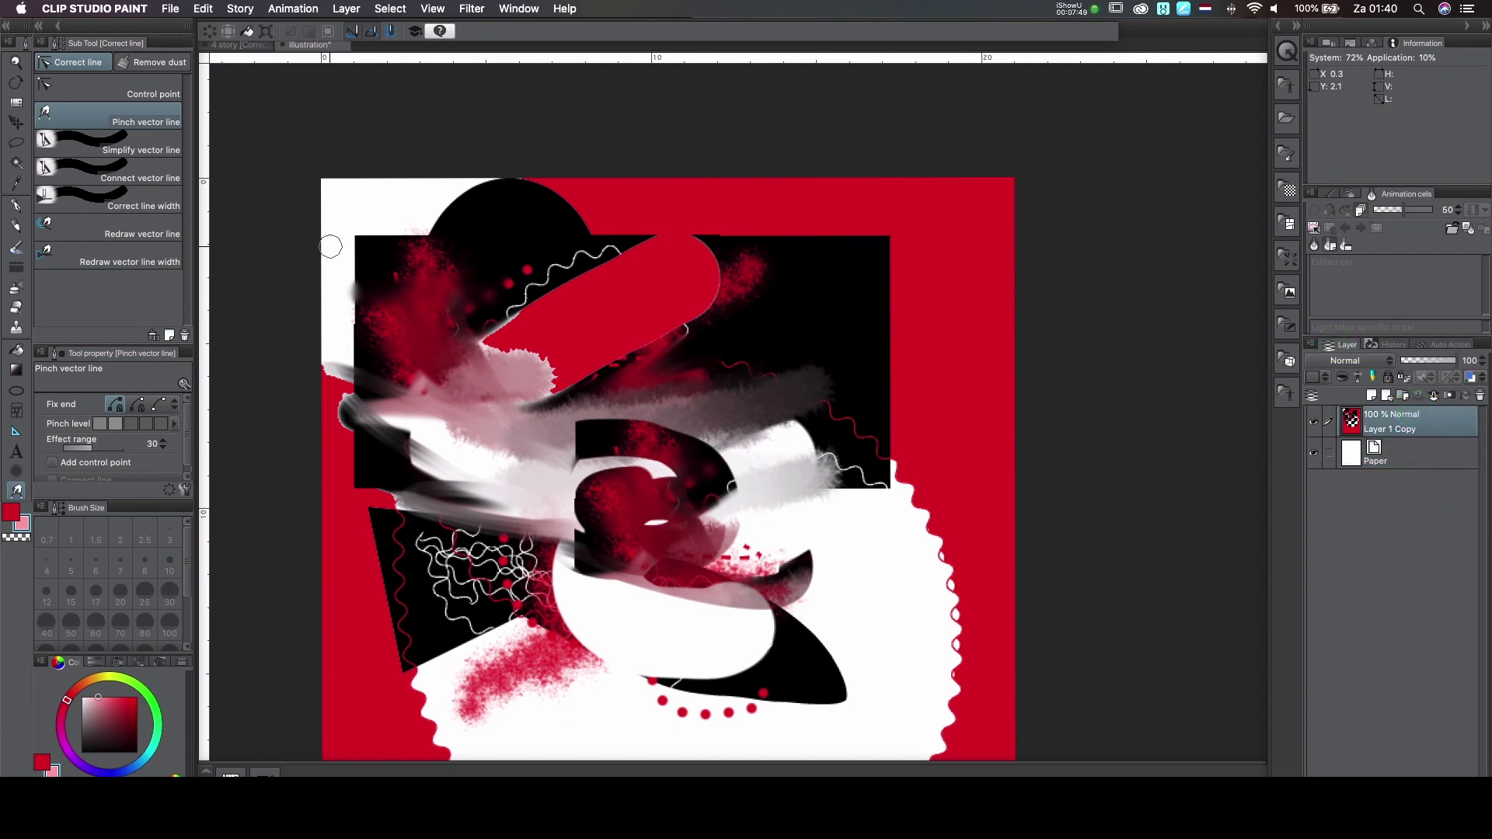
{"action": "left_click", "coordinate": [1286, 52]}
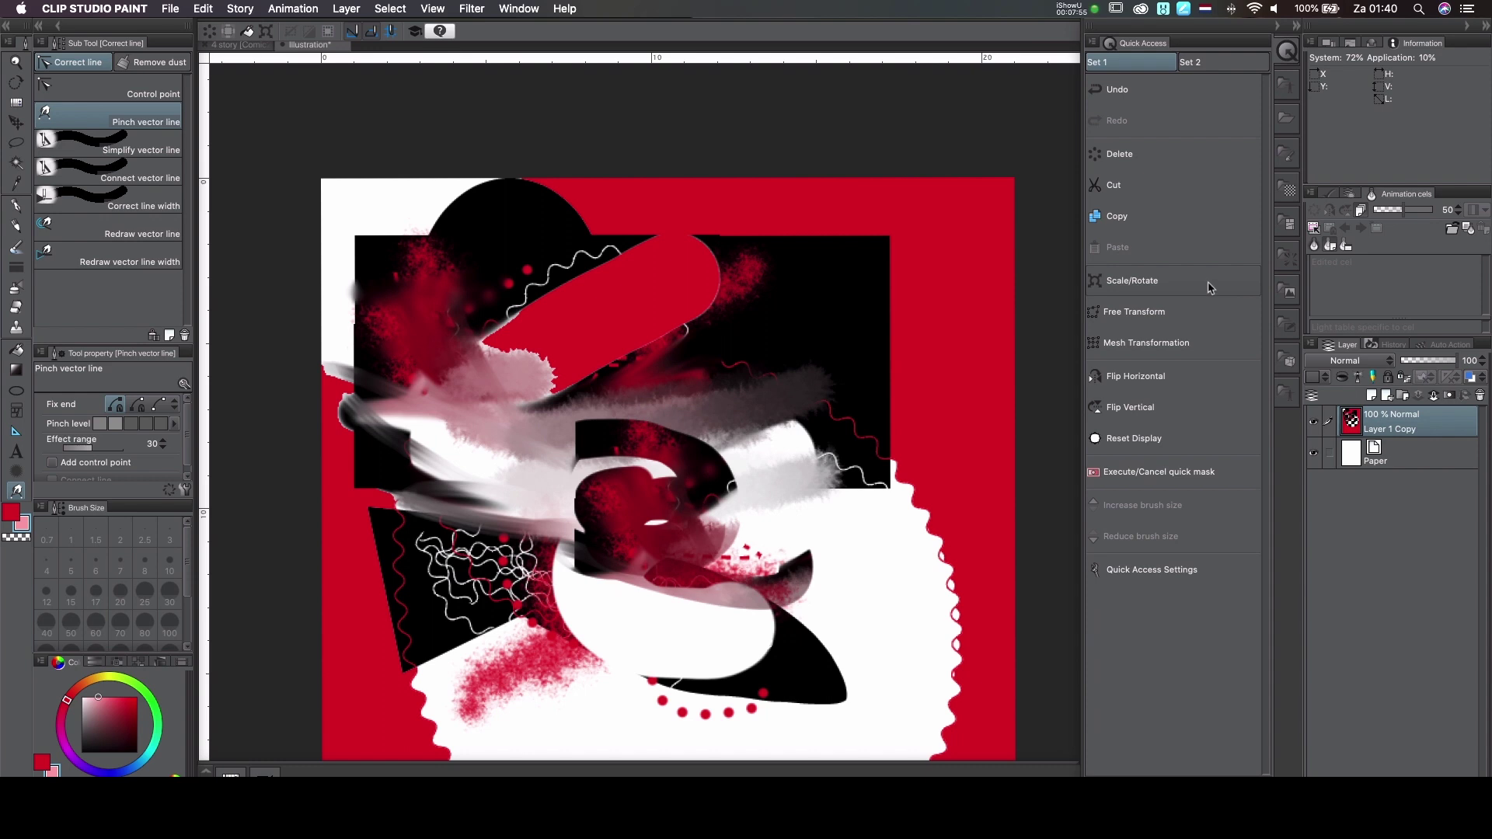
{"action": "left_click", "coordinate": [1290, 83]}
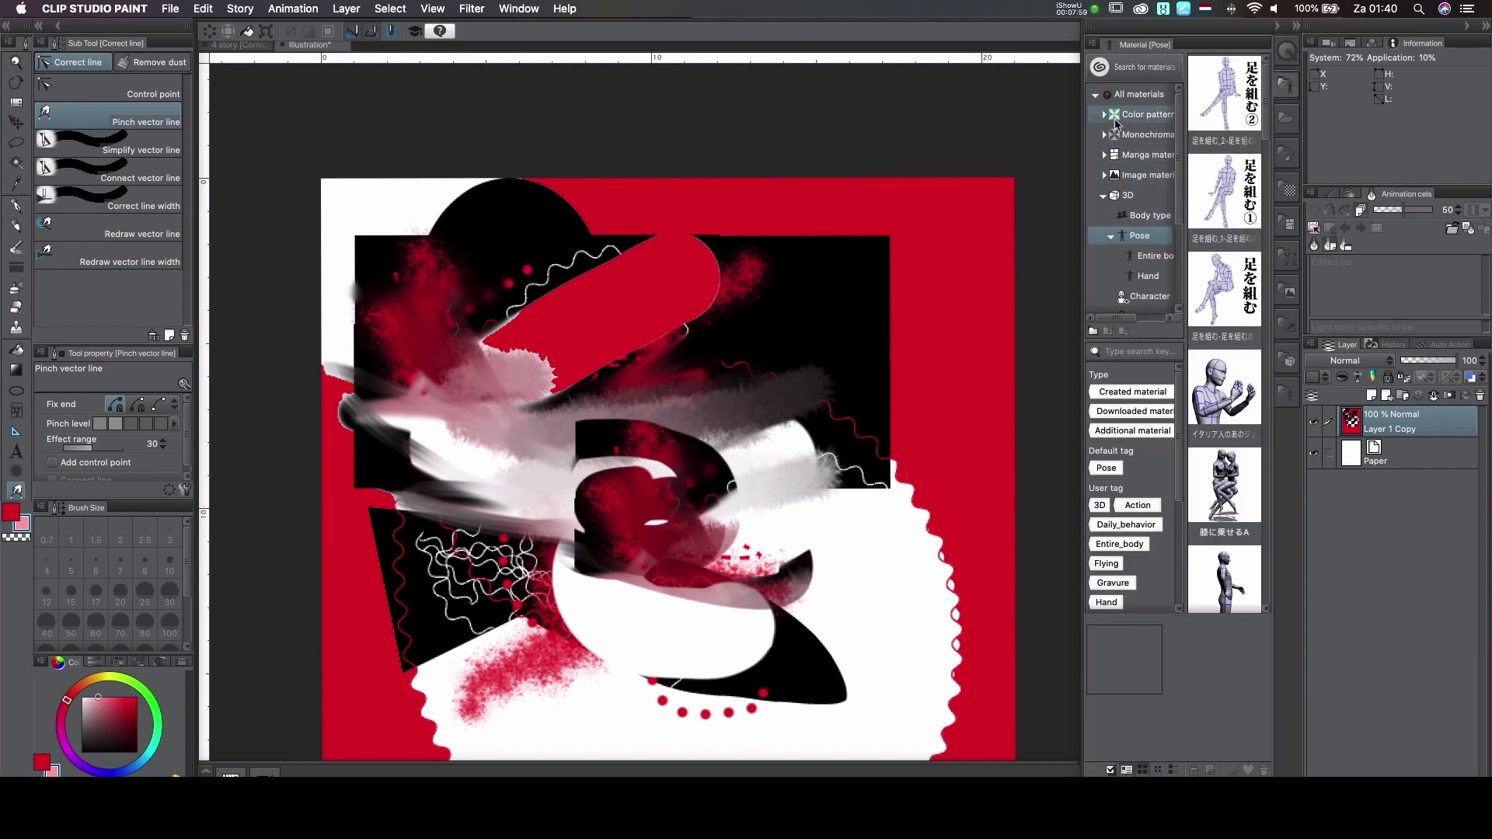
Browse All materials, Color pattern, Monochrome, Image material, downloaded and Brush image categories
{"action": "left_click", "coordinate": [1127, 101]}
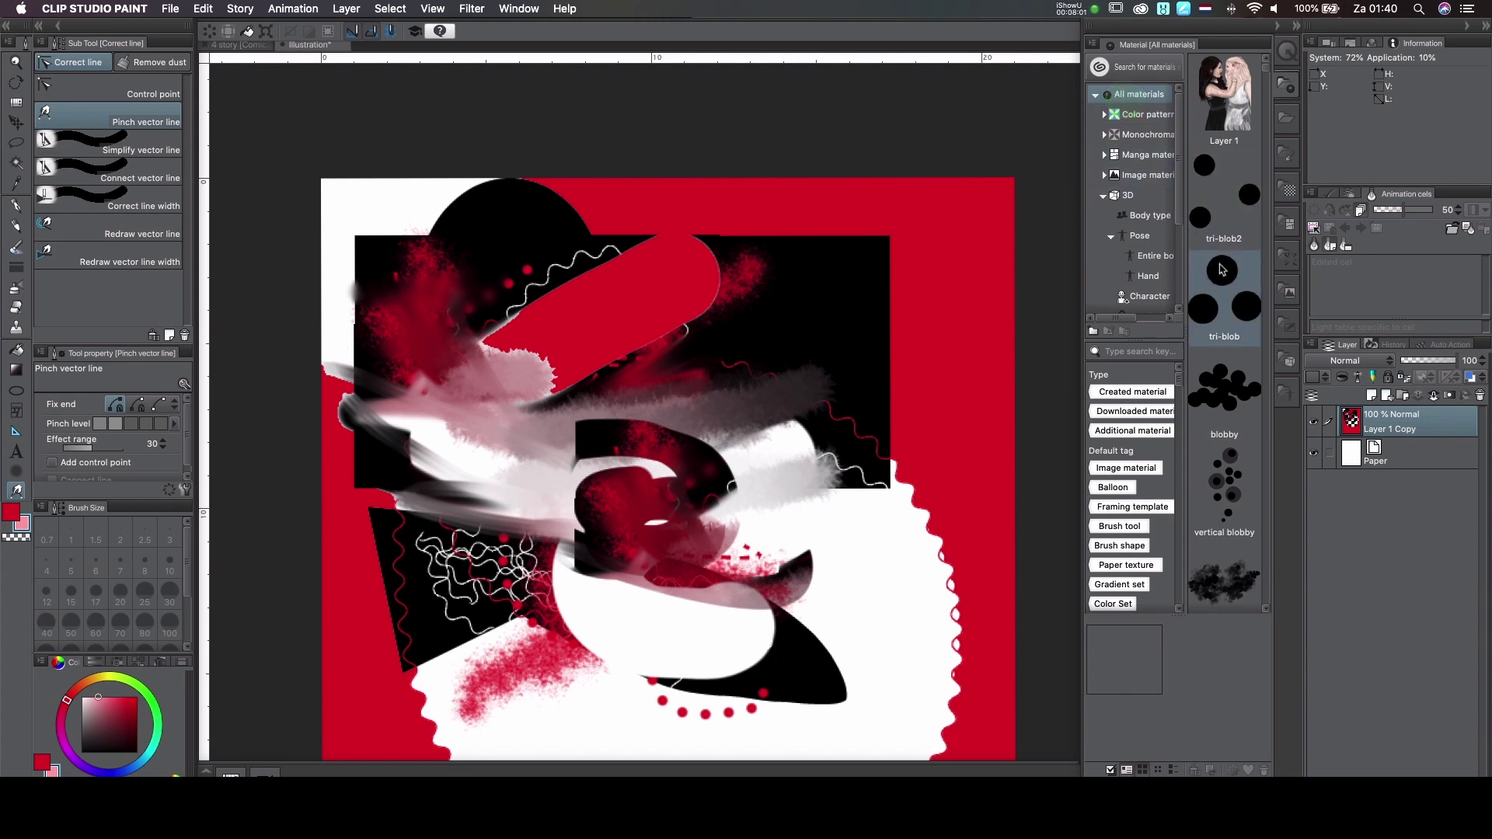
{"action": "left_click", "coordinate": [1128, 112]}
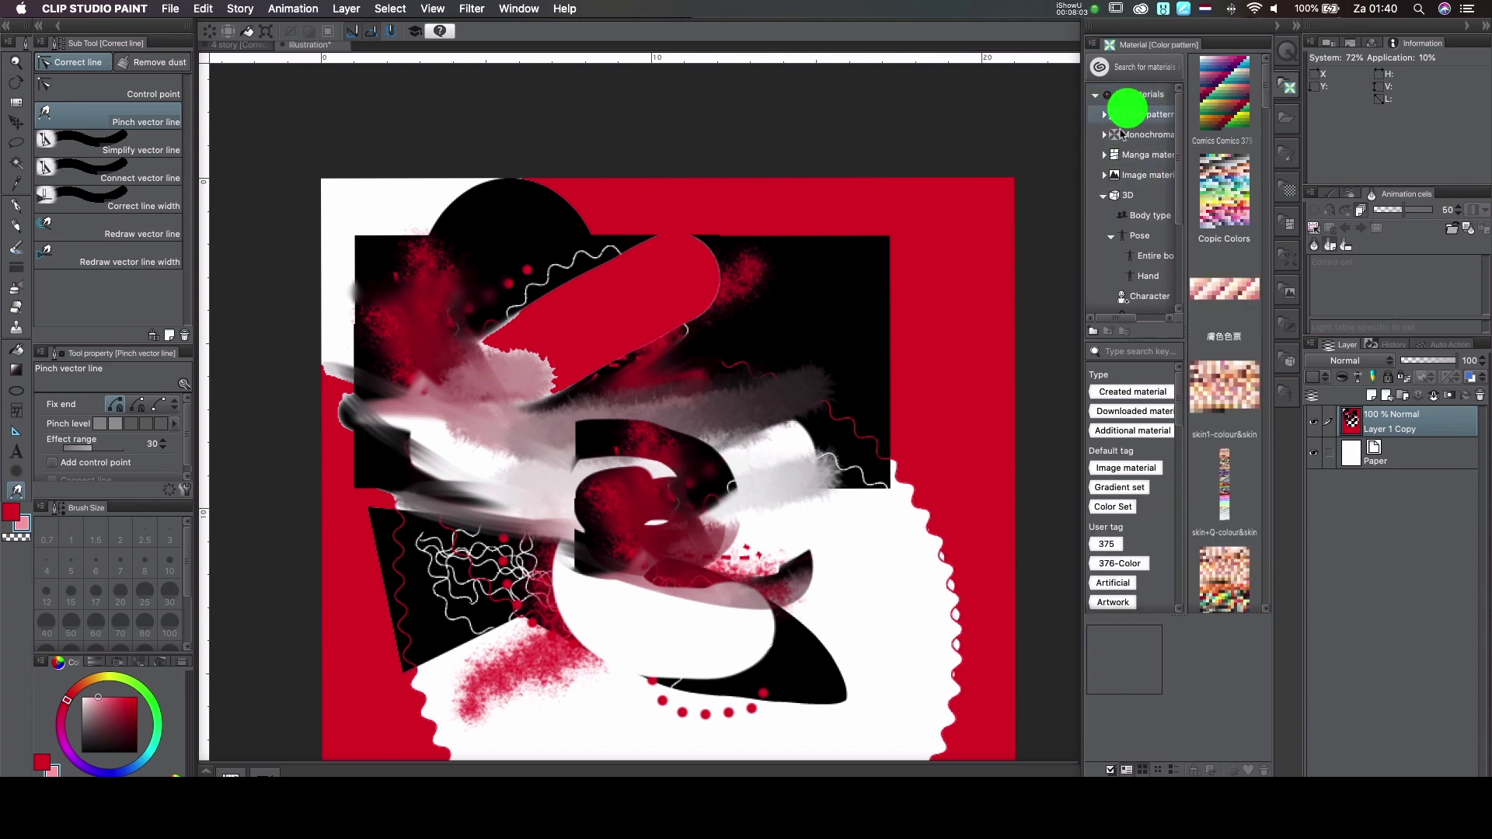
{"action": "left_click", "coordinate": [1132, 134]}
{"action": "left_click", "coordinate": [1142, 175]}
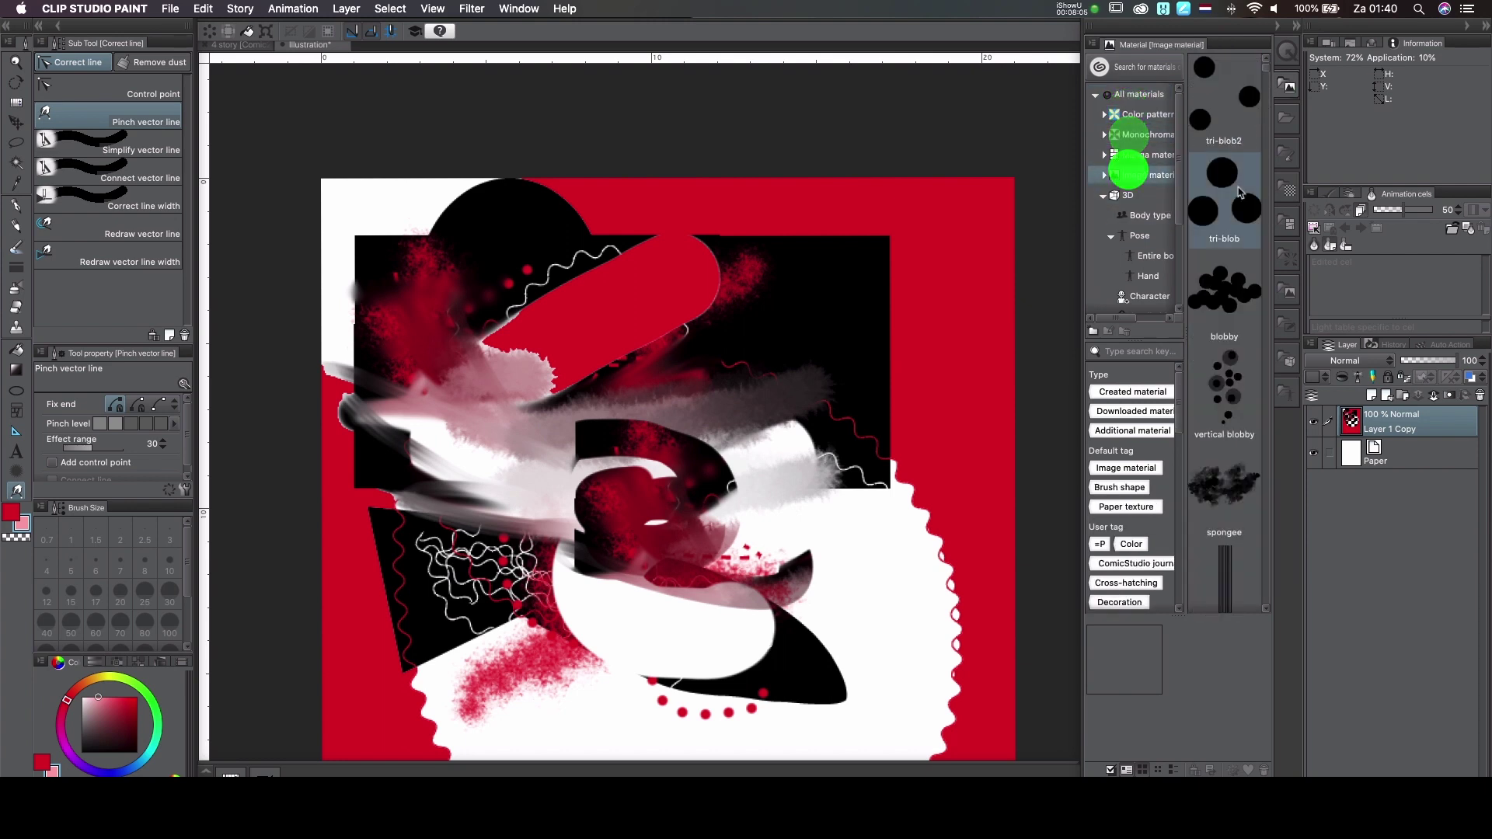
{"action": "left_click", "coordinate": [1283, 127]}
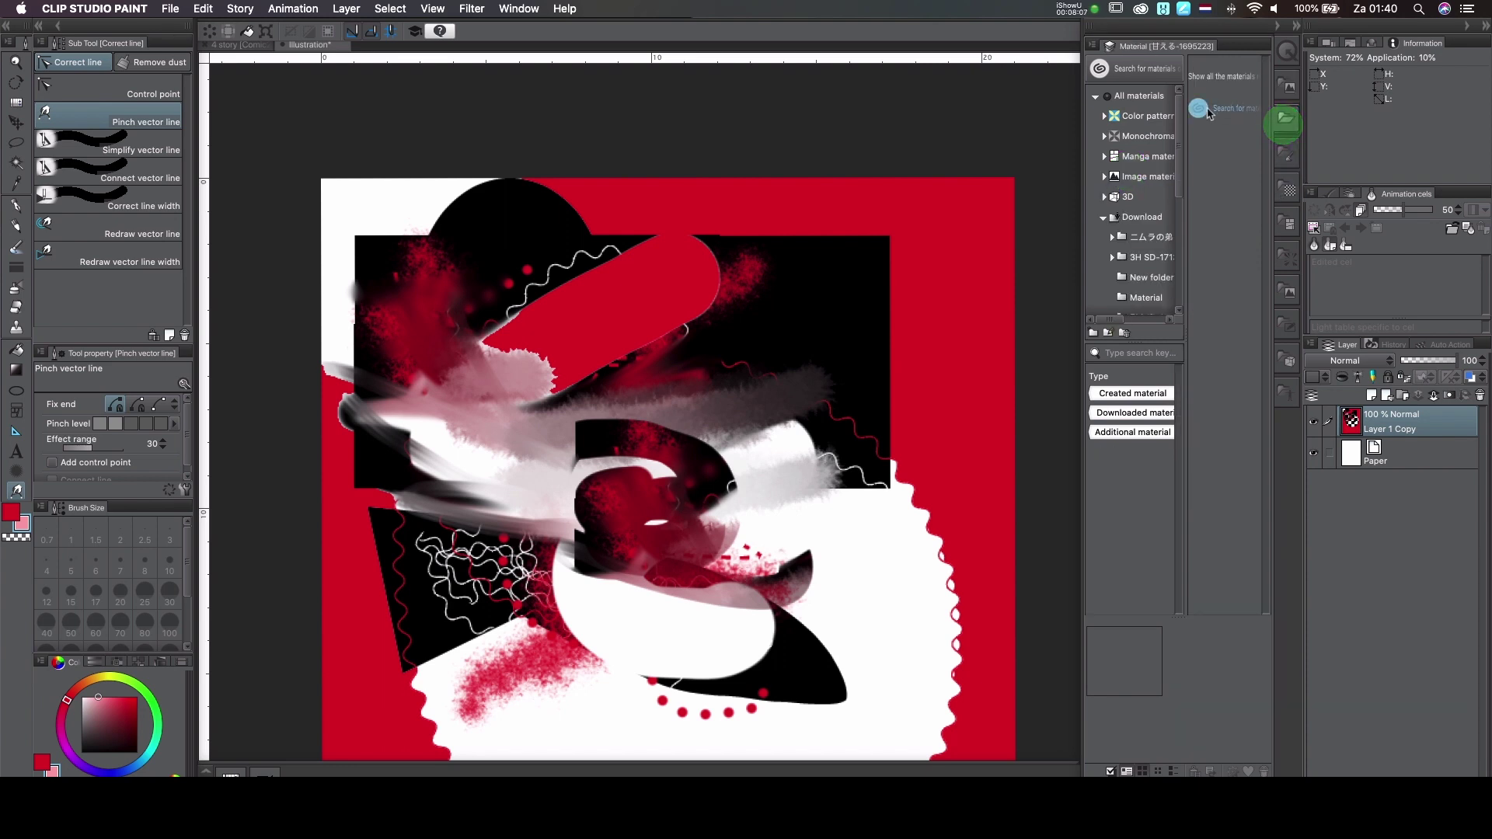
{"action": "left_click", "coordinate": [1290, 155]}
Look through monochrome pattern, Effect line, Illustration and 3D Pose materials, then close the library
{"action": "left_click", "coordinate": [1290, 193]}
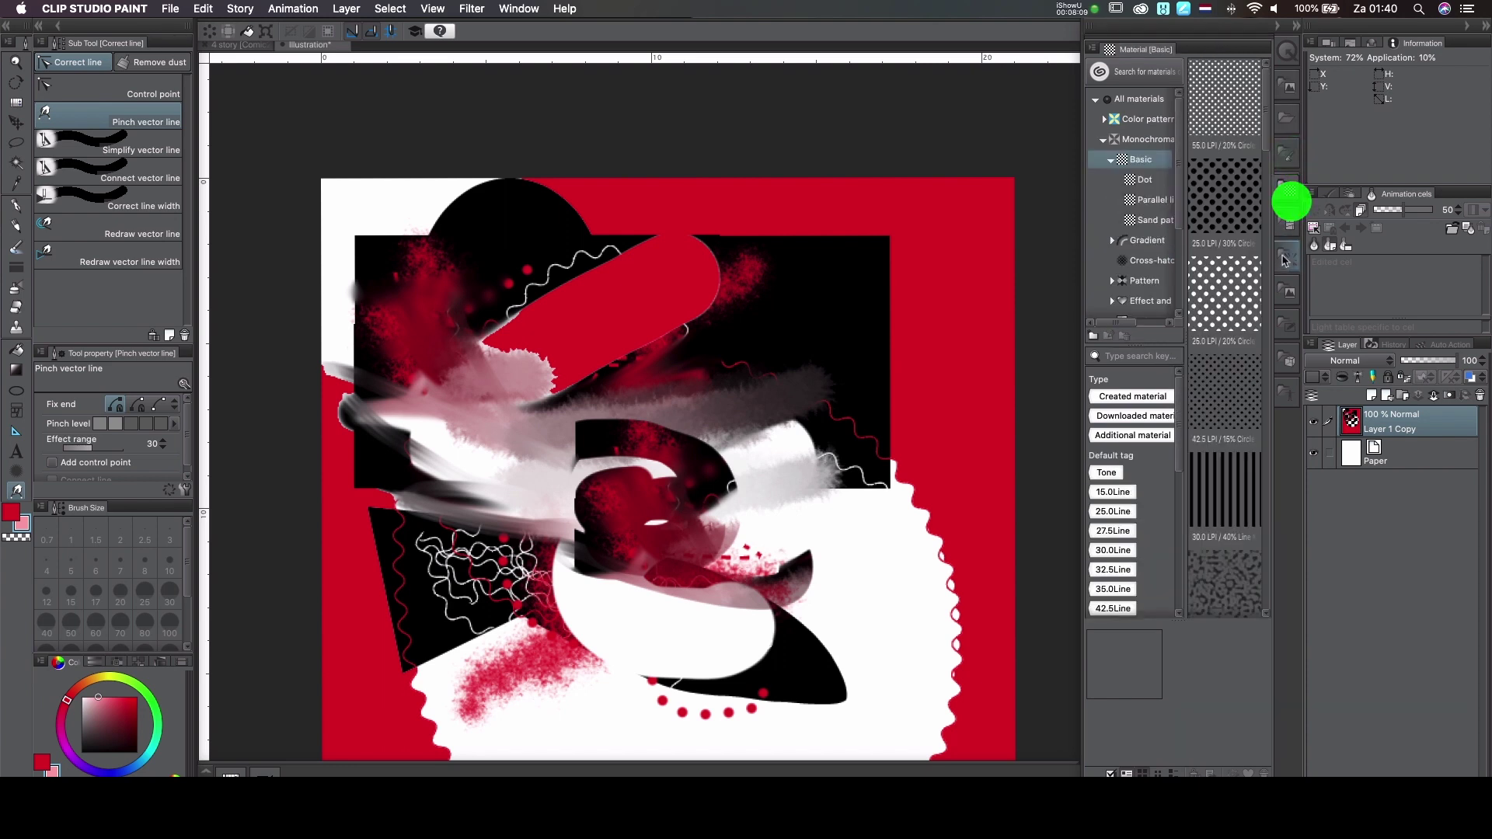
{"action": "left_click", "coordinate": [1286, 226]}
{"action": "left_click", "coordinate": [1283, 291]}
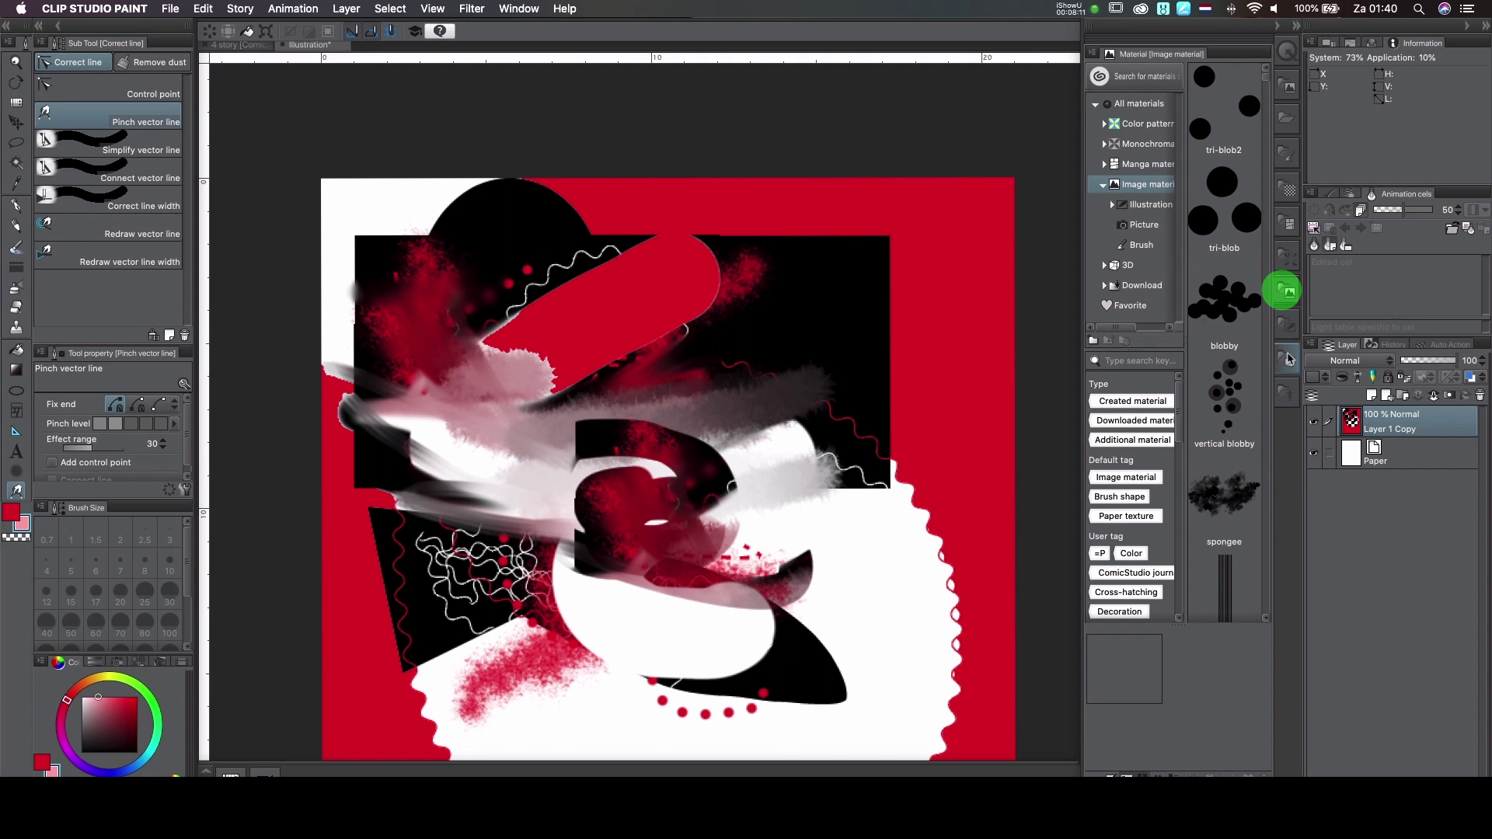
{"action": "left_click", "coordinate": [1286, 326]}
{"action": "left_click", "coordinate": [1287, 361]}
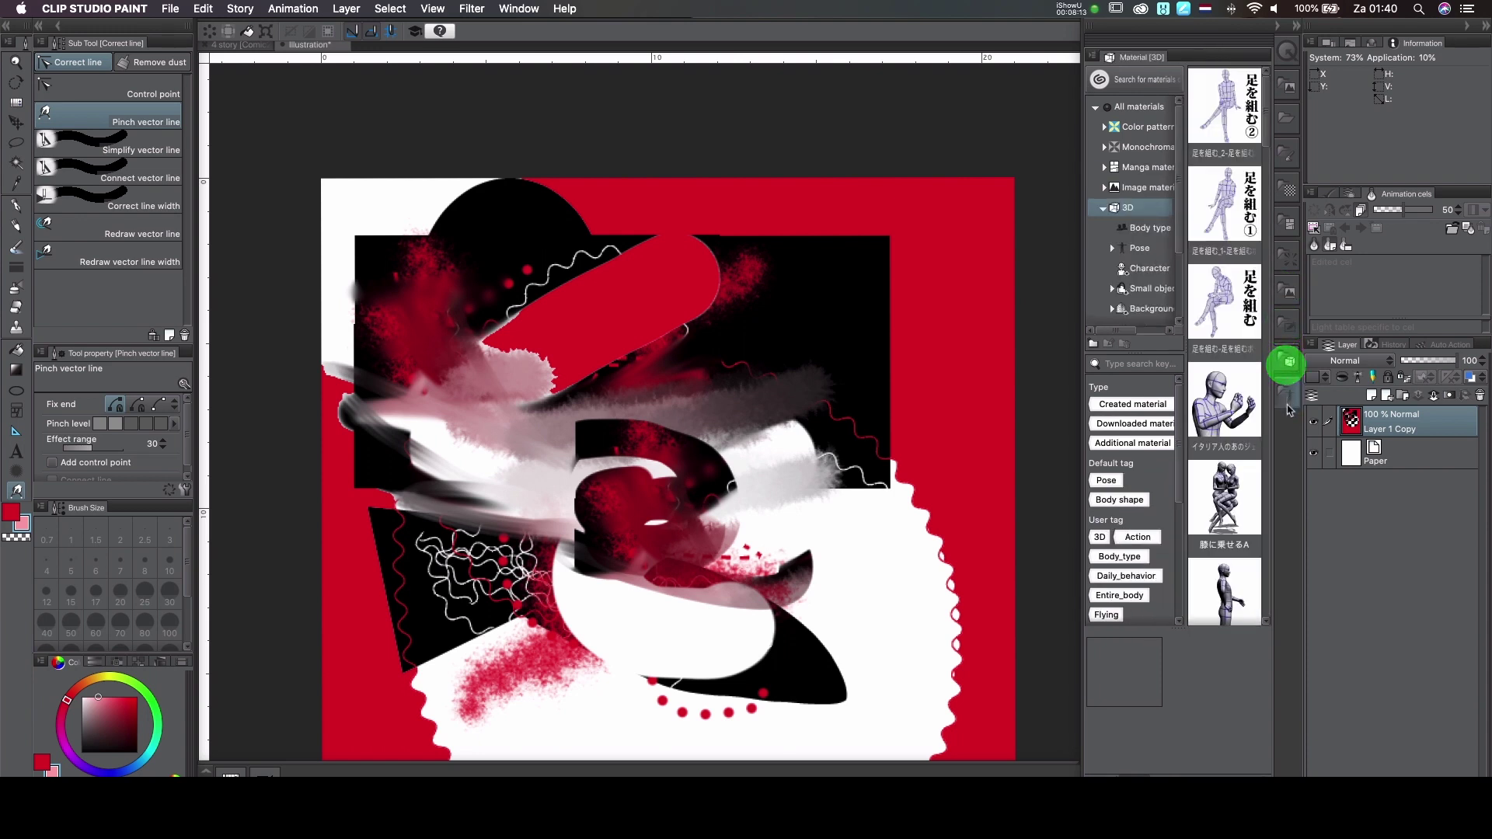
{"action": "left_click", "coordinate": [1286, 404]}
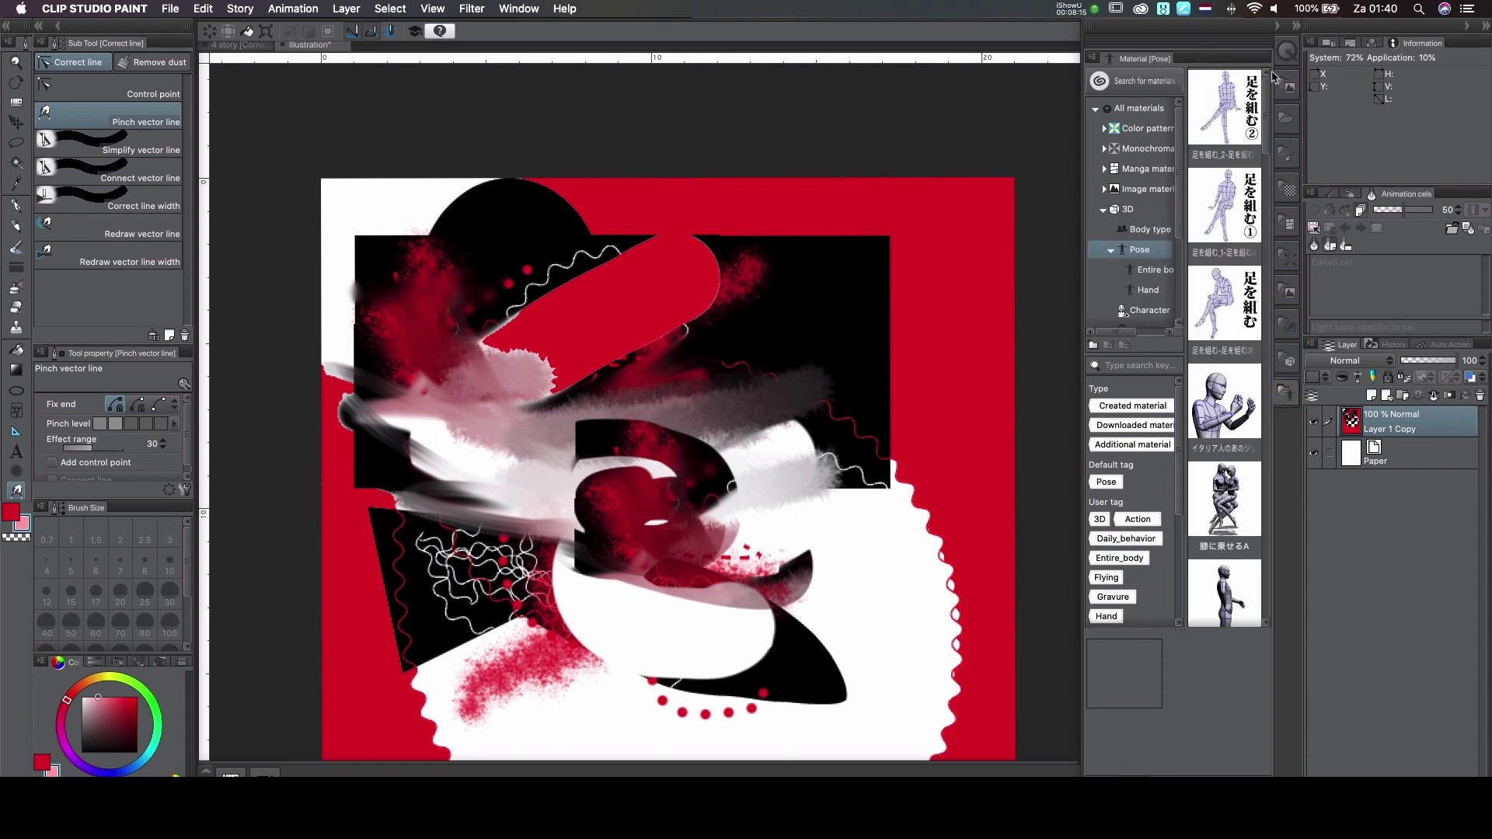
{"action": "left_click", "coordinate": [1278, 28]}
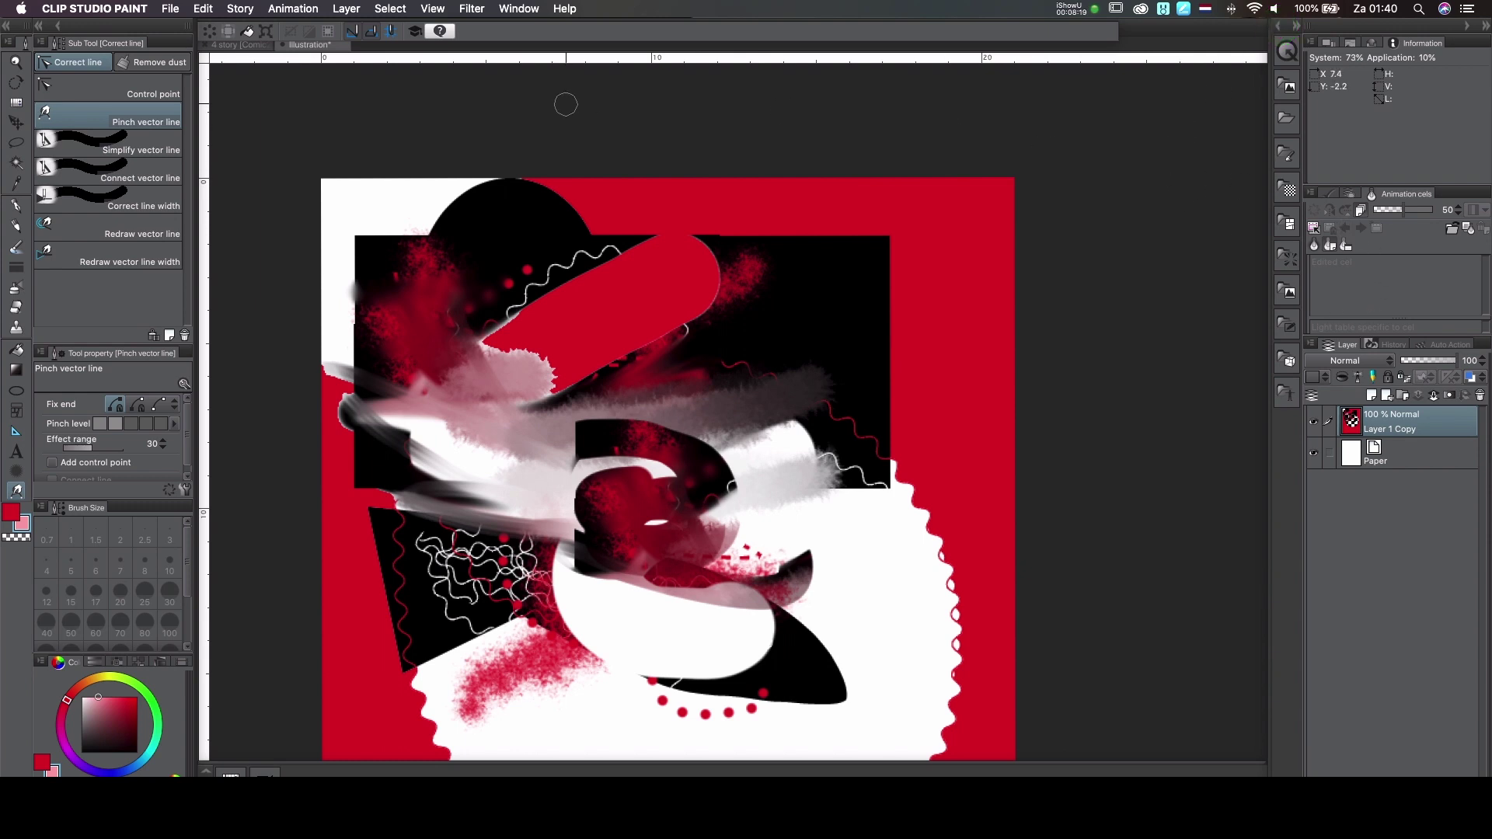
Browse the Edit, File, Animation, Layer, Select, View, Filter, Window and Help menus, then list the layer blending modes
{"action": "left_click", "coordinate": [202, 9]}
{"action": "mouse_move", "coordinate": [179, 11]}
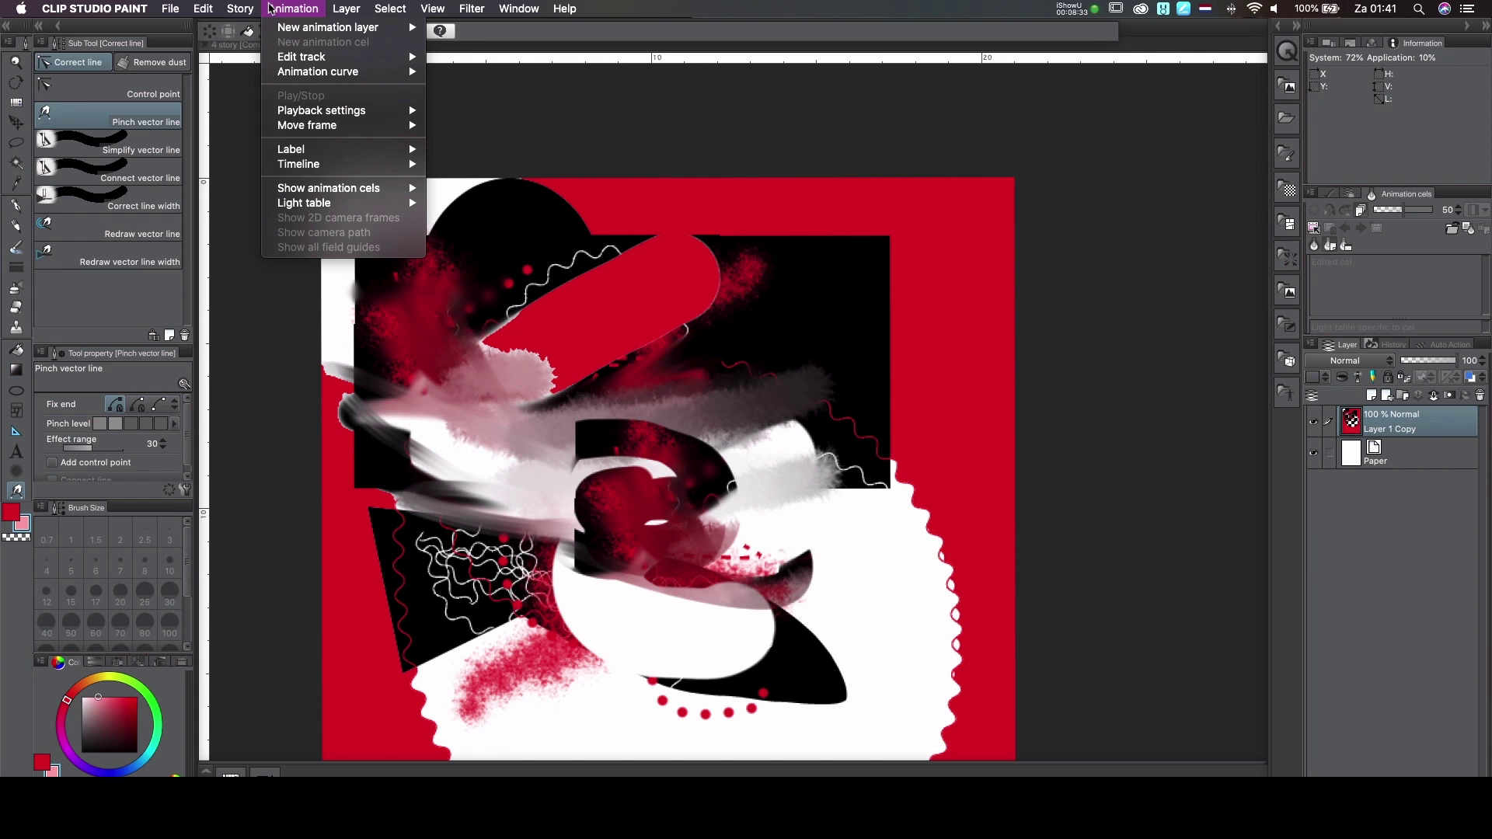
{"action": "mouse_move", "coordinate": [334, 7]}
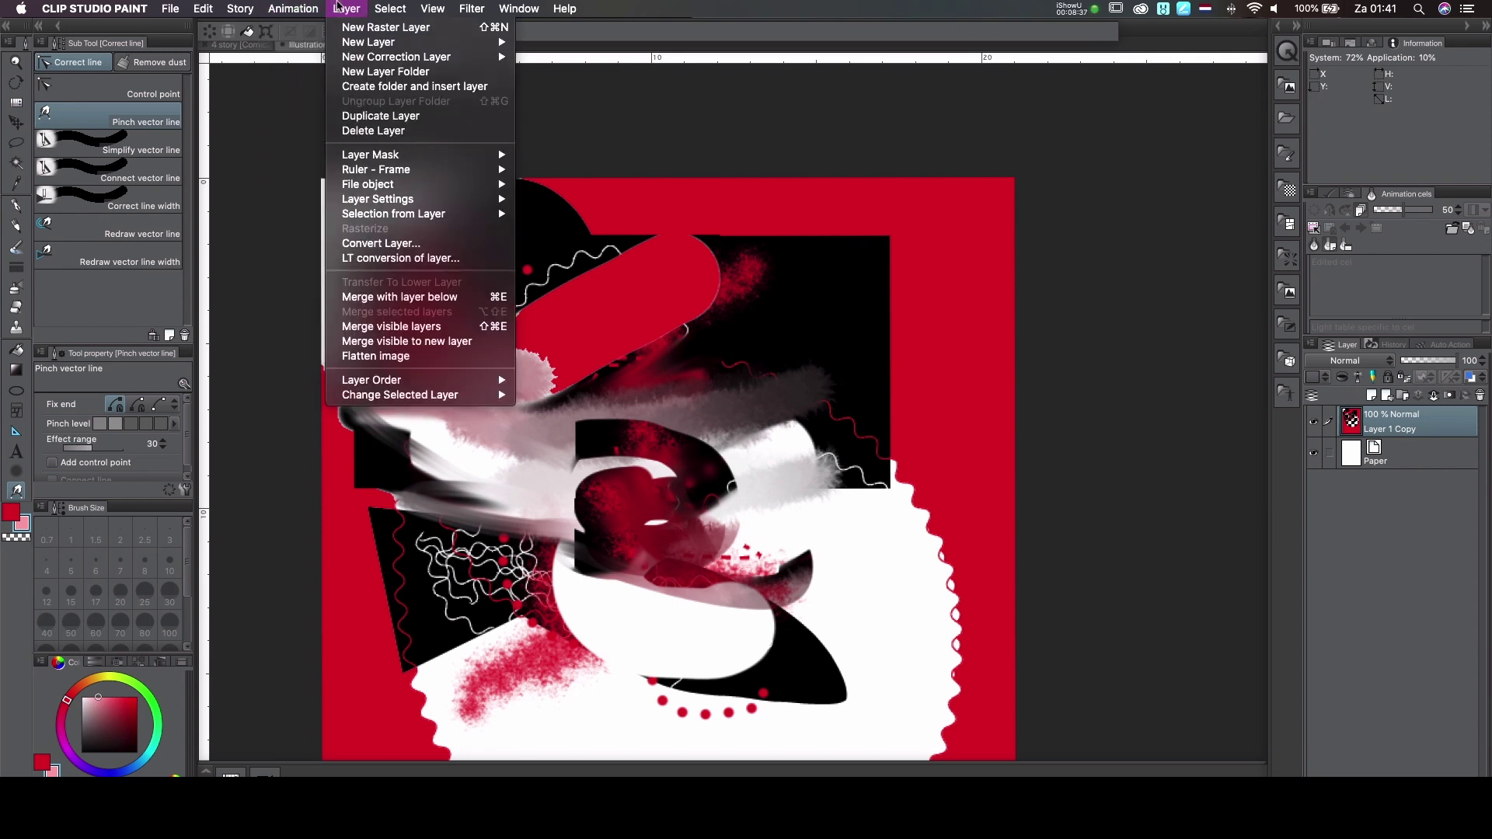
{"action": "mouse_move", "coordinate": [385, 7]}
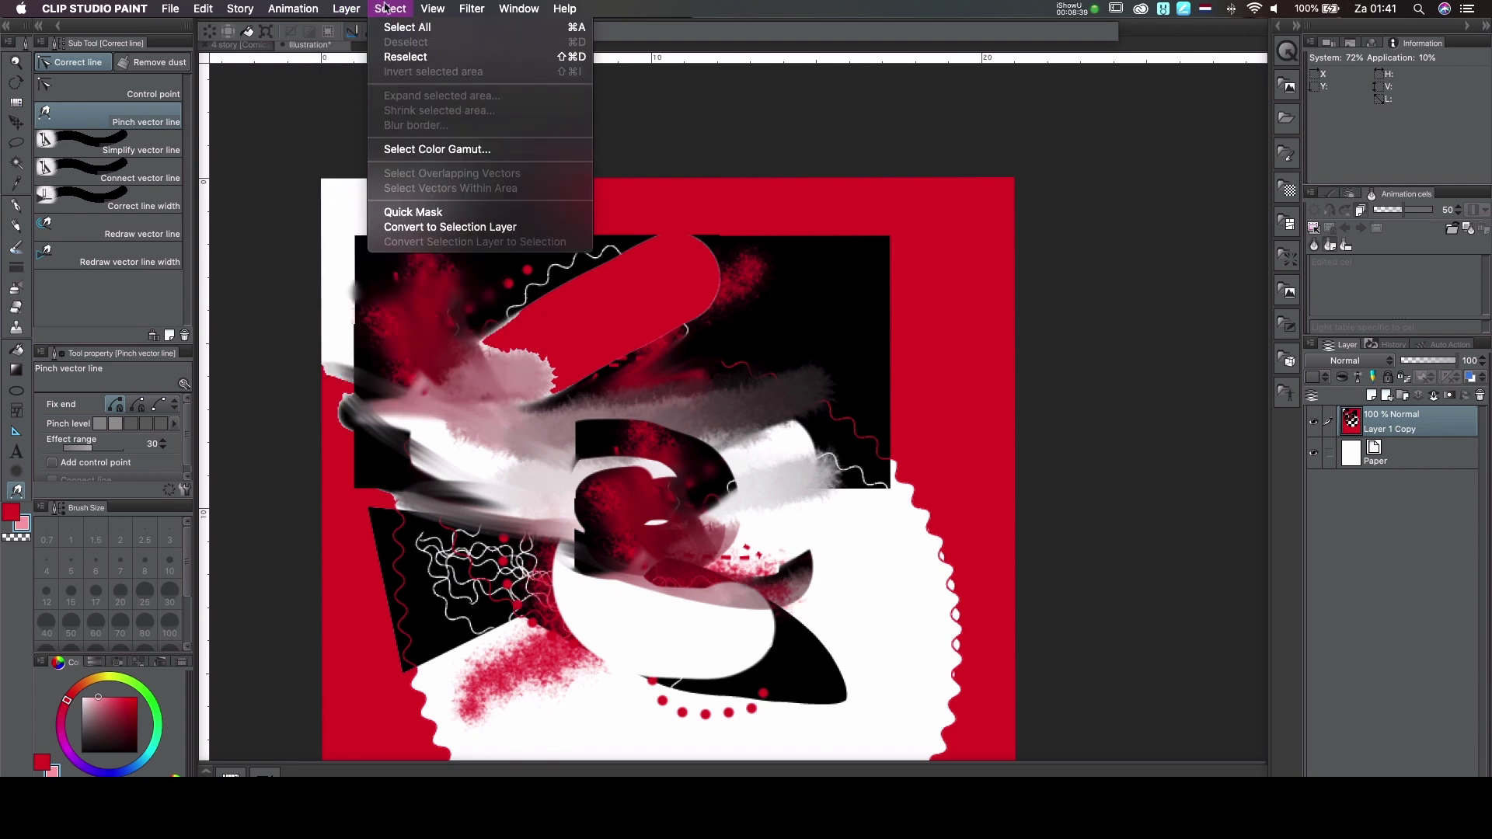
{"action": "mouse_move", "coordinate": [432, 8]}
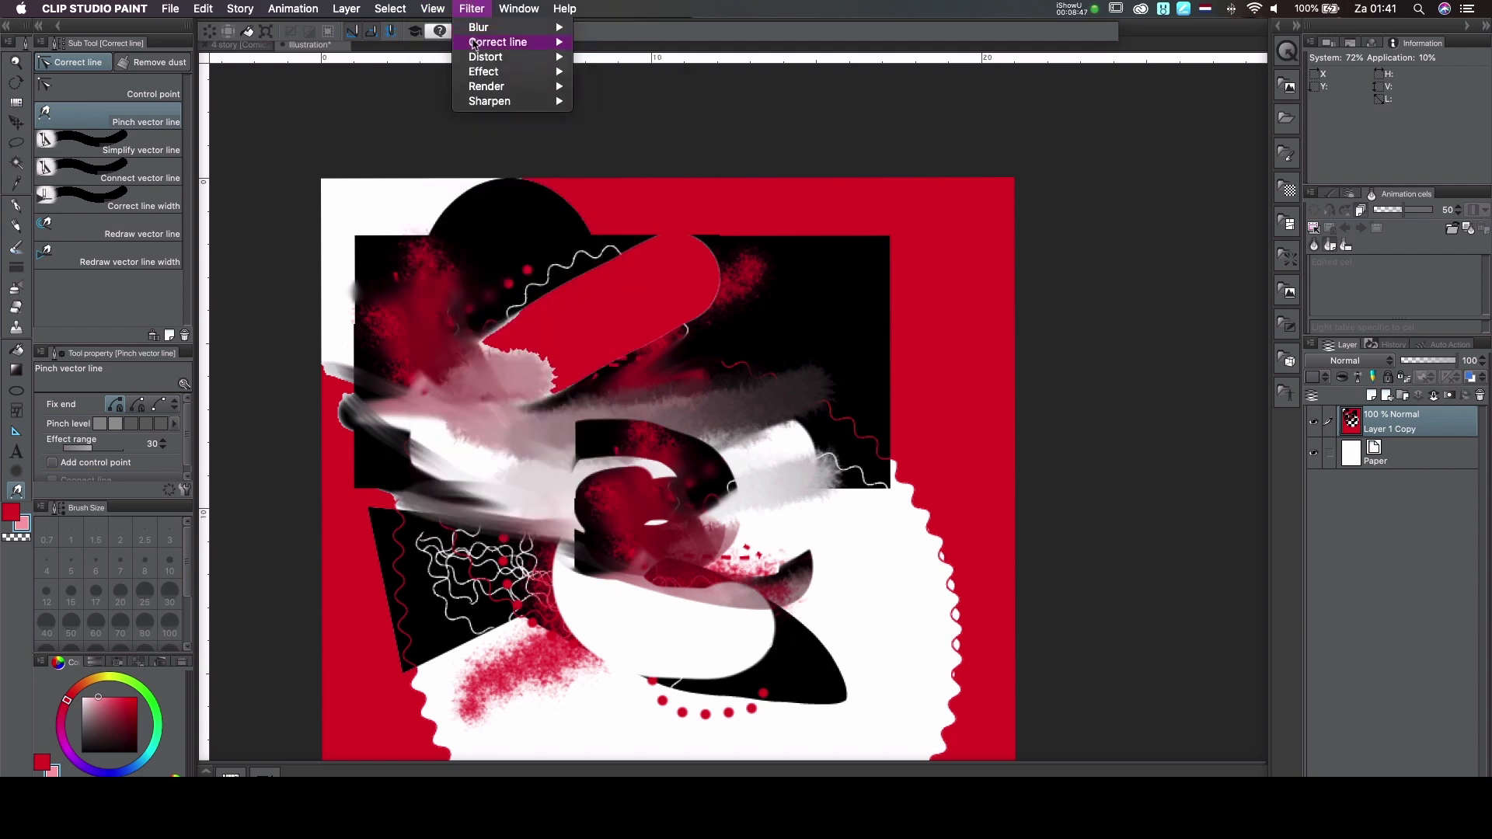
{"action": "mouse_move", "coordinate": [477, 59]}
{"action": "mouse_move", "coordinate": [518, 10]}
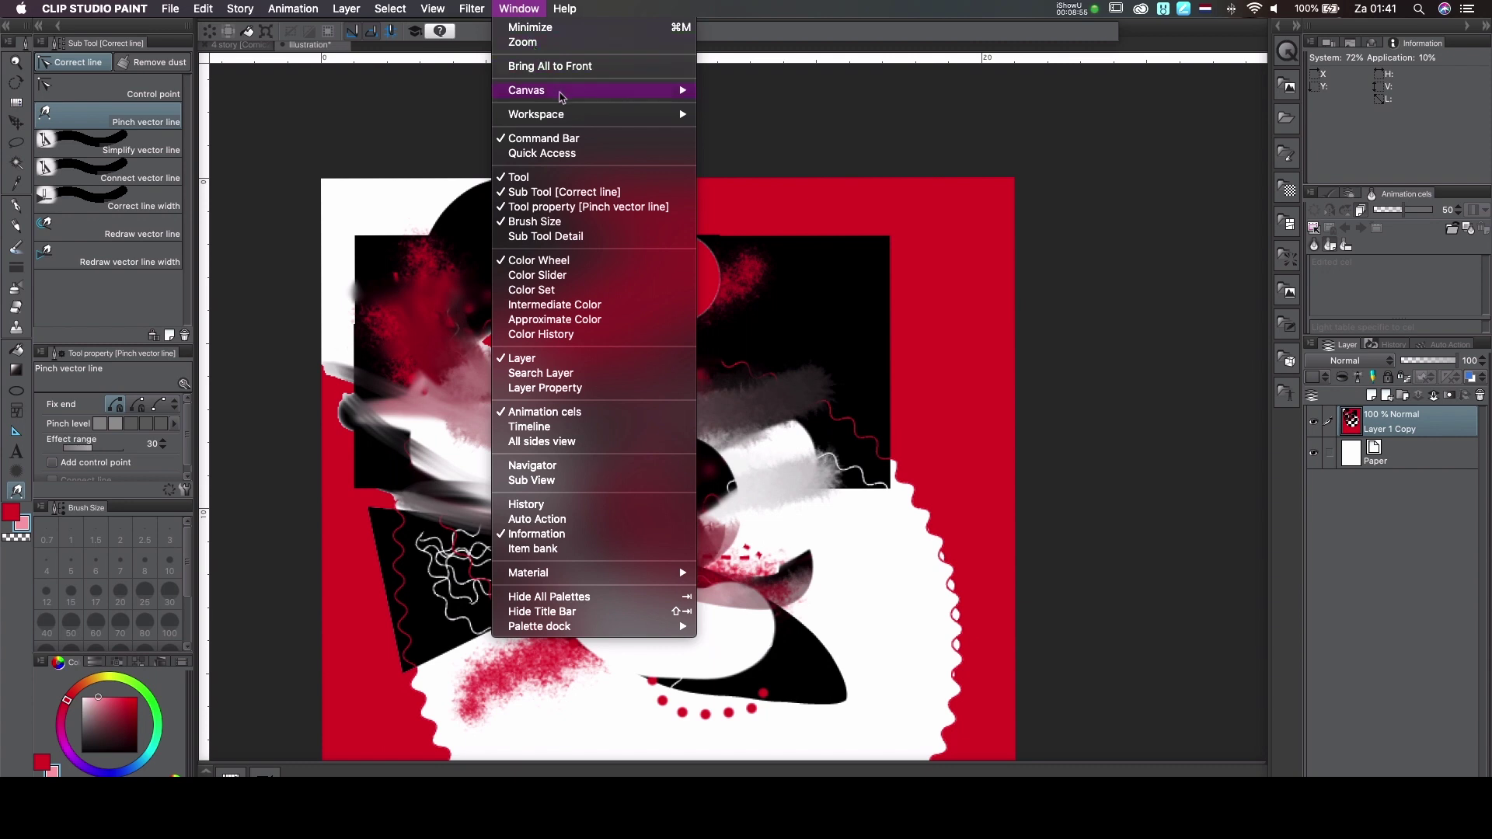
{"action": "mouse_move", "coordinate": [568, 102]}
{"action": "mouse_move", "coordinate": [571, 13]}
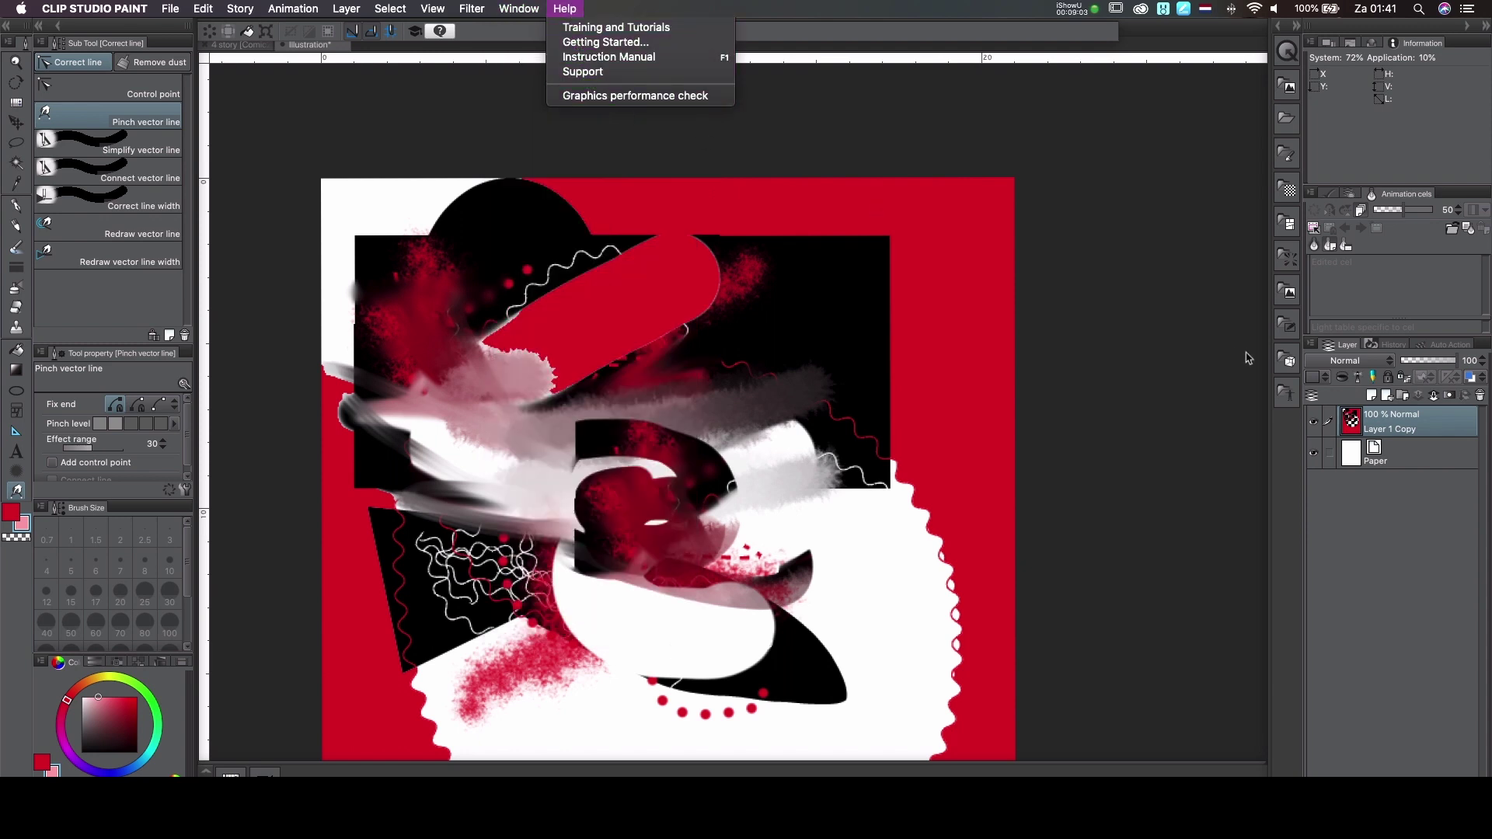
{"action": "left_click", "coordinate": [1336, 361]}
Scroll the blending-mode list and close it with Layer 1 Copy left at Normal, then show the File menu
{"action": "left_click", "coordinate": [1336, 360]}
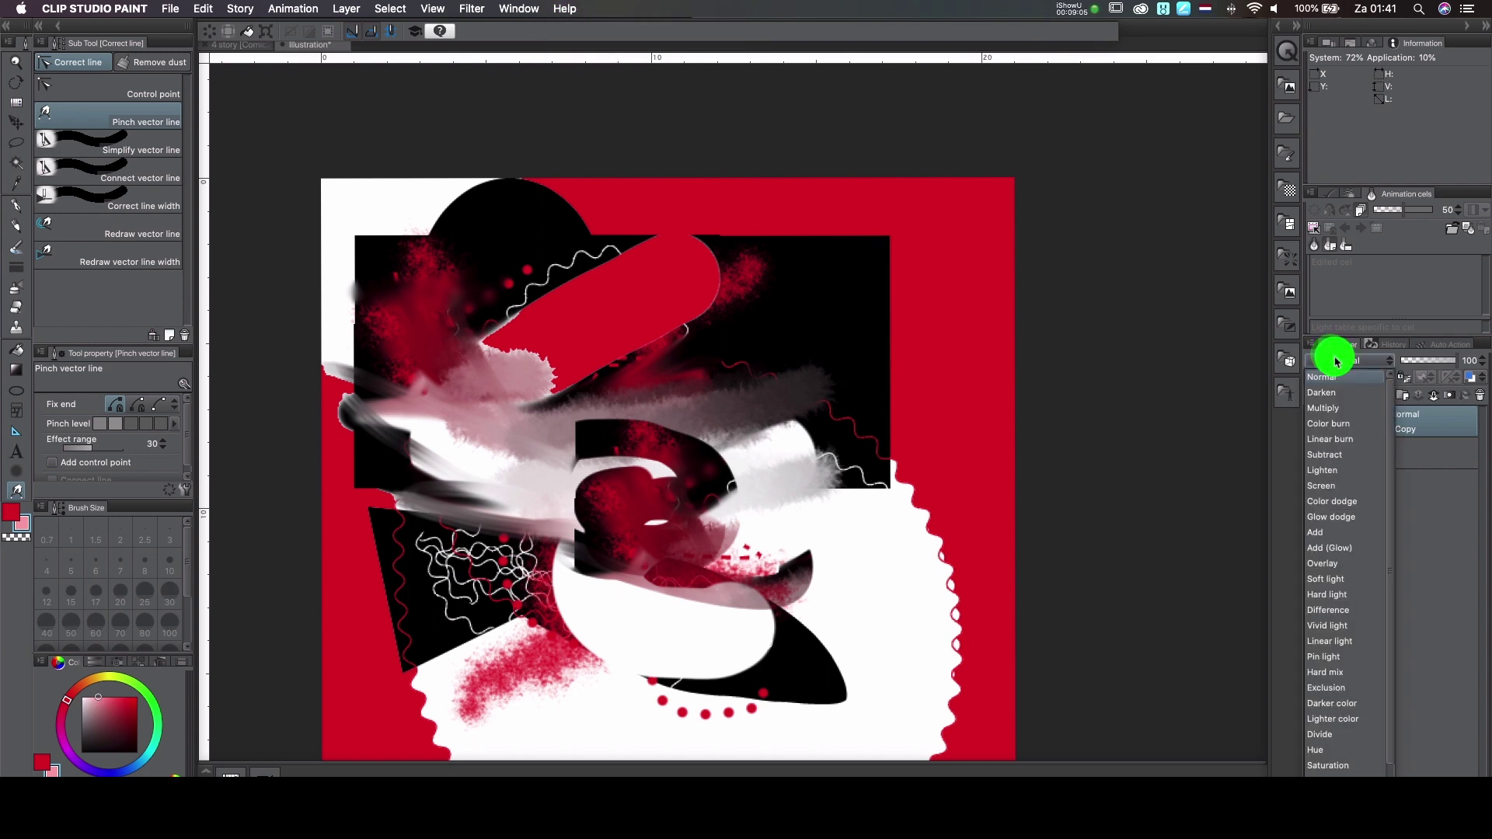
{"action": "scroll", "coordinate": [1338, 416], "scroll_direction": "down", "scroll_amount": 1}
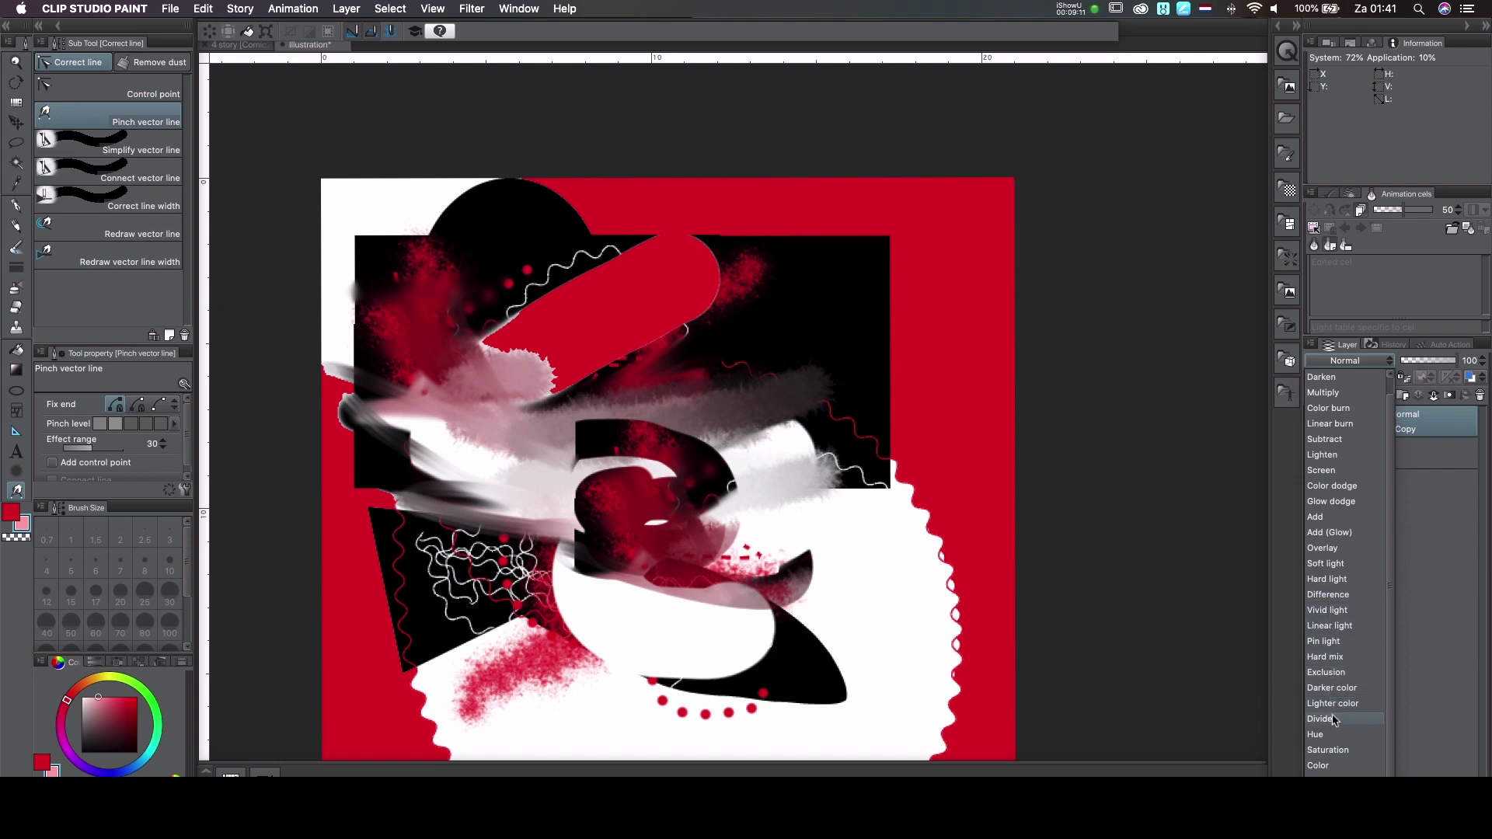
{"action": "left_click", "coordinate": [1099, 441]}
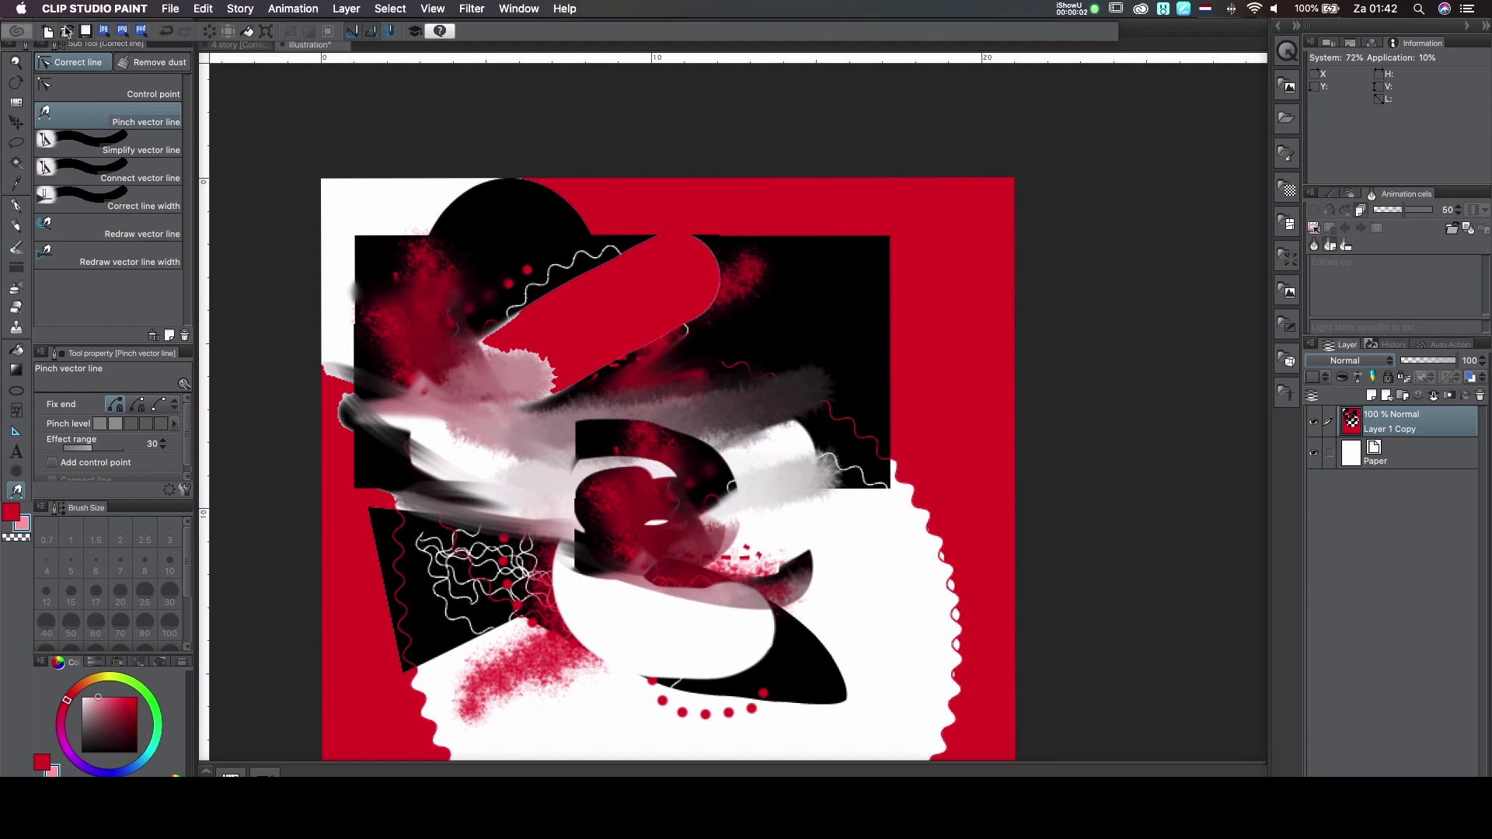
{"action": "left_click", "coordinate": [168, 9]}
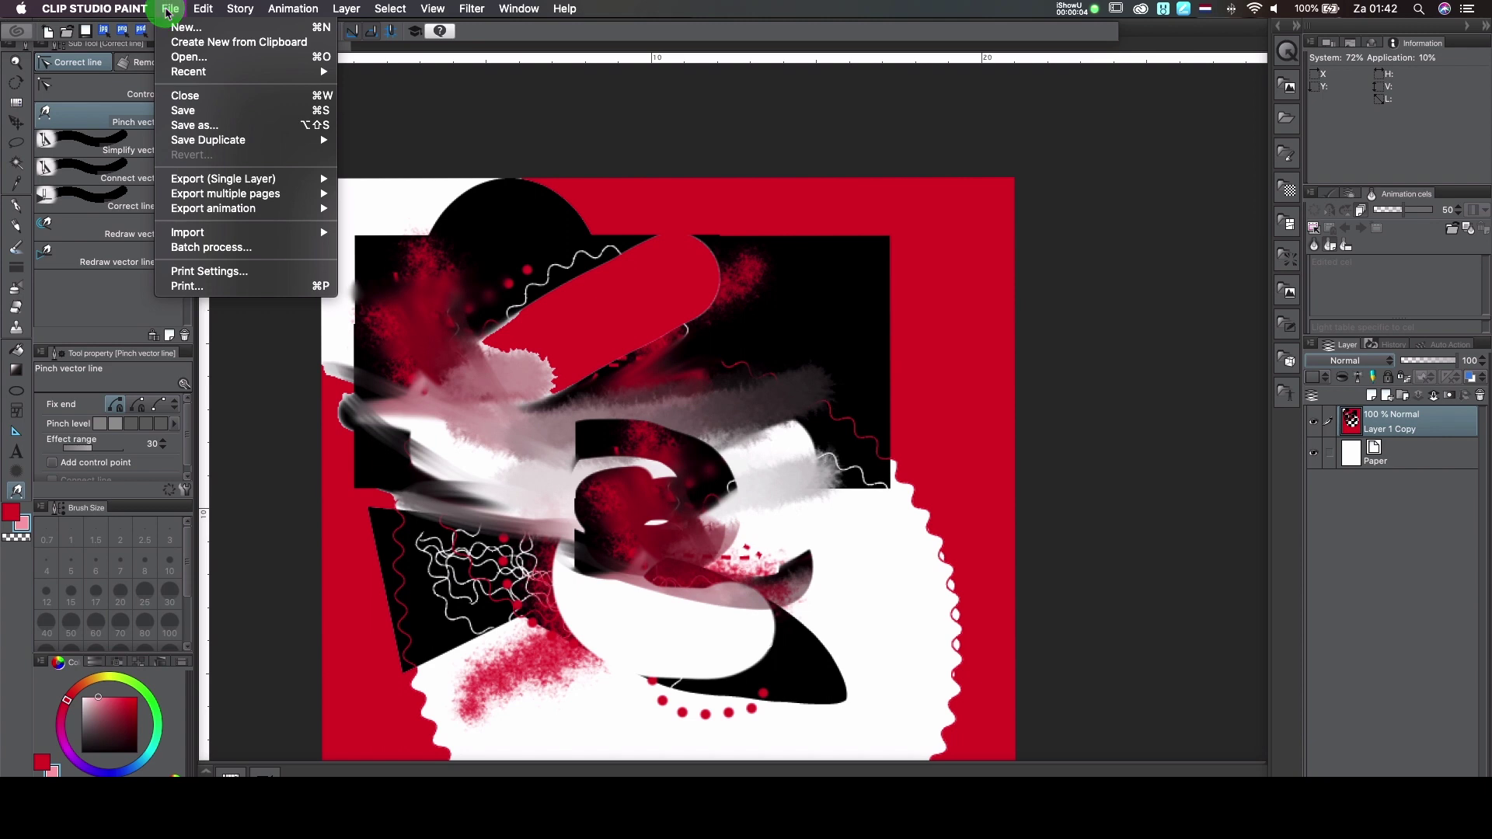
Use Save As to store the collage as Illustration.clip in CLIP STUDIO FORMAT on the Desktop
{"action": "left_click", "coordinate": [207, 125]}
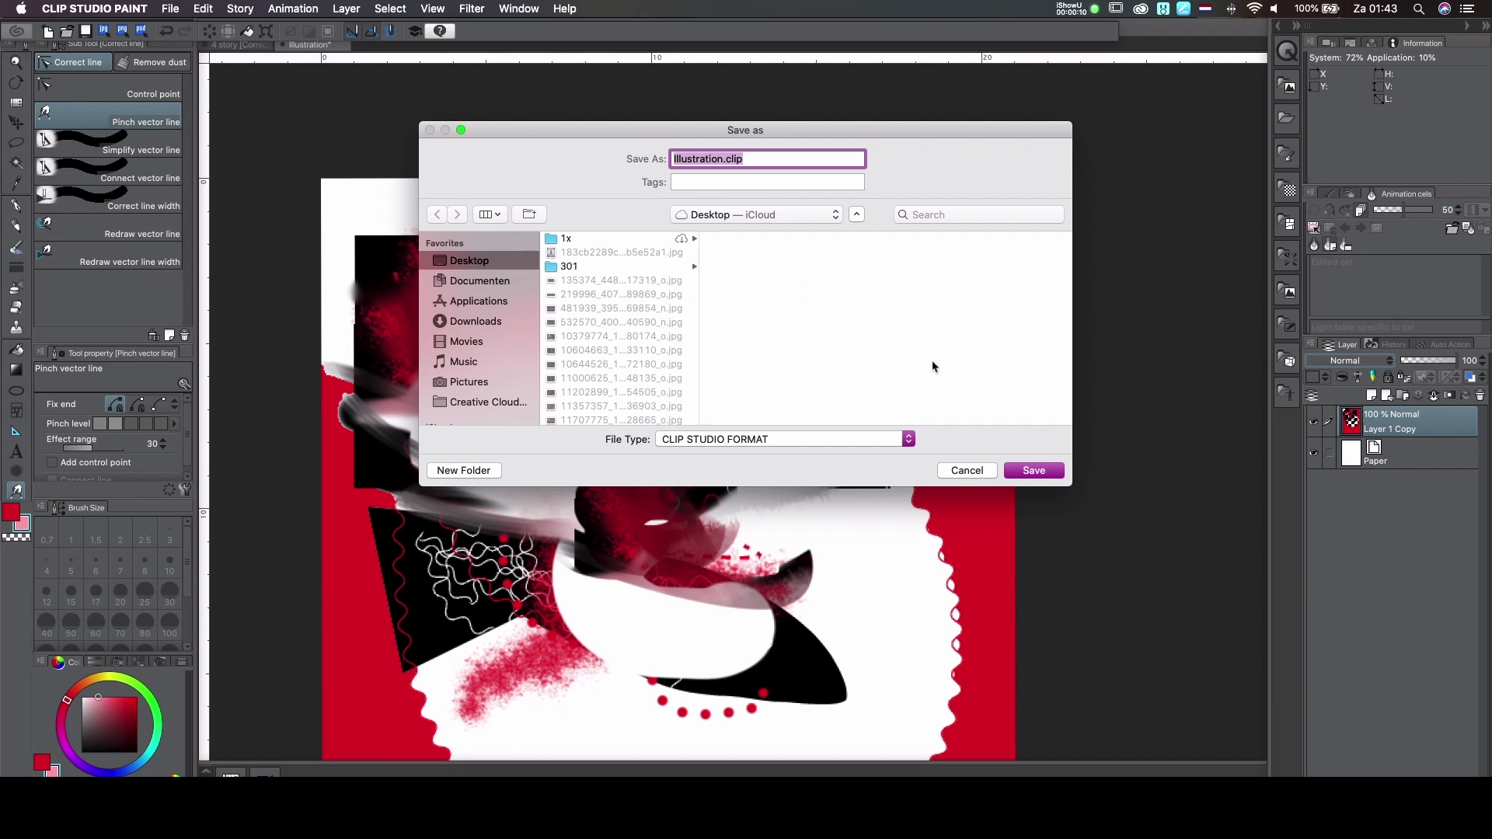
{"action": "left_click", "coordinate": [1041, 468]}
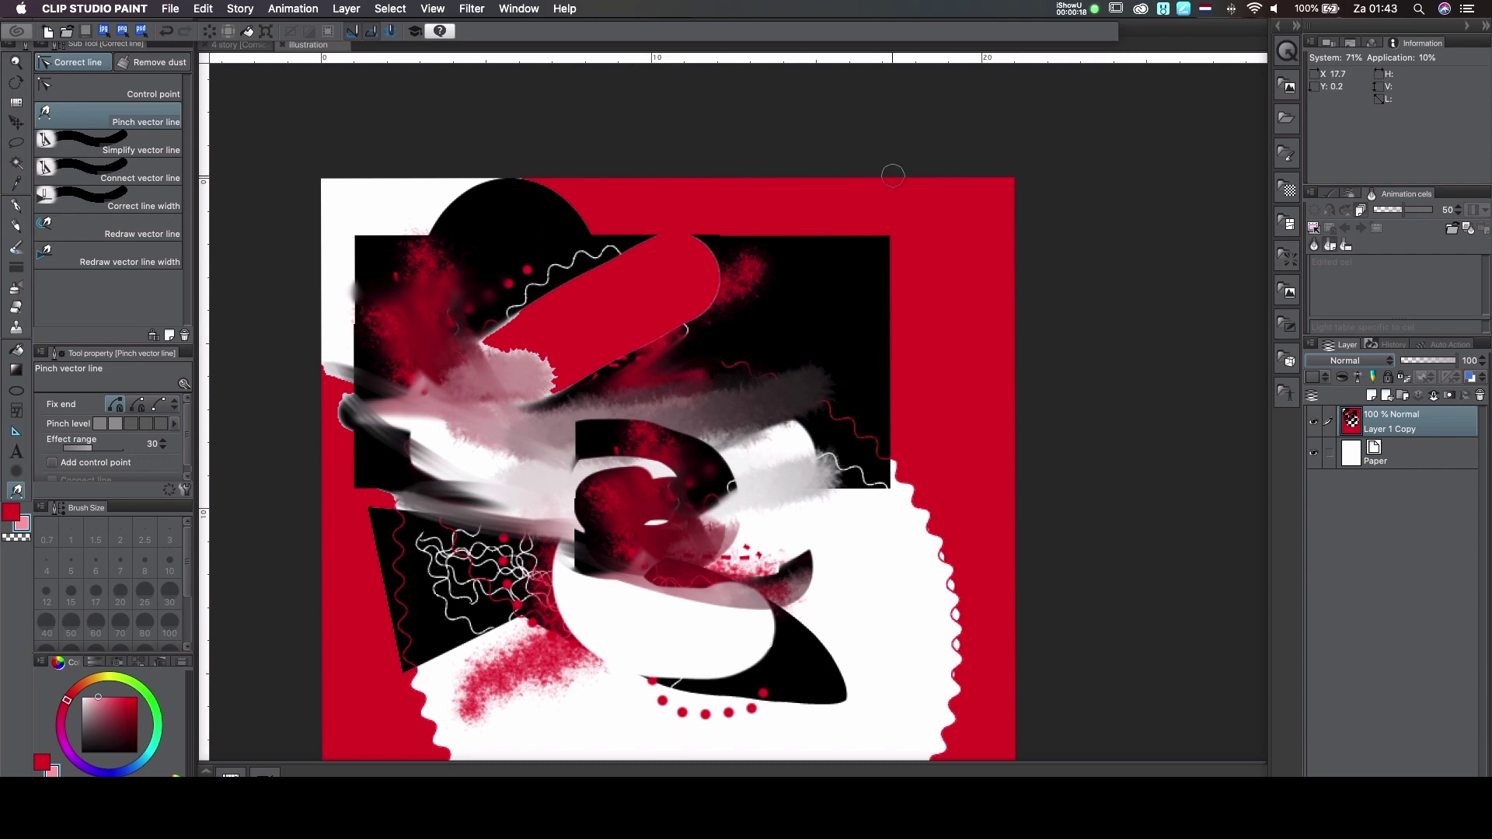
{"action": "left_click", "coordinate": [1070, 9]}
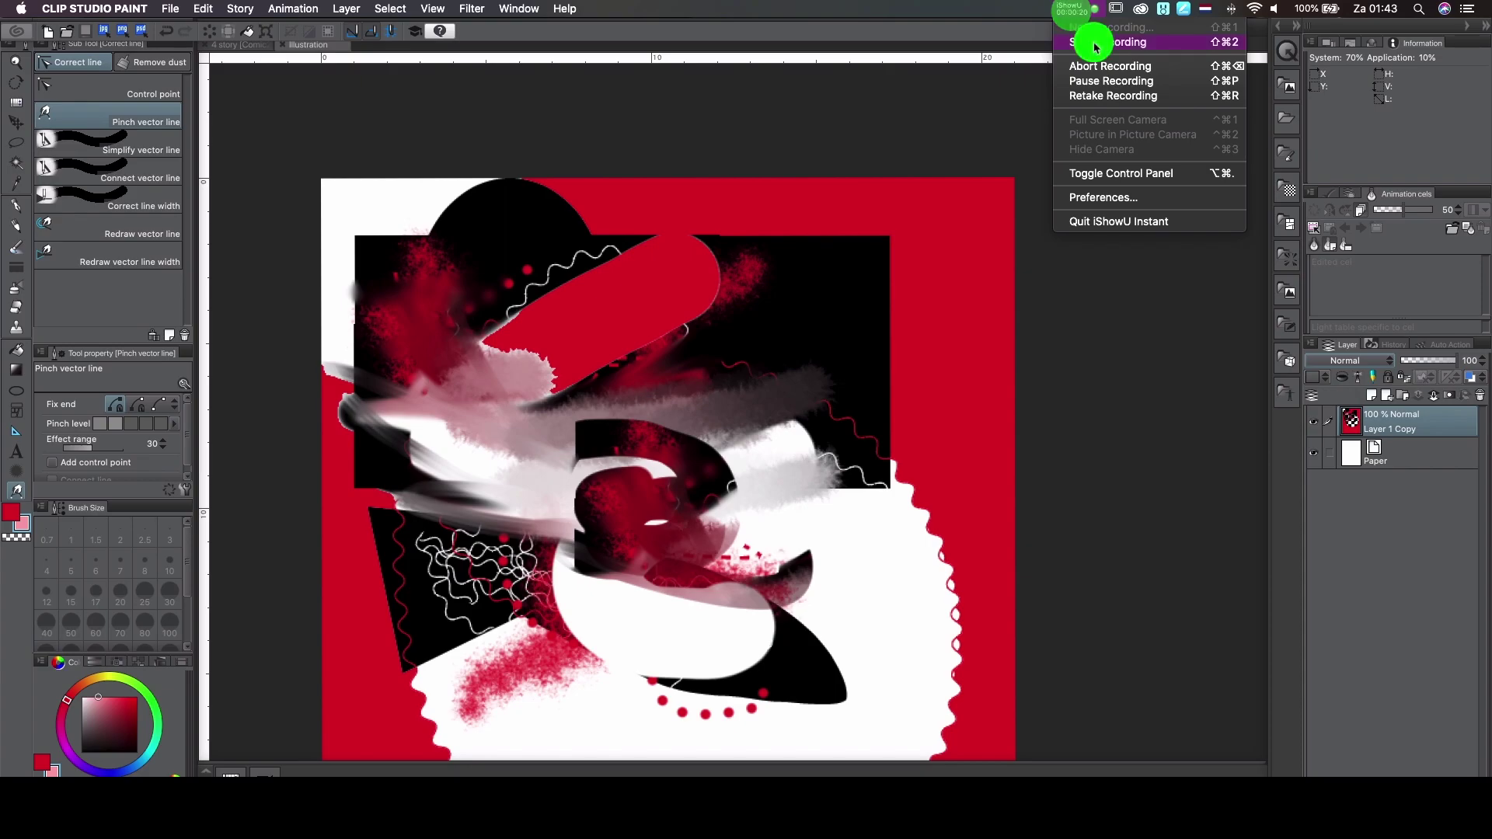